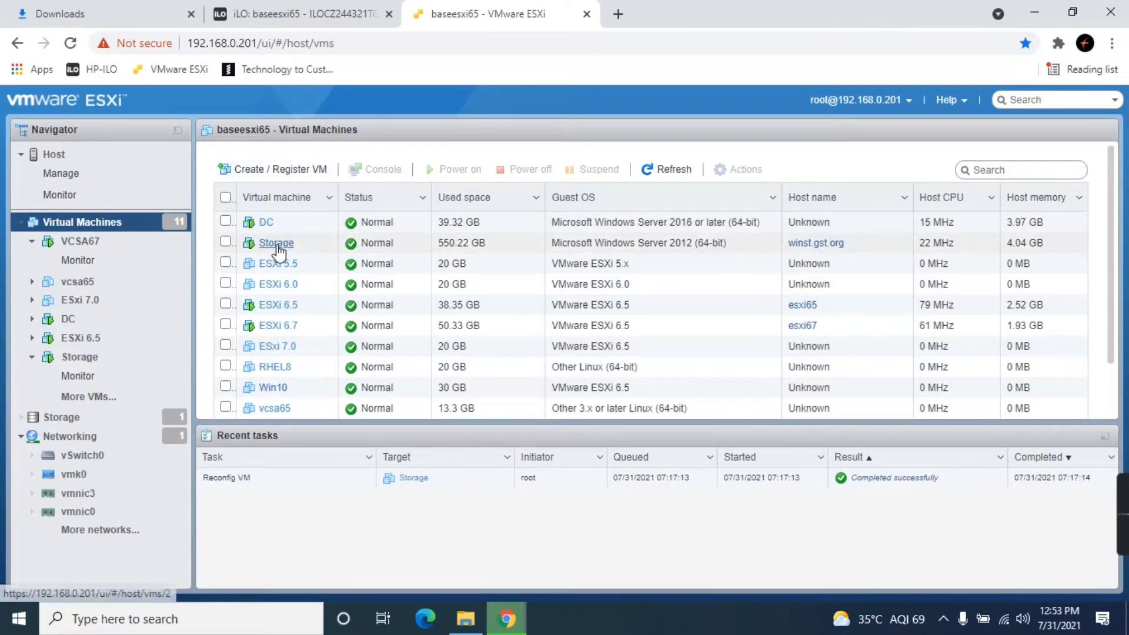
# - Open the Storage VM's summary and highlight its Windows Server 2012 (64-bit) guest OS
pyautogui.click(276, 246)
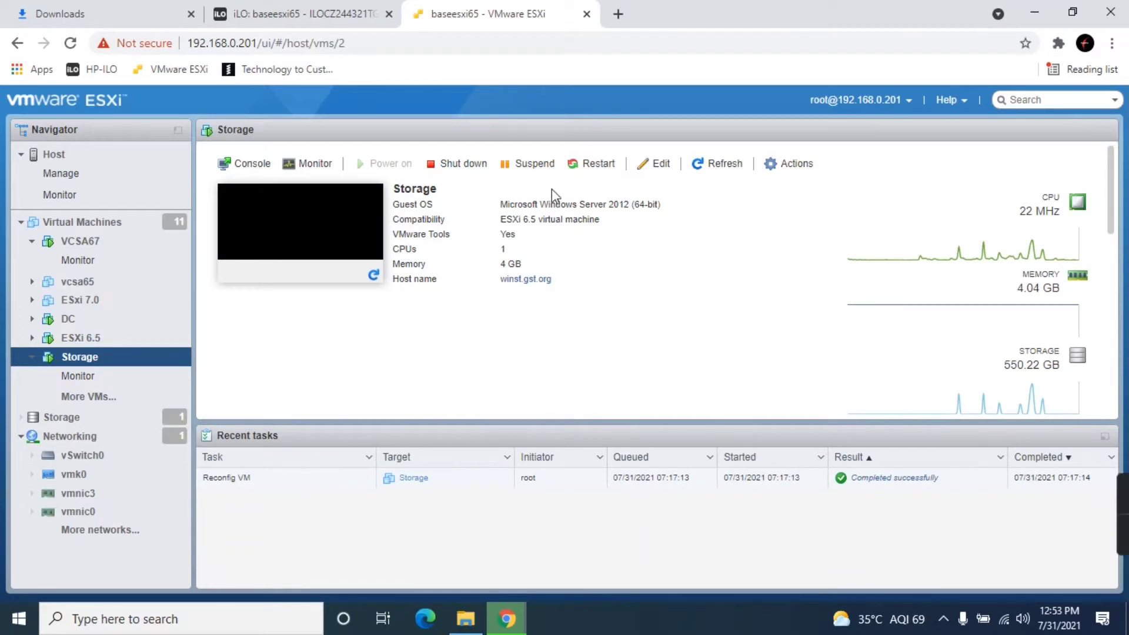
pyautogui.moveTo(499, 205); pyautogui.dragTo(669, 213)
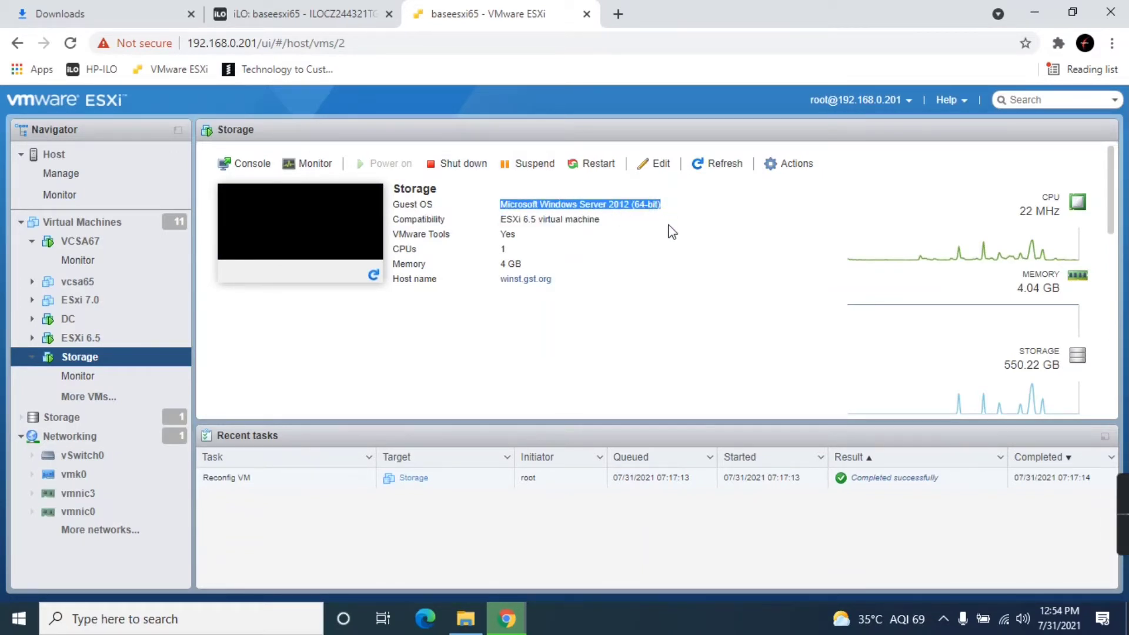
# - In the Storage VM's settings, add three new standard hard disks
pyautogui.click(659, 160)
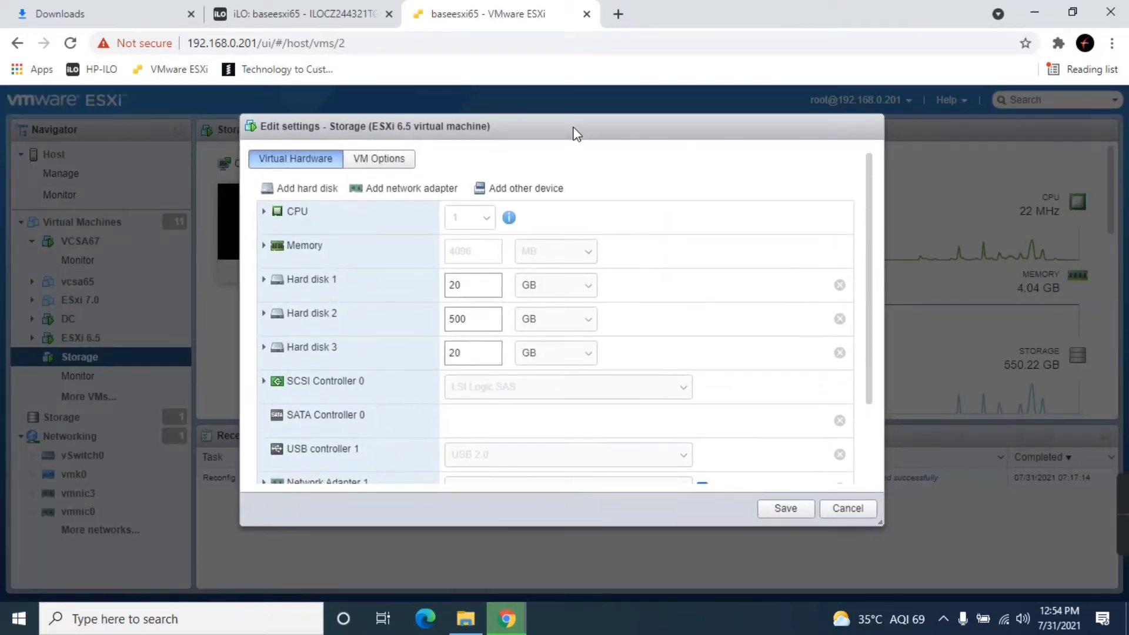
pyautogui.click(288, 191)
pyautogui.click(295, 209)
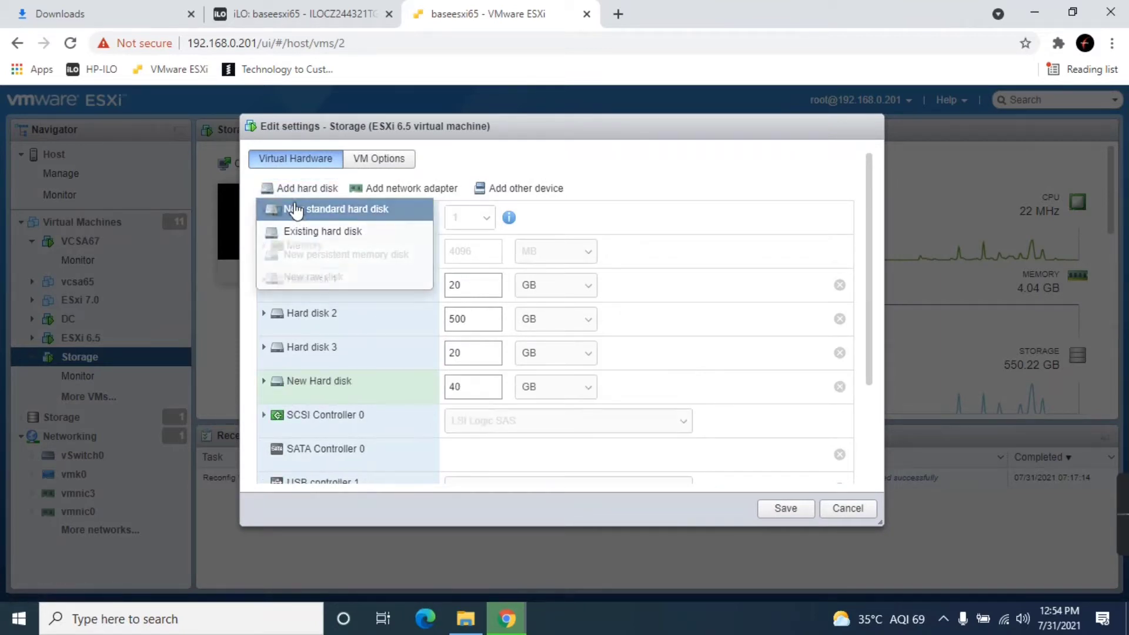
pyautogui.click(327, 189)
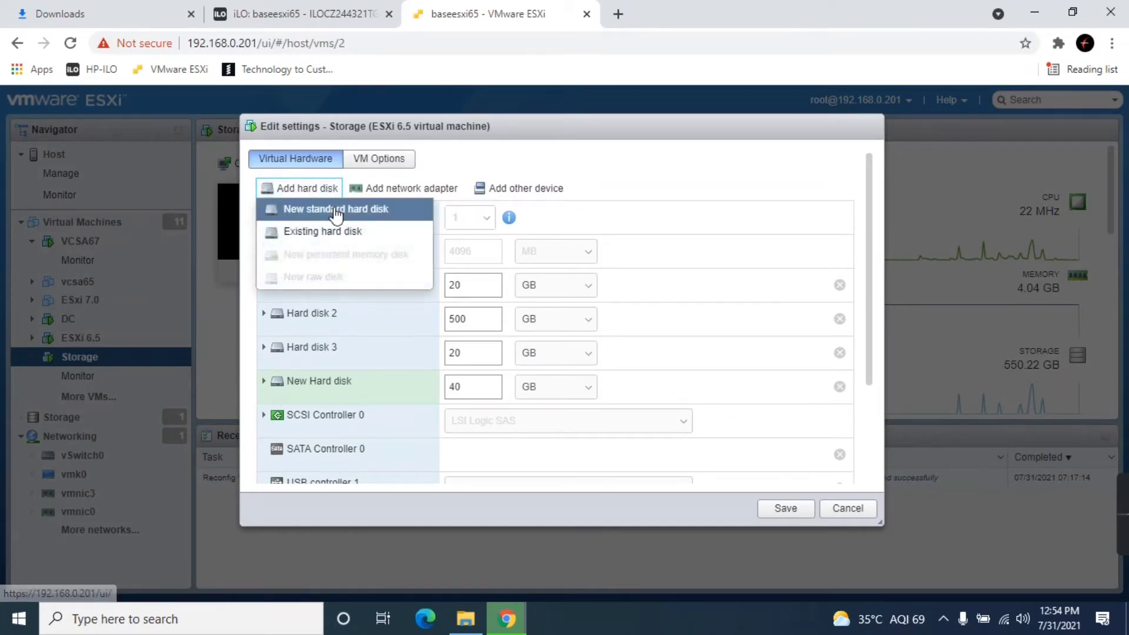
pyautogui.click(335, 210)
pyautogui.click(286, 188)
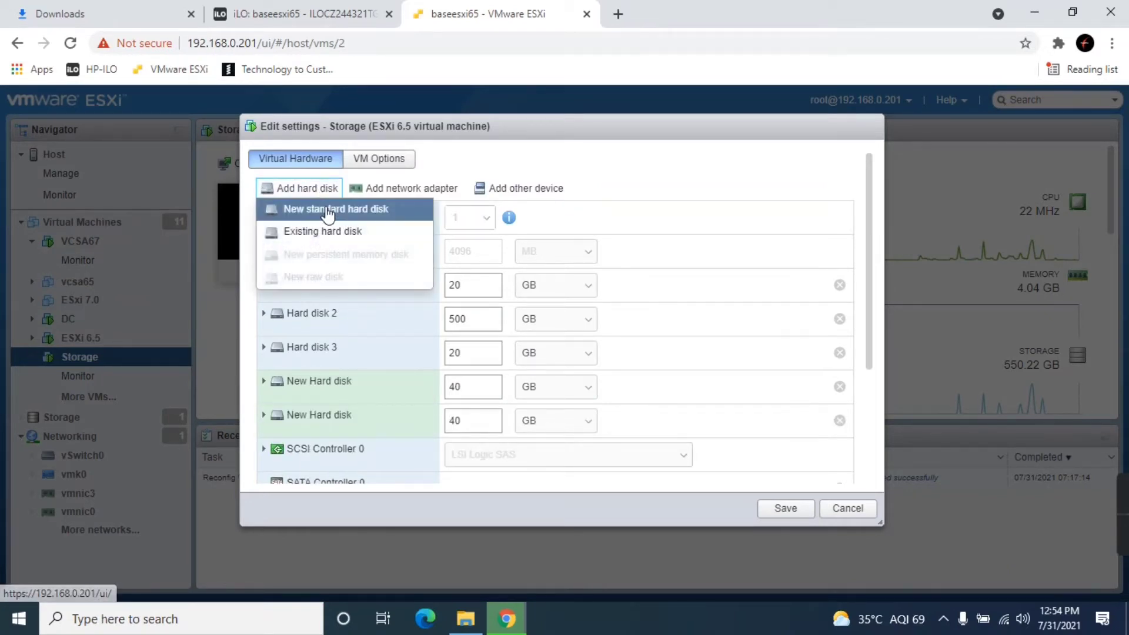
pyautogui.click(327, 213)
# - Resize each of the three new disks from 40 GB to 5 GB and save
pyautogui.scroll(-2, 510, 259)
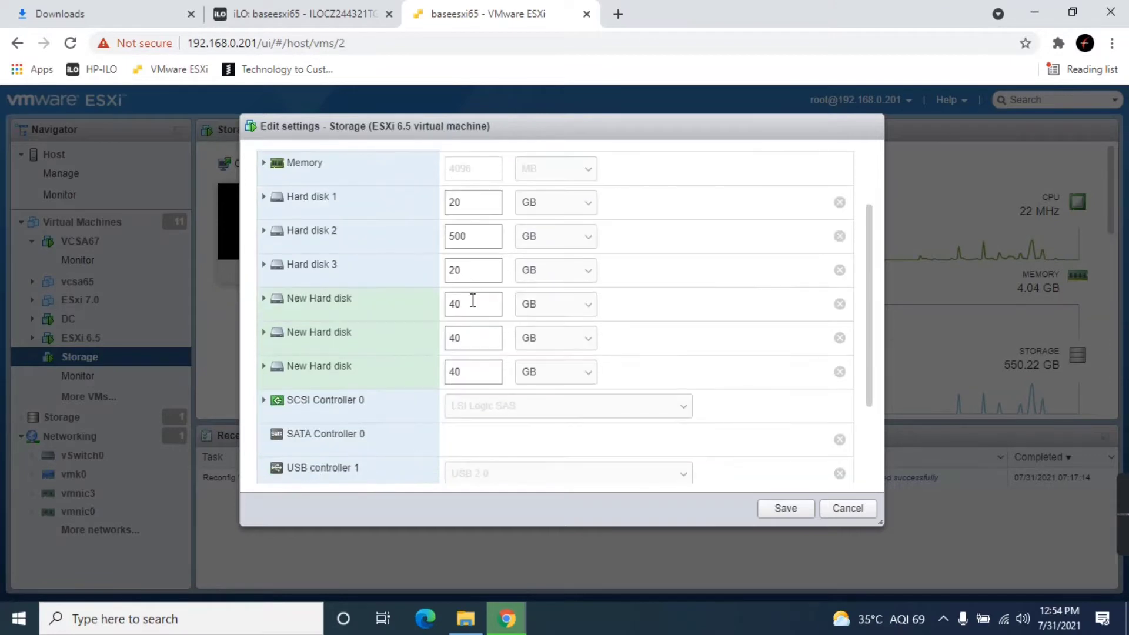
pyautogui.moveTo(466, 304); pyautogui.dragTo(451, 294)
pyautogui.write('5')
pyautogui.click(456, 340)
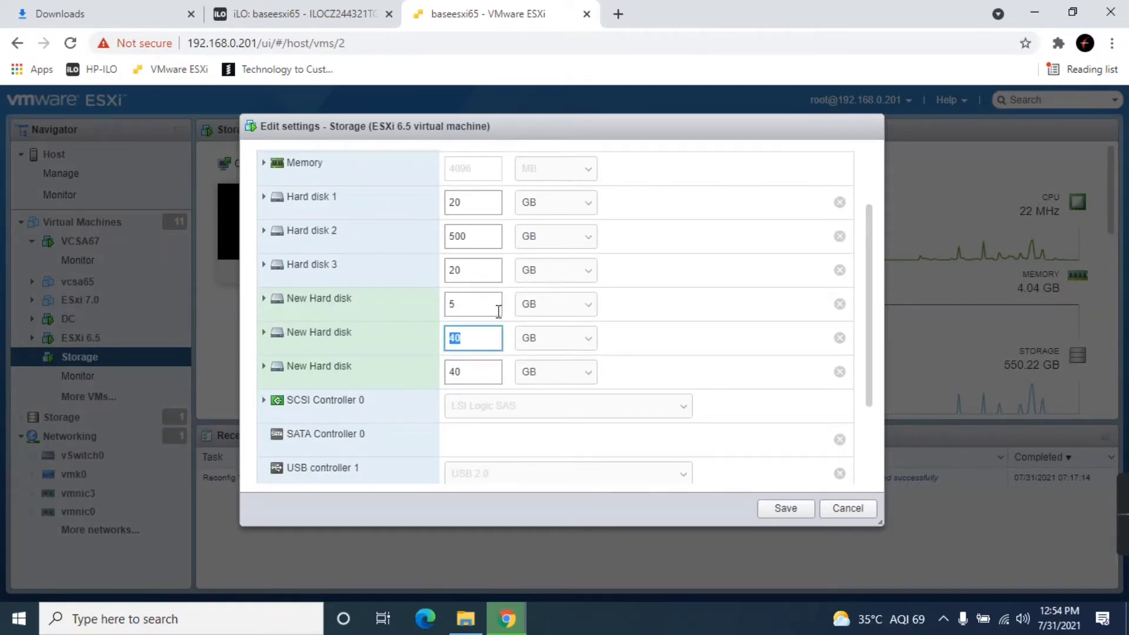
pyautogui.write('5')
pyautogui.moveTo(474, 371); pyautogui.dragTo(442, 368)
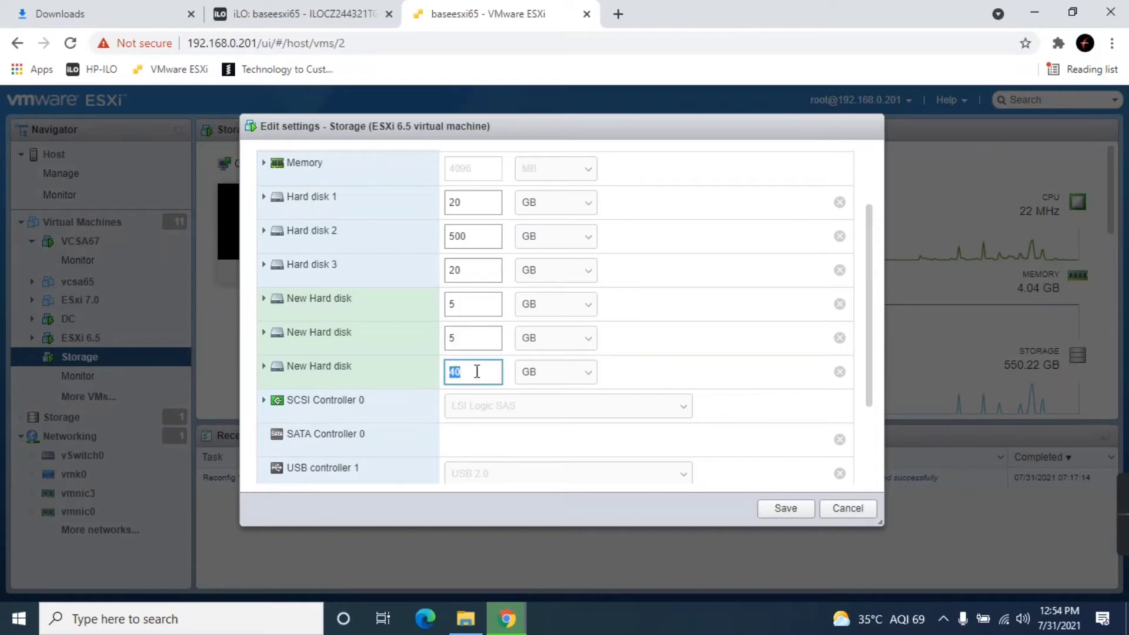
pyautogui.write('5')
pyautogui.moveTo(461, 301); pyautogui.dragTo(441, 370)
pyautogui.click(791, 512)
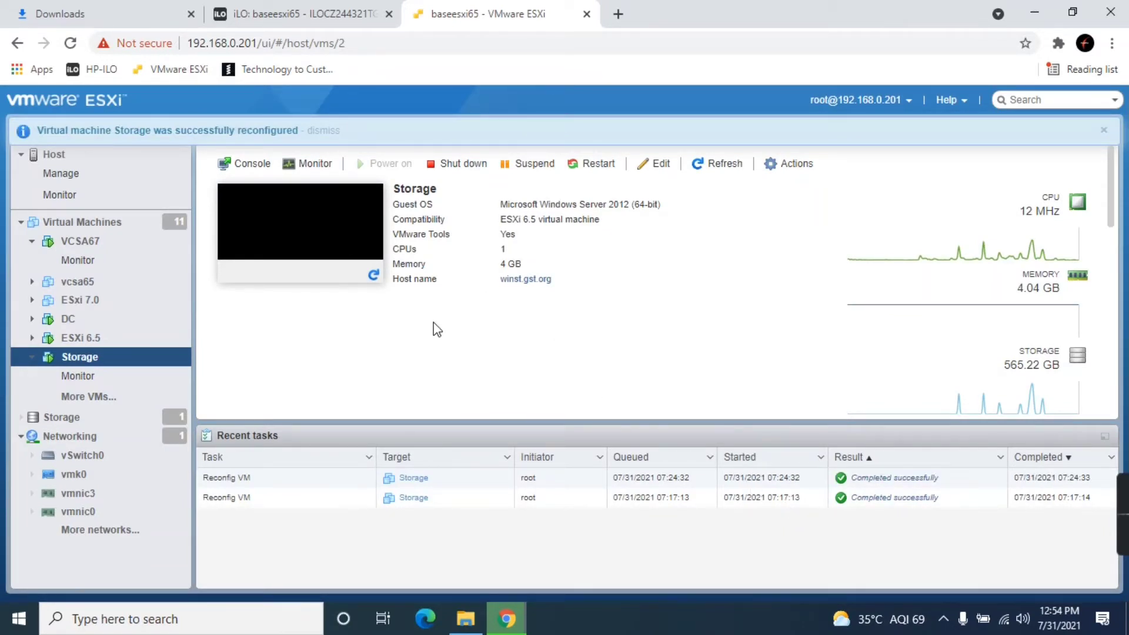
# - Launch Remote Desktop Connection by searching for mstsc
pyautogui.press('super')
pyautogui.click(162, 619)
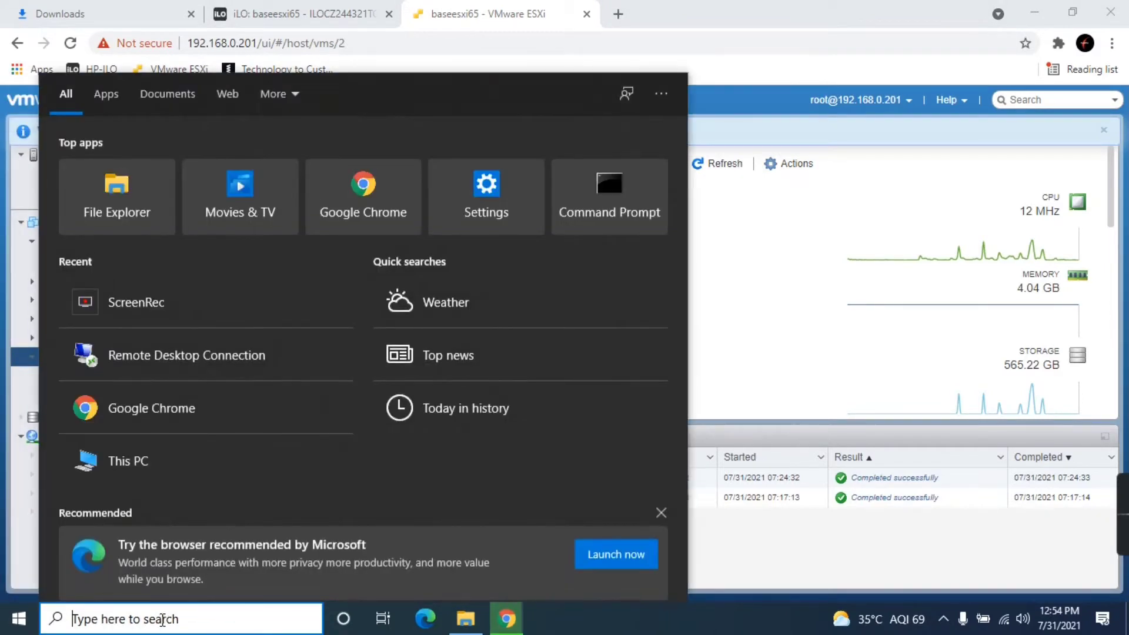
pyautogui.write('mstsc')
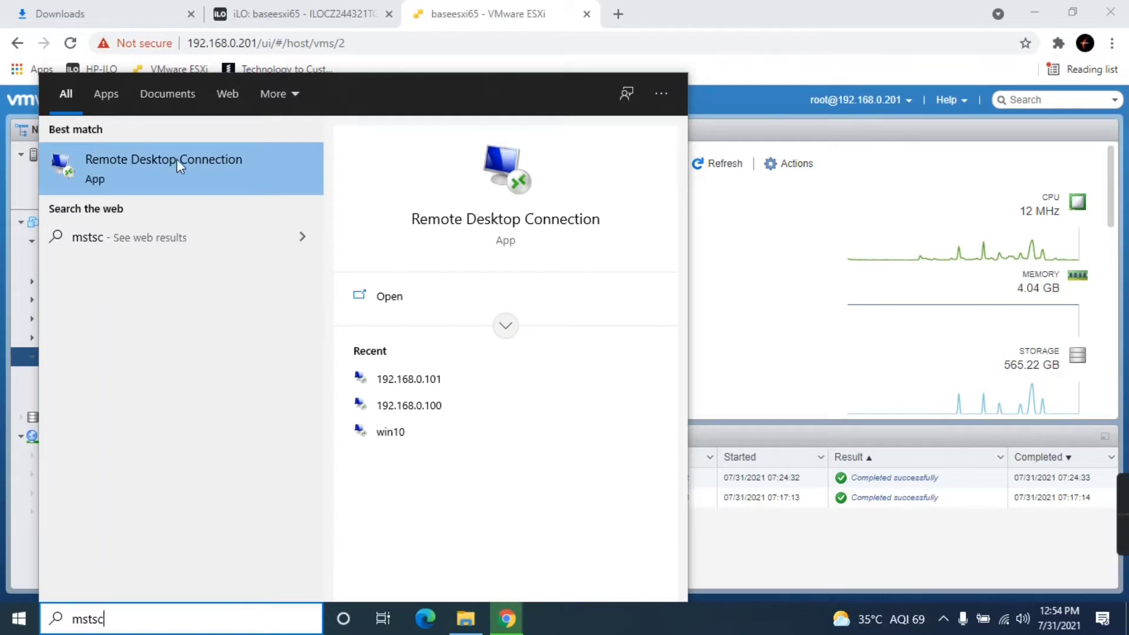
pyautogui.click(154, 177)
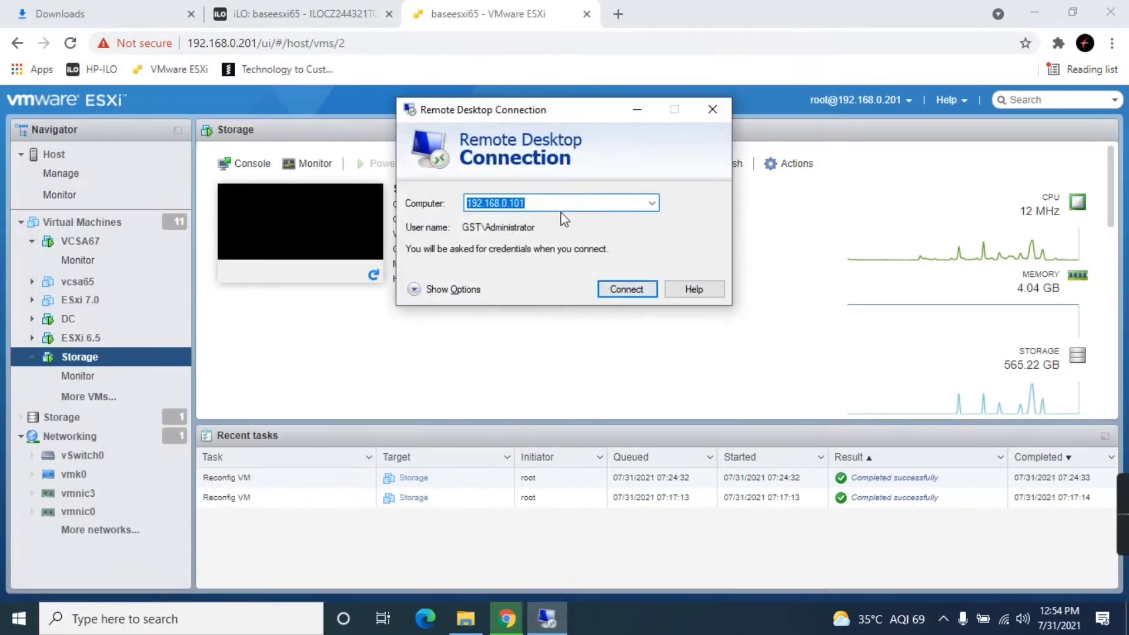
# - Connect to 192.168.0.101 with the administrator password and accept the certificate warning
pyautogui.click(561, 205)
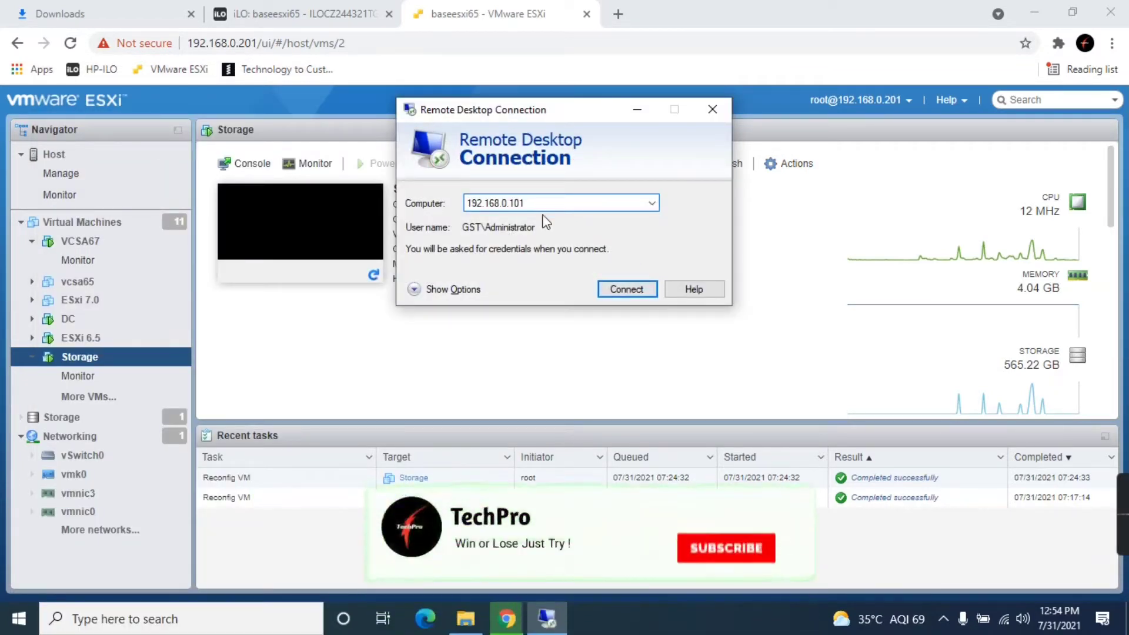
pyautogui.click(625, 288)
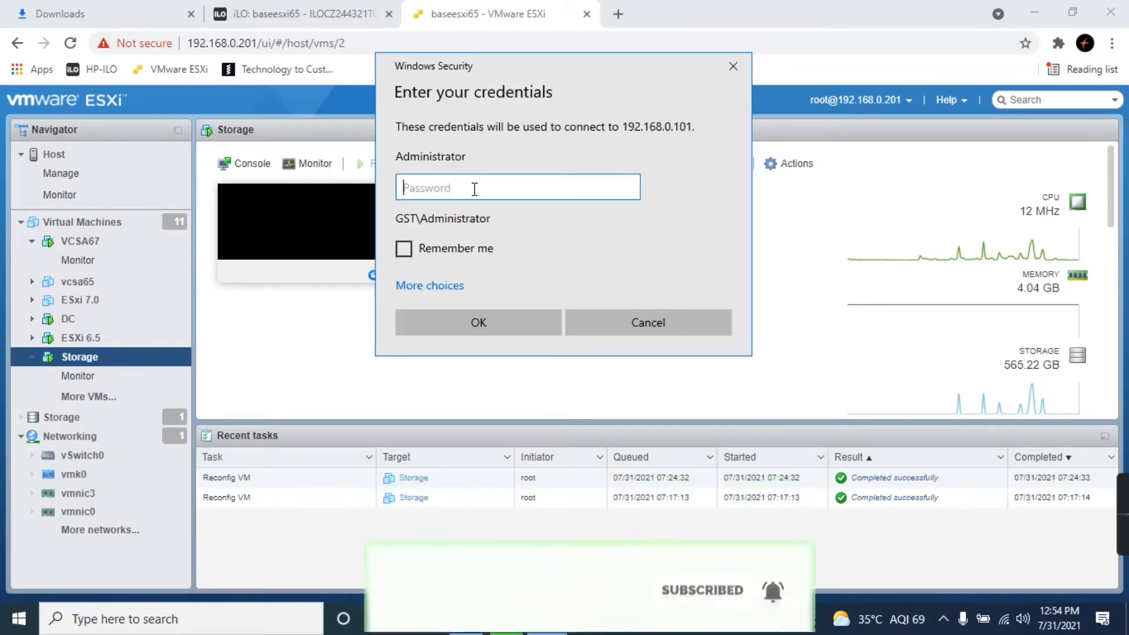
pyautogui.write('********')
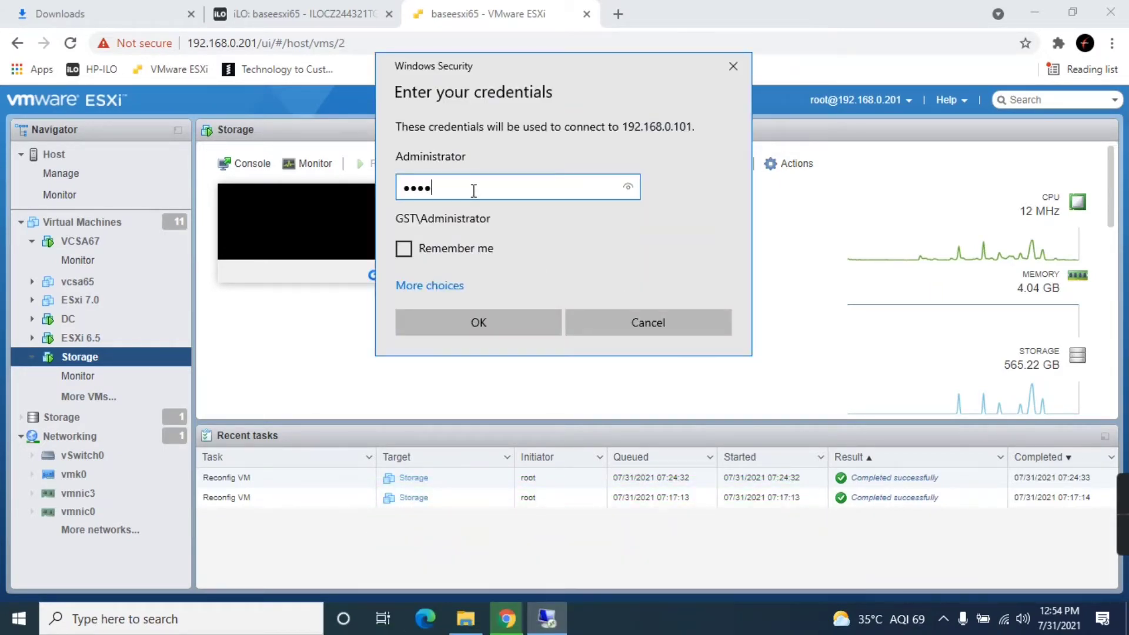
pyautogui.press('Return')
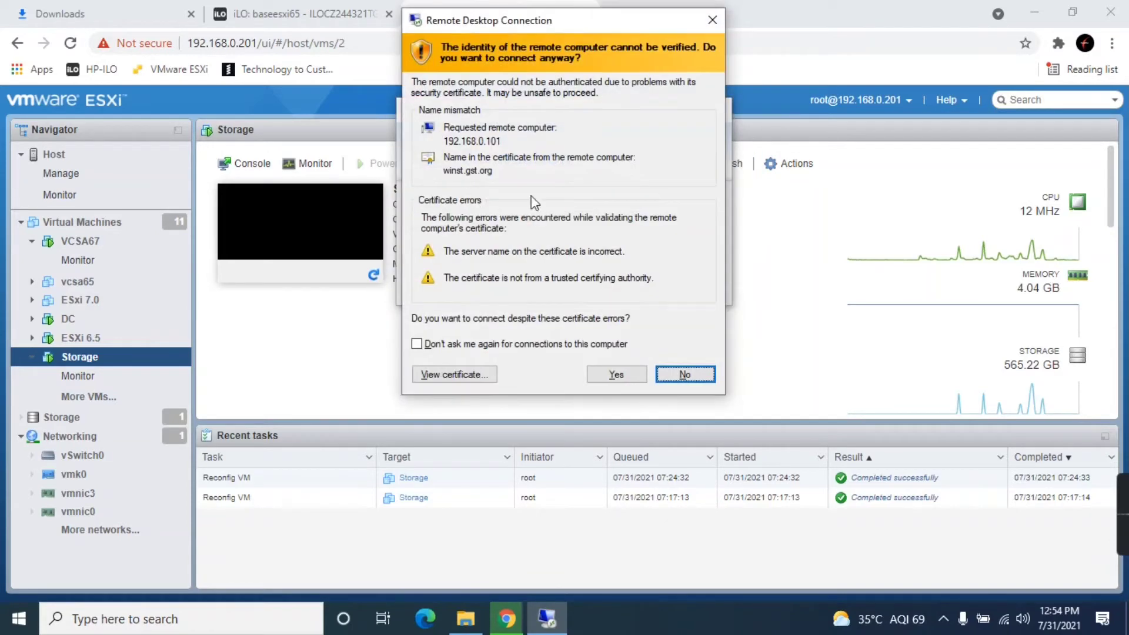
pyautogui.click(616, 376)
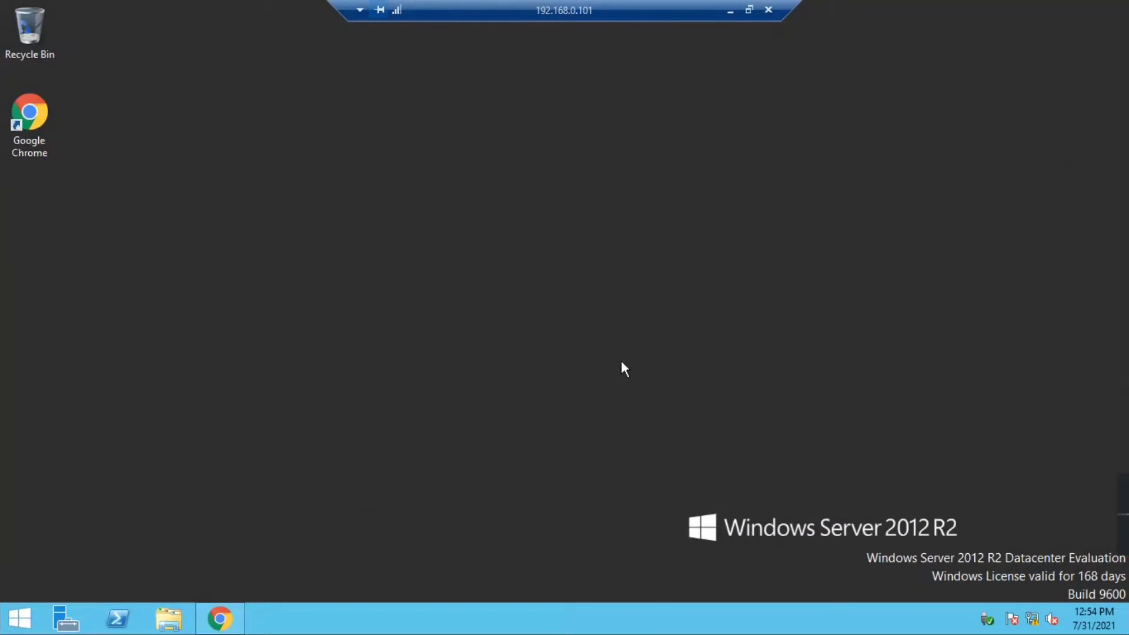
# - Type diskmgmt.msc into the server's Start screen search, fixing typos along the way
pyautogui.click(20, 623)
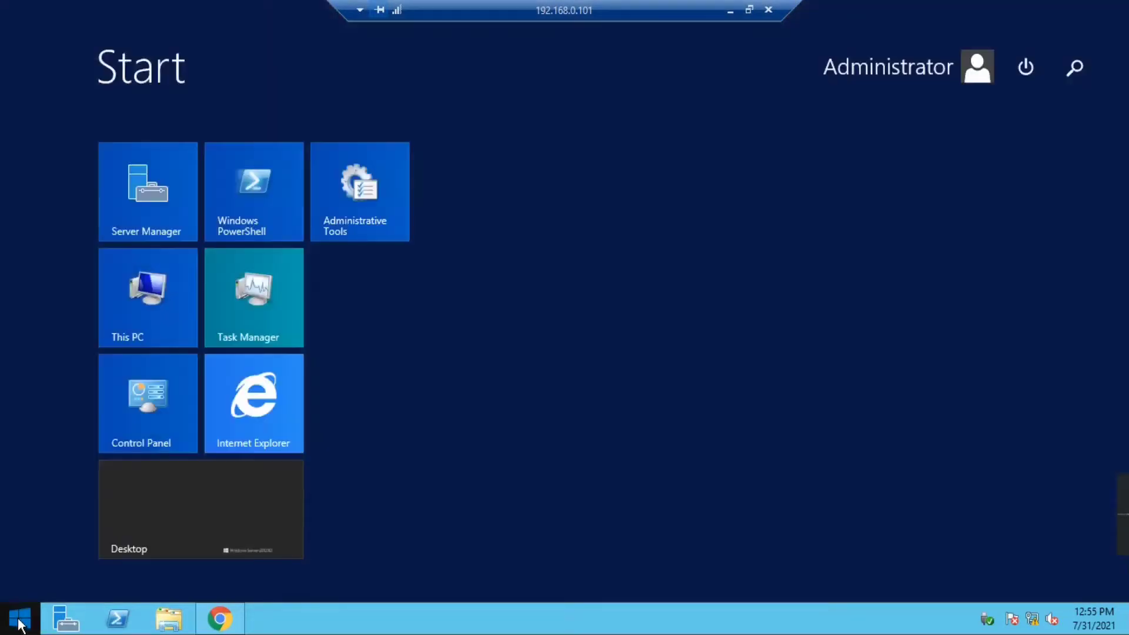
pyautogui.click(1073, 69)
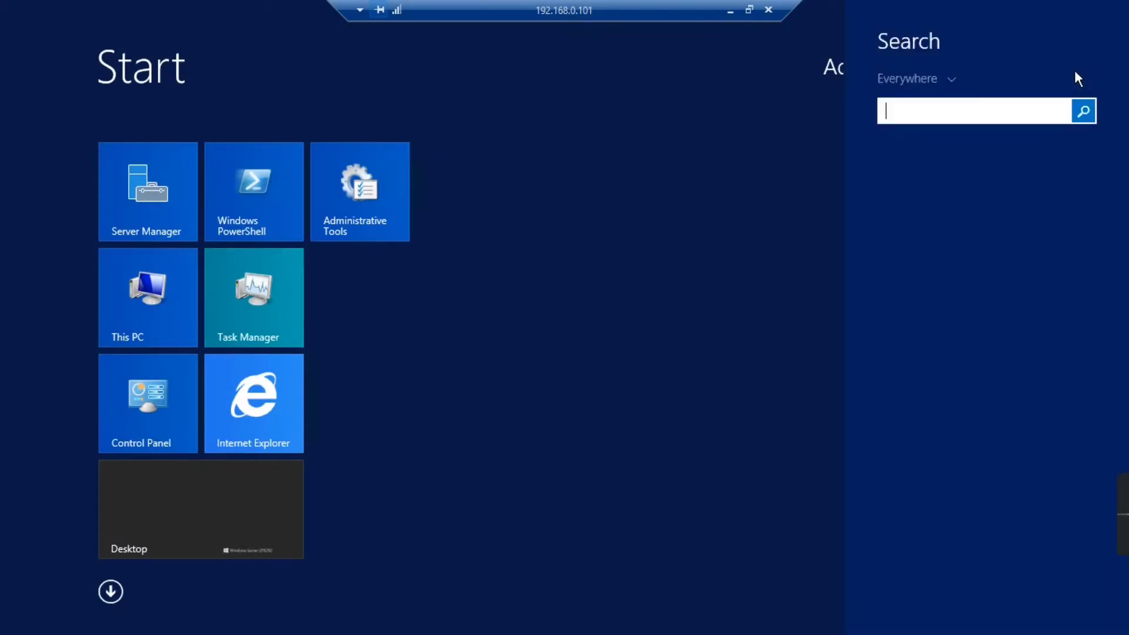
pyautogui.write('diskmgmt')
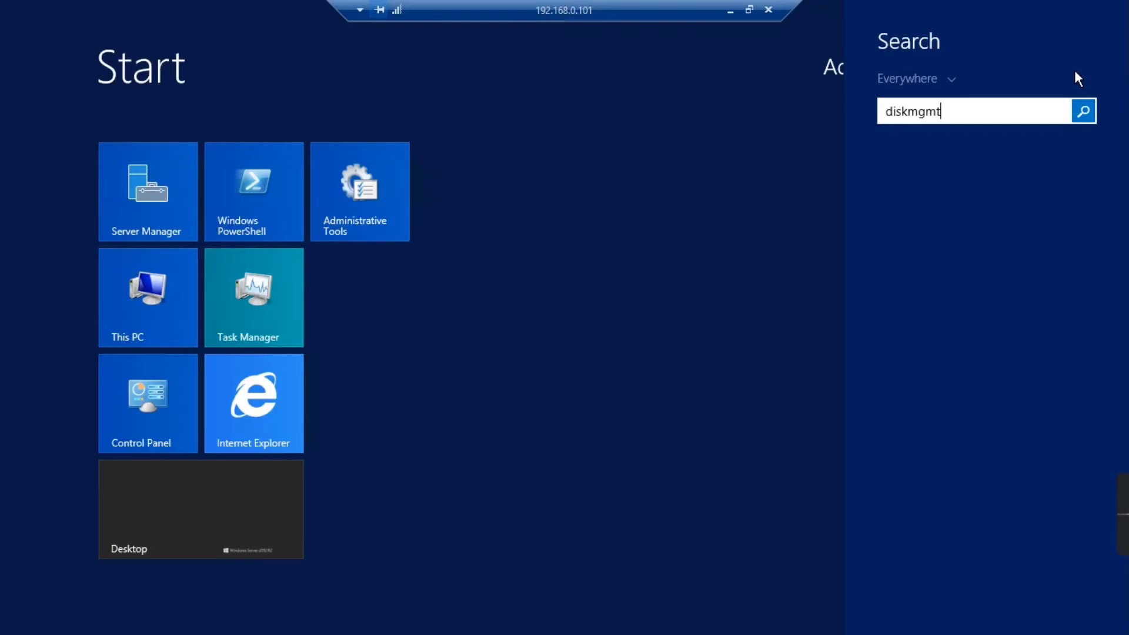
pyautogui.press('BackSpace')
pyautogui.press('BackSpace')
pyautogui.press('BackSpace')
pyautogui.press('BackSpace')
pyautogui.press('BackSpace')
pyautogui.press('BackSpace')
pyautogui.write('sk')
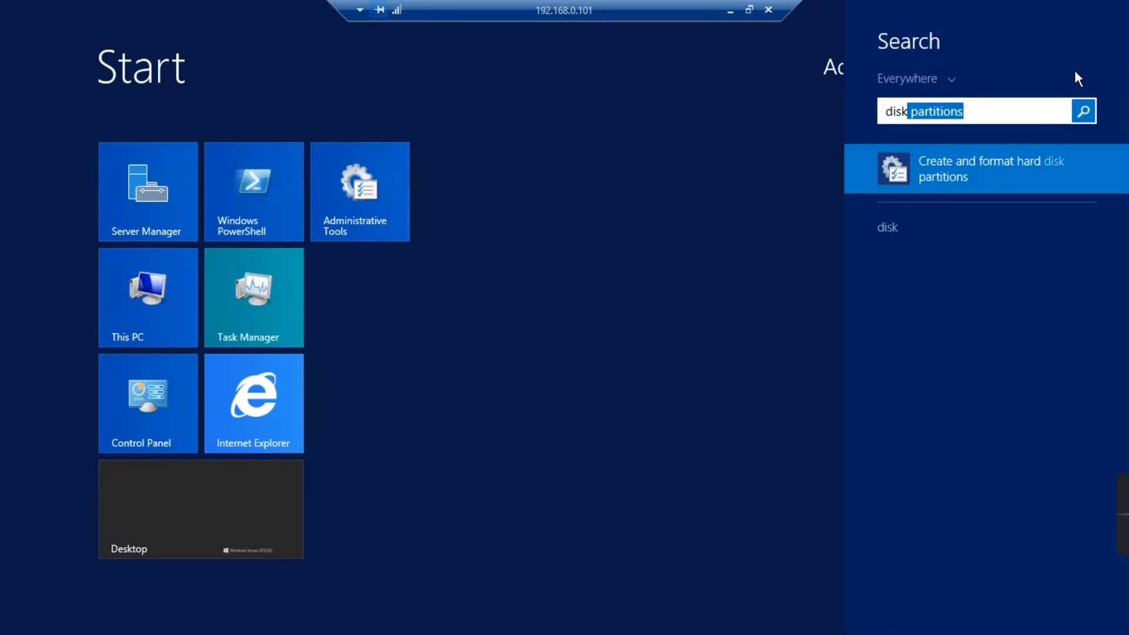
pyautogui.press('BackSpace')
pyautogui.write('mana')
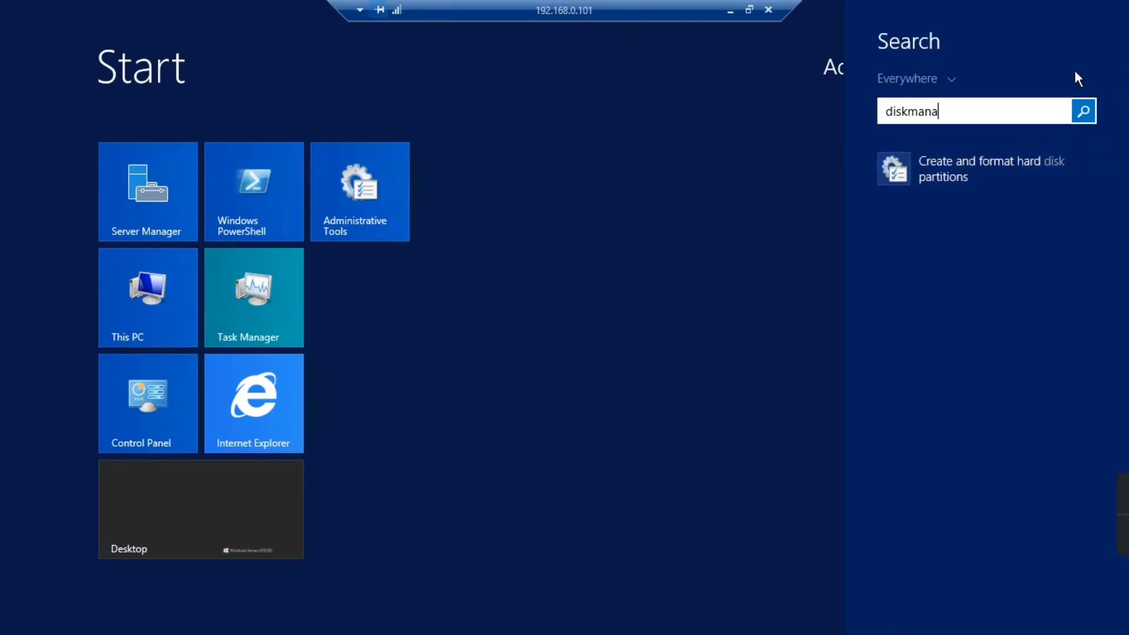
pyautogui.press('BackSpace')
pyautogui.press('BackSpace')
pyautogui.press('BackSpace')
pyautogui.write('gmt')
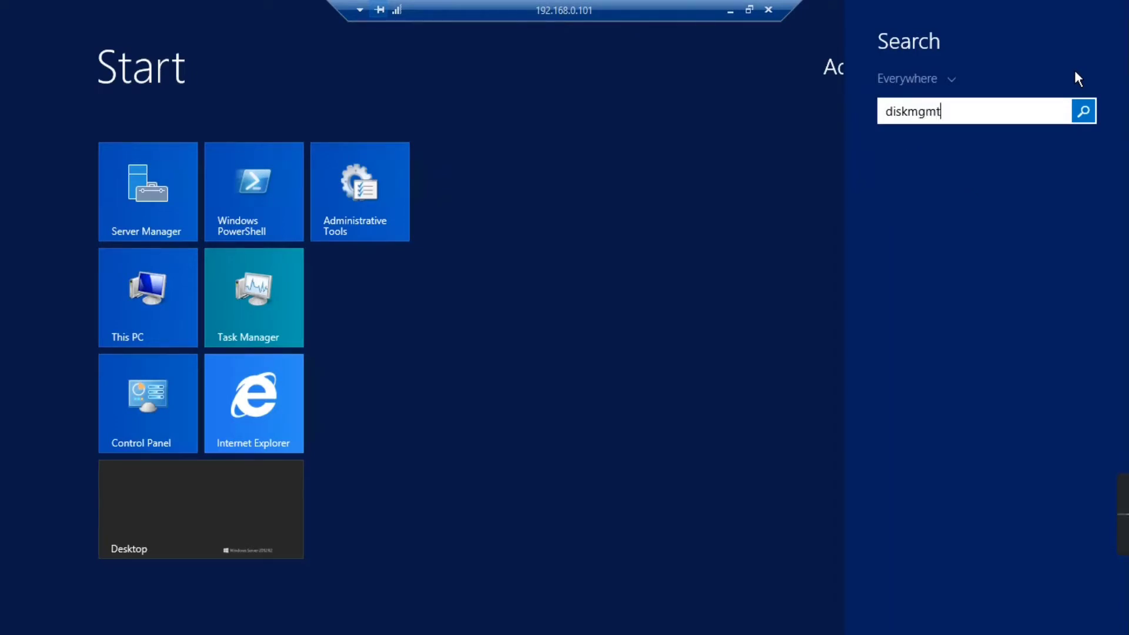
pyautogui.write('.msc')
# - Launch diskmgmt.msc, cancel initializing Disks 3–5, and maximize the Disk Management window
pyautogui.press('Return')
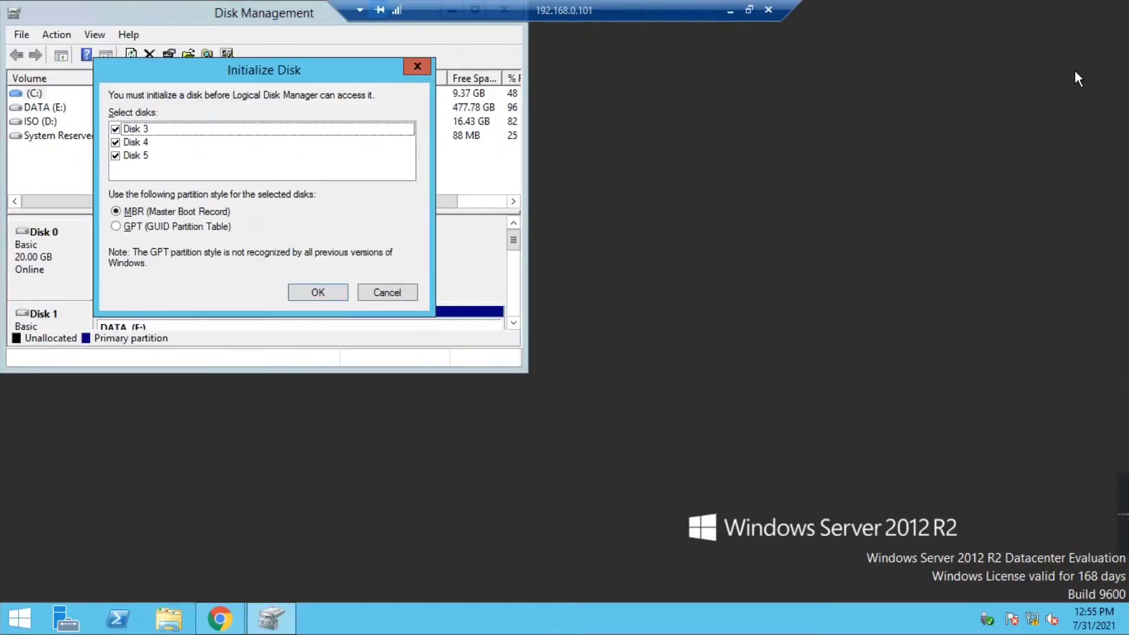
pyautogui.click(403, 291)
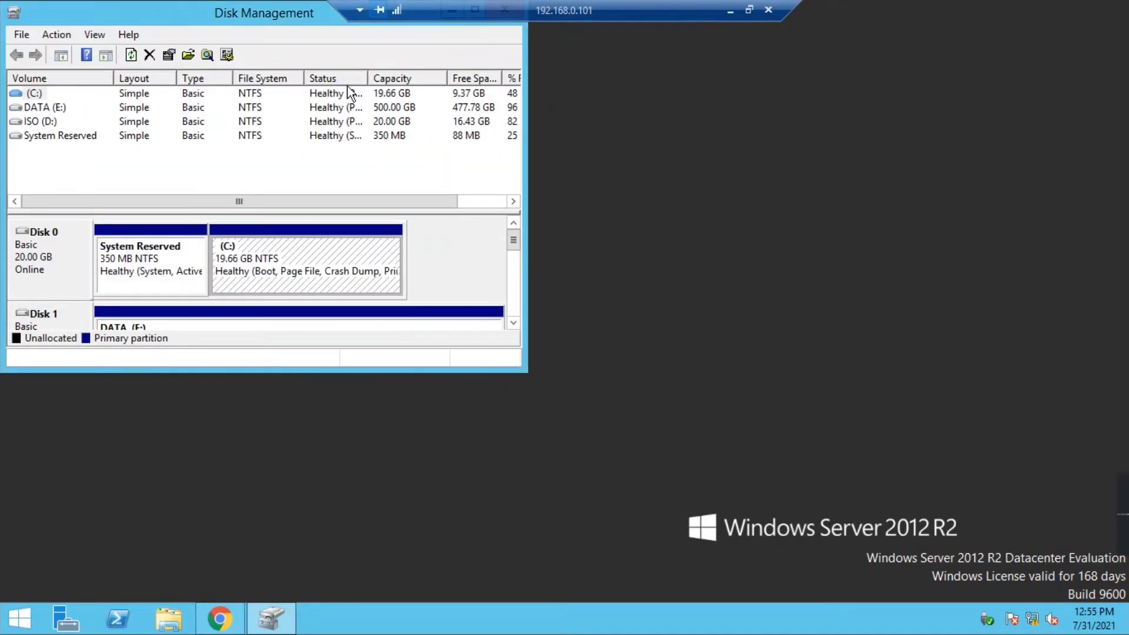
pyautogui.moveTo(316, 12); pyautogui.dragTo(428, 118)
pyautogui.click(586, 114)
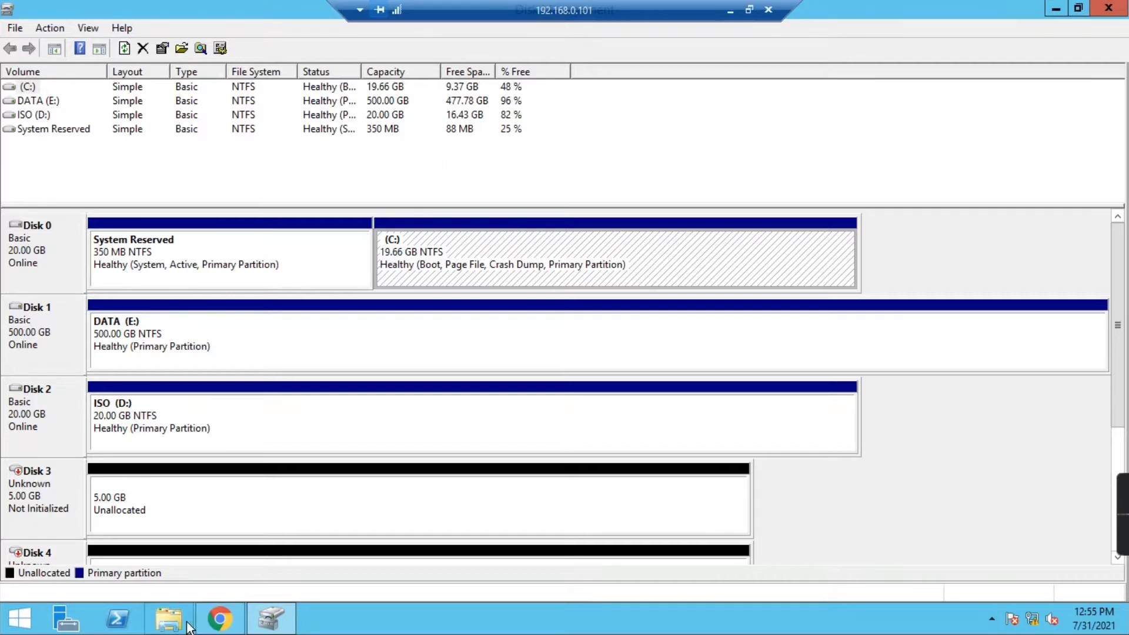
pyautogui.click(169, 618)
# - In This PC, look over the Local Disk (C:), ISO (D:) and DATA (E:) drives
pyautogui.click(246, 235)
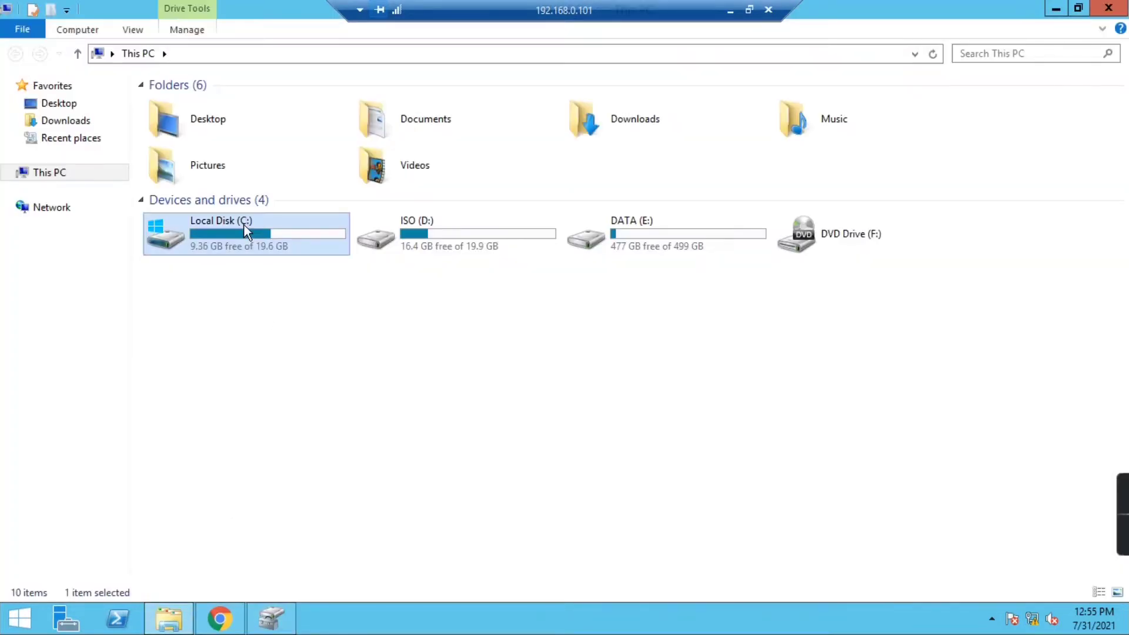
pyautogui.click(492, 242)
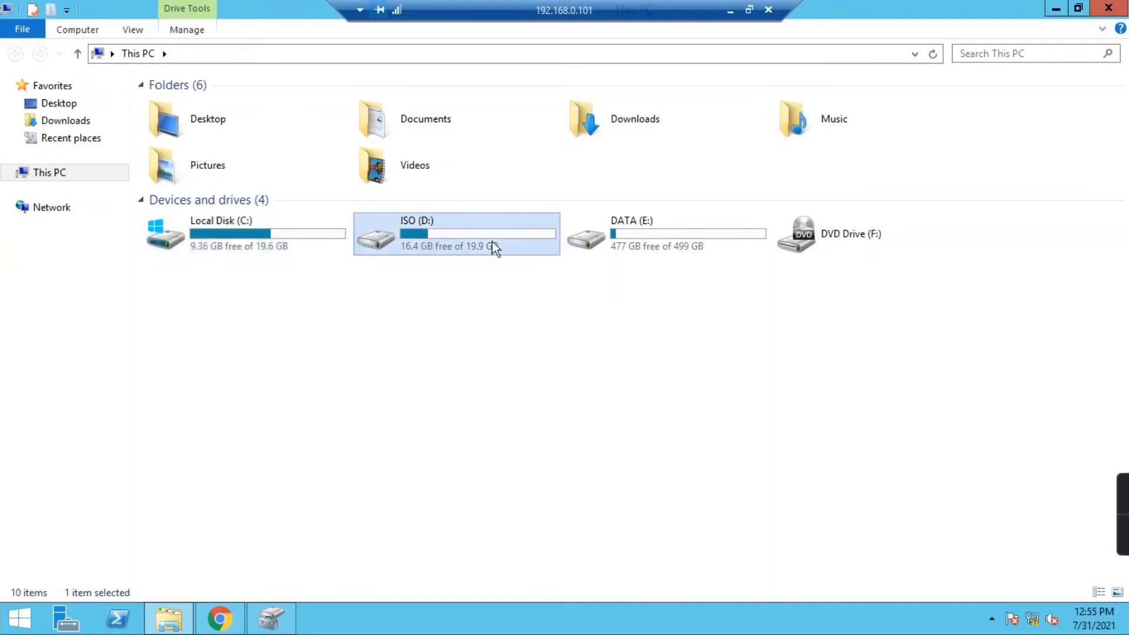
pyautogui.click(665, 227)
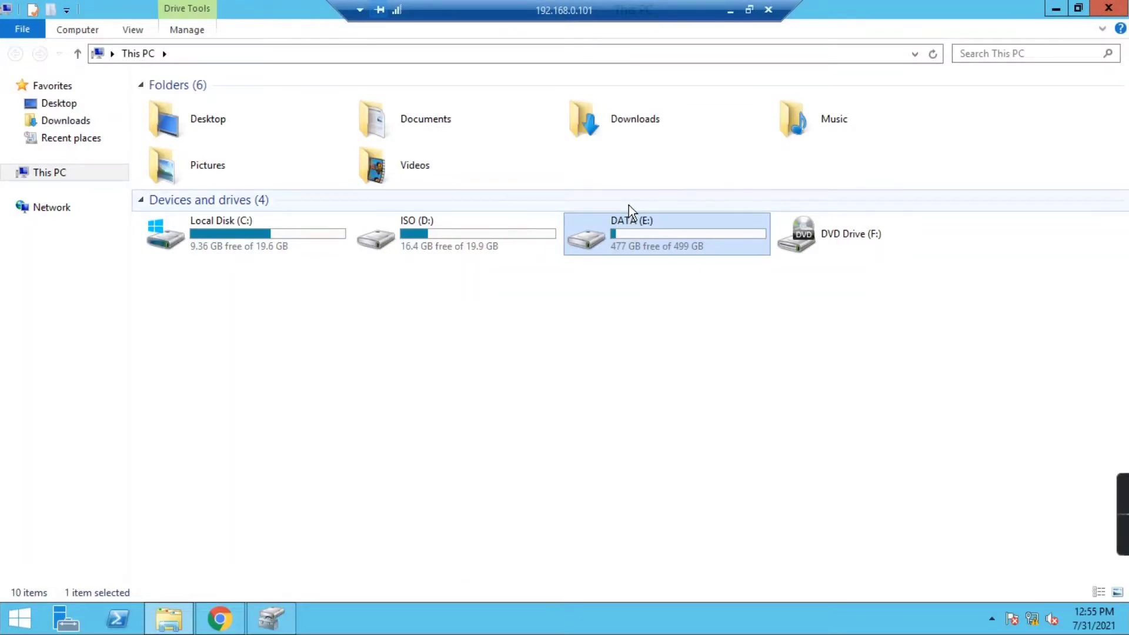
# - Check This PC's system properties, then close System and File Explorer
pyautogui.rightClick(52, 173)
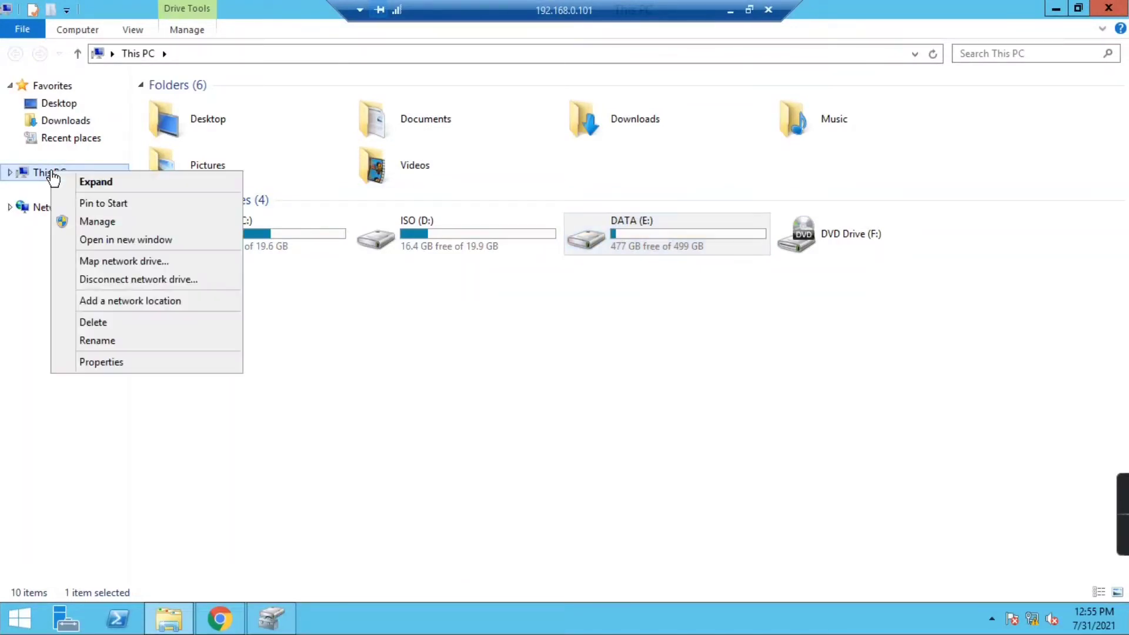
pyautogui.click(91, 361)
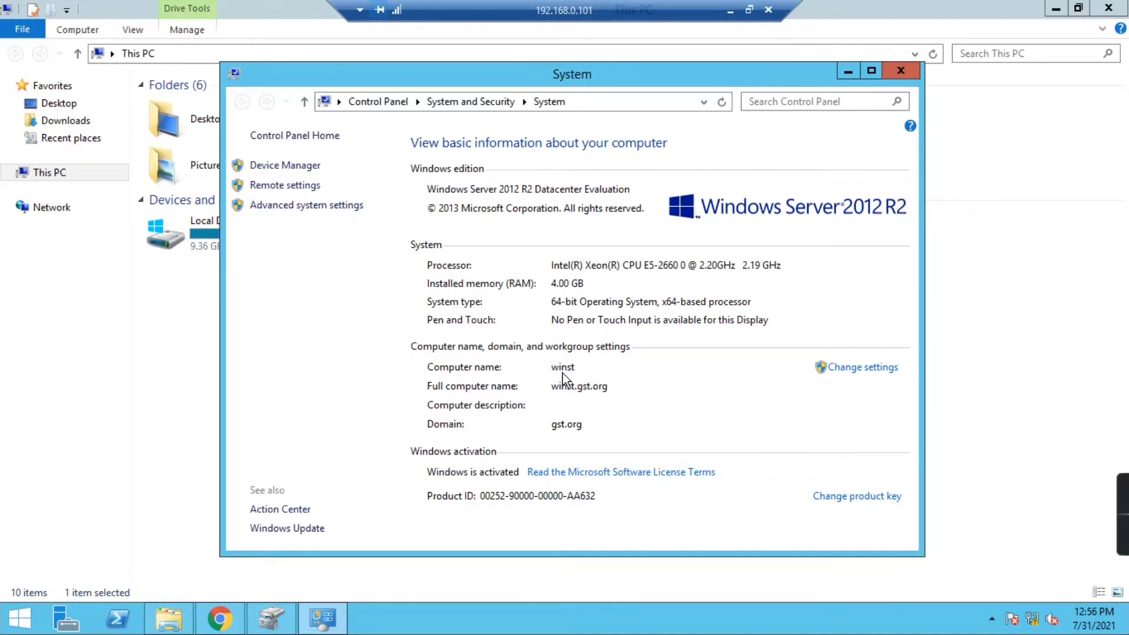
pyautogui.click(900, 71)
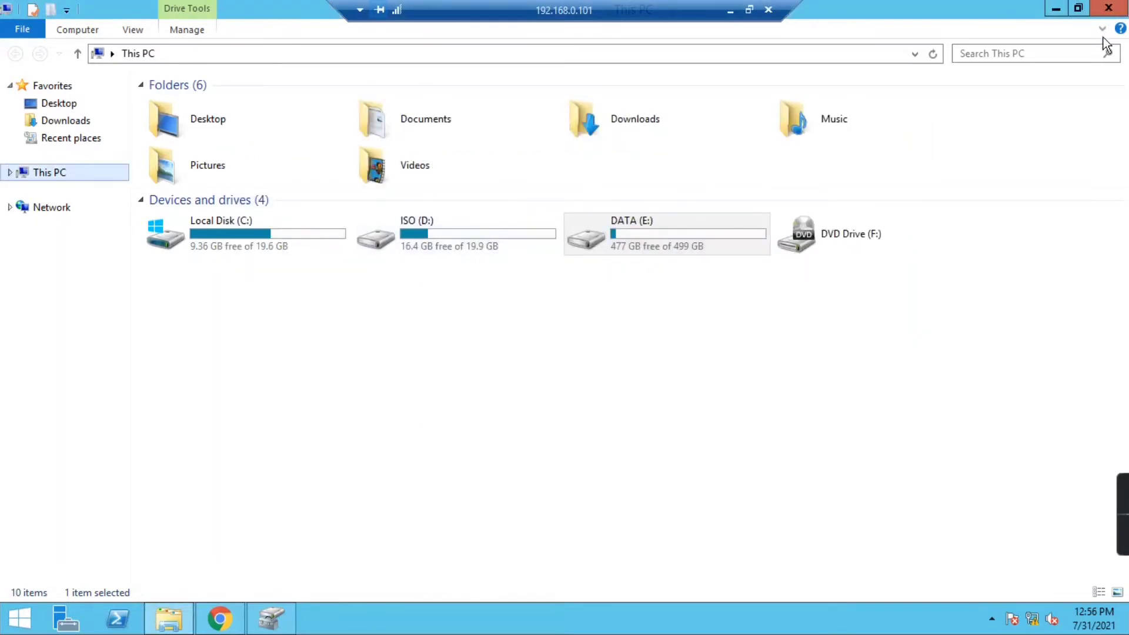
pyautogui.click(1108, 9)
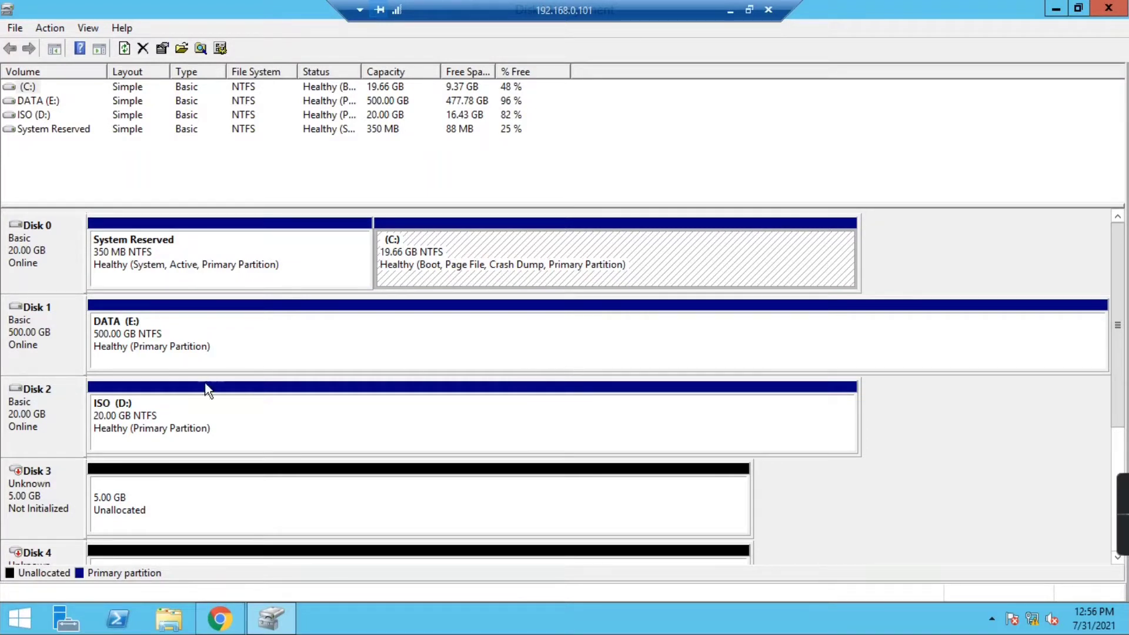
pyautogui.click(1118, 281)
pyautogui.moveTo(1119, 280); pyautogui.dragTo(1116, 336)
pyautogui.click(30, 334)
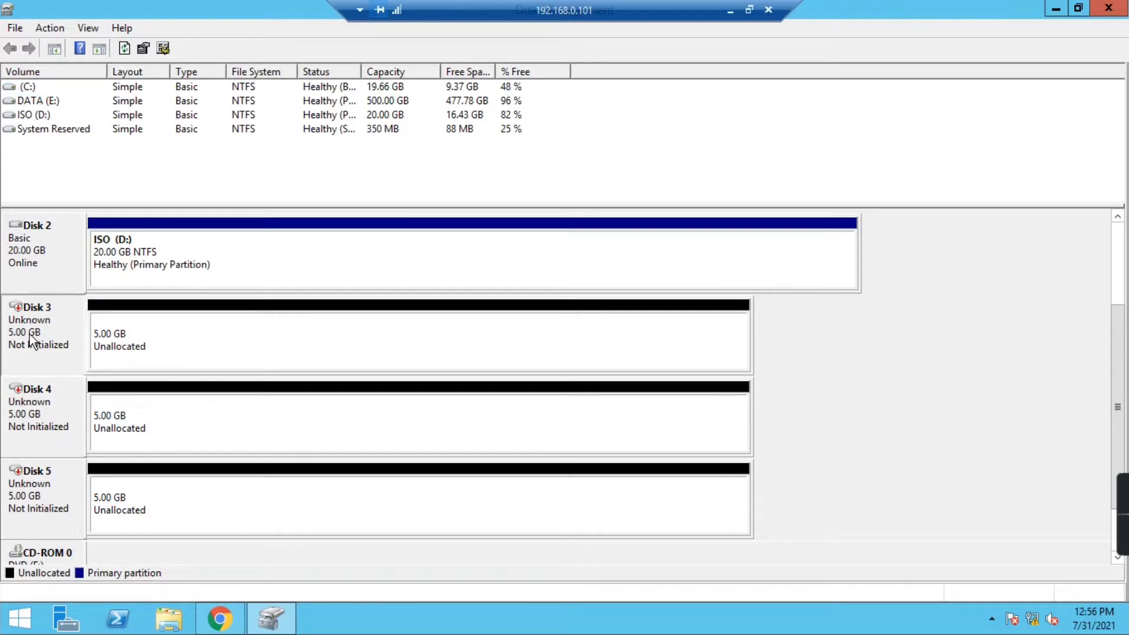
pyautogui.click(119, 340)
pyautogui.click(139, 414)
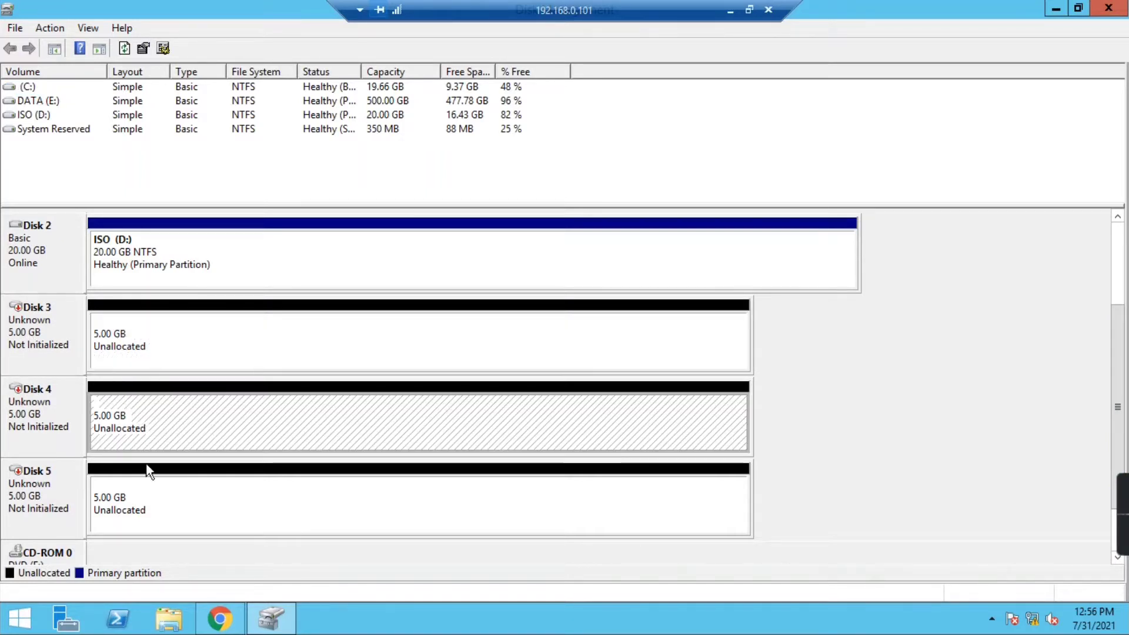
pyautogui.click(142, 492)
pyautogui.click(138, 345)
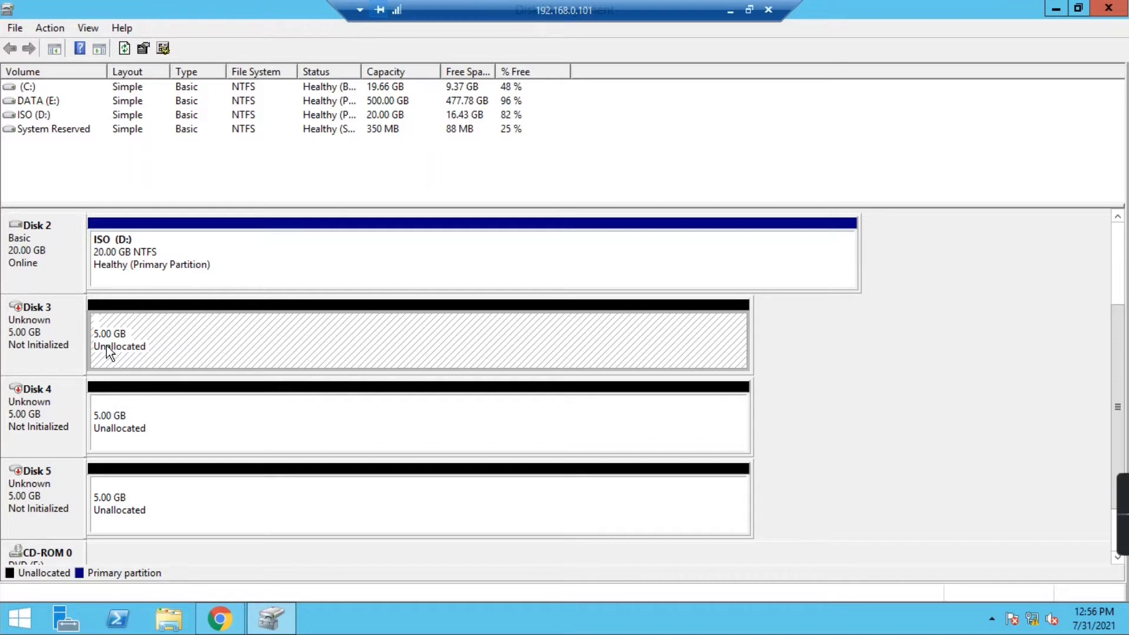
pyautogui.click(50, 333)
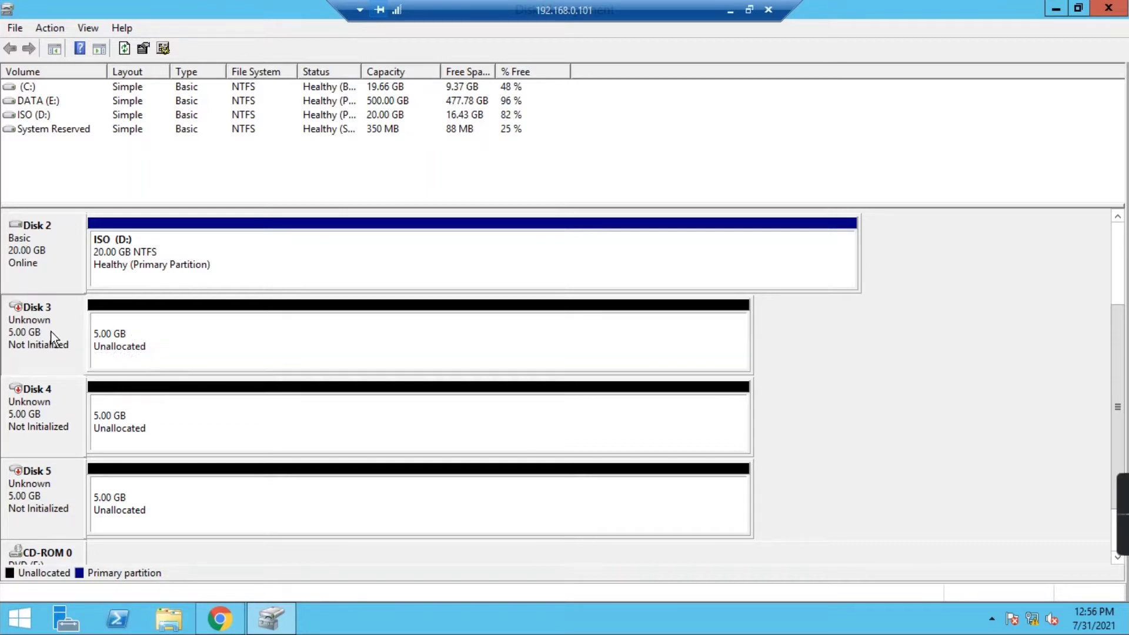
# - Initialize Disks 3, 4 and 5 using the MBR partition style
pyautogui.rightClick(49, 330)
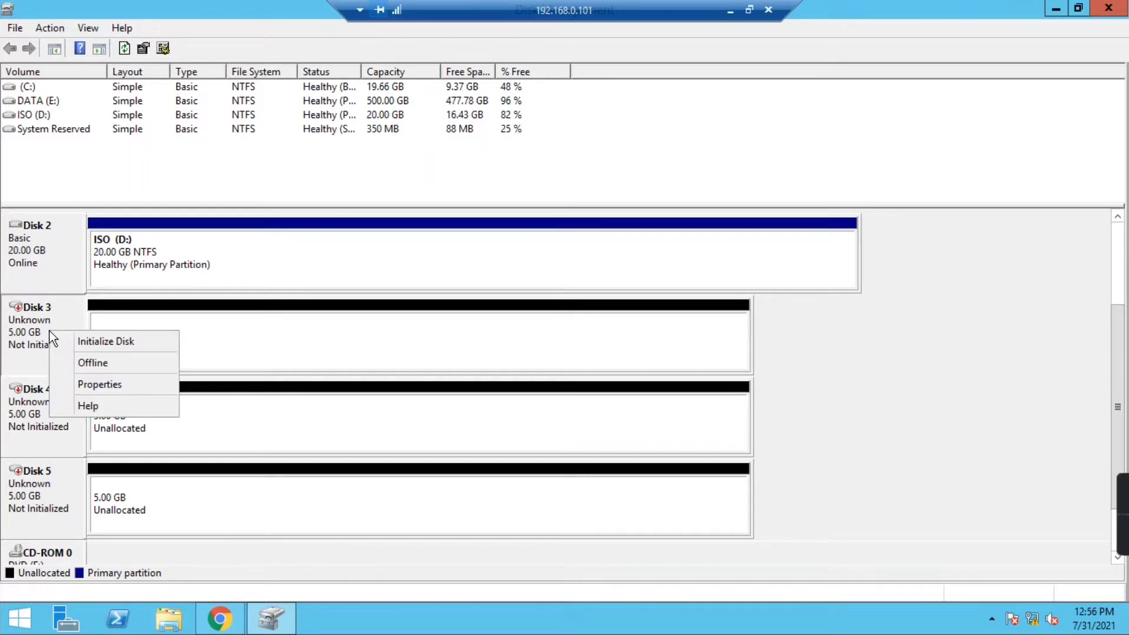
pyautogui.click(104, 341)
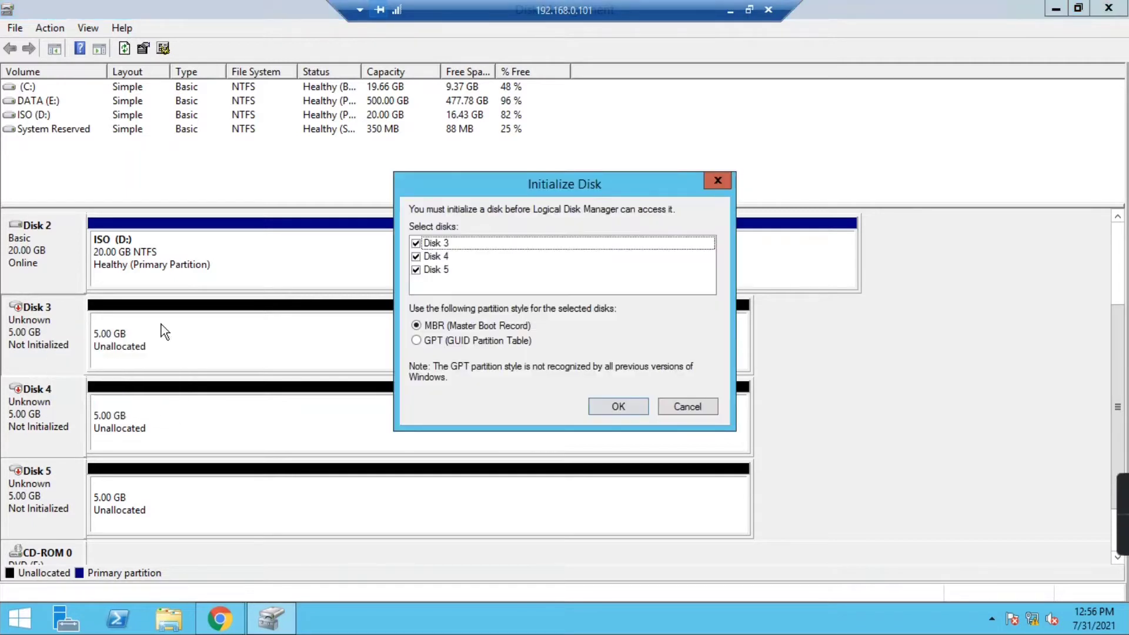
pyautogui.click(443, 243)
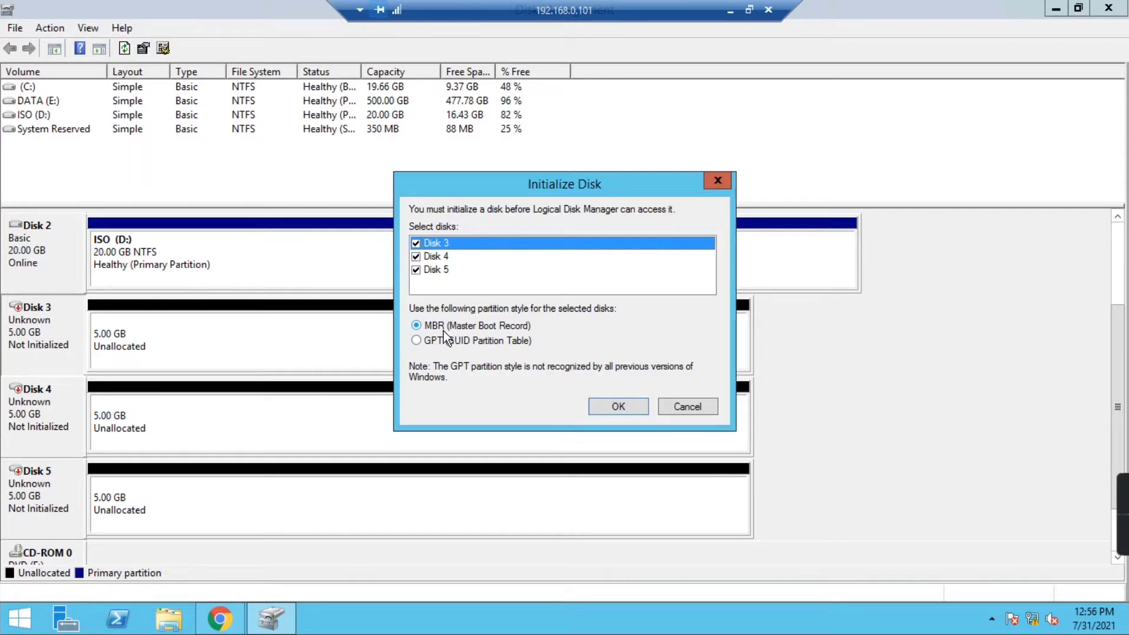
pyautogui.click(432, 342)
pyautogui.click(439, 327)
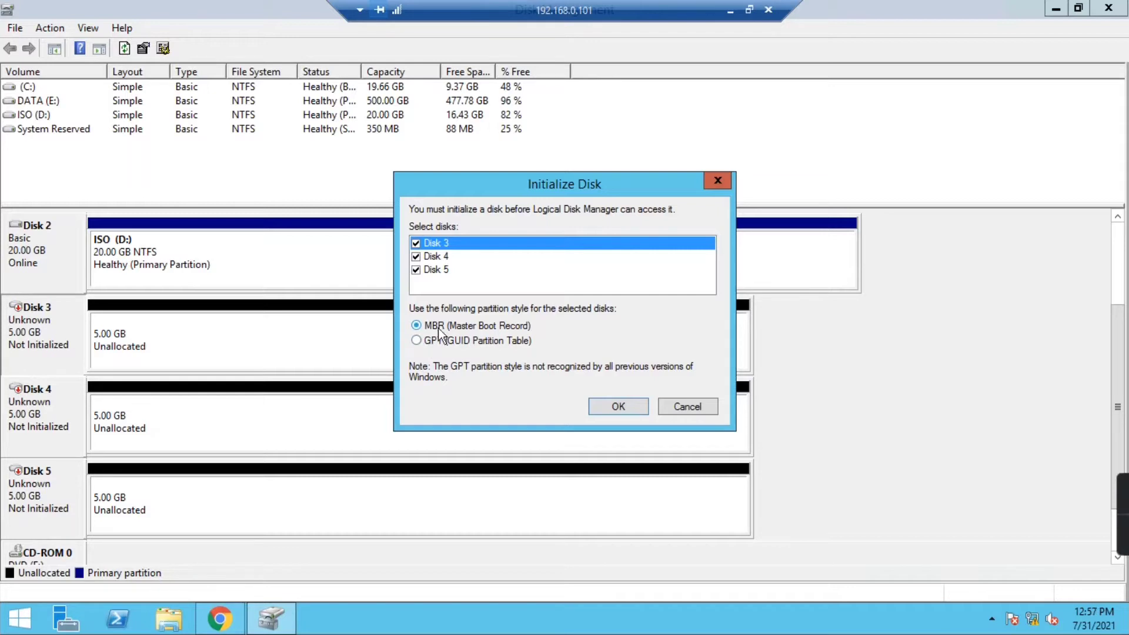
pyautogui.click(616, 406)
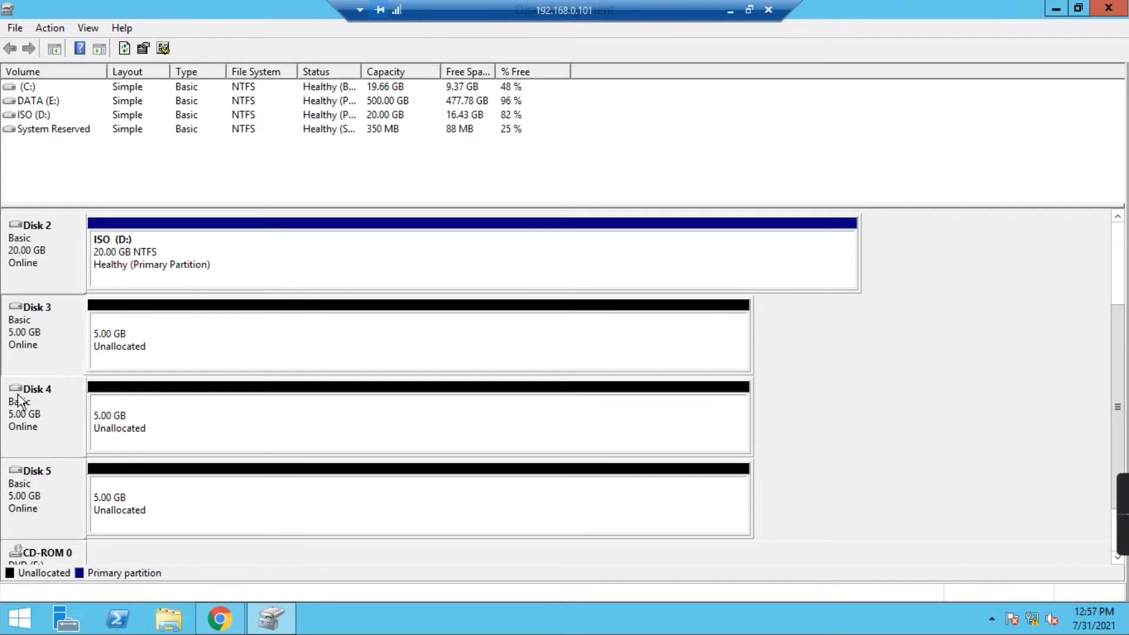
pyautogui.click(132, 360)
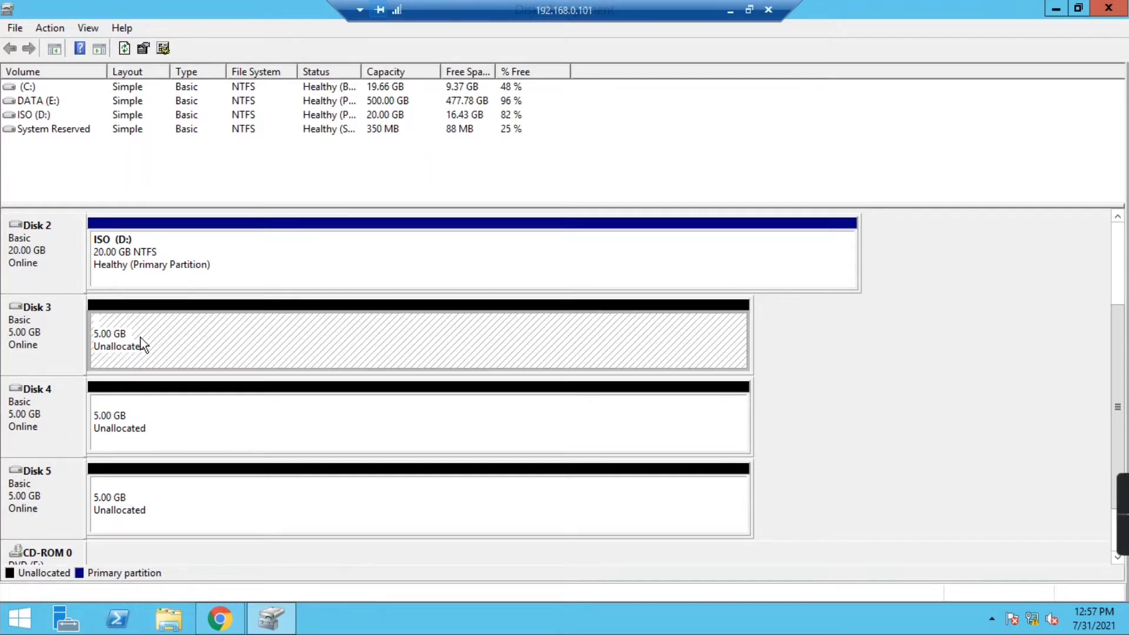
pyautogui.rightClick(219, 333)
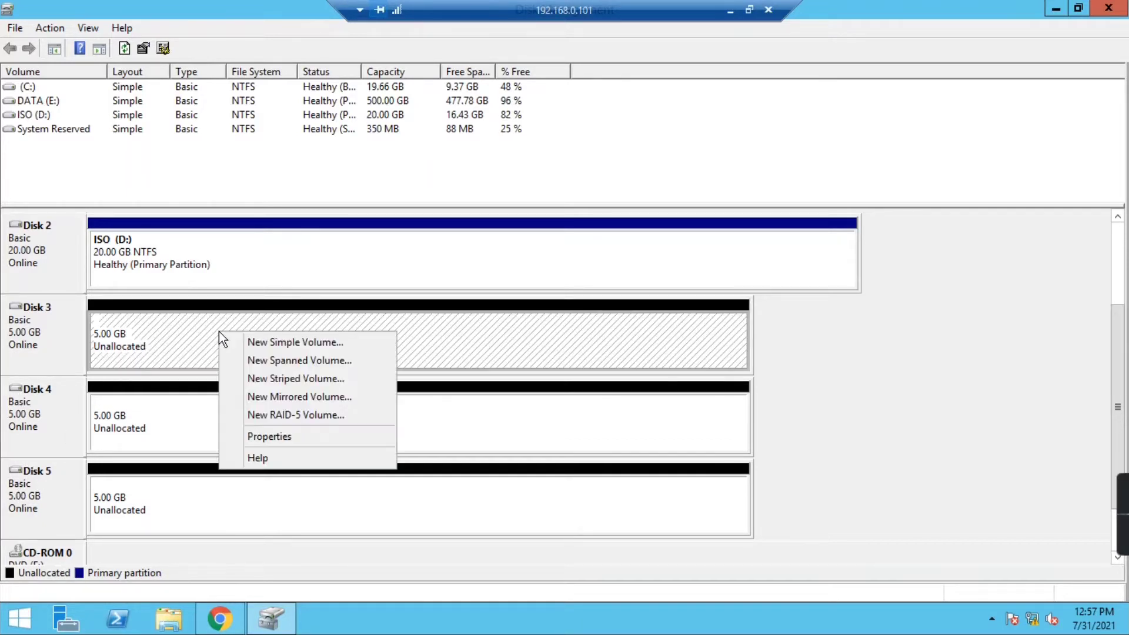
# - Start a new simple volume on Disk 3 with the full 5117 MB and drive letter G
pyautogui.click(309, 344)
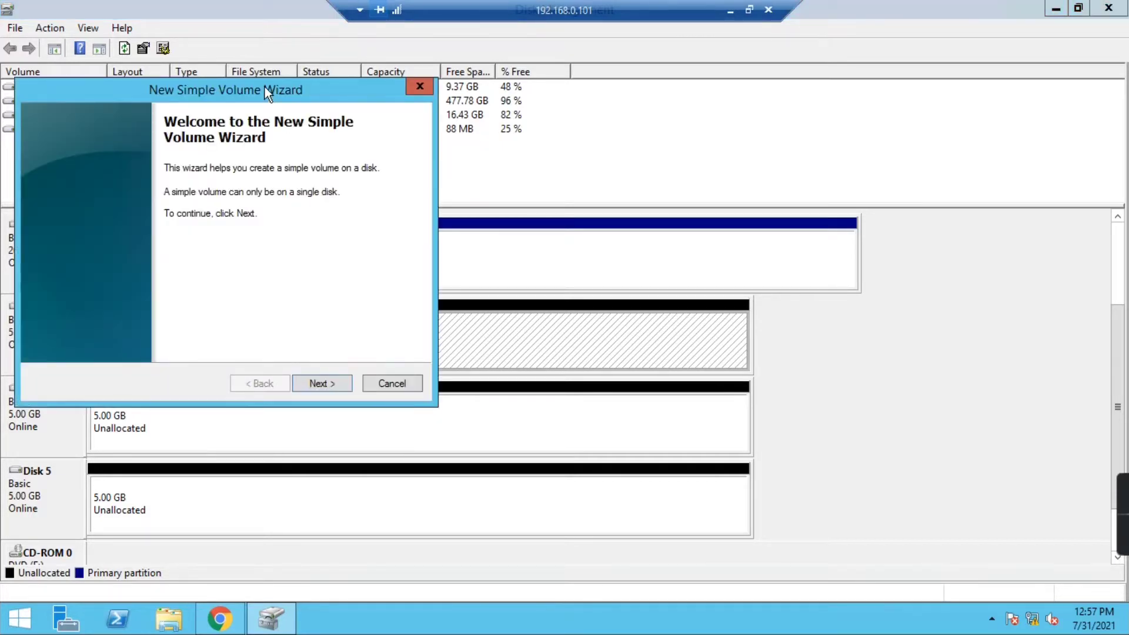
pyautogui.moveTo(265, 87); pyautogui.dragTo(478, 93)
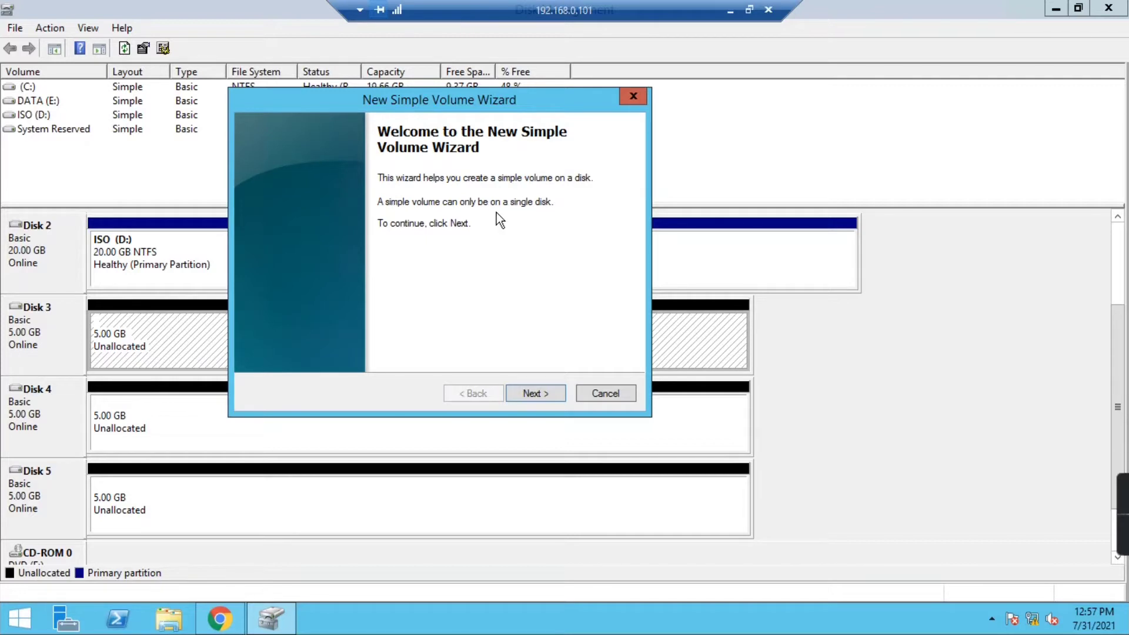
pyautogui.click(524, 393)
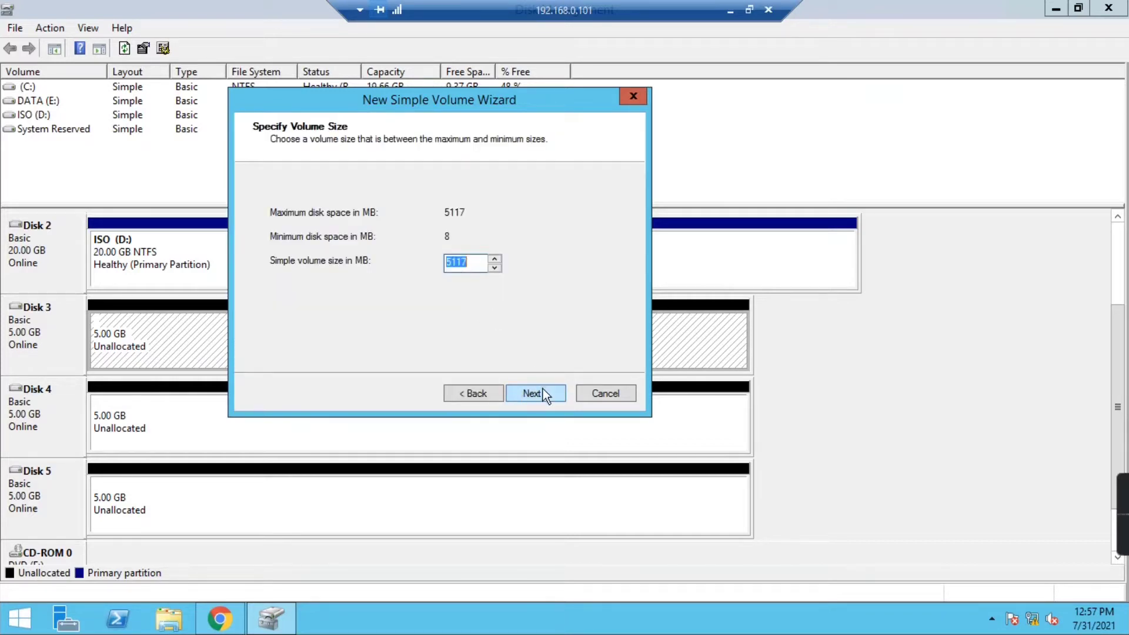
pyautogui.click(542, 390)
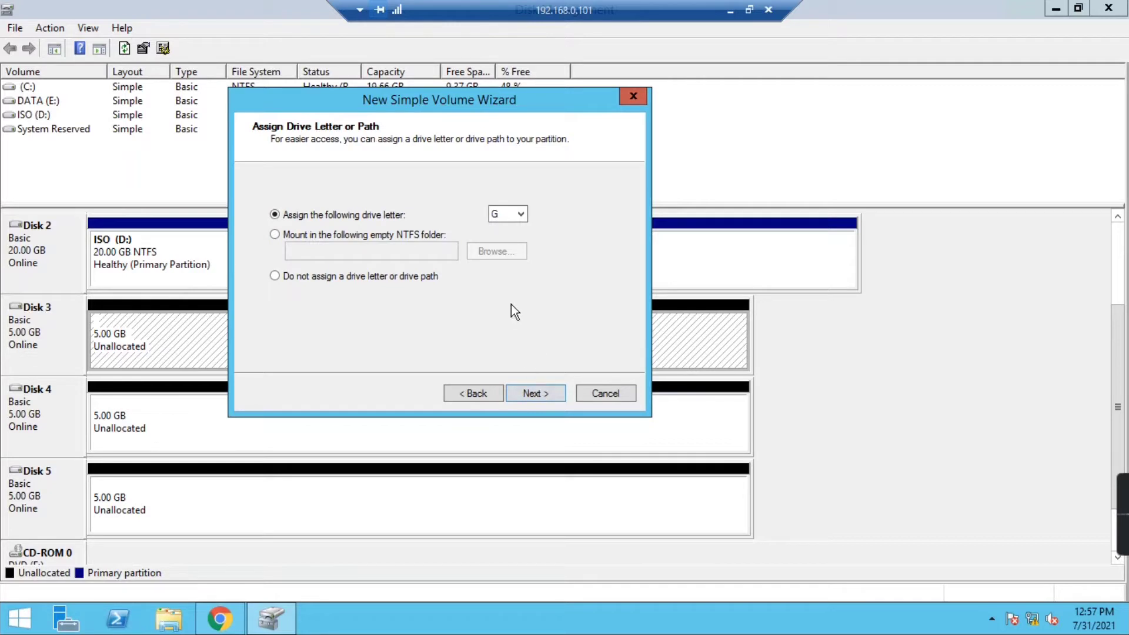
pyautogui.click(517, 396)
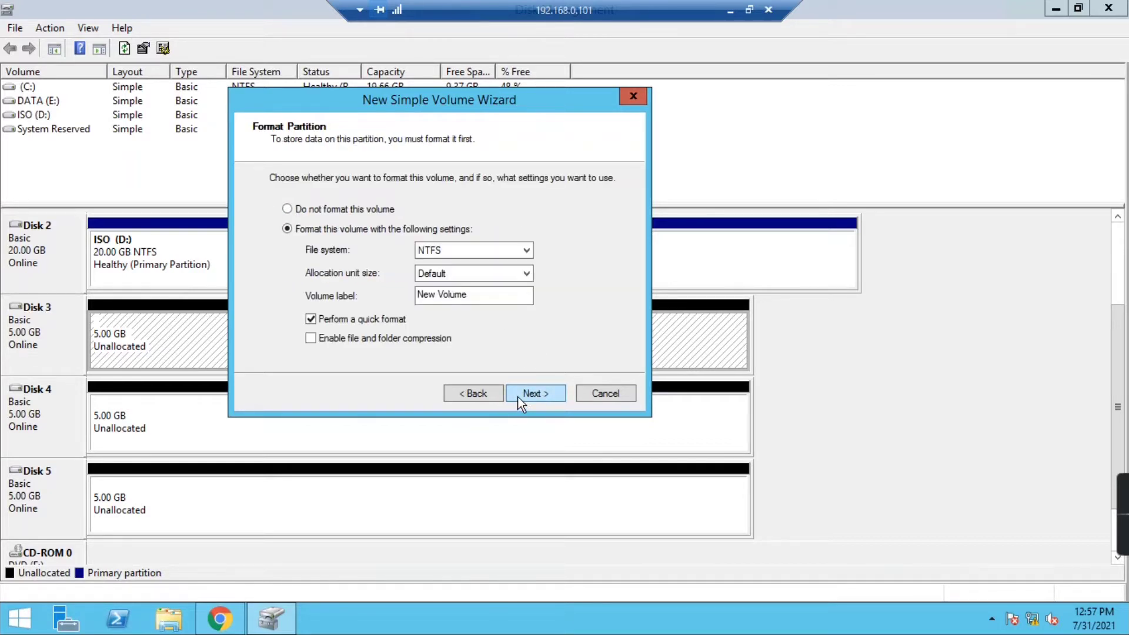
# - Label the volume 'Simple', format it NTFS, and finish the wizard
pyautogui.moveTo(478, 294); pyautogui.dragTo(418, 290)
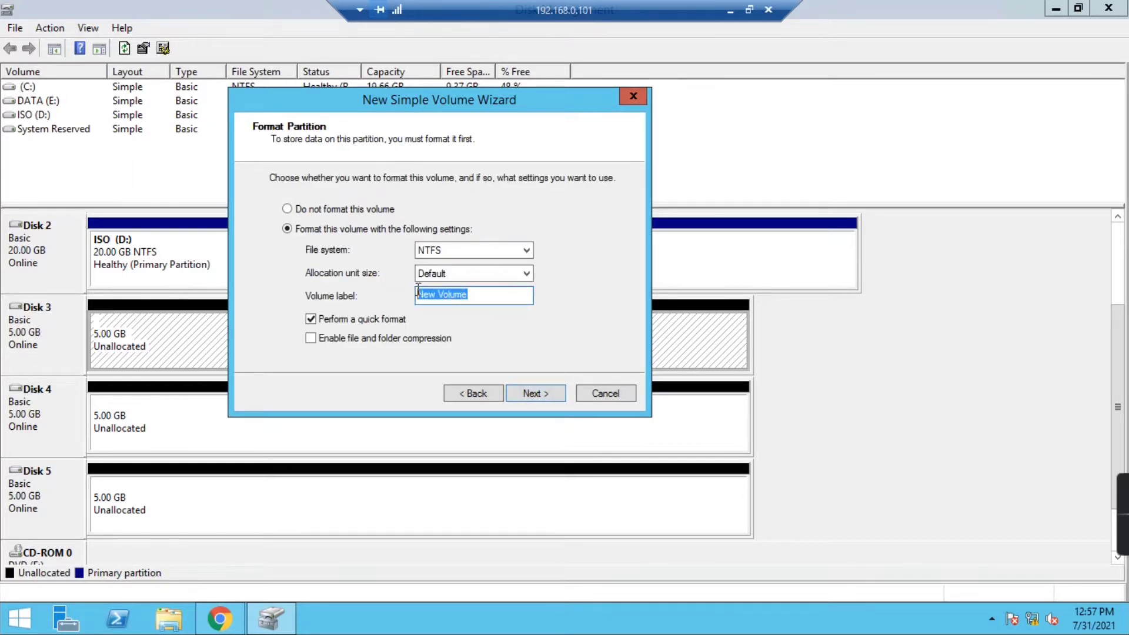
pyautogui.write('Simple')
pyautogui.click(442, 249)
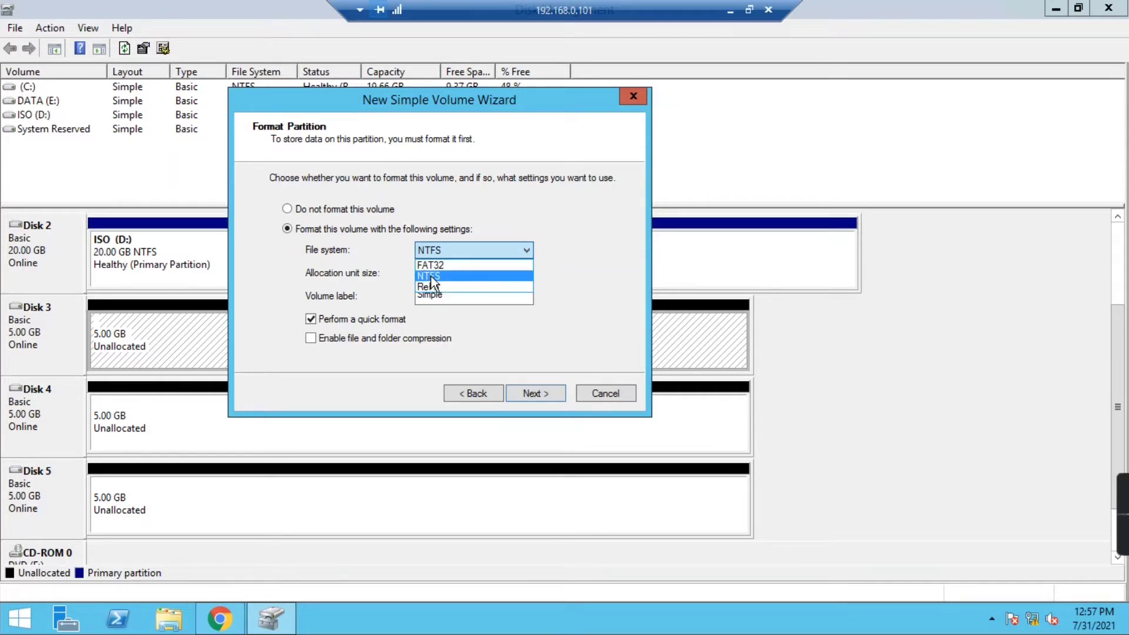
pyautogui.click(431, 276)
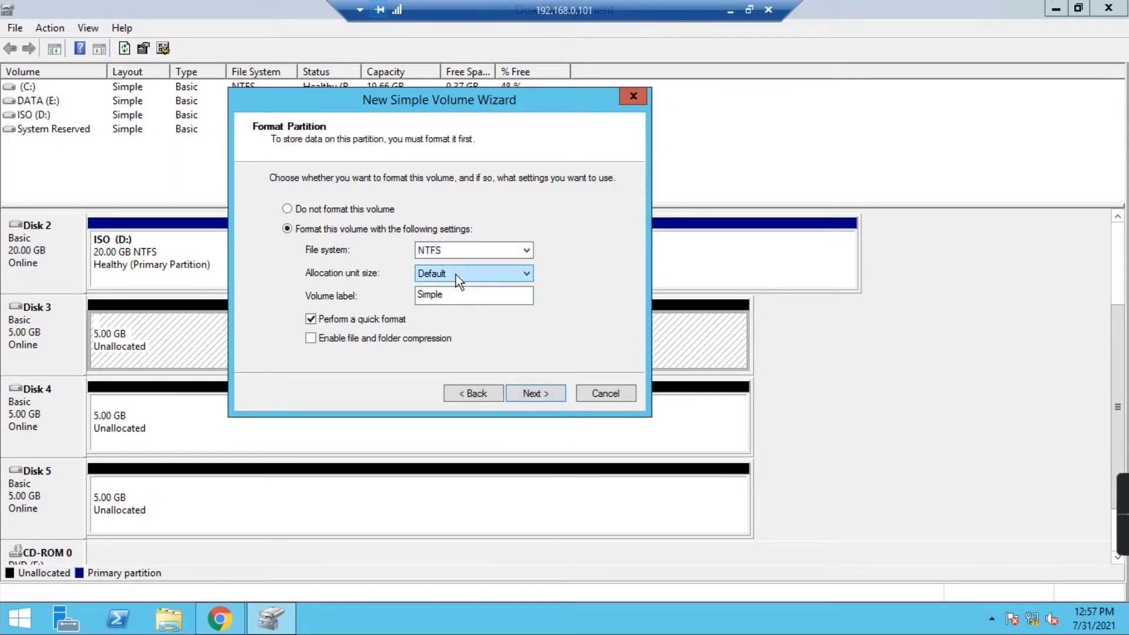
pyautogui.click(543, 397)
pyautogui.click(543, 398)
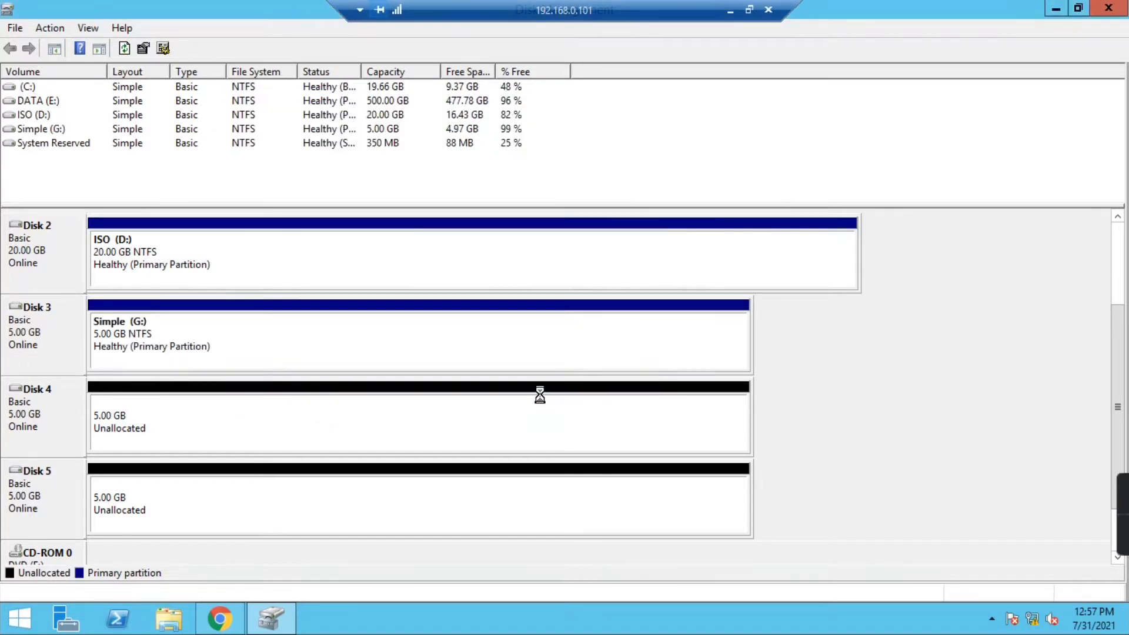
pyautogui.click(172, 322)
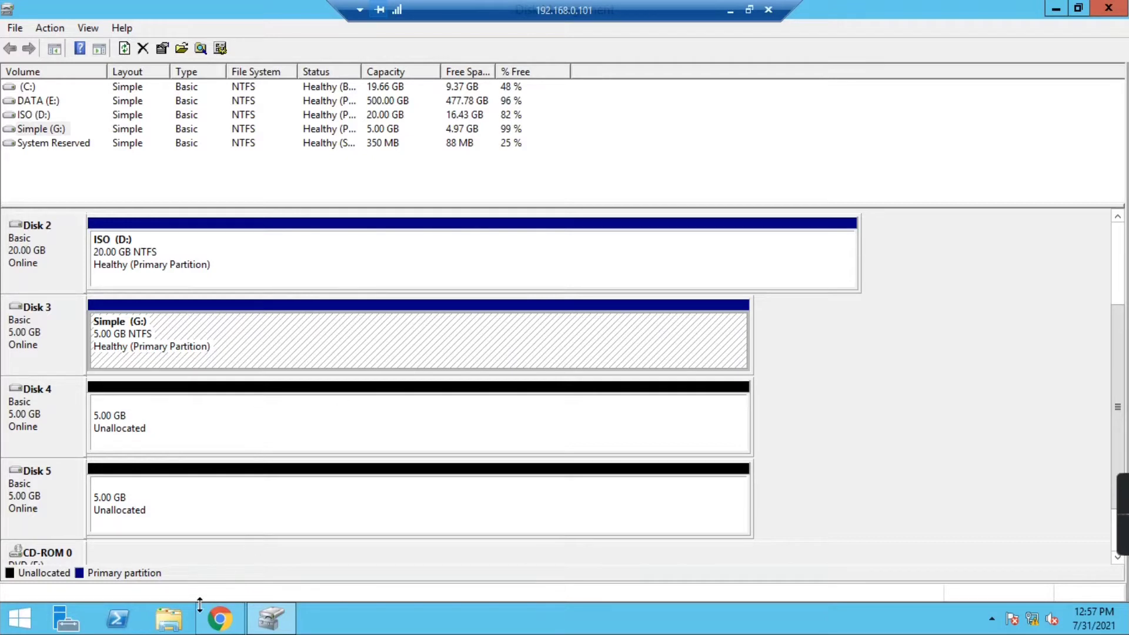
# - Create a folder named 'Simple' on drive G:
pyautogui.click(169, 618)
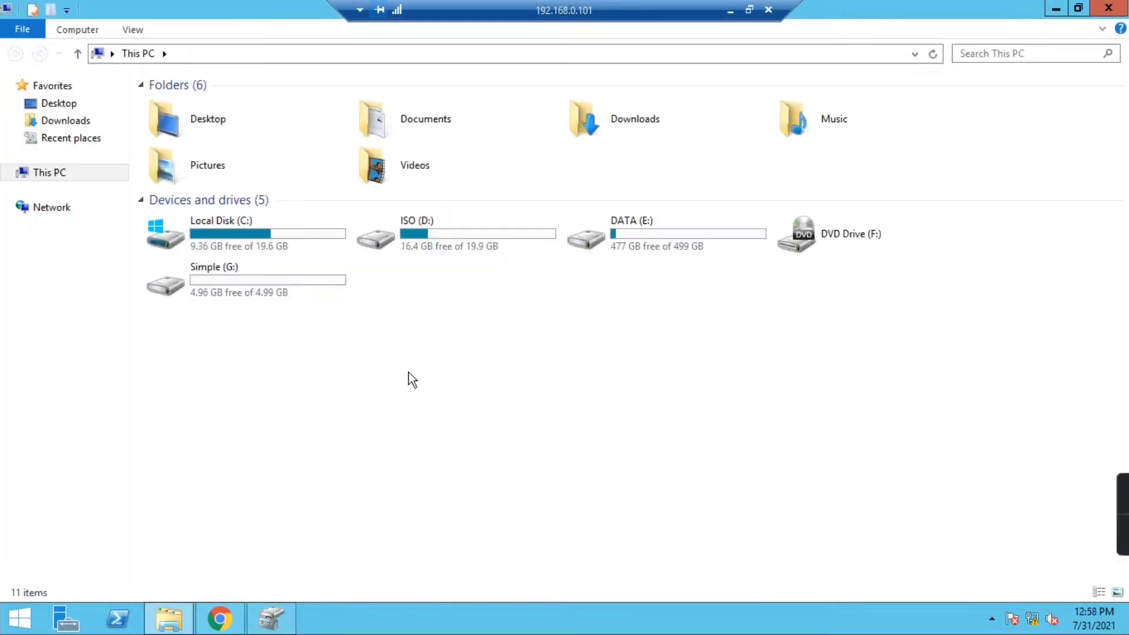
pyautogui.doubleClick(230, 281)
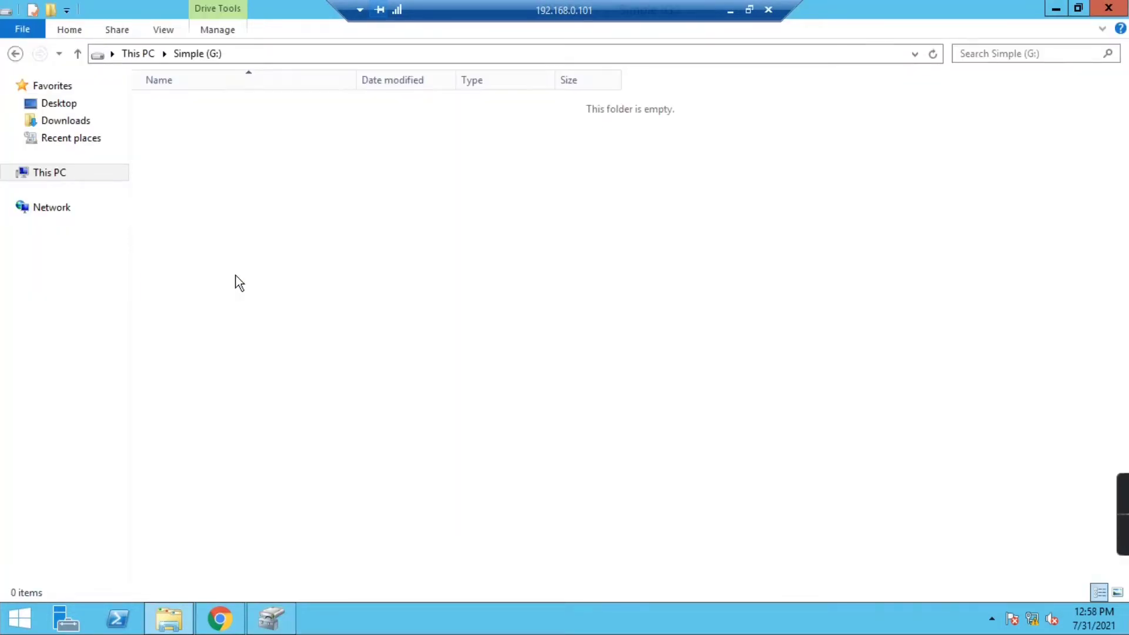
pyautogui.rightClick(279, 172)
pyautogui.moveTo(369, 356)
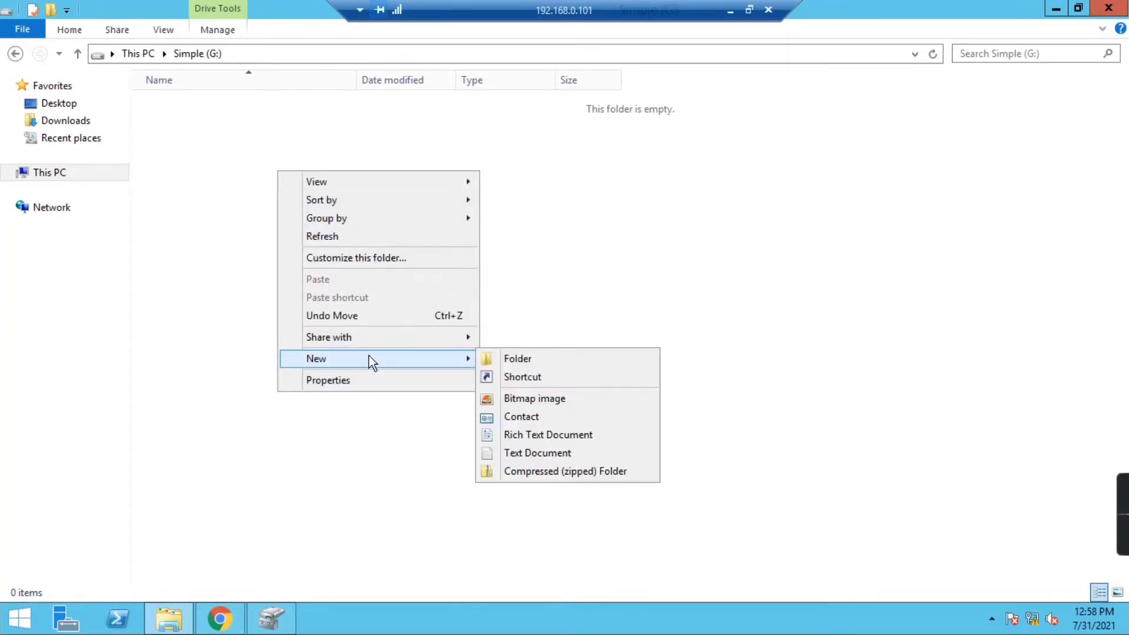
pyautogui.click(488, 355)
pyautogui.write('Simple')
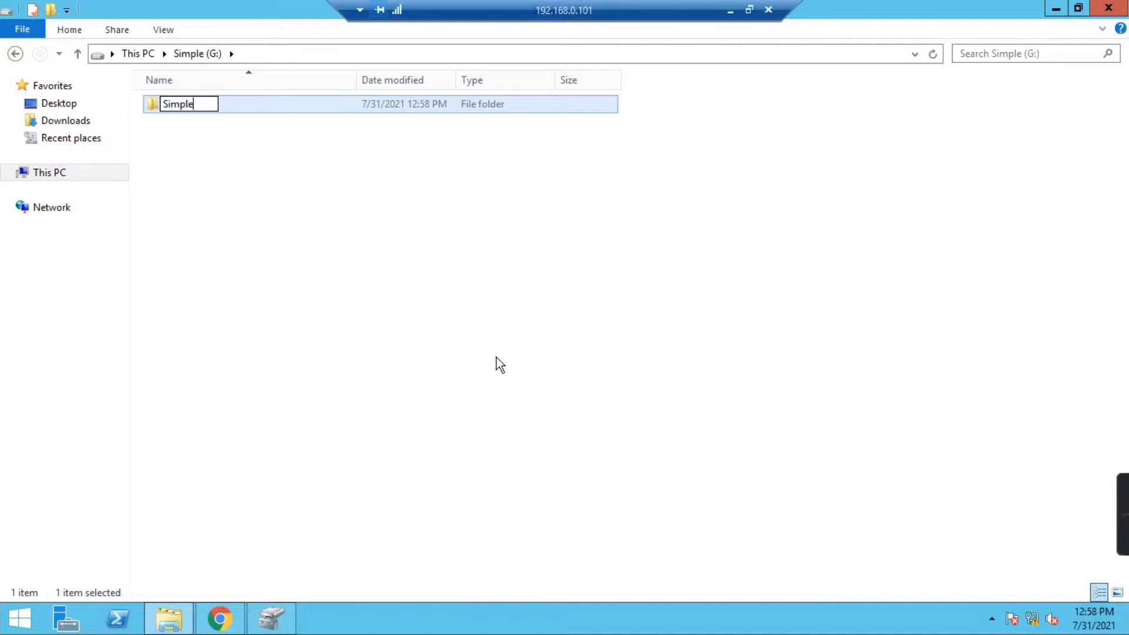
pyautogui.click(496, 357)
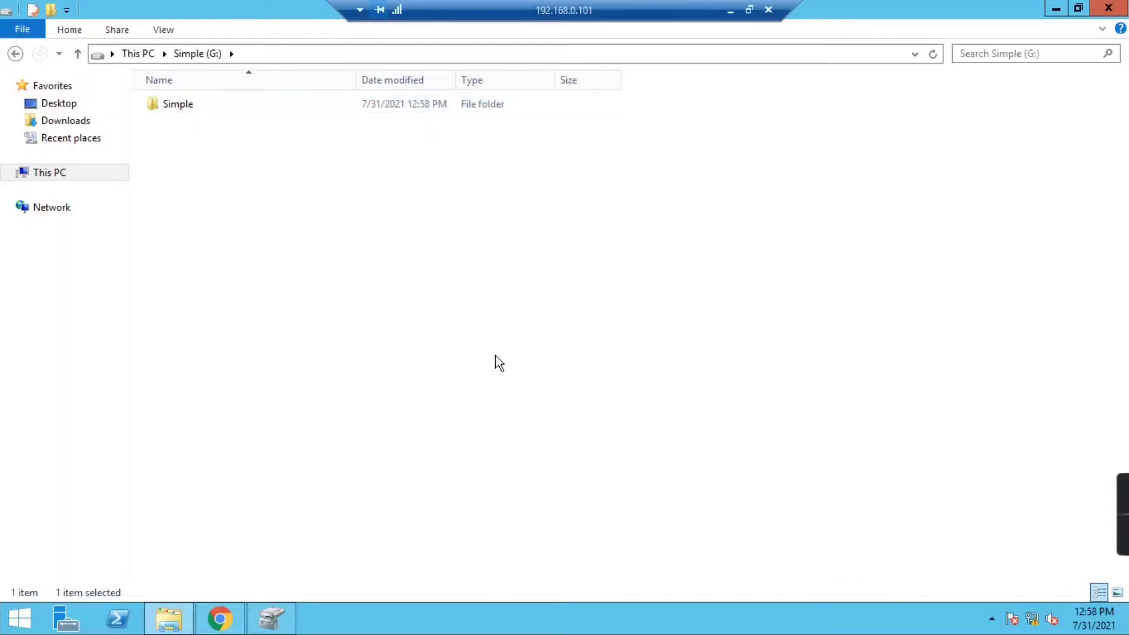
# - Create a new text document named 'test' on drive G:
pyautogui.rightClick(344, 185)
pyautogui.moveTo(408, 370)
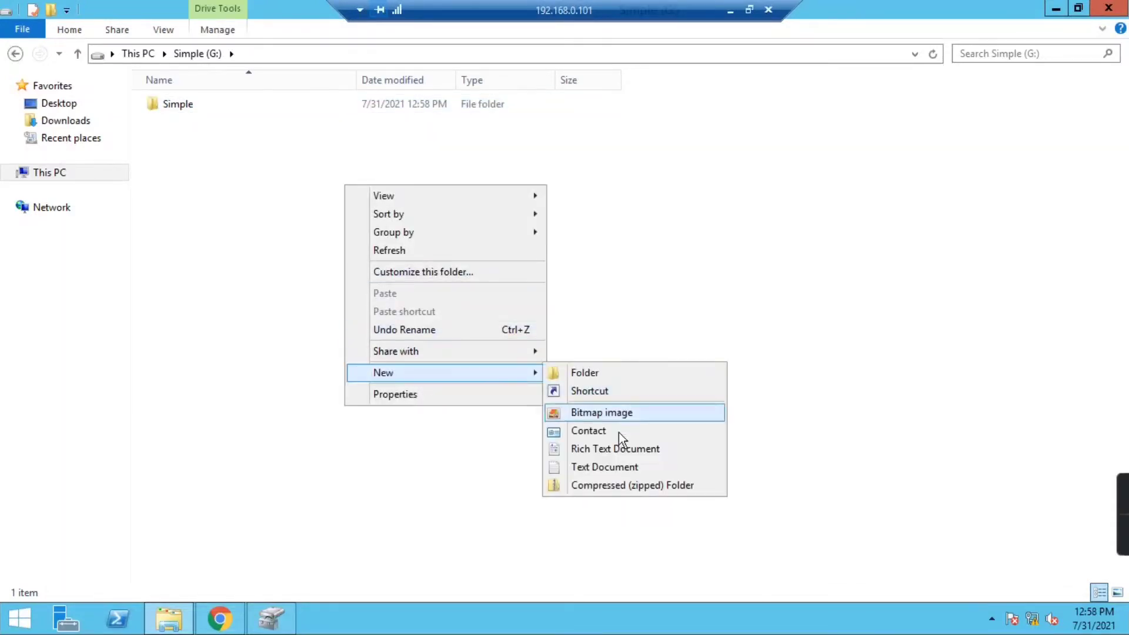
pyautogui.click(608, 464)
pyautogui.write('test')
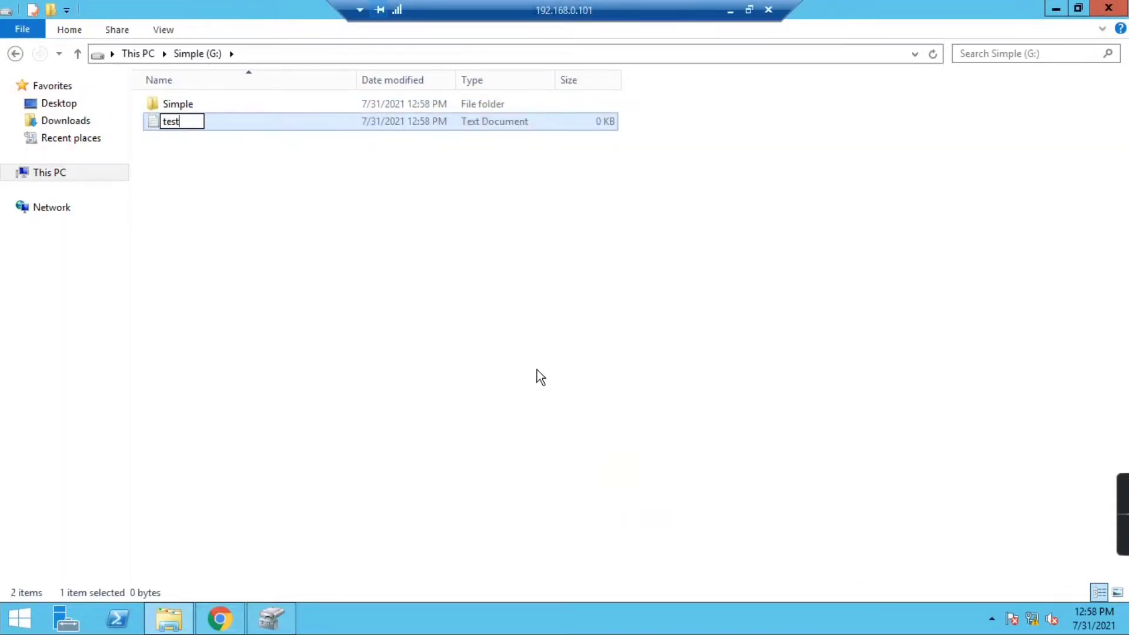
pyautogui.press('Return')
pyautogui.click(535, 369)
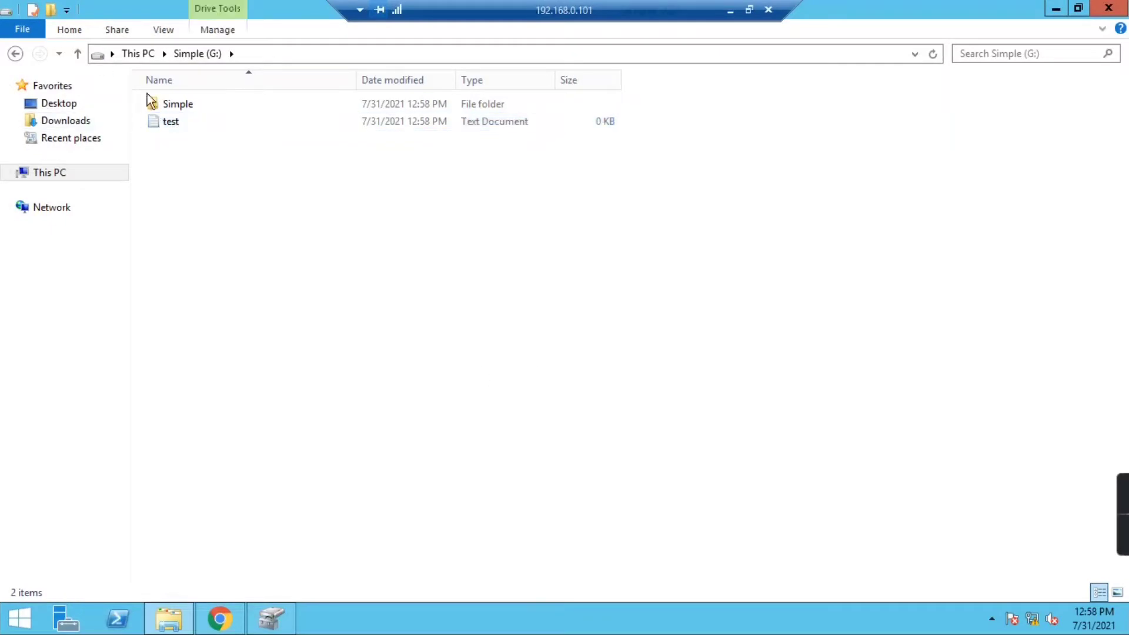
# - Write 'Simple Volume' in test, save it, and return to Disk Management
pyautogui.doubleClick(167, 120)
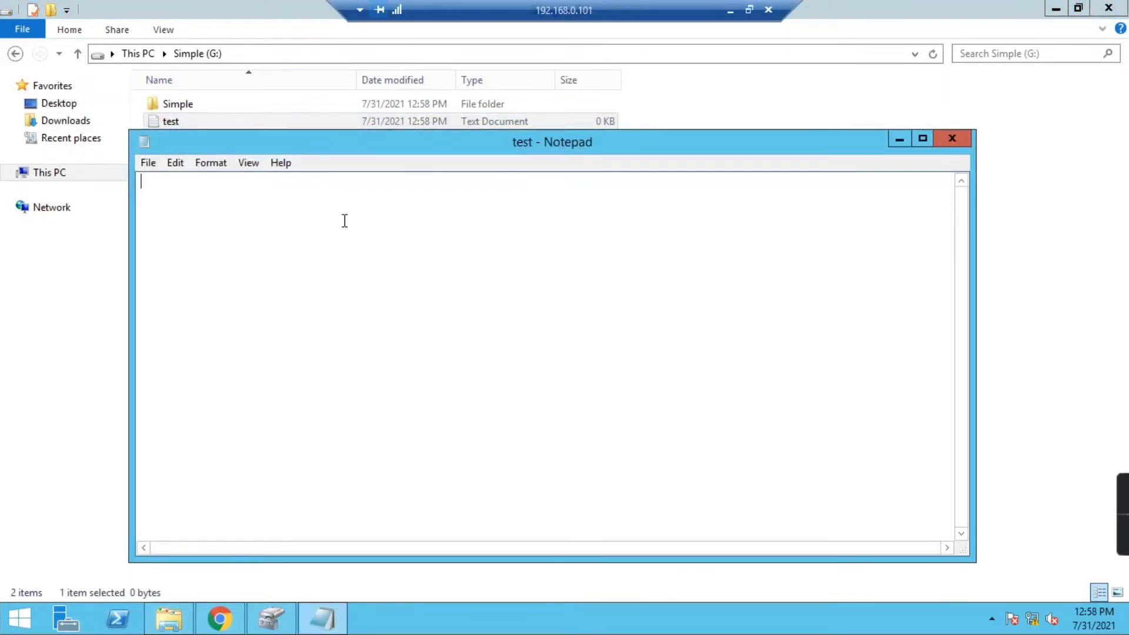
pyautogui.write('Simple Volume')
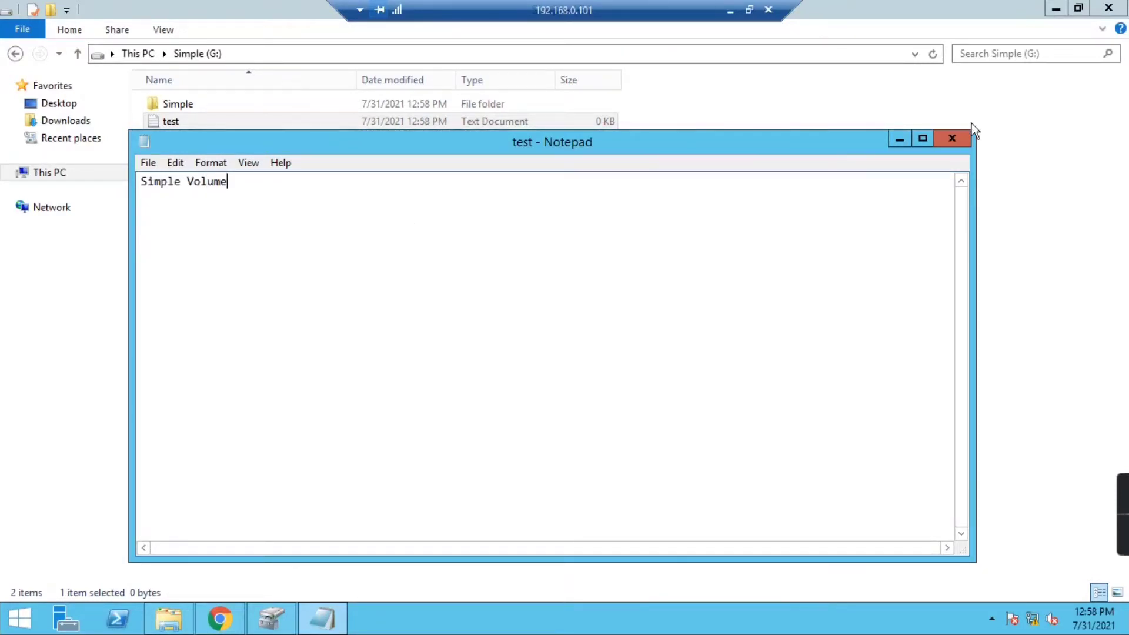
pyautogui.click(965, 138)
pyautogui.click(530, 310)
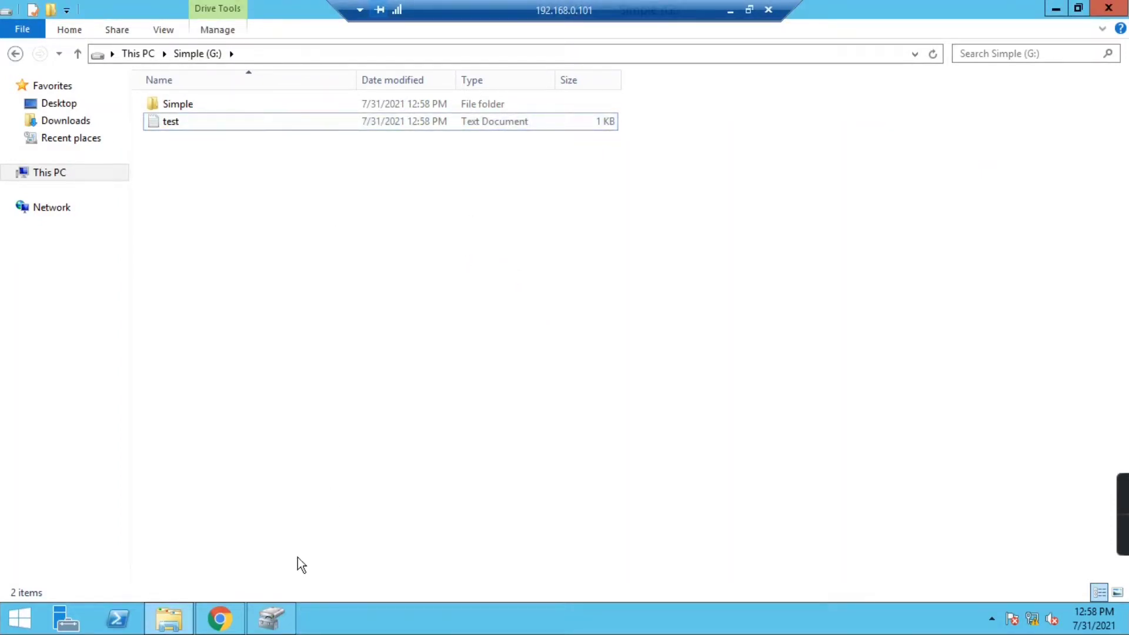
pyautogui.click(273, 619)
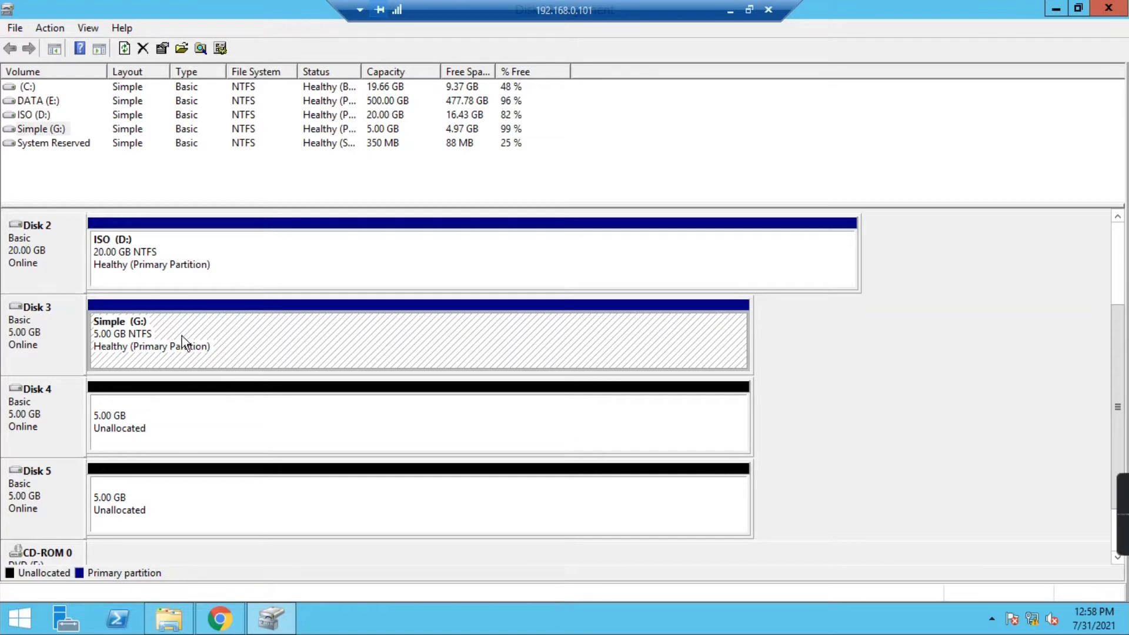
pyautogui.rightClick(26, 327)
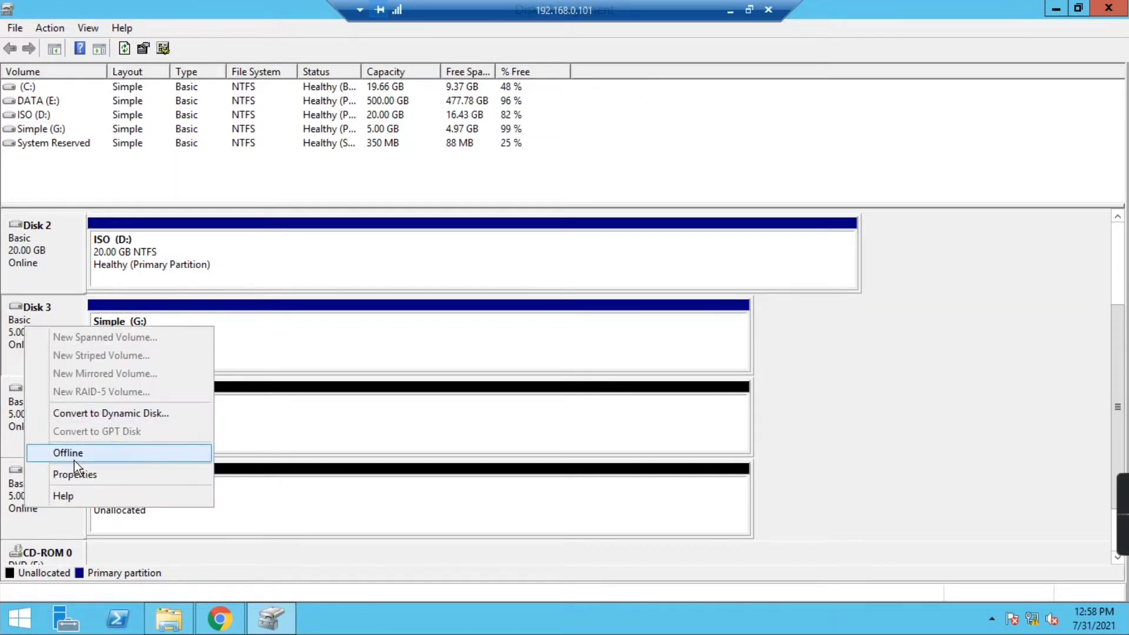
pyautogui.click(72, 453)
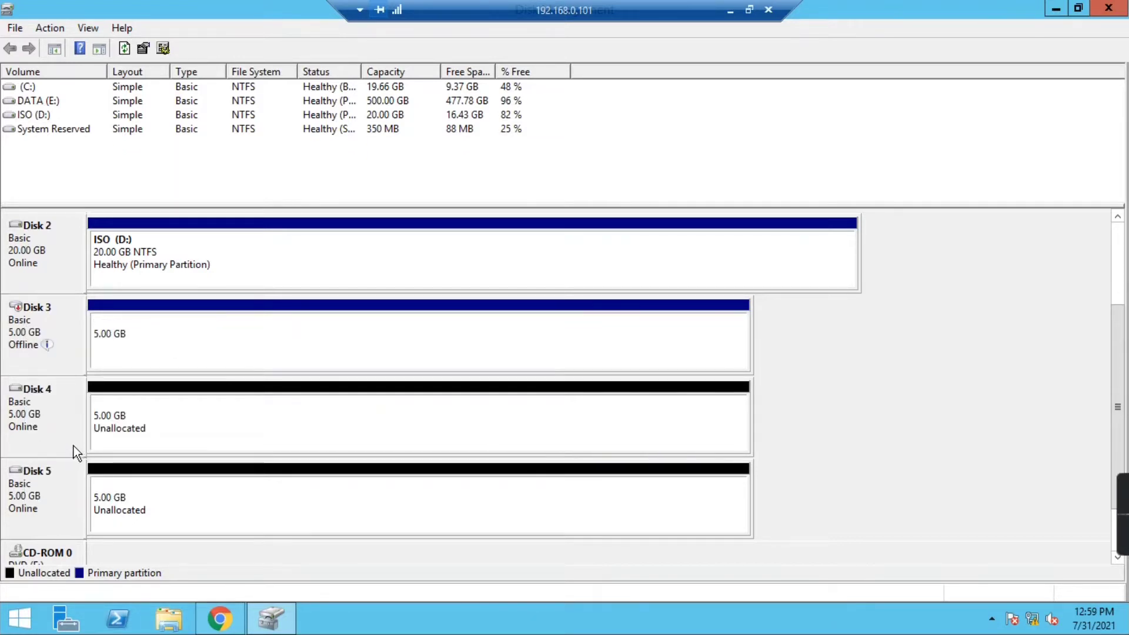
pyautogui.click(169, 622)
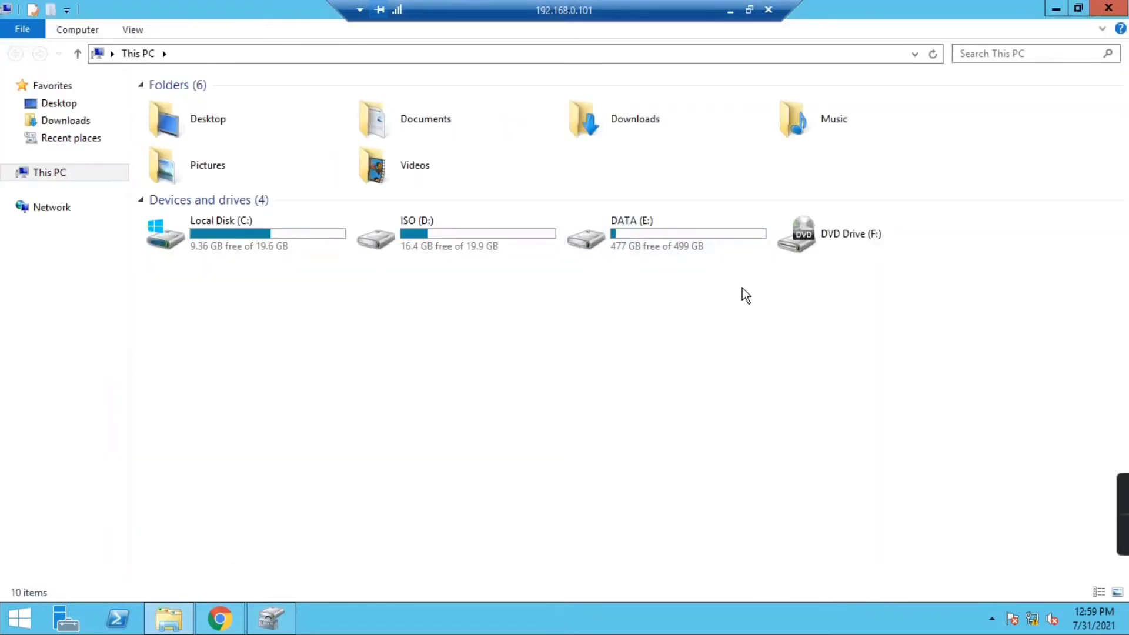
pyautogui.click(271, 619)
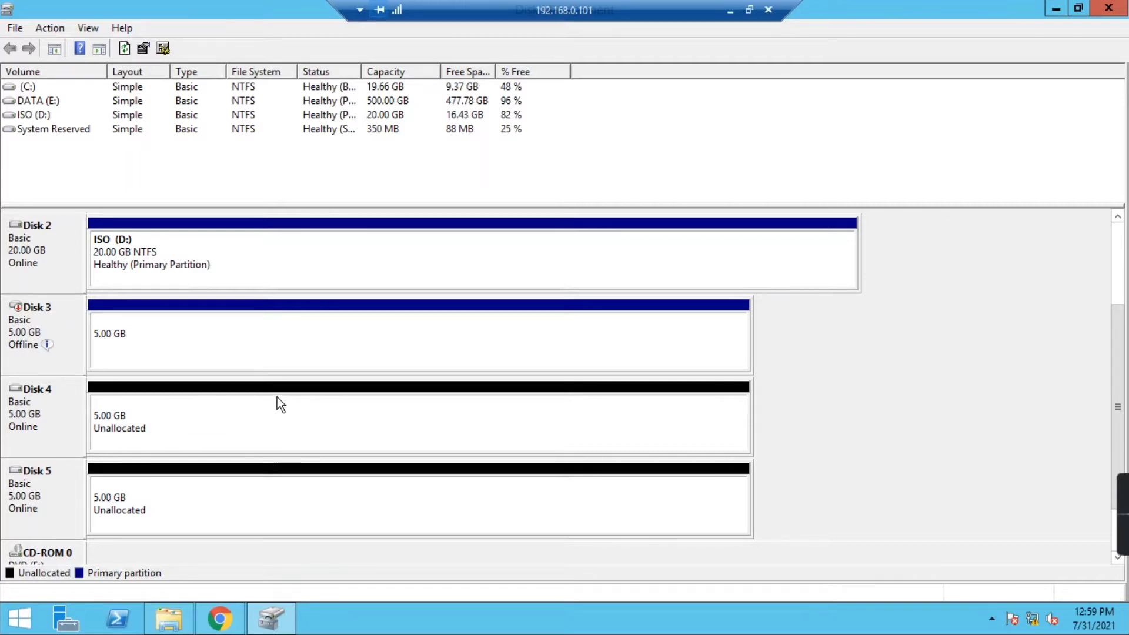
pyautogui.rightClick(45, 316)
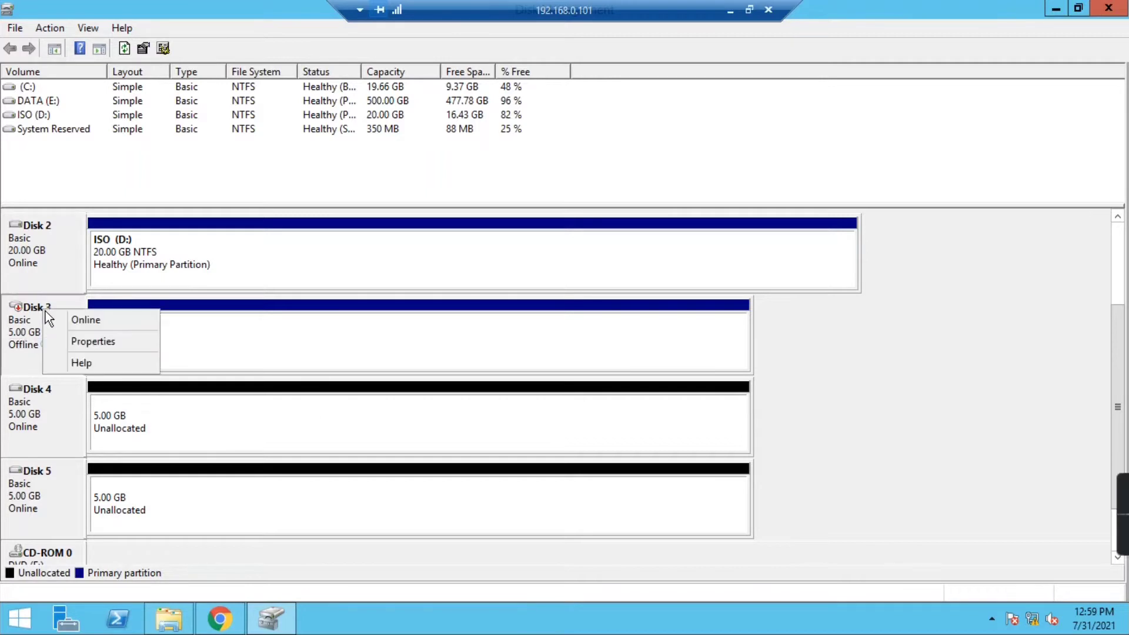
pyautogui.click(73, 320)
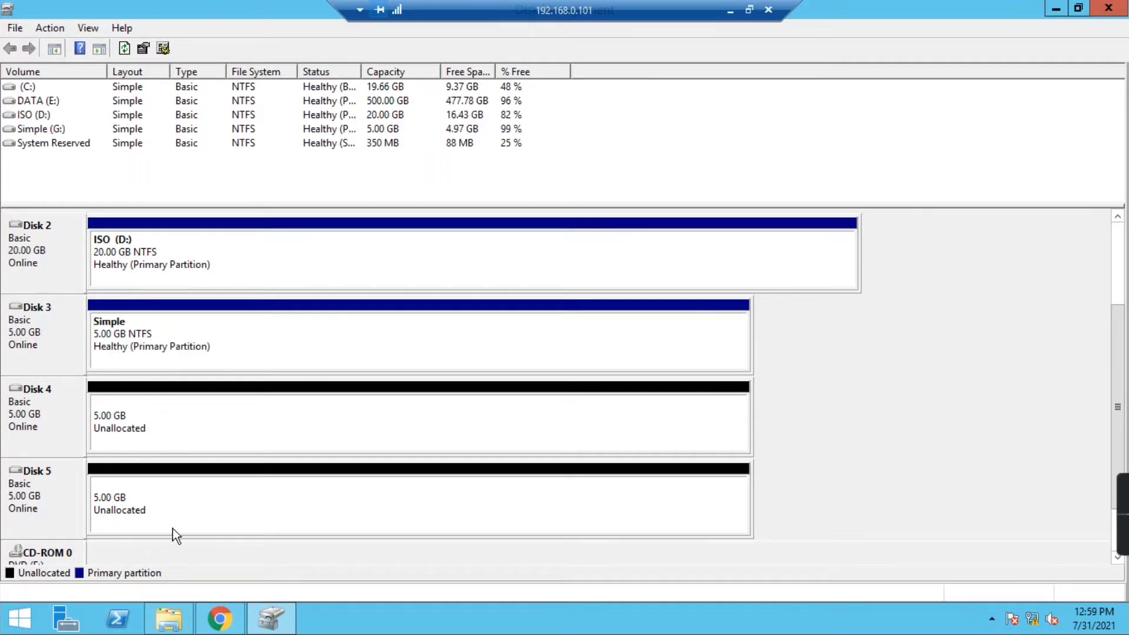
pyautogui.click(161, 607)
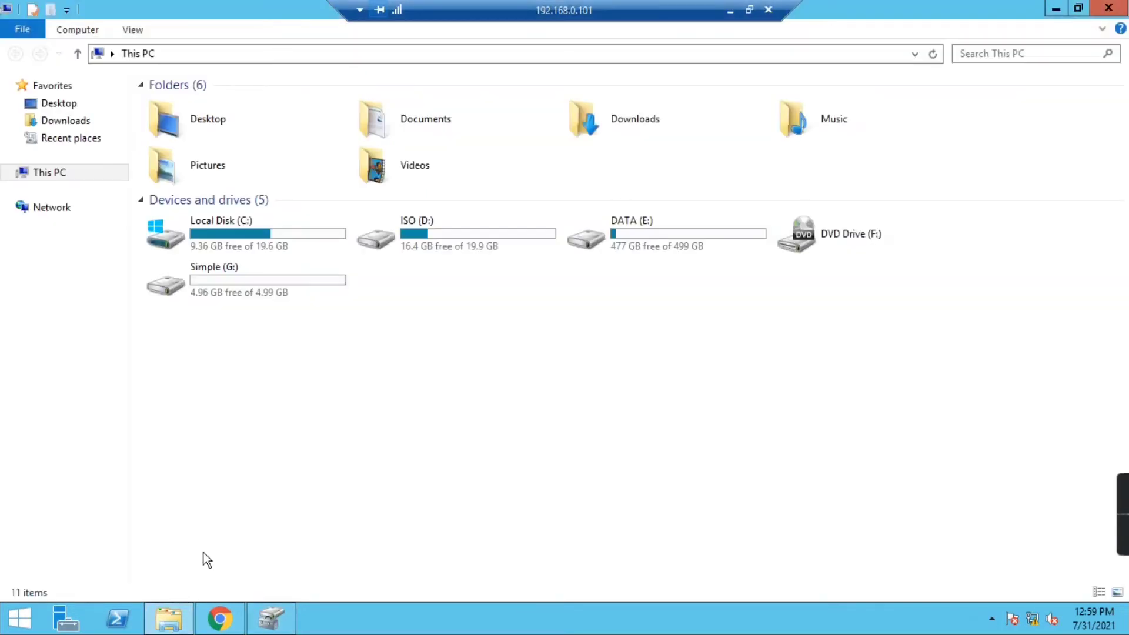
pyautogui.doubleClick(257, 285)
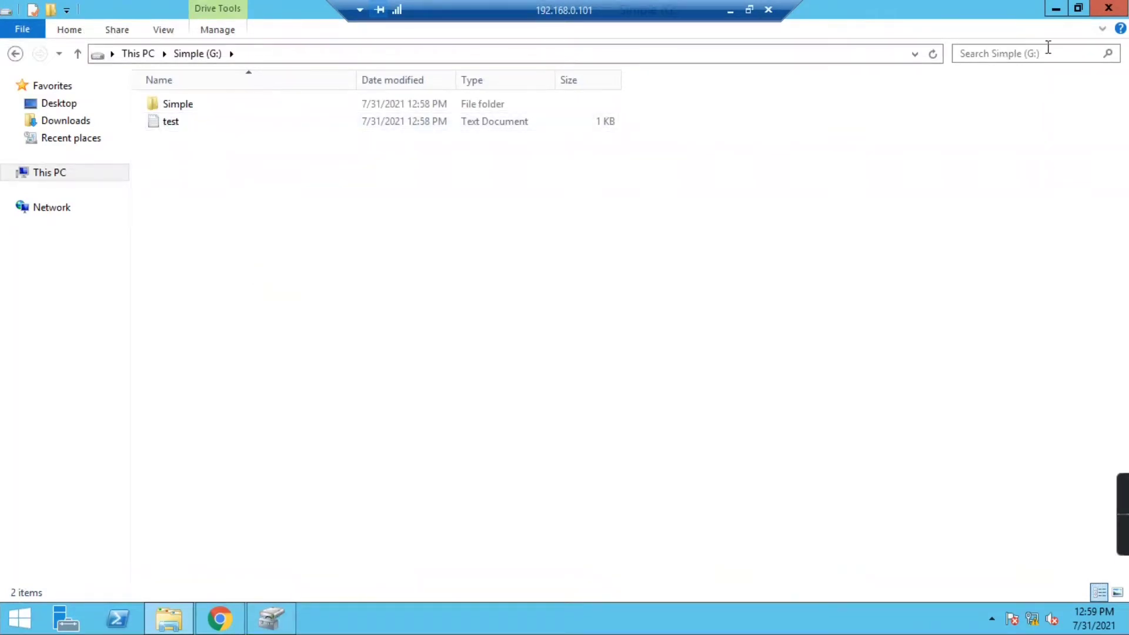
pyautogui.click(15, 54)
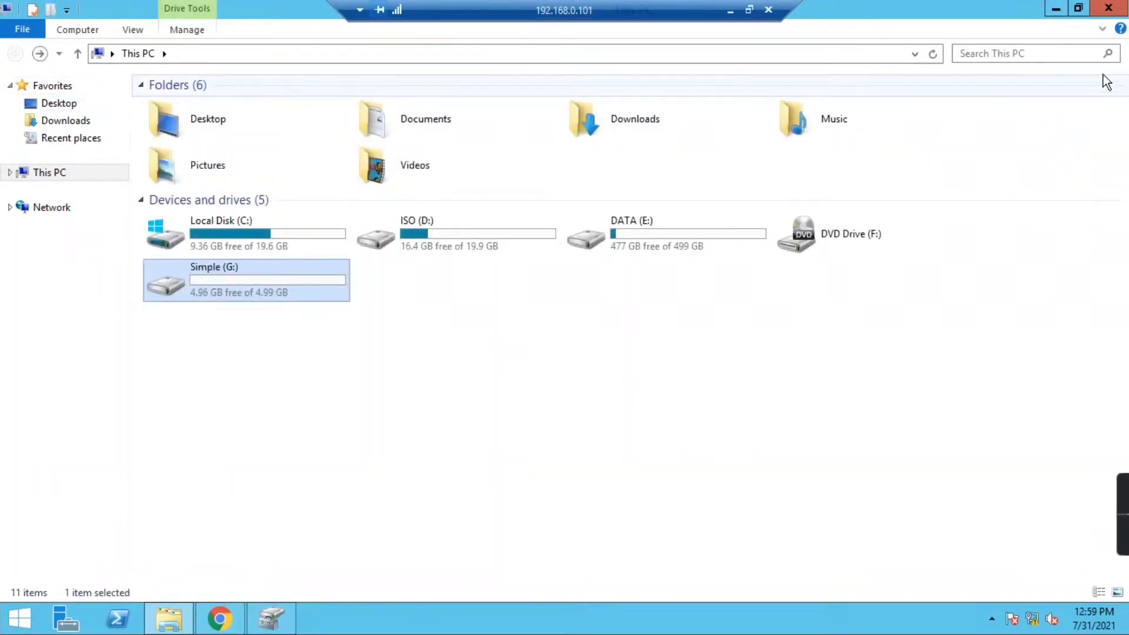
pyautogui.click(1056, 8)
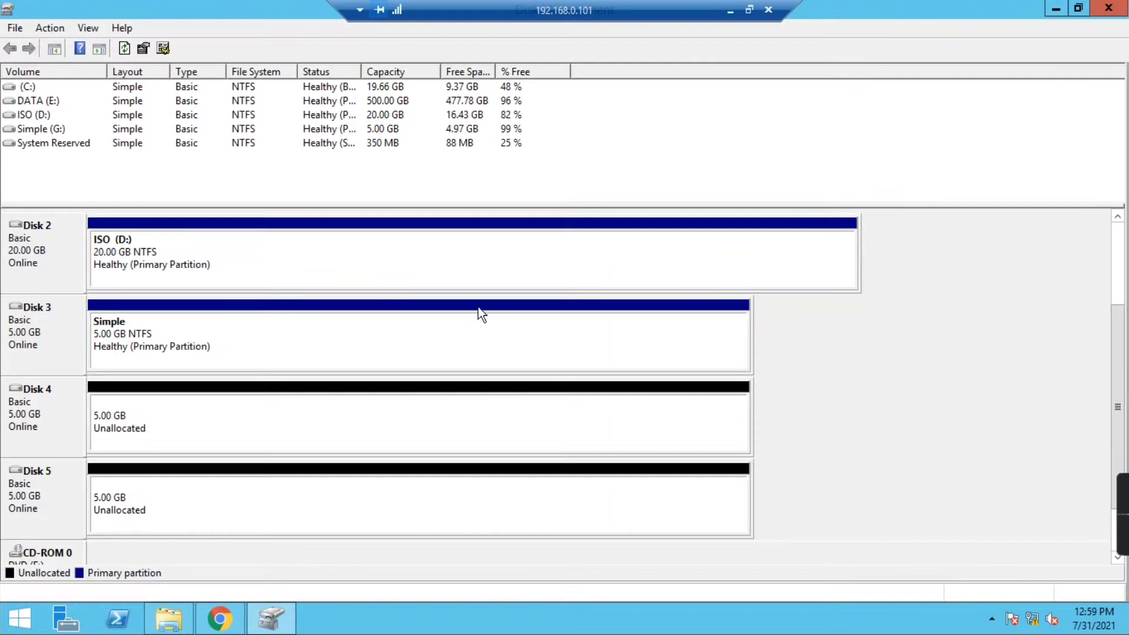
# - Delete the Simple (G:) volume on Disk 3, confirming the data-loss warning
pyautogui.click(138, 333)
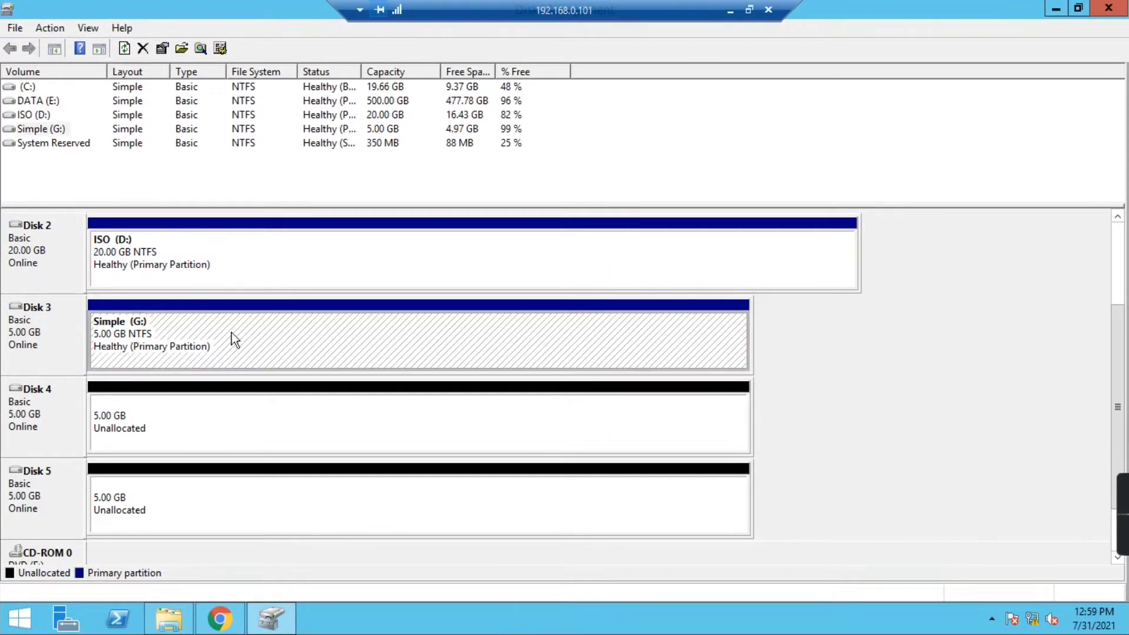
pyautogui.rightClick(139, 337)
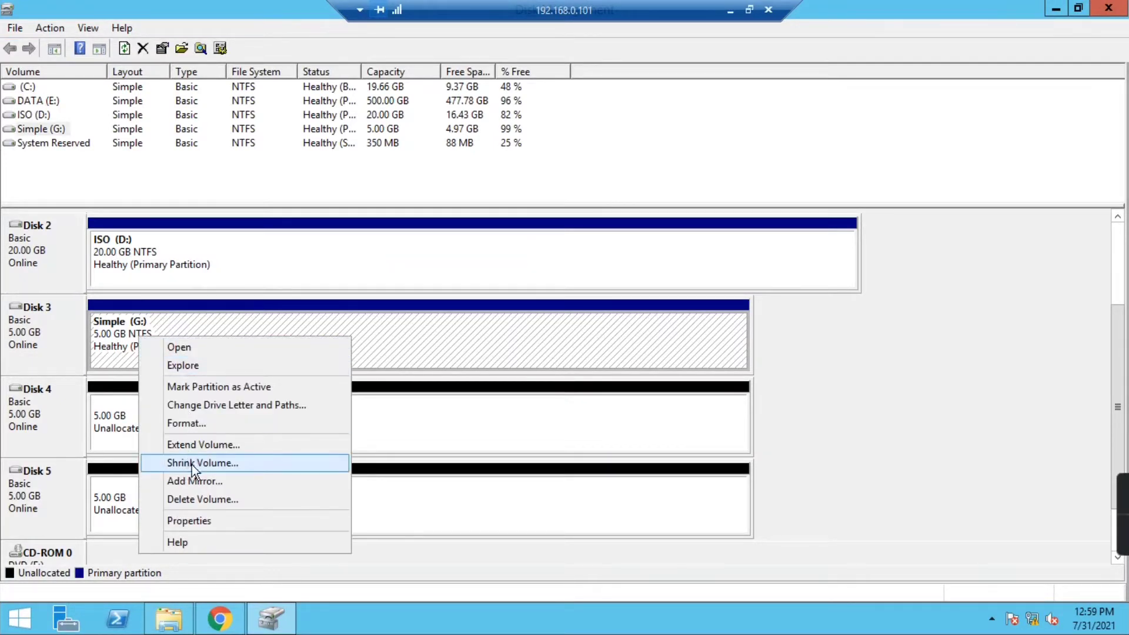
pyautogui.click(196, 499)
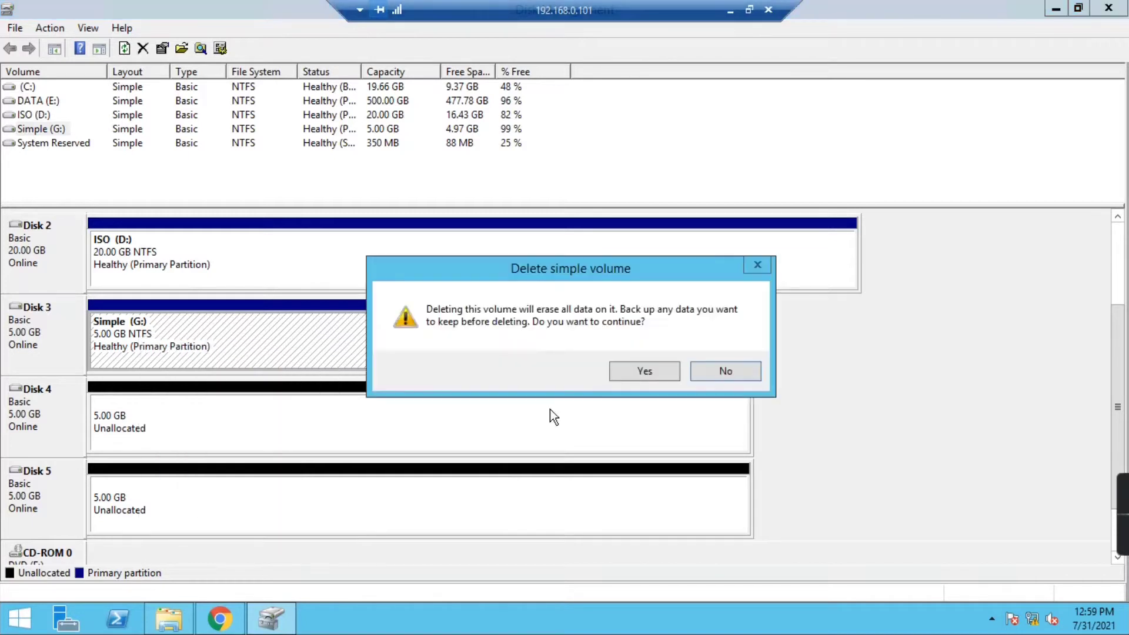
pyautogui.click(624, 371)
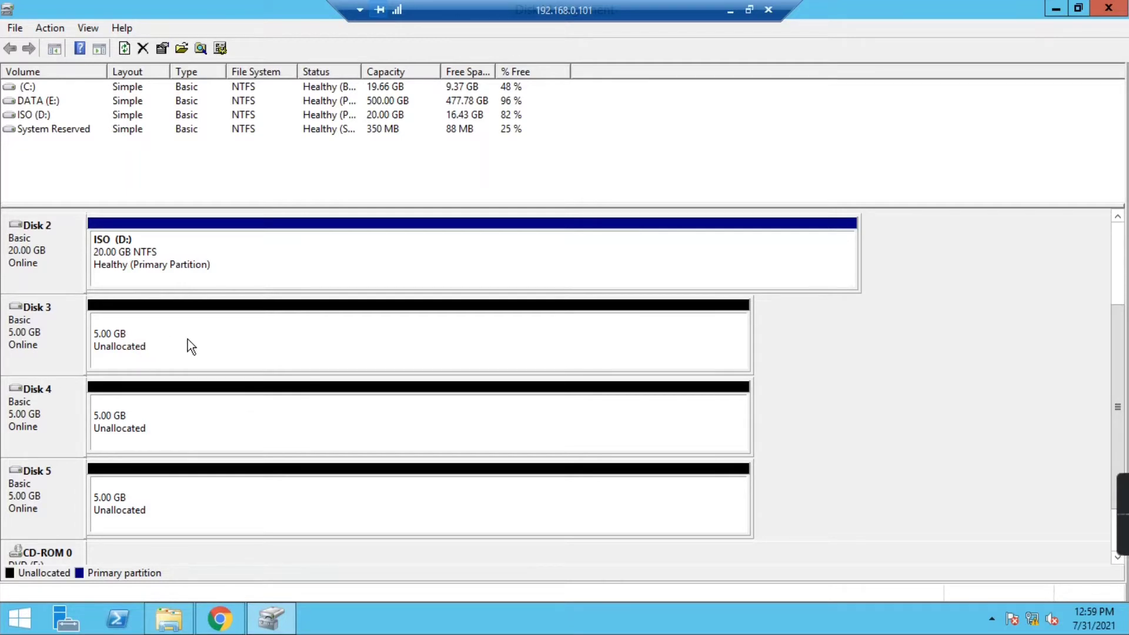
# - Start a new spanned volume from Disk 3's unallocated space and add Disk 4 to it
pyautogui.rightClick(248, 323)
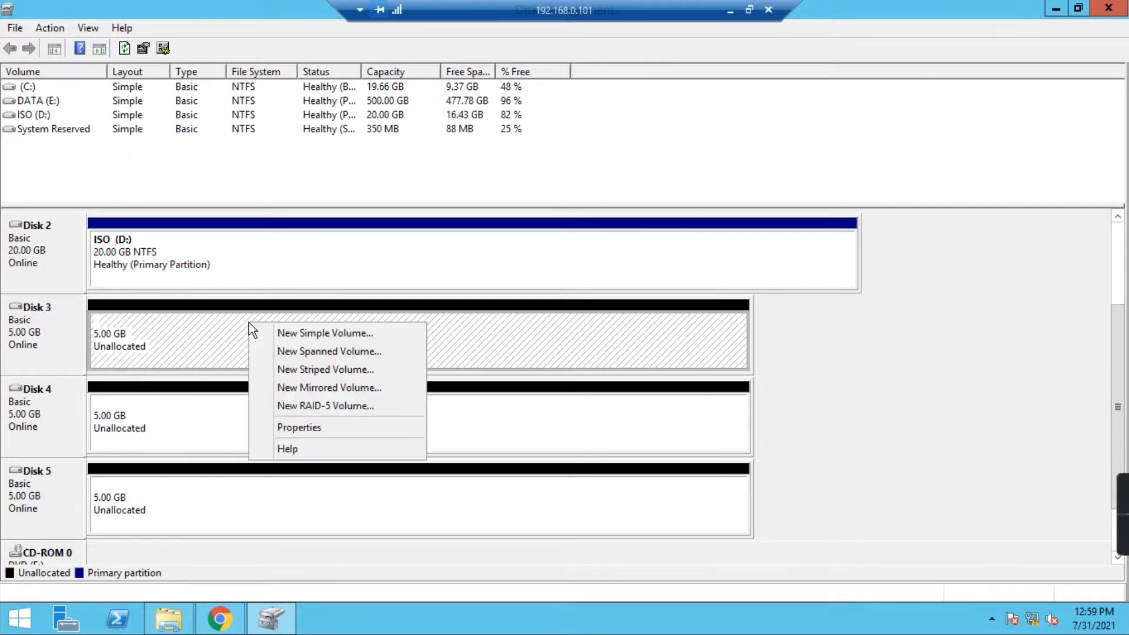
pyautogui.click(324, 351)
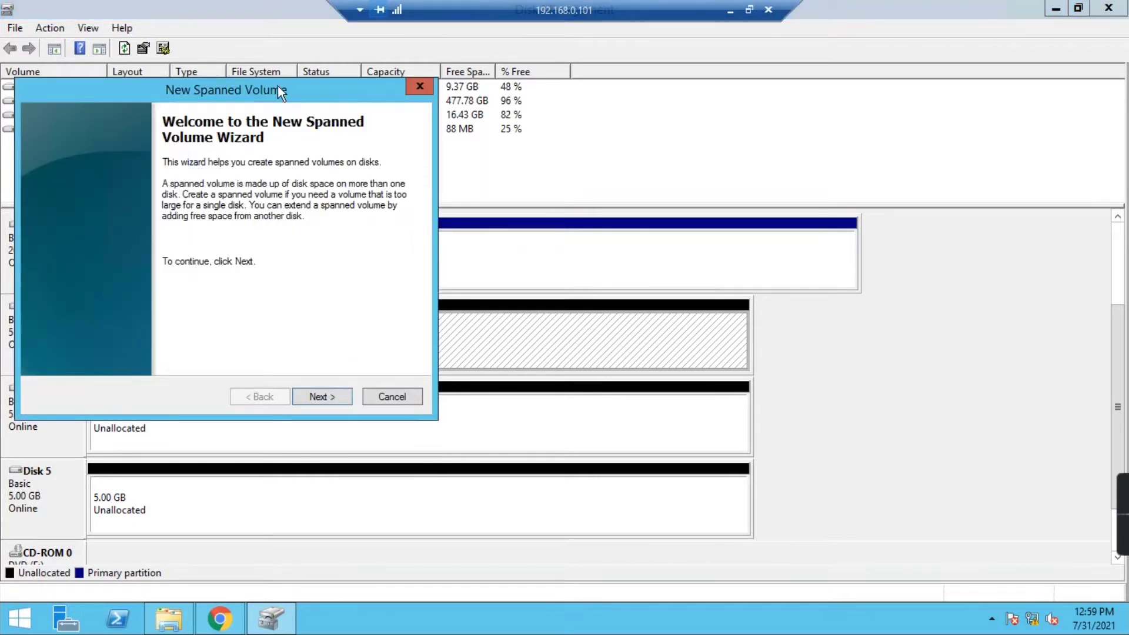
pyautogui.moveTo(279, 86); pyautogui.dragTo(531, 79)
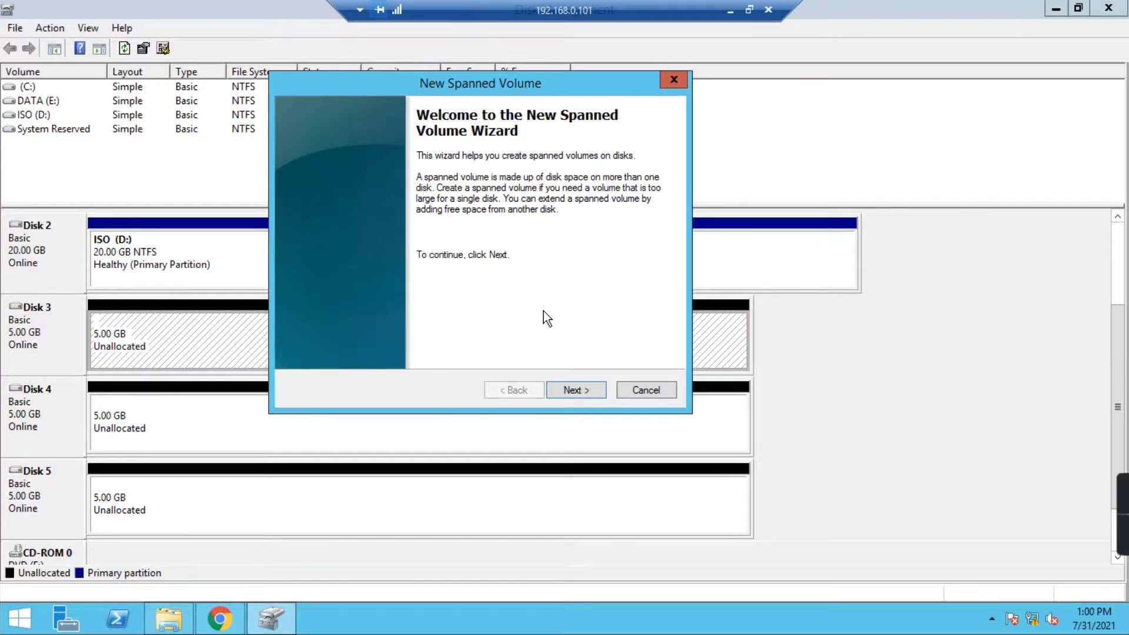
pyautogui.click(567, 386)
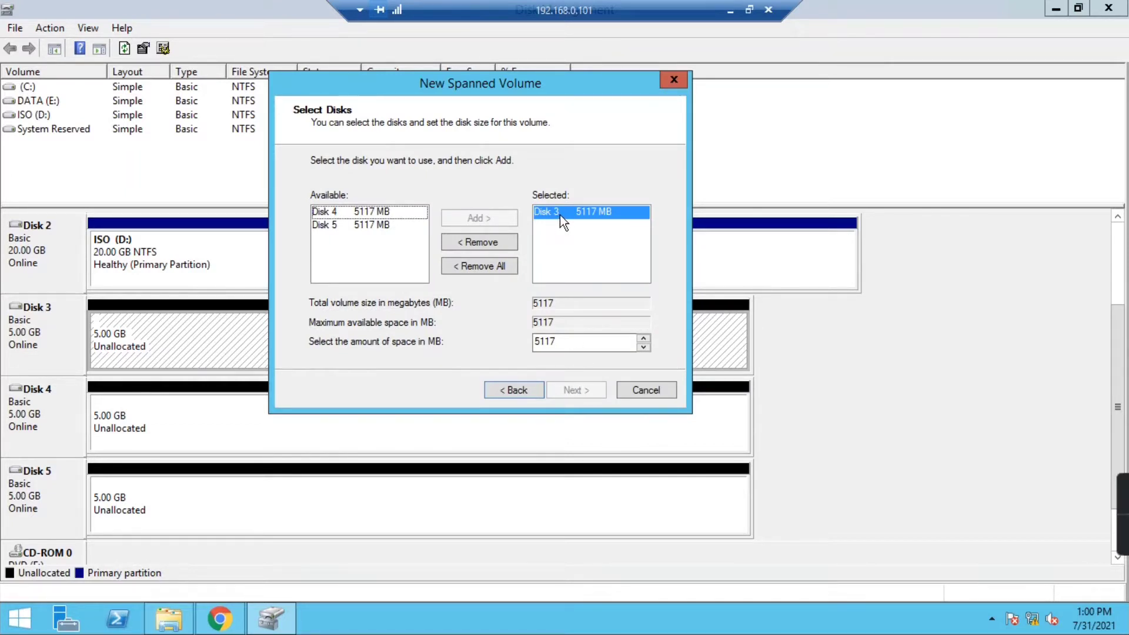
pyautogui.click(369, 211)
pyautogui.click(457, 219)
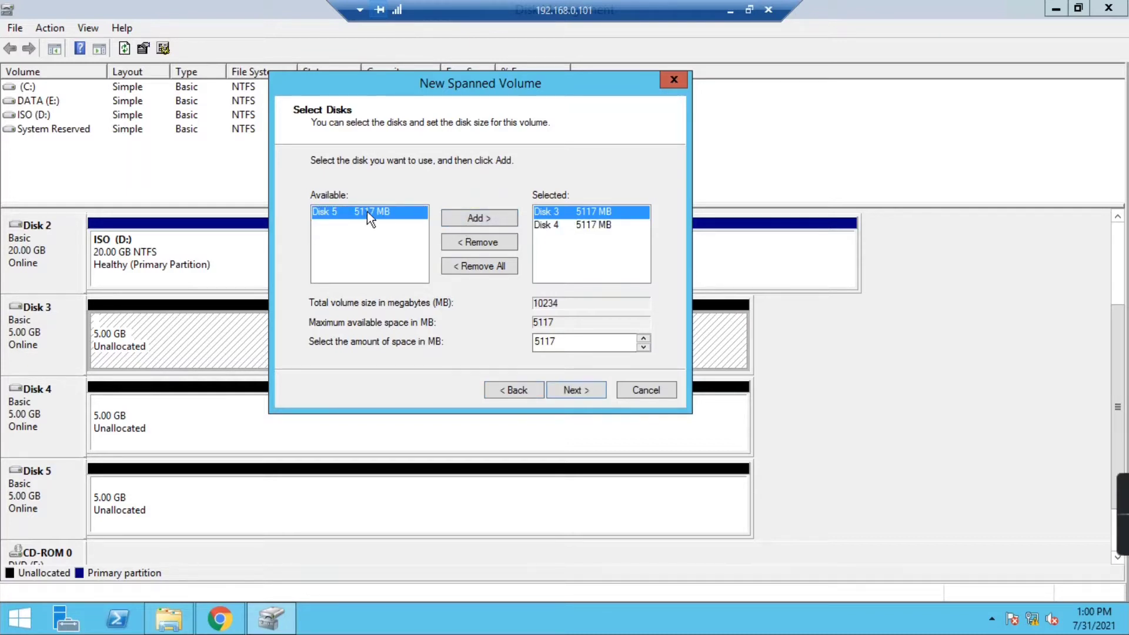
pyautogui.click(558, 224)
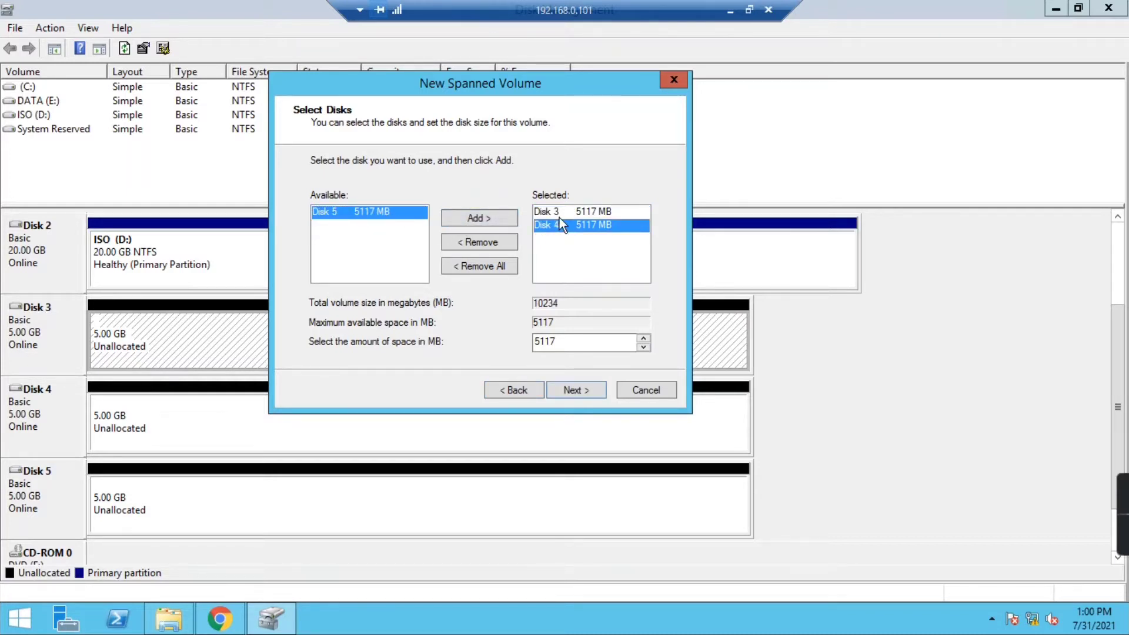
pyautogui.click(583, 393)
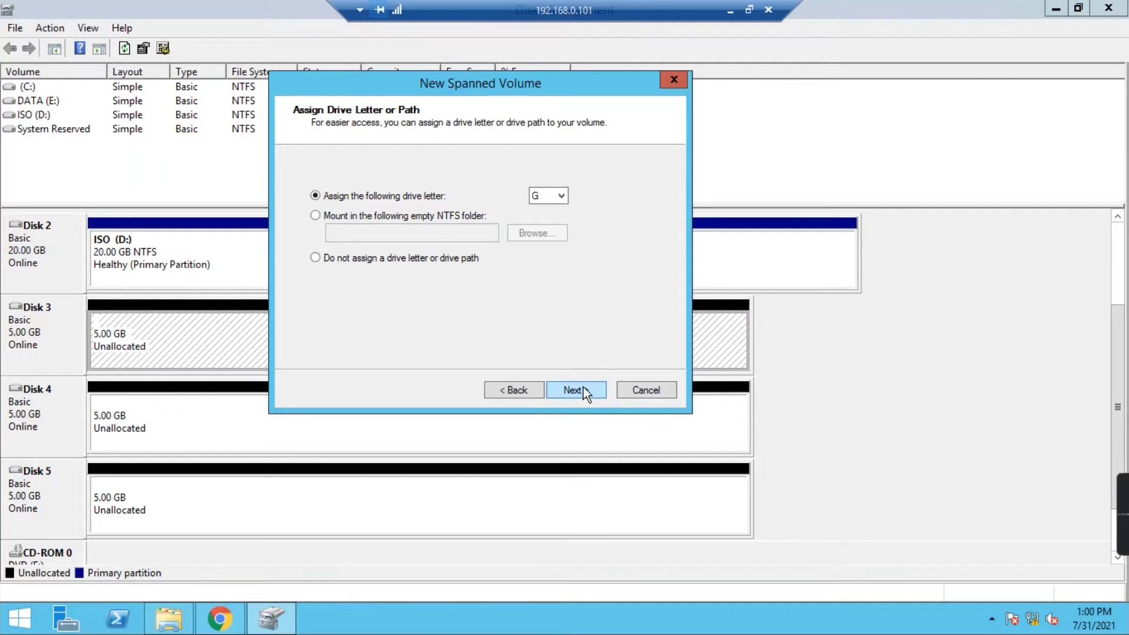
# - Keep drive letter G, label the volume 'Spanned', and complete the wizard
pyautogui.click(562, 197)
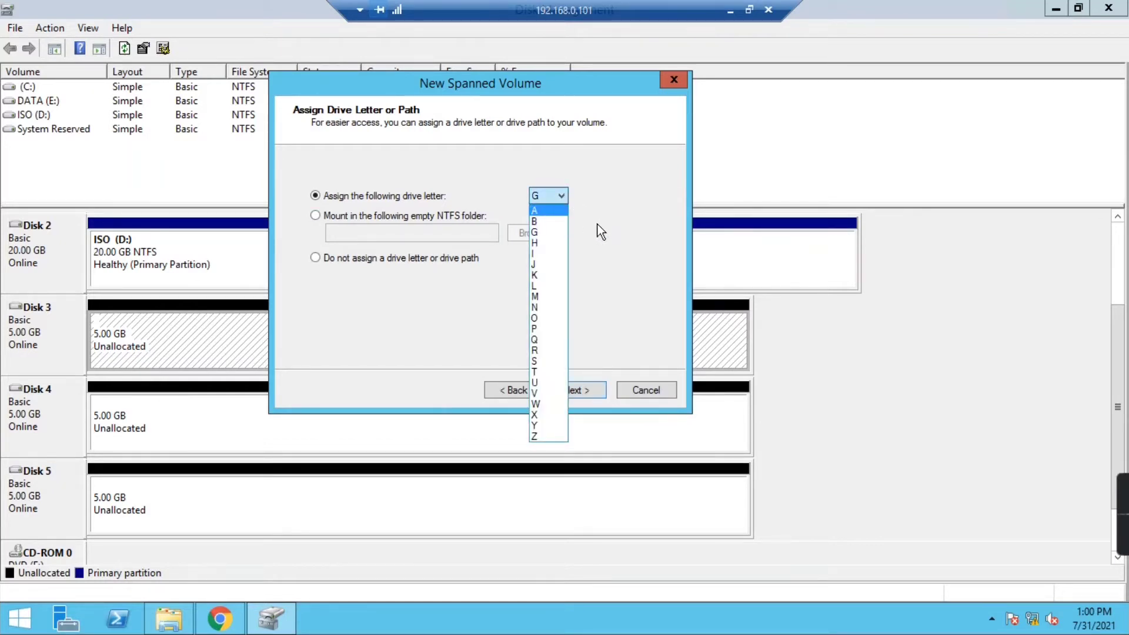
pyautogui.click(591, 210)
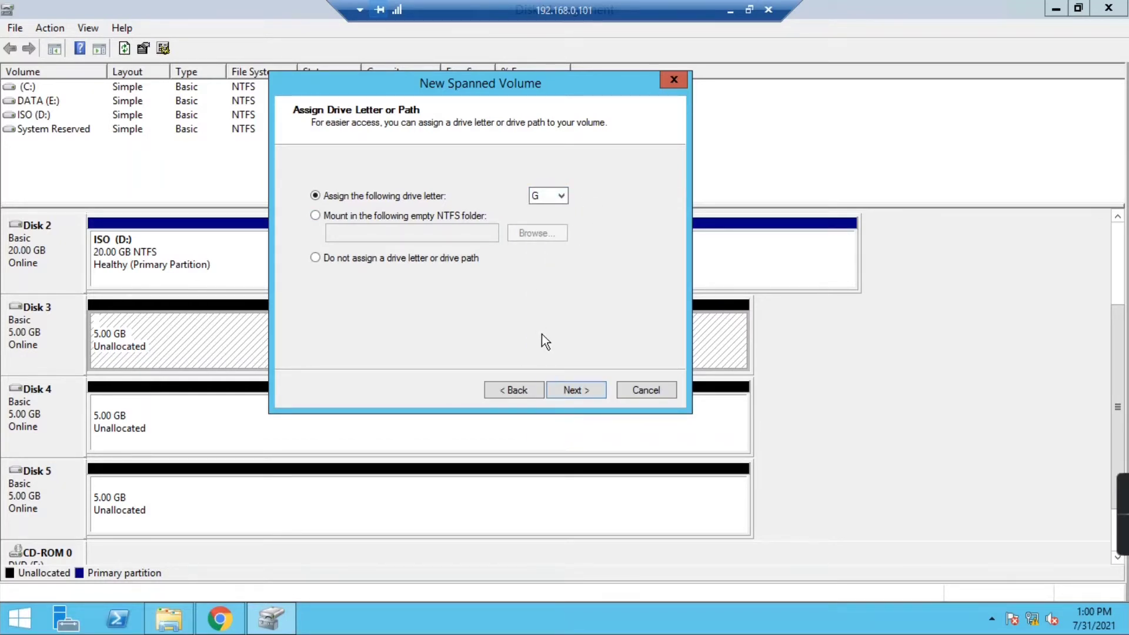
pyautogui.click(570, 389)
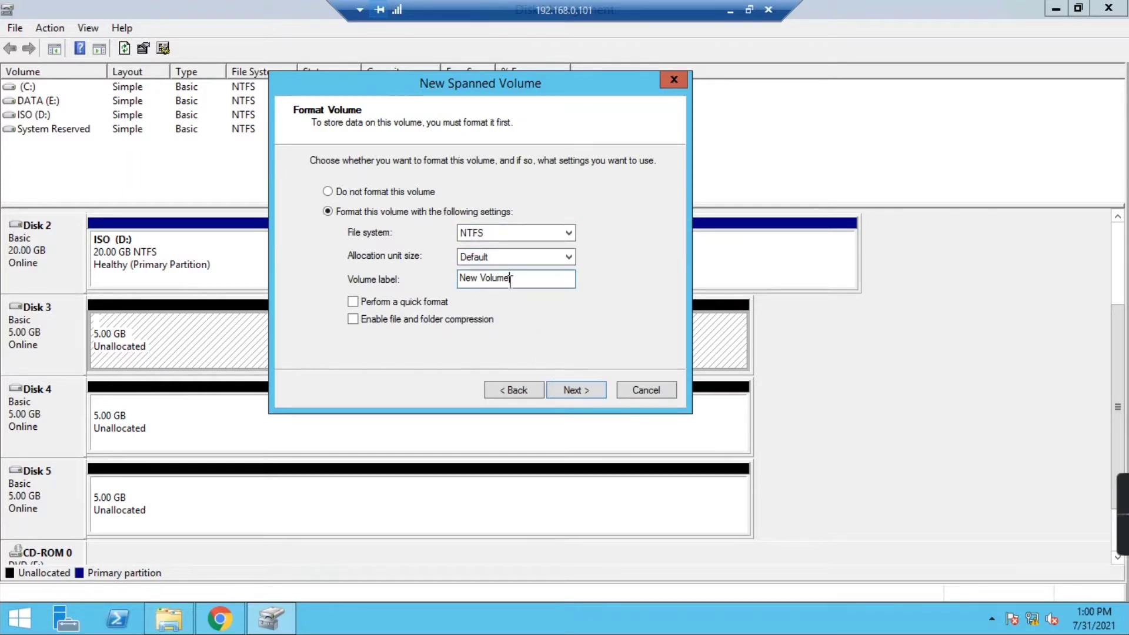
pyautogui.moveTo(510, 279); pyautogui.dragTo(458, 278)
pyautogui.write('Spanned')
pyautogui.click(562, 391)
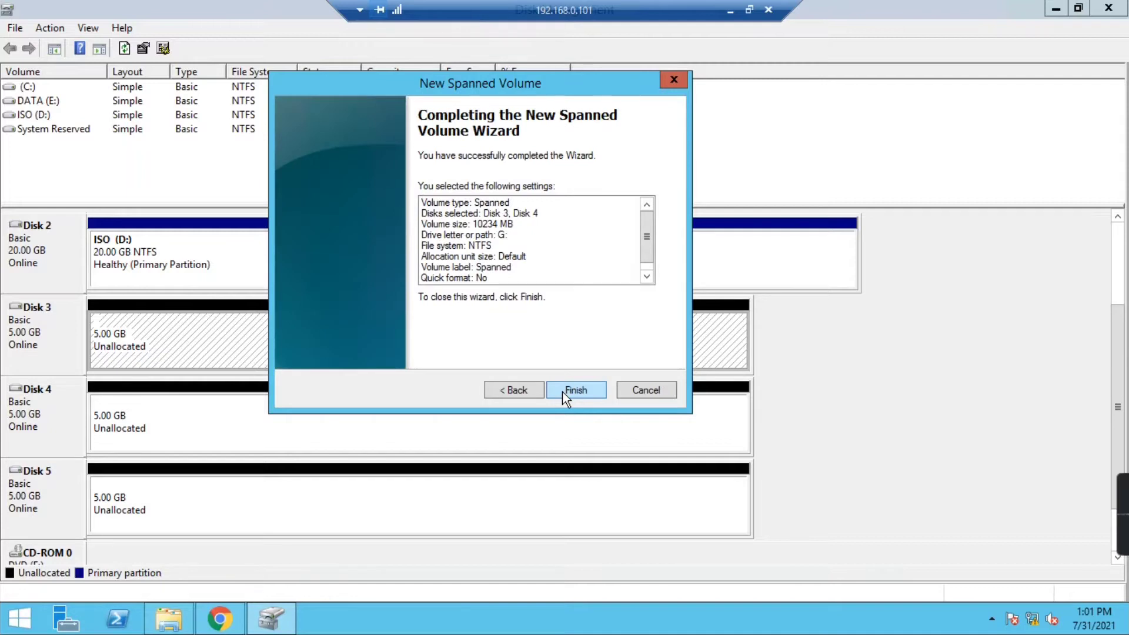
pyautogui.click(564, 391)
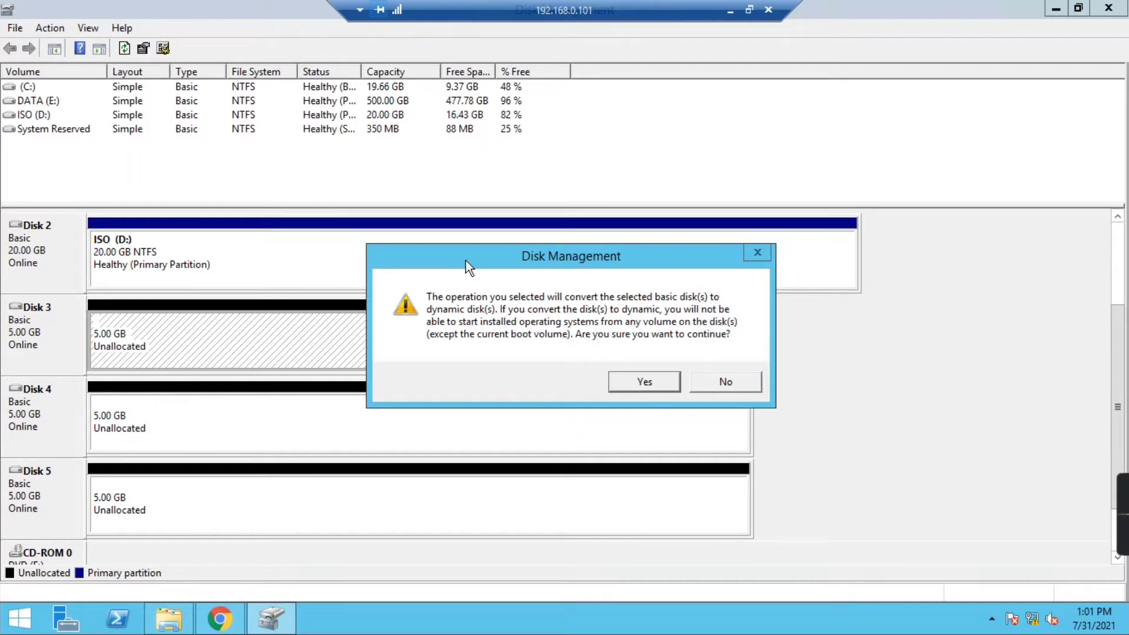
# - Confirm converting Disks 3 and 4 to dynamic and inspect the new Spanned (G:) parts on each disk
pyautogui.moveTo(465, 260); pyautogui.dragTo(439, 251)
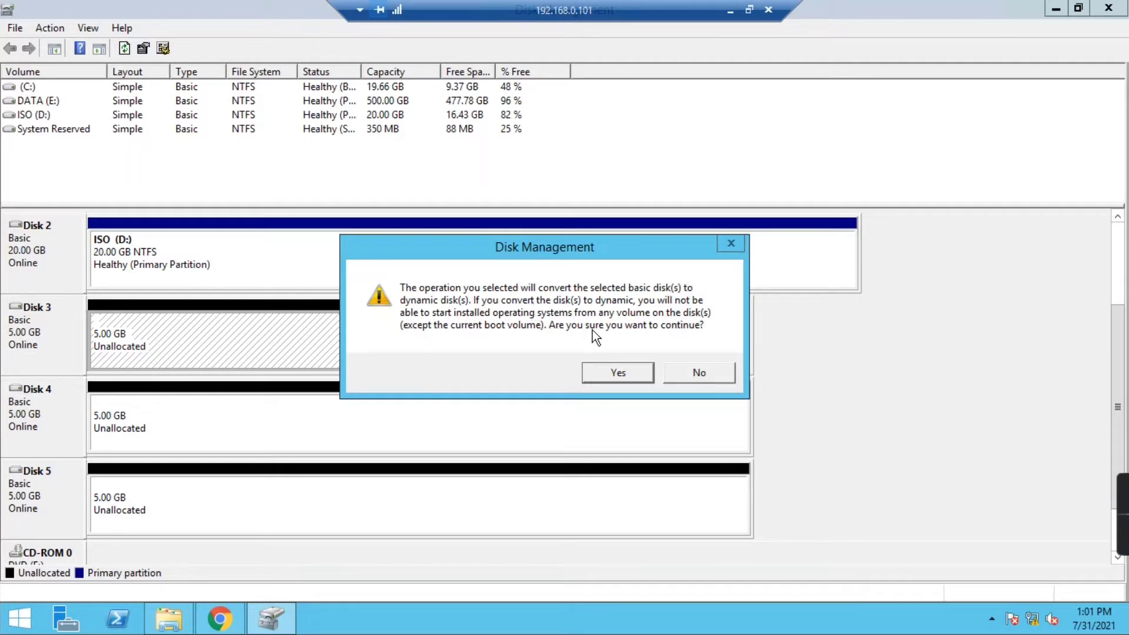
pyautogui.click(609, 369)
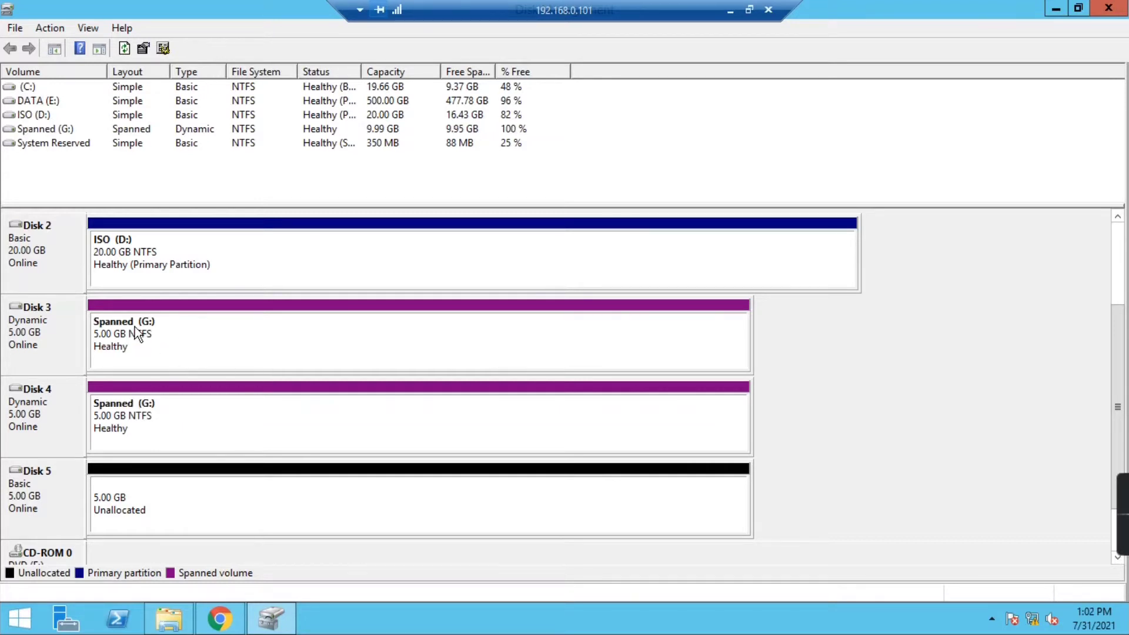
pyautogui.click(14, 324)
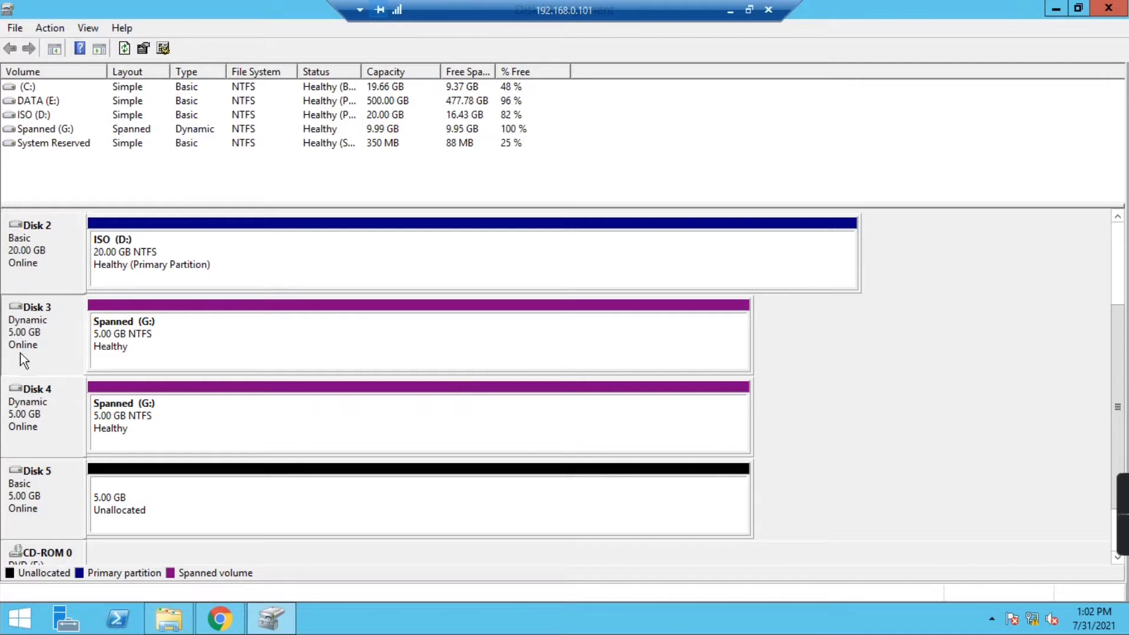
pyautogui.click(40, 418)
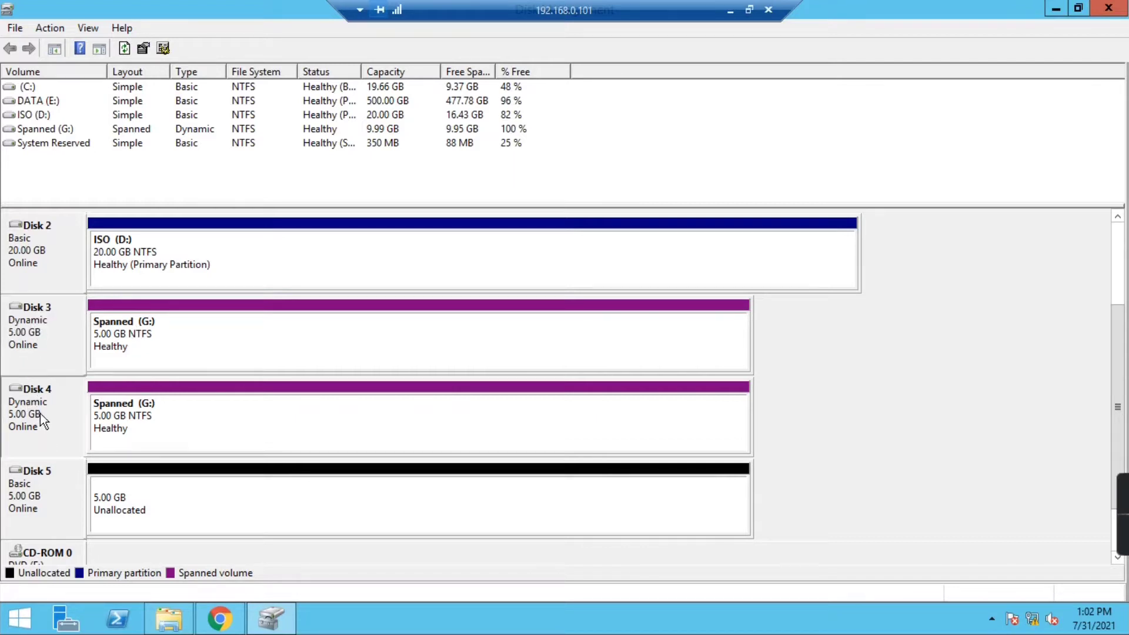
pyautogui.click(121, 337)
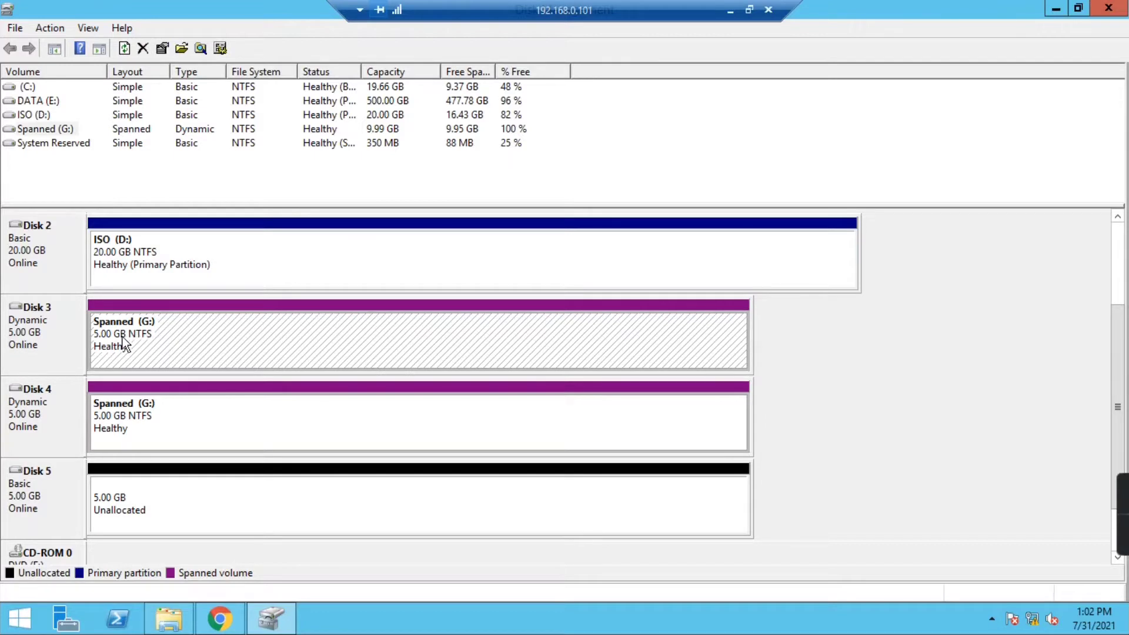
pyautogui.click(106, 421)
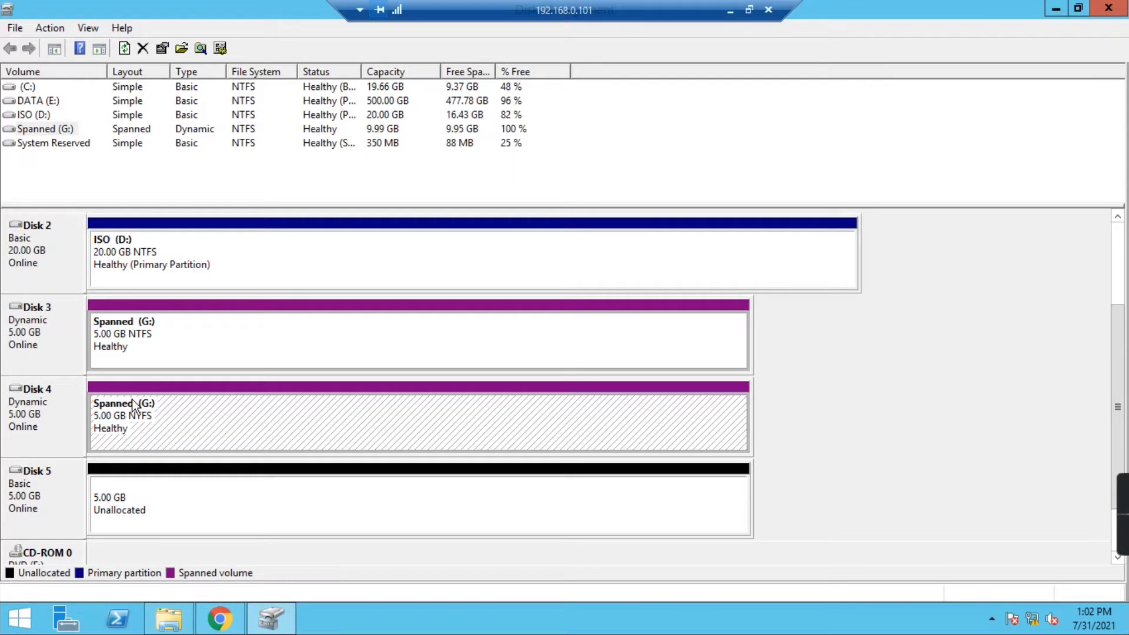
pyautogui.click(169, 619)
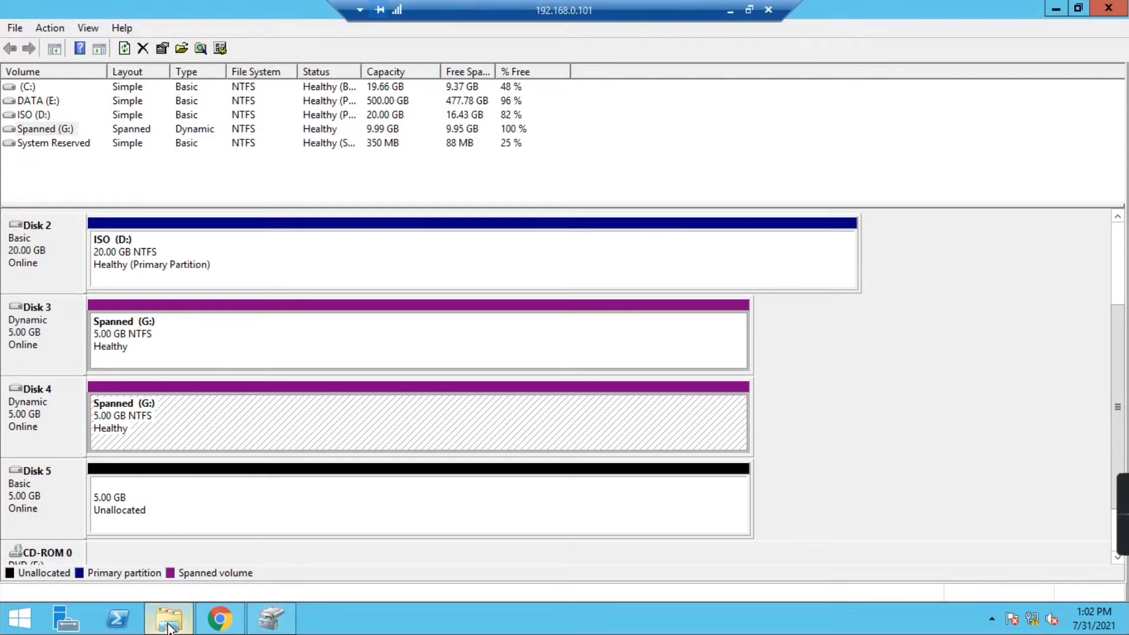
# - Refresh This PC and open the Spanned (G:) drive
pyautogui.rightClick(294, 337)
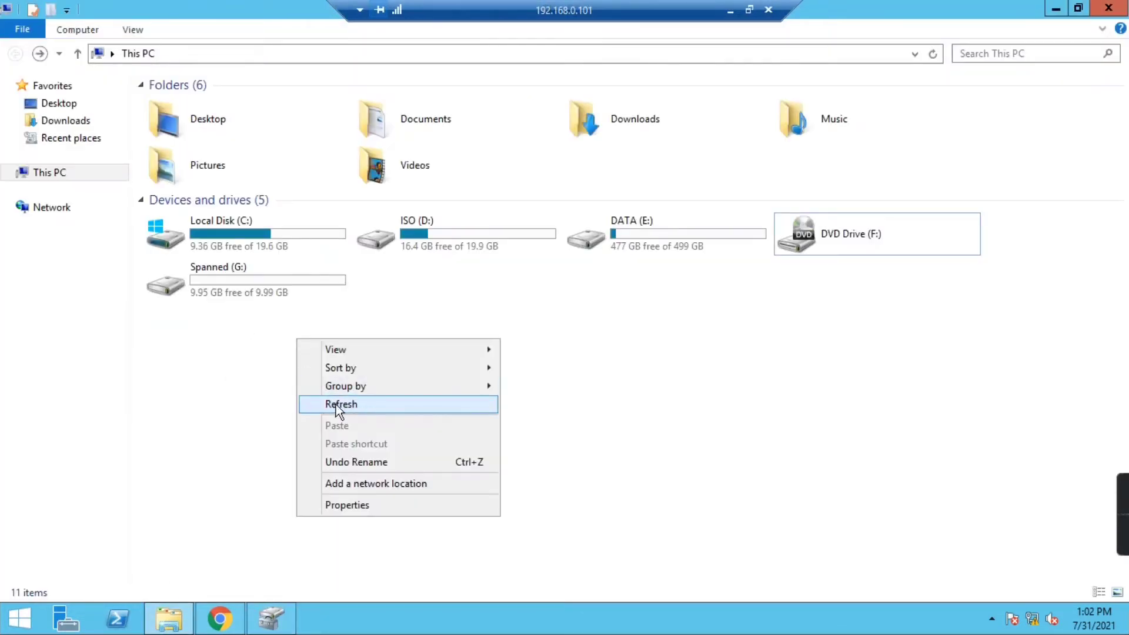
pyautogui.click(336, 405)
pyautogui.click(214, 272)
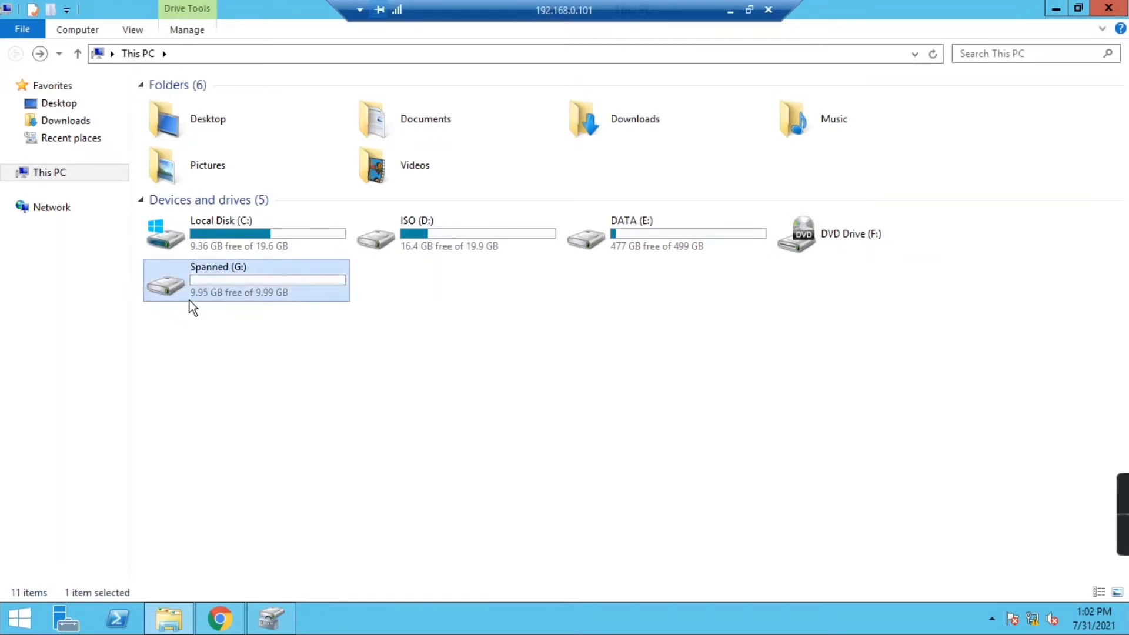
pyautogui.moveTo(276, 304)
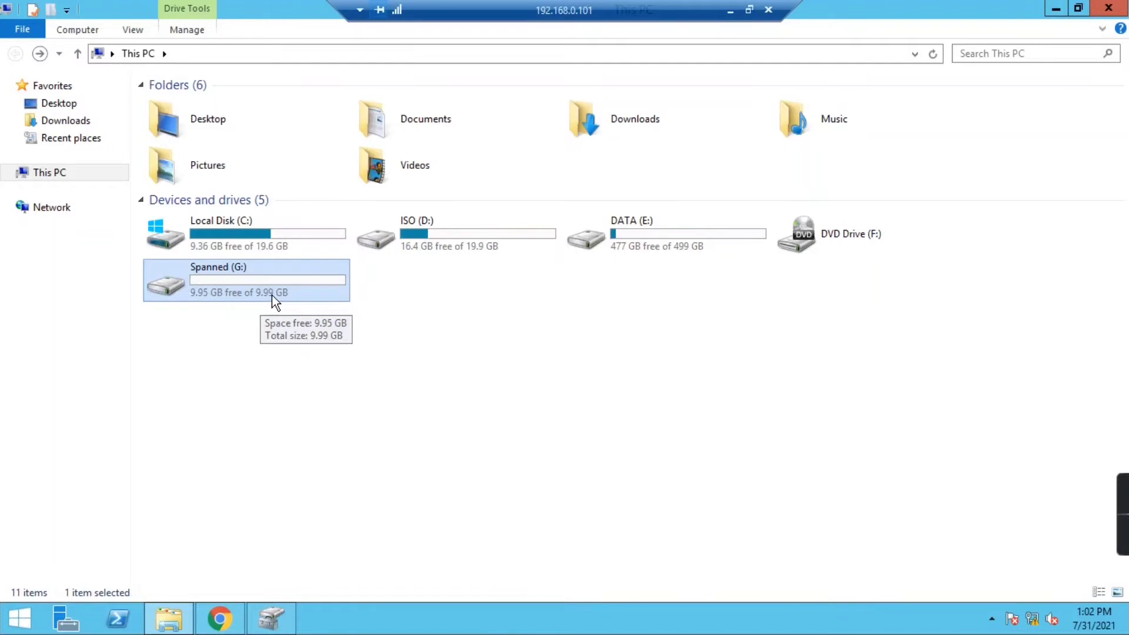
pyautogui.doubleClick(245, 276)
# - Create a new folder named 'Spanned' on G:
pyautogui.rightClick(318, 193)
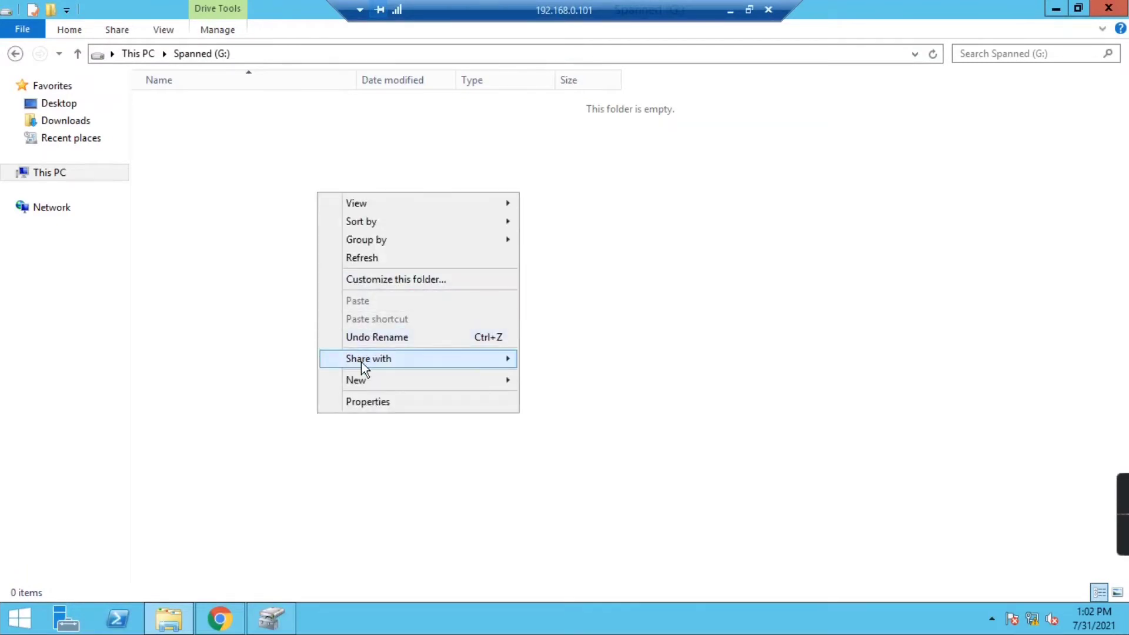
pyautogui.moveTo(362, 372)
pyautogui.click(547, 379)
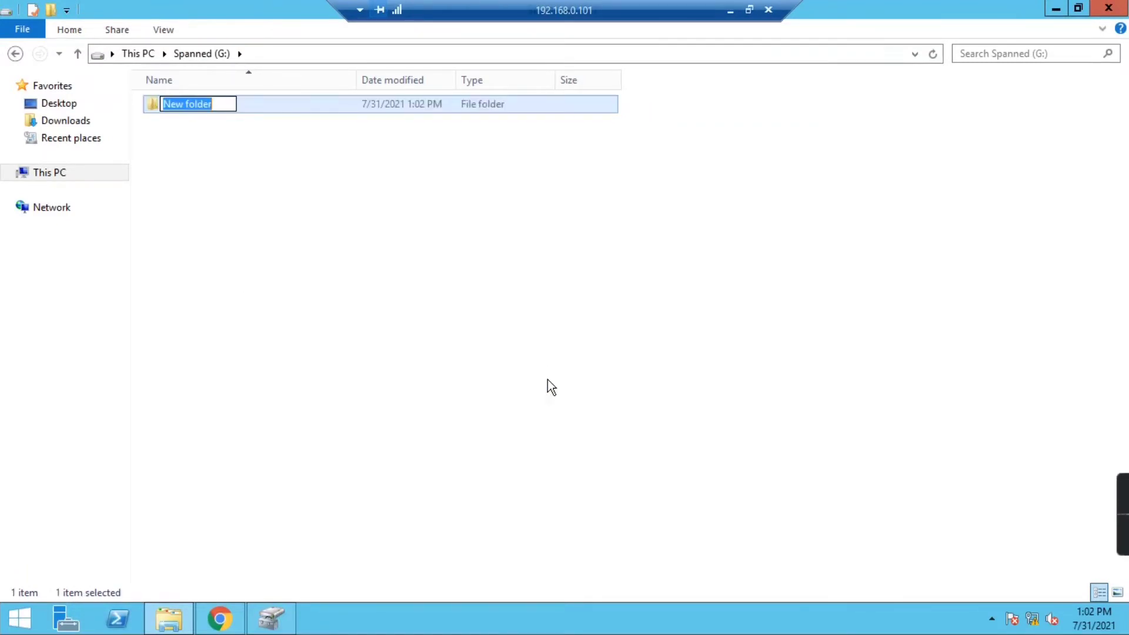
pyautogui.write('Spanned')
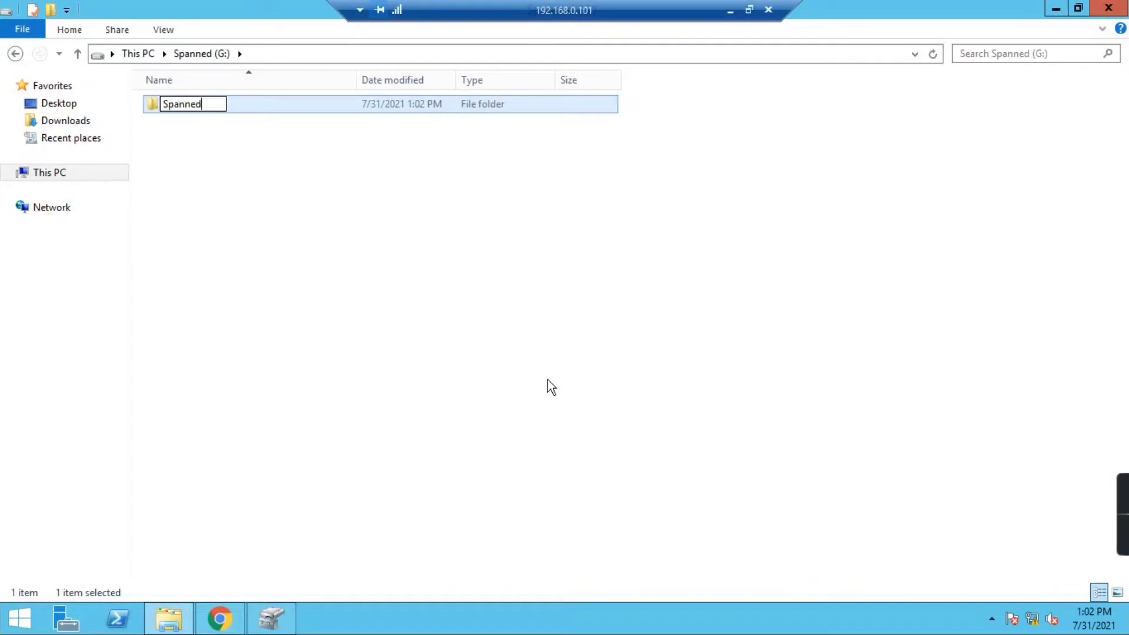
pyautogui.press('Return')
# - Create a new text document named 'test' on G:
pyautogui.rightClick(520, 270)
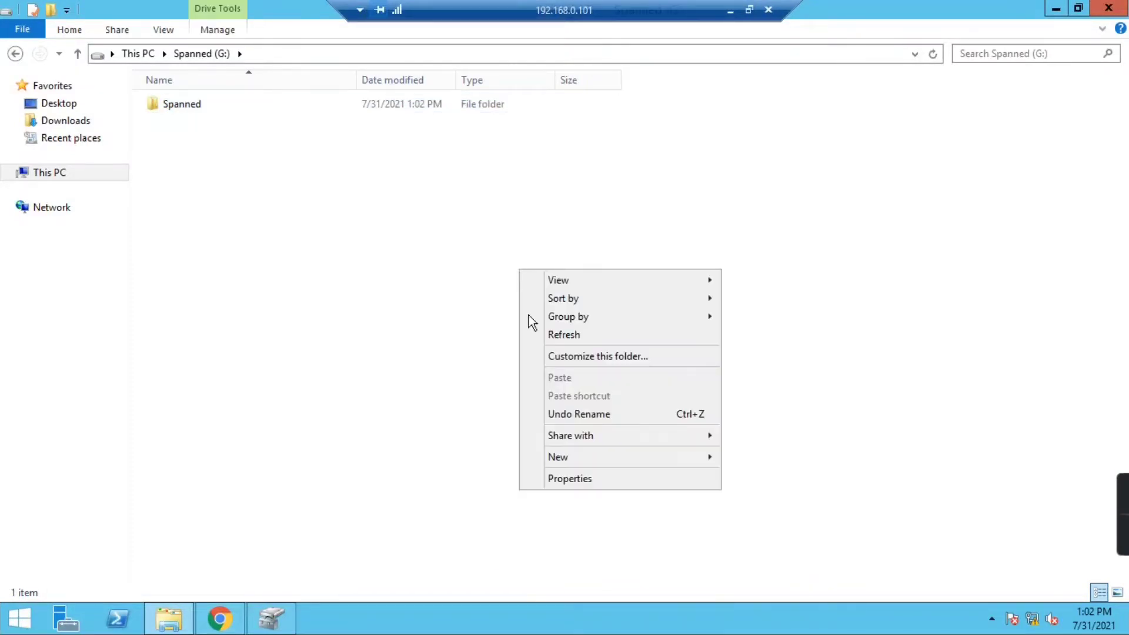
pyautogui.moveTo(590, 454)
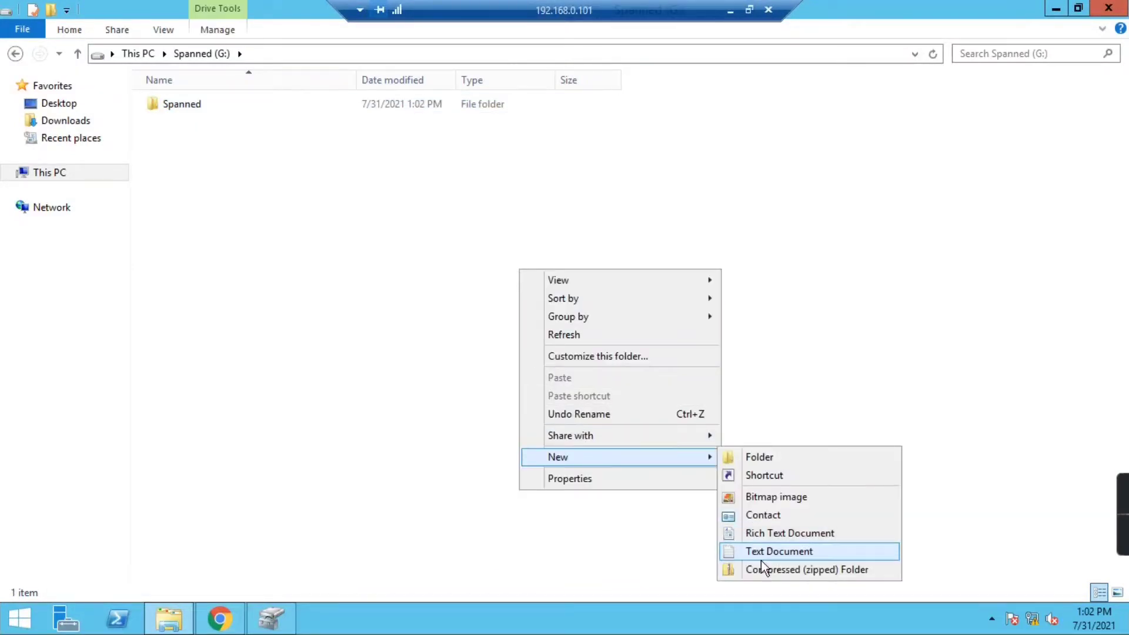
pyautogui.click(776, 549)
pyautogui.write('test')
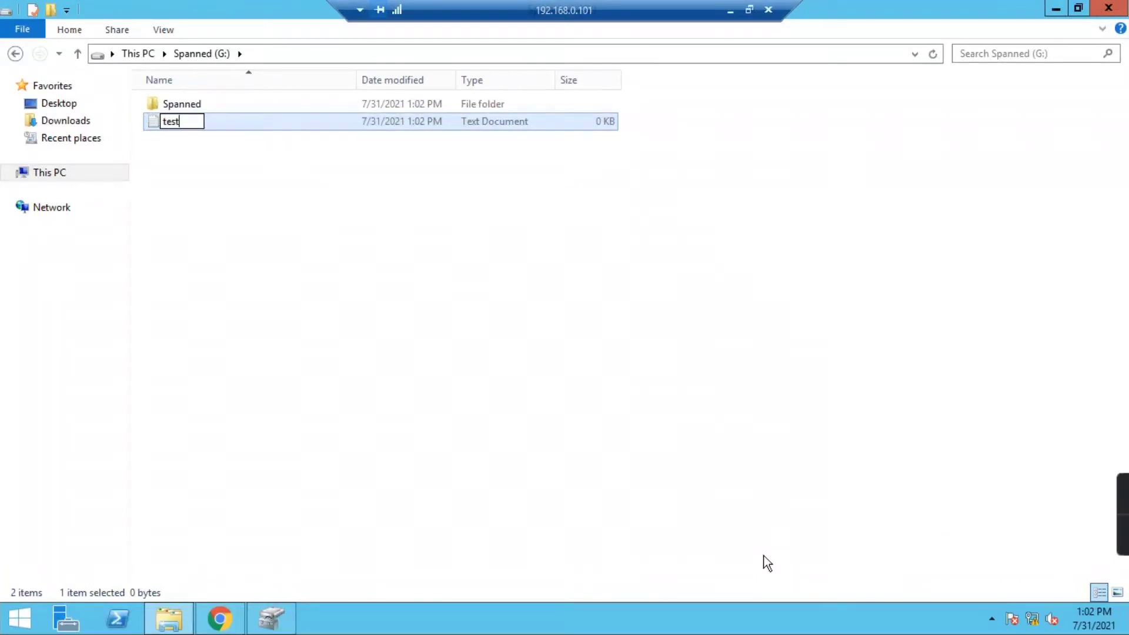
pyautogui.press('Return')
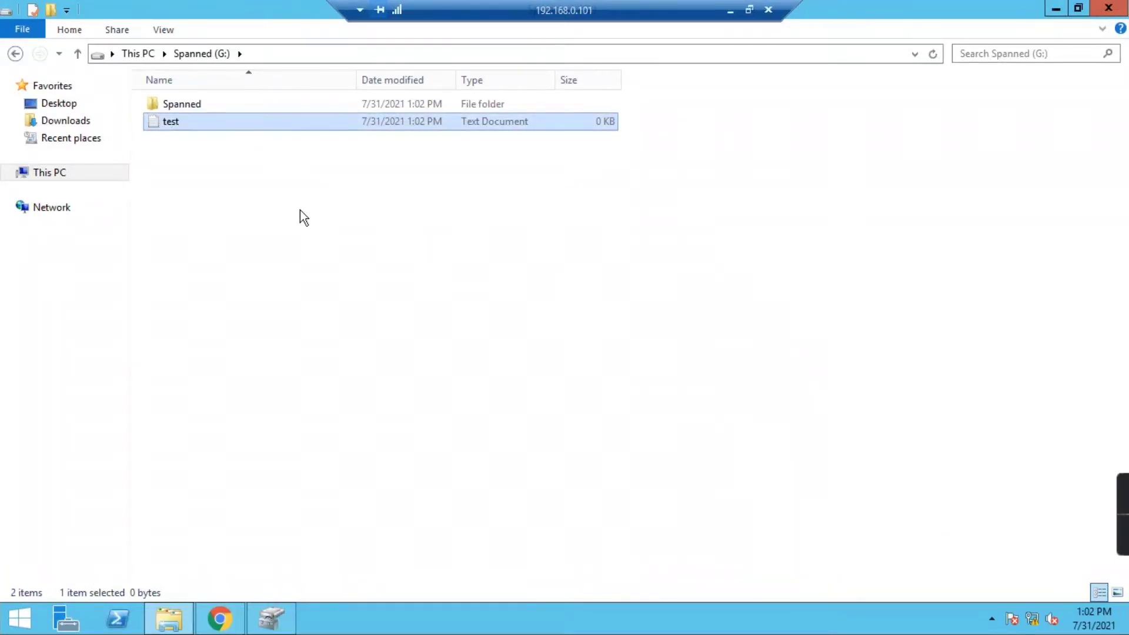
# - Write 'Spanned Volume' in test.txt, save it, and recheck the contents of G:
pyautogui.doubleClick(174, 121)
pyautogui.write('Spanned')
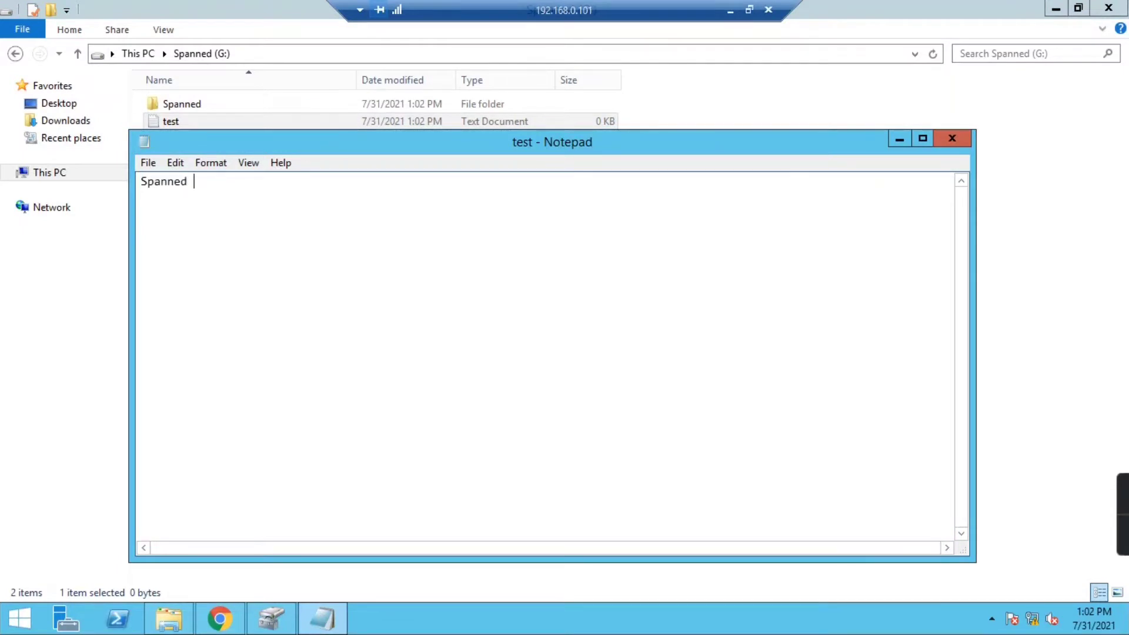
pyautogui.write(' Volme')
pyautogui.press('BackSpace')
pyautogui.press('BackSpace')
pyautogui.write('ume')
pyautogui.click(953, 139)
pyautogui.click(545, 316)
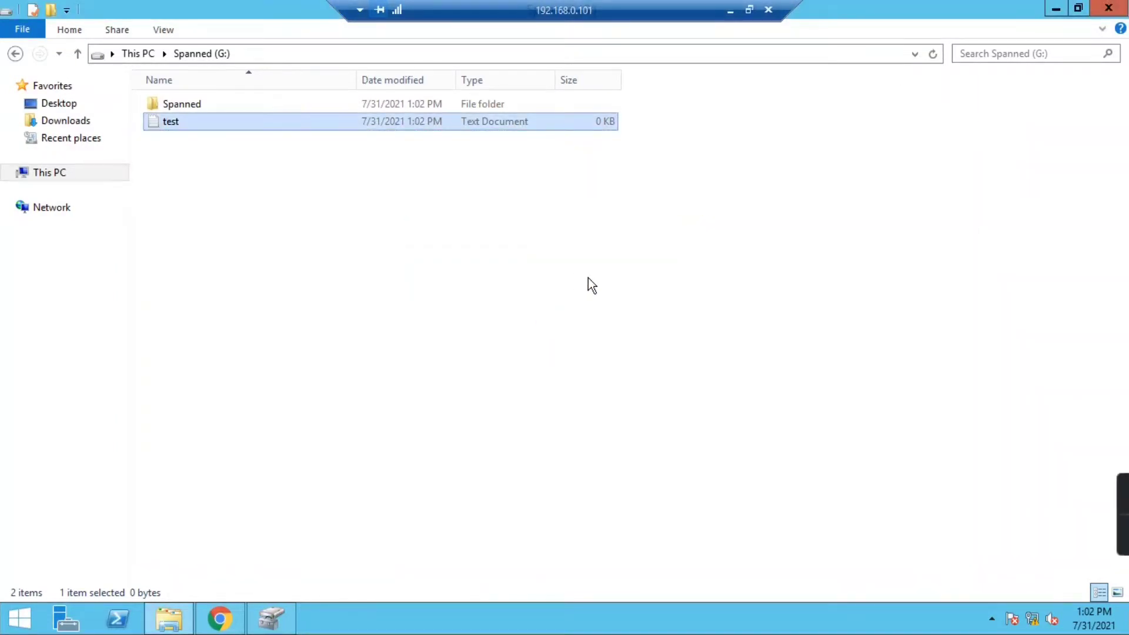
pyautogui.click(15, 54)
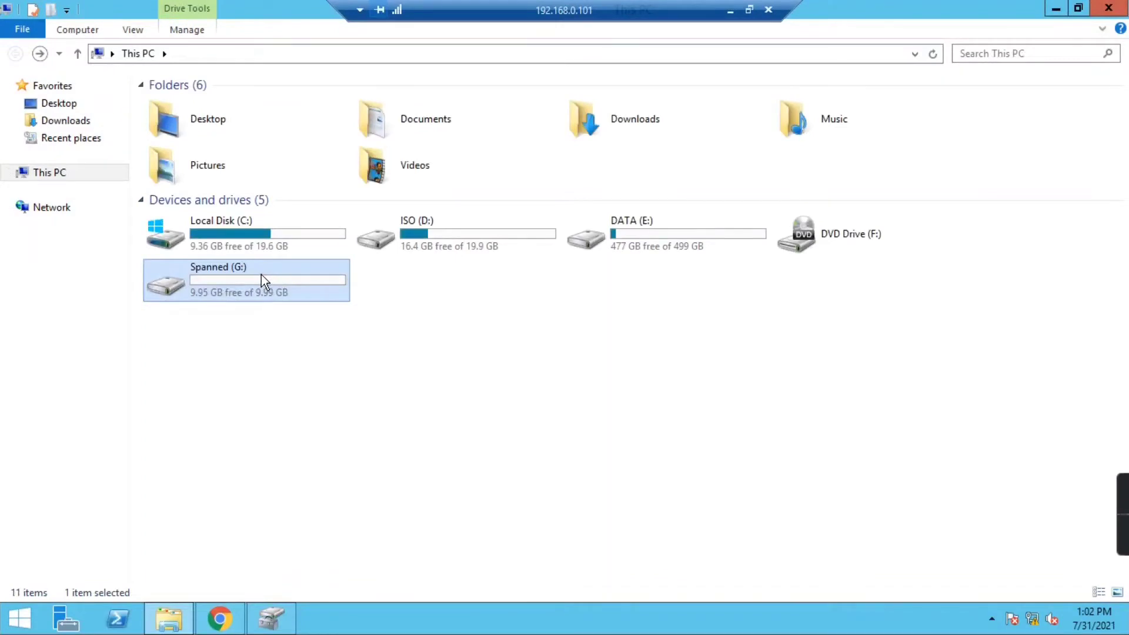
pyautogui.doubleClick(261, 274)
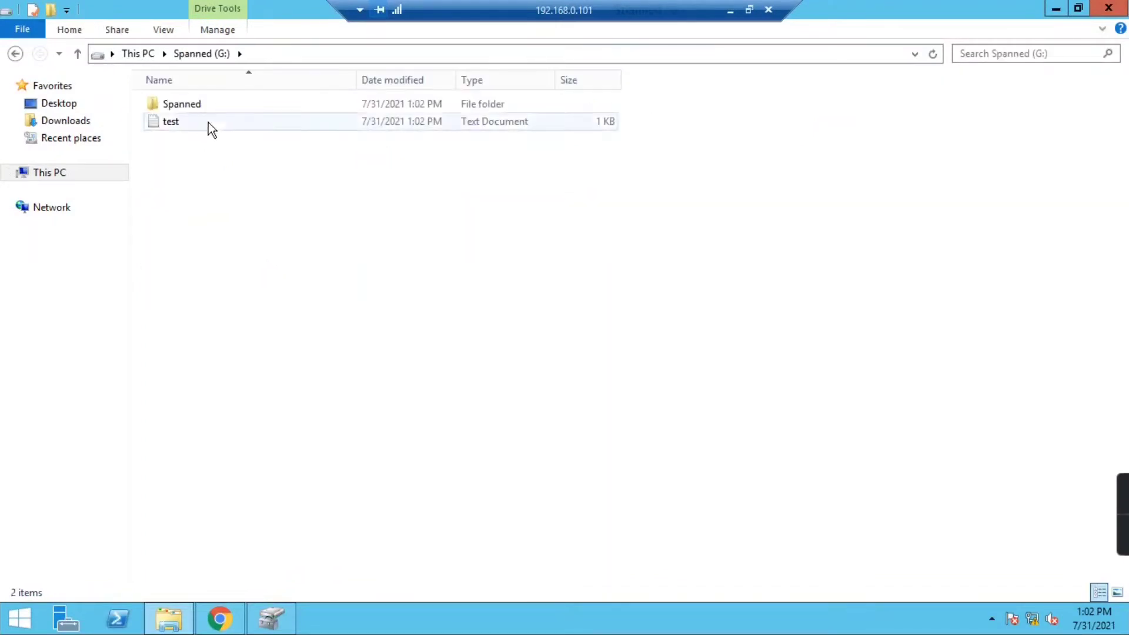
pyautogui.click(1055, 10)
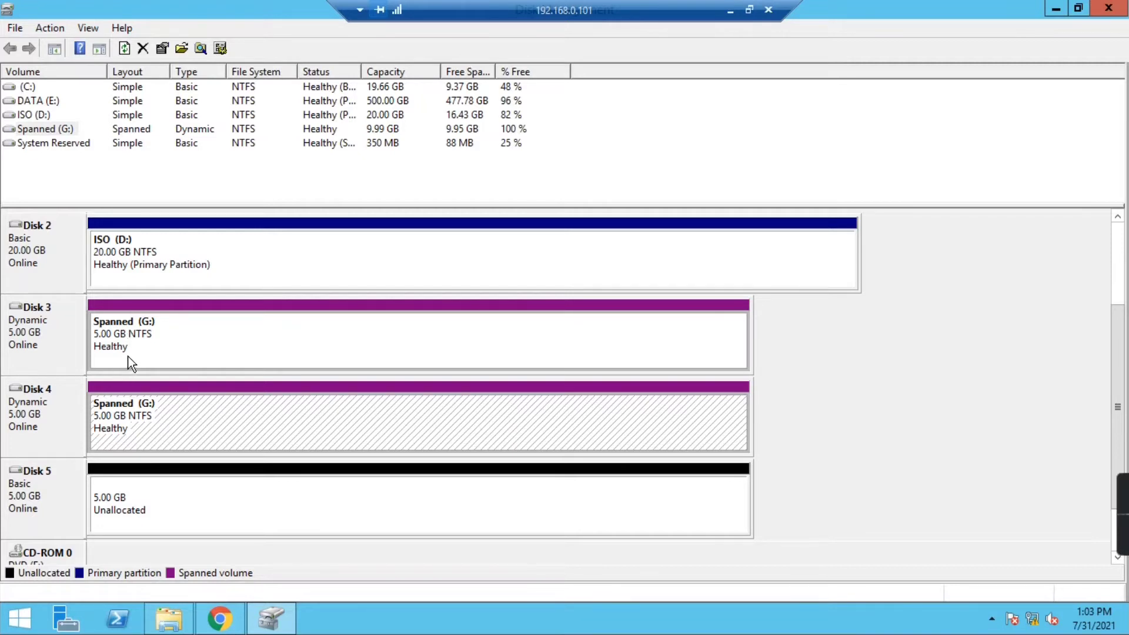
# - Take Disk 4 offline and inspect the failed G: volume parts on Disks 3 and 4
pyautogui.rightClick(48, 406)
pyautogui.click(94, 352)
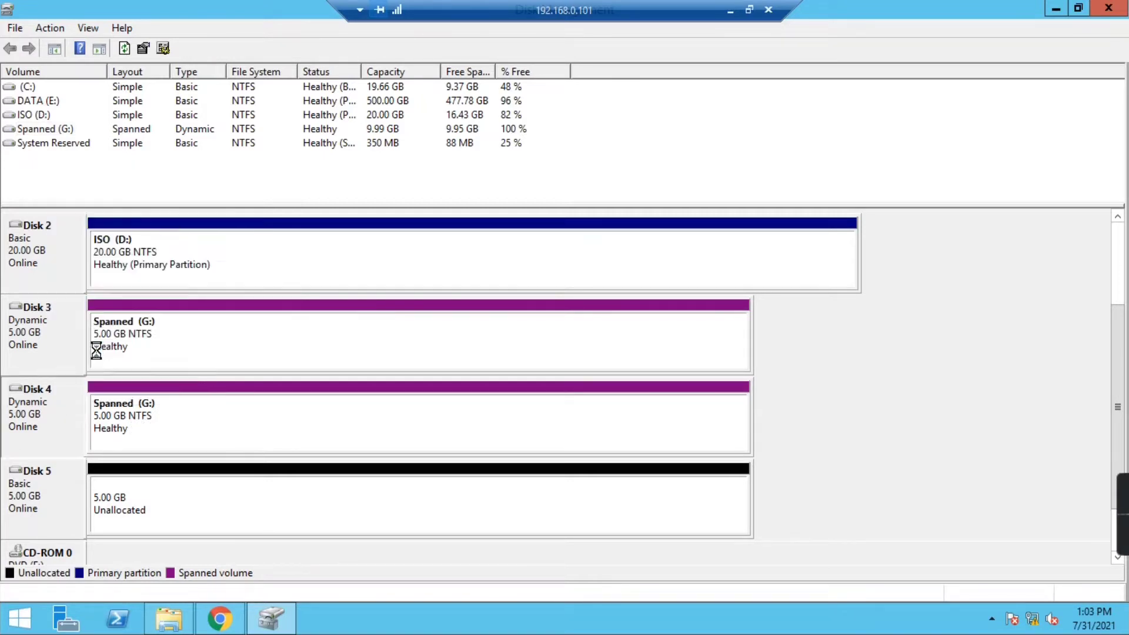
pyautogui.click(136, 423)
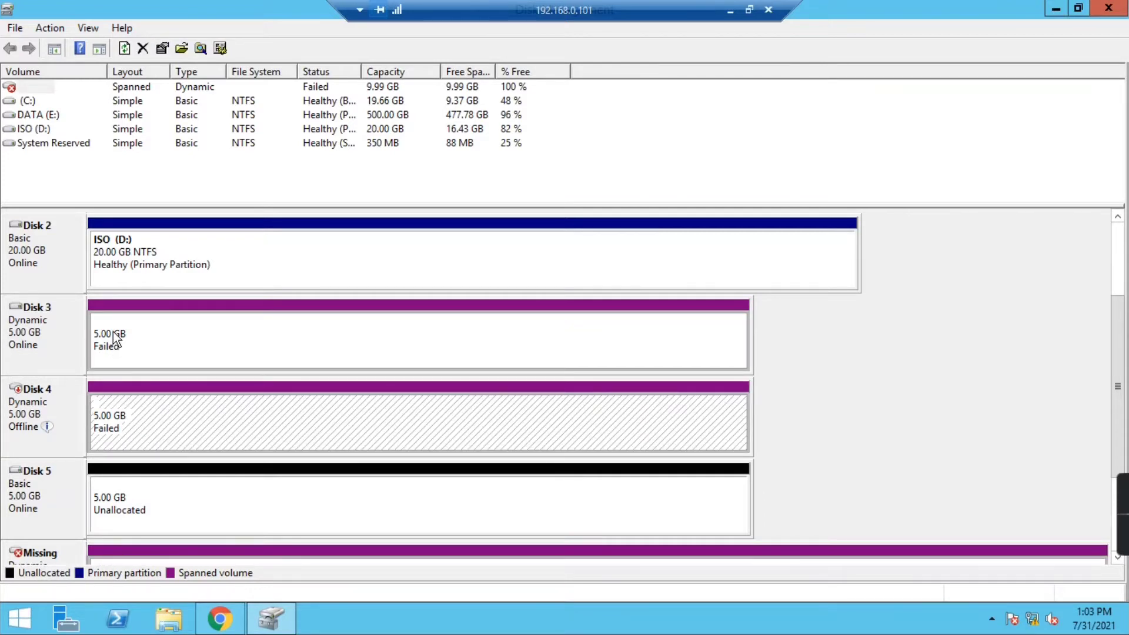
pyautogui.click(114, 339)
pyautogui.click(119, 415)
pyautogui.click(119, 348)
# - Check the drives in This PC, then bring Disk 4 back online
pyautogui.click(168, 618)
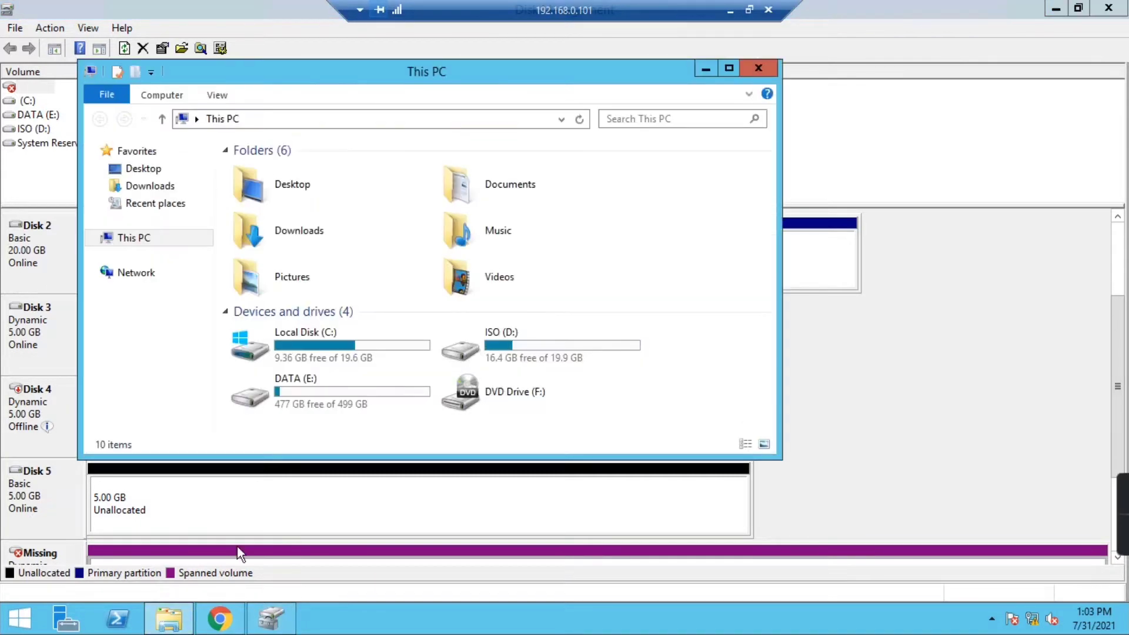
pyautogui.click(729, 69)
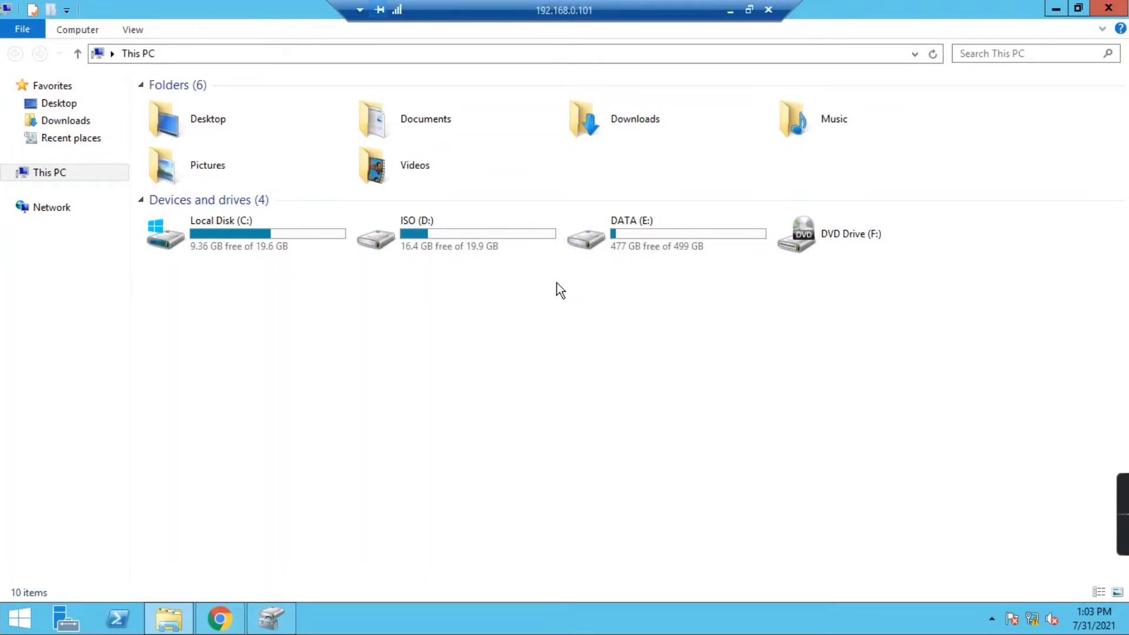
pyautogui.click(270, 617)
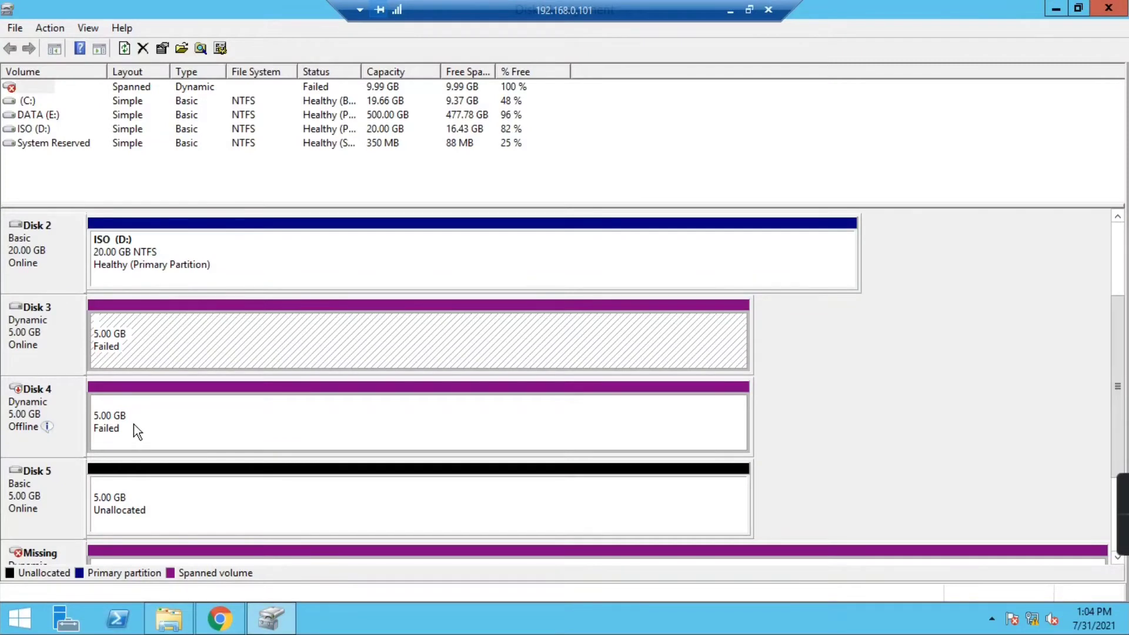
pyautogui.click(29, 404)
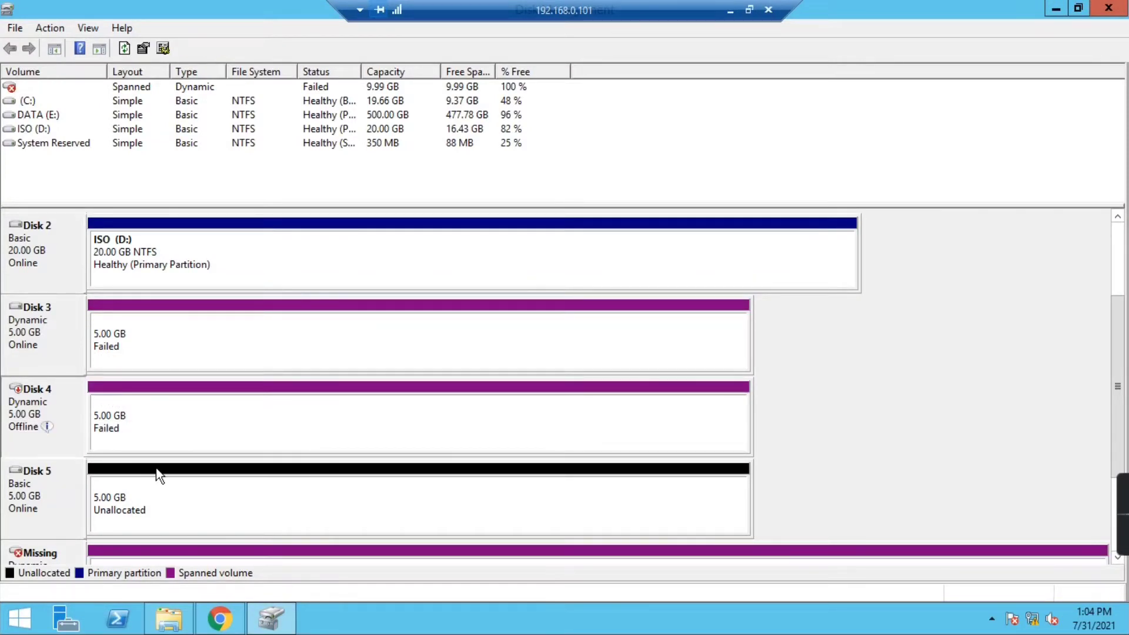
pyautogui.rightClick(41, 392)
pyautogui.click(63, 398)
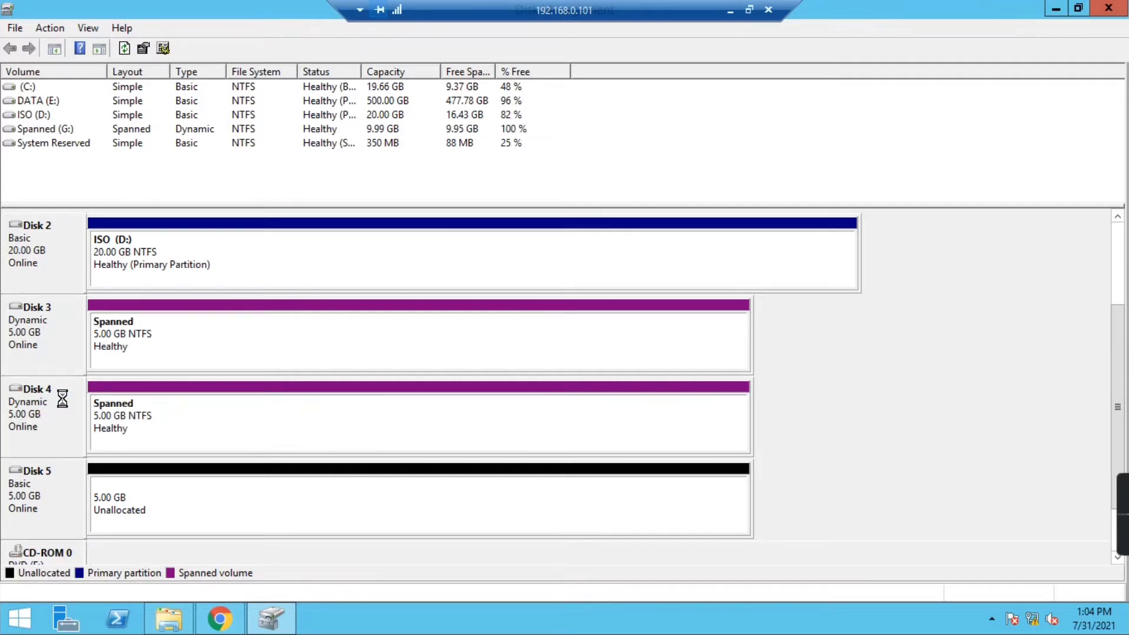
pyautogui.click(126, 344)
pyautogui.click(134, 423)
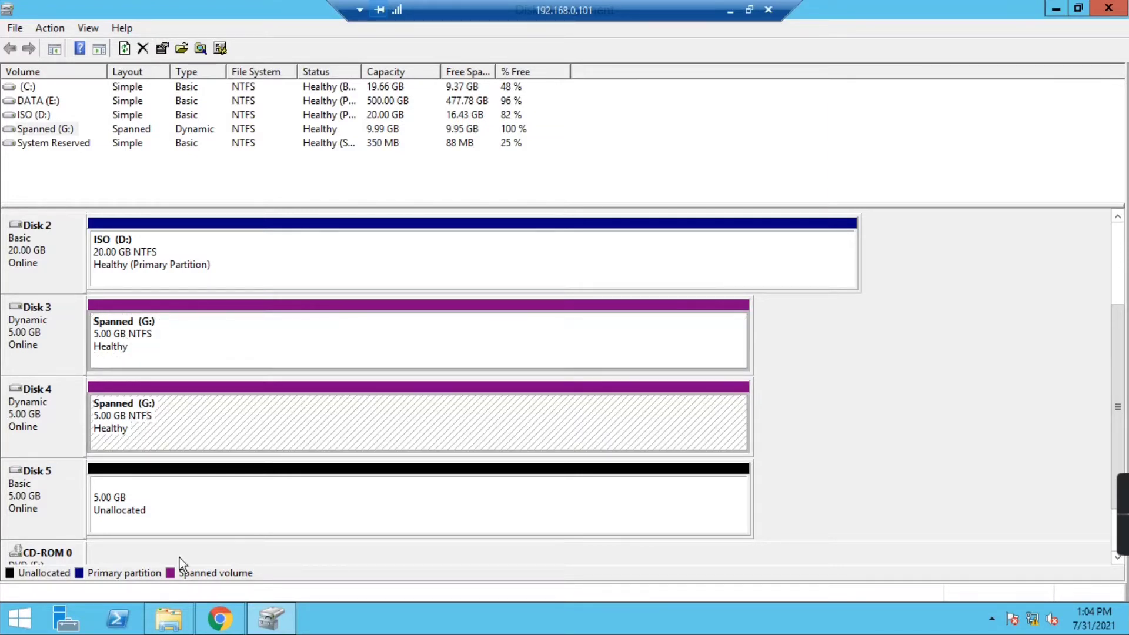
pyautogui.click(169, 619)
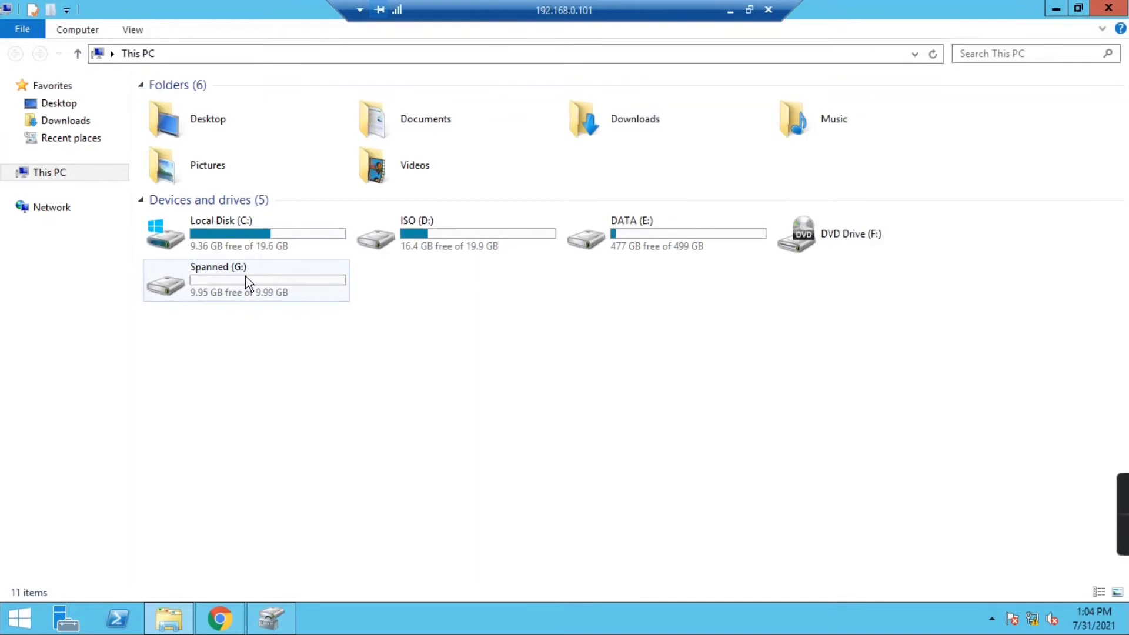
pyautogui.doubleClick(245, 276)
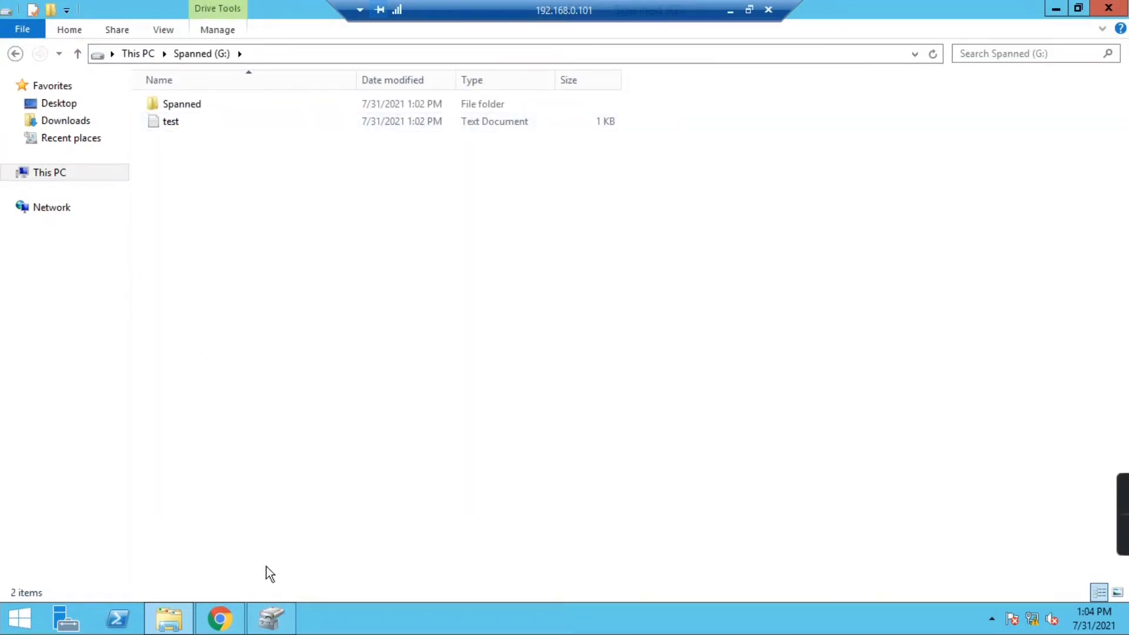
pyautogui.click(271, 616)
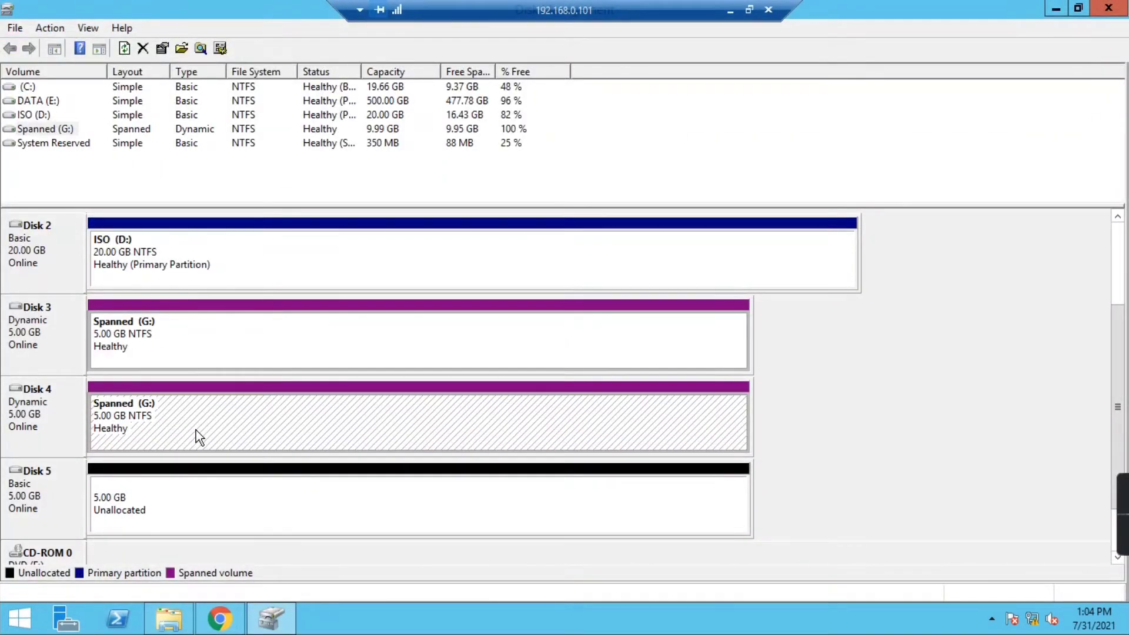
pyautogui.click(44, 400)
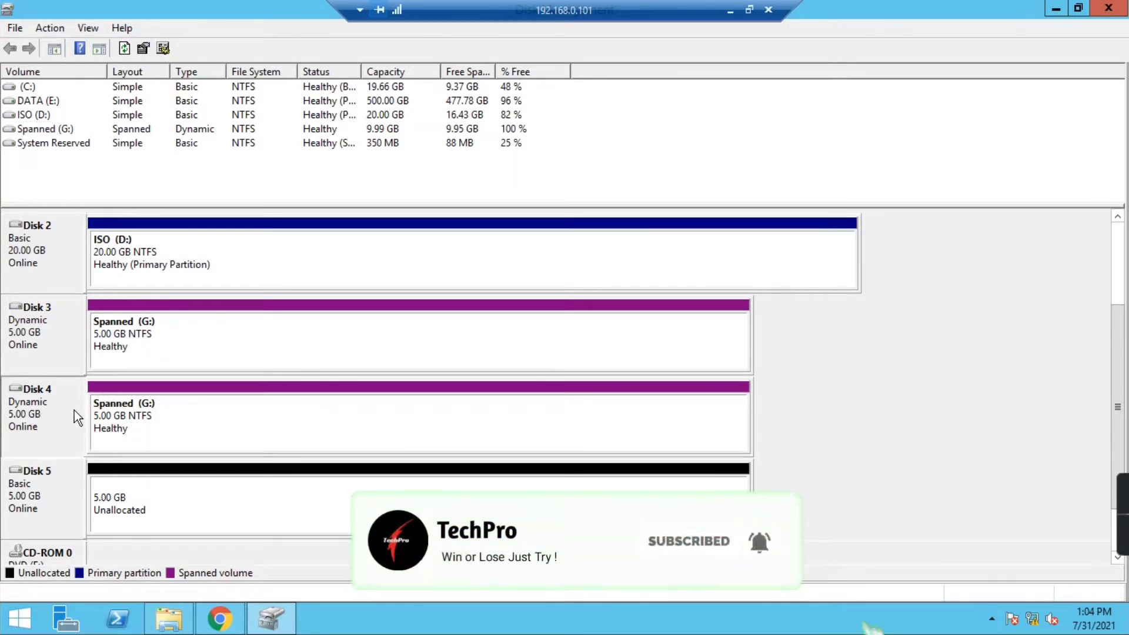
pyautogui.rightClick(52, 408)
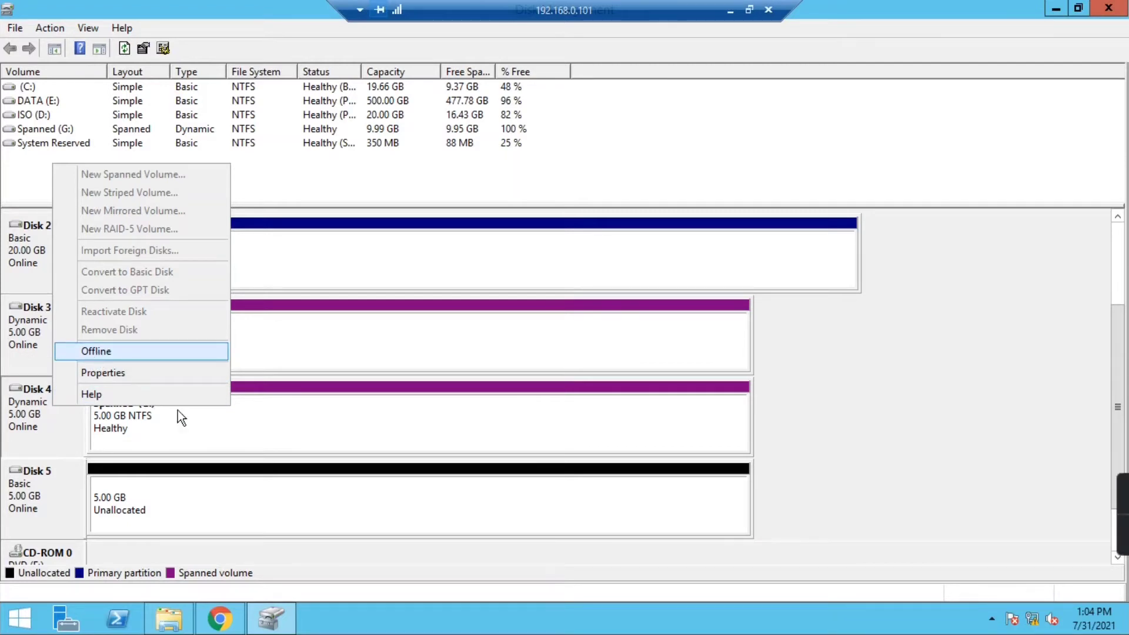
pyautogui.click(194, 423)
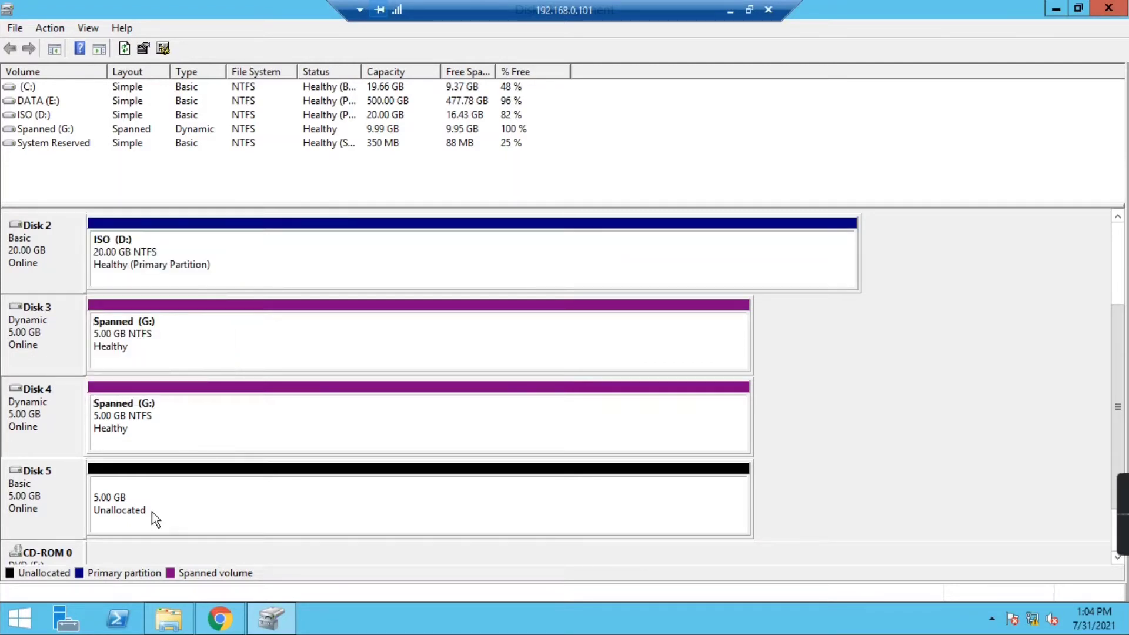
pyautogui.rightClick(172, 423)
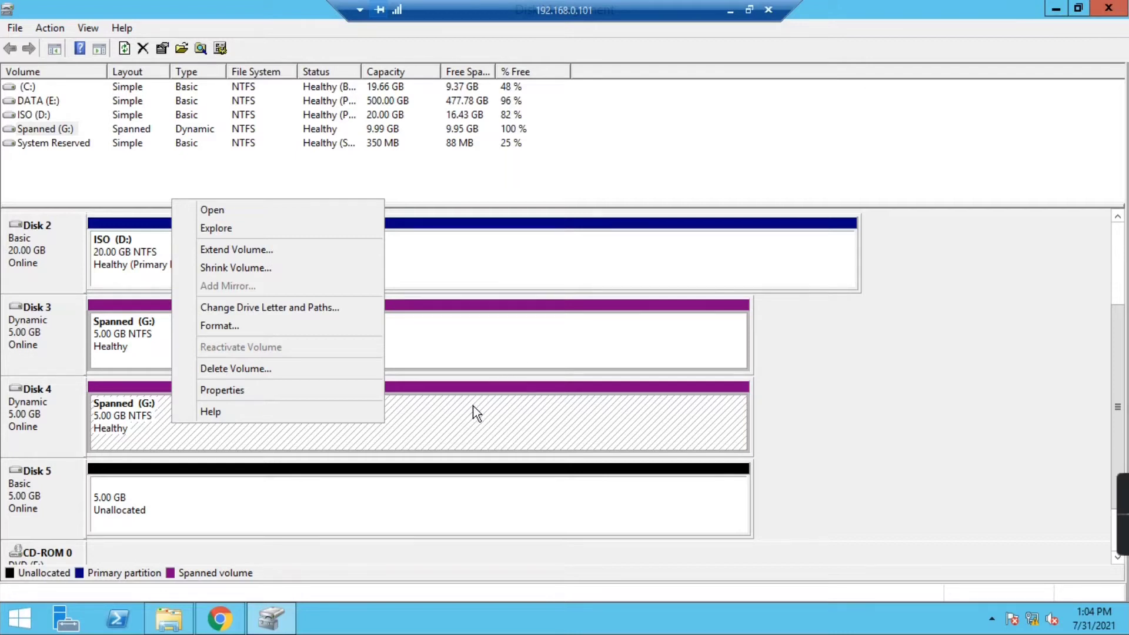
pyautogui.click(108, 417)
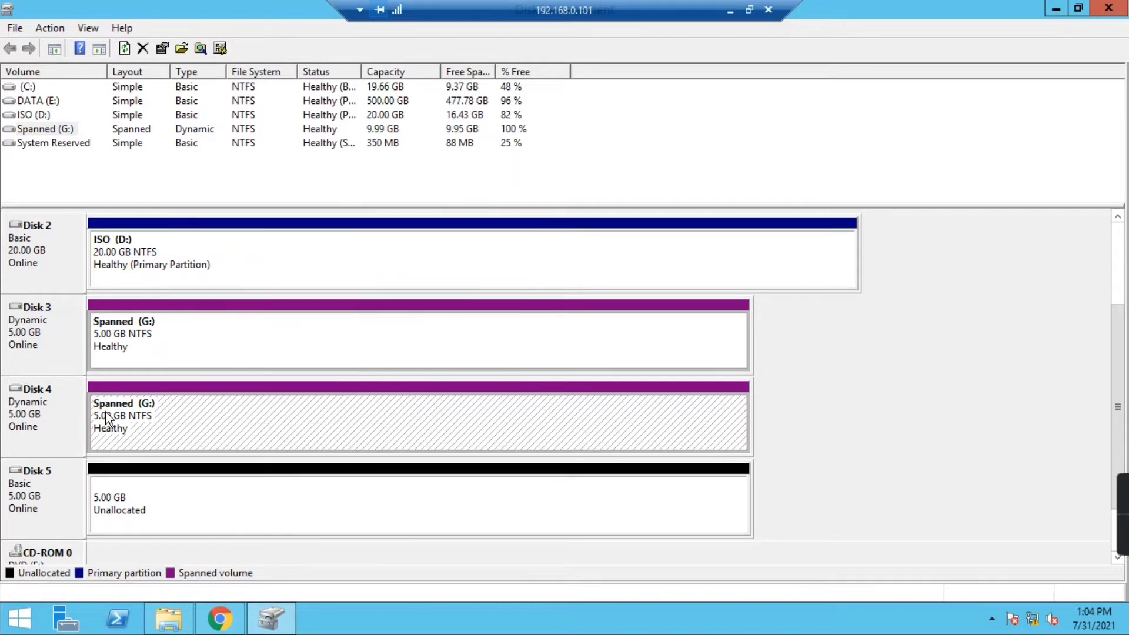
pyautogui.click(156, 357)
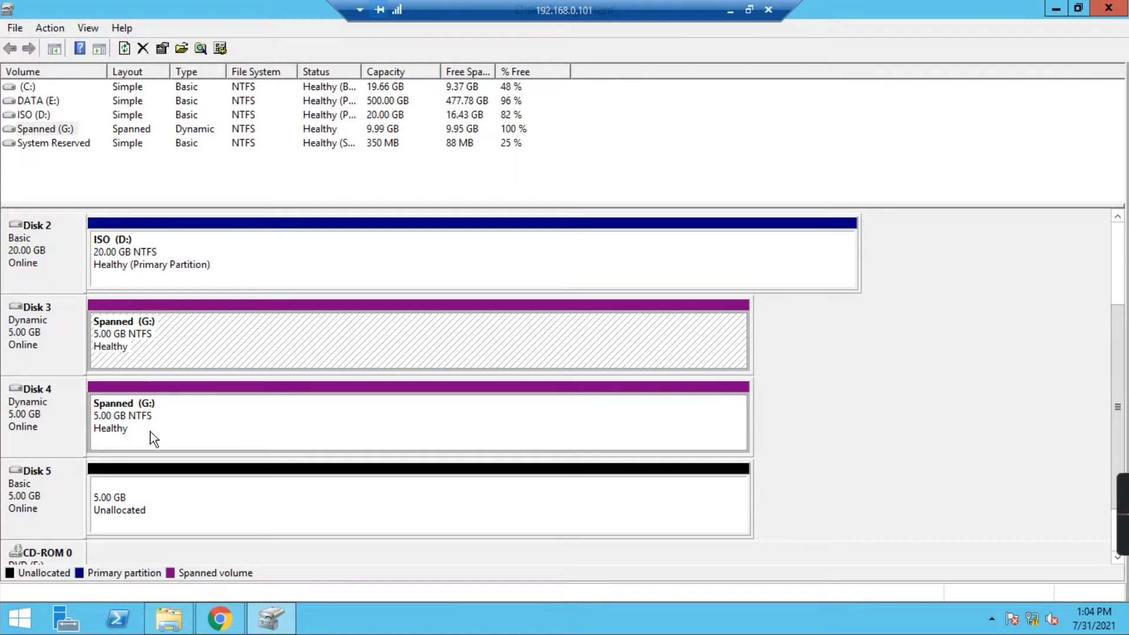
pyautogui.click(151, 406)
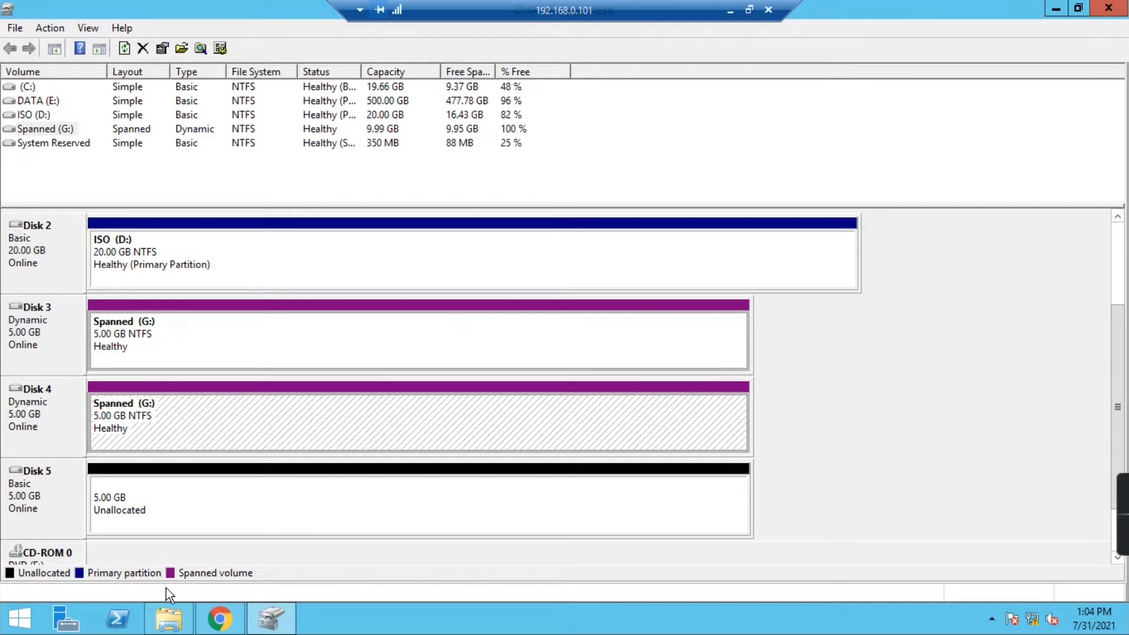
pyautogui.click(166, 620)
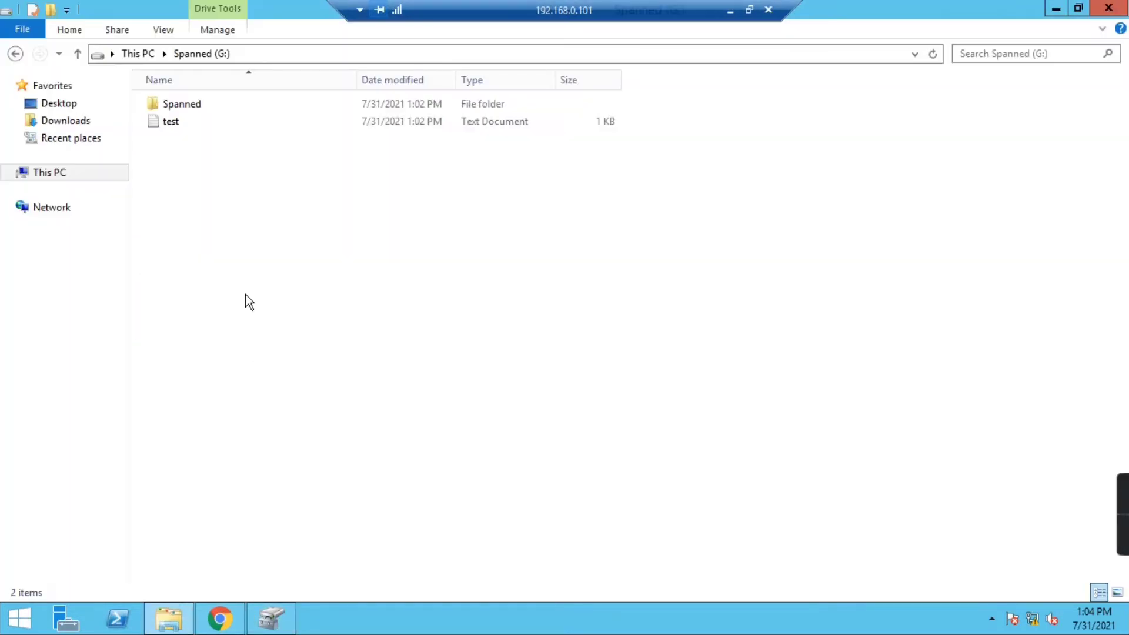
pyautogui.click(52, 171)
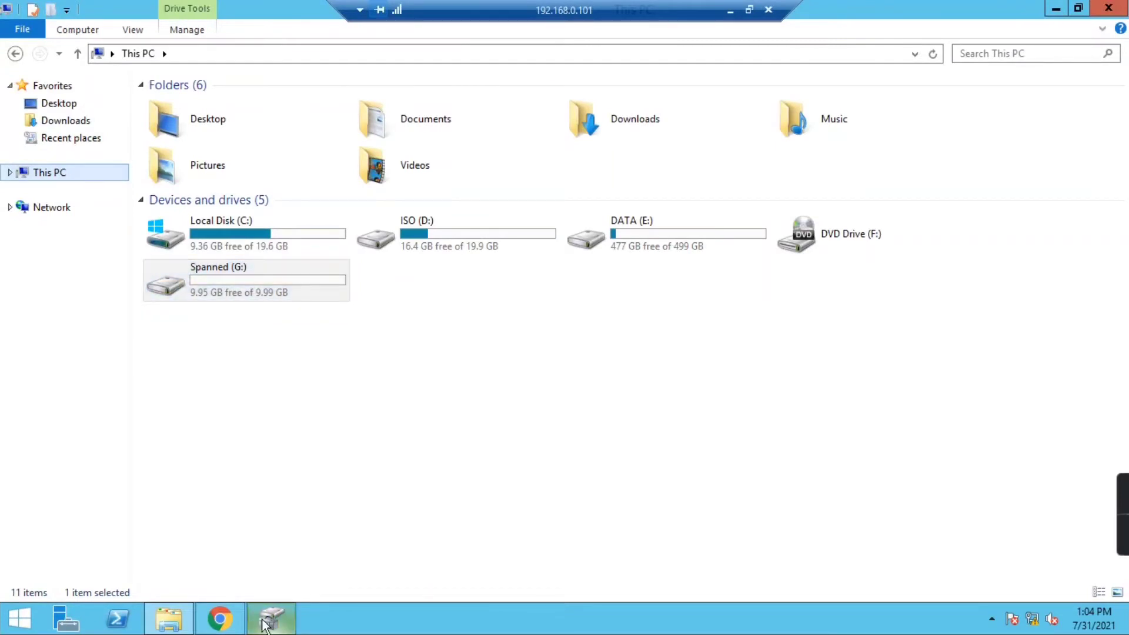
pyautogui.click(272, 610)
pyautogui.click(178, 343)
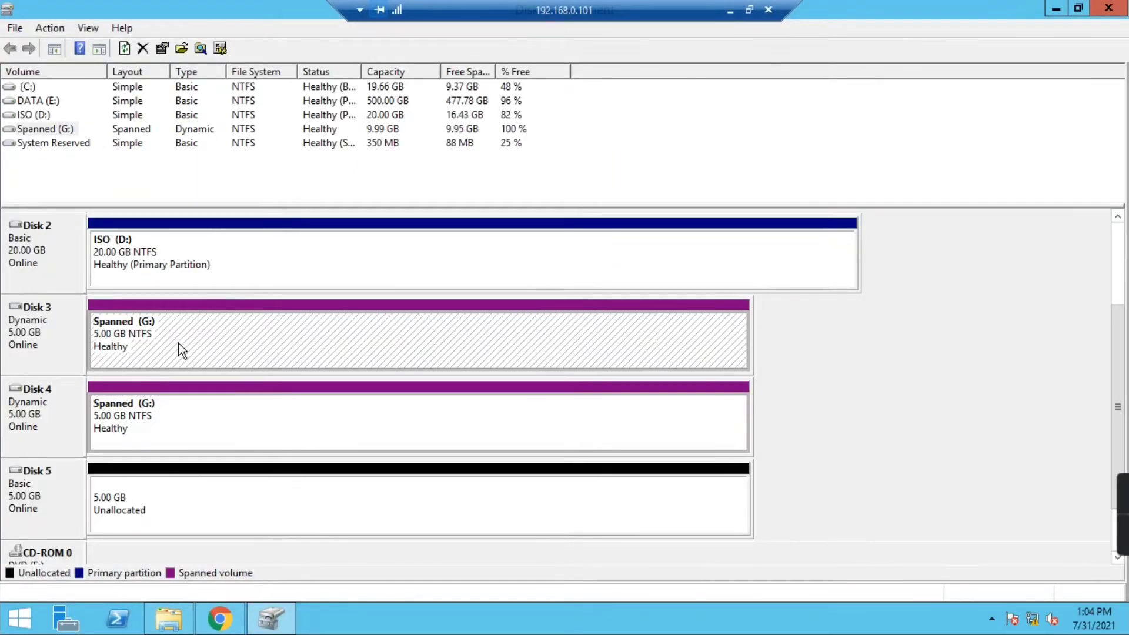
pyautogui.rightClick(186, 333)
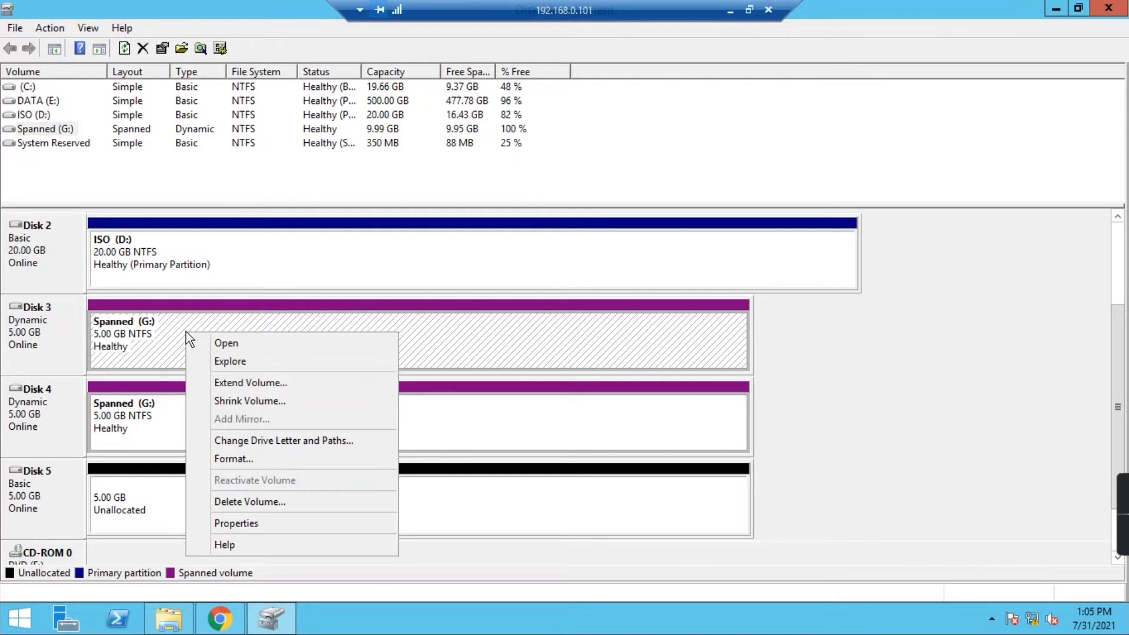
pyautogui.click(108, 405)
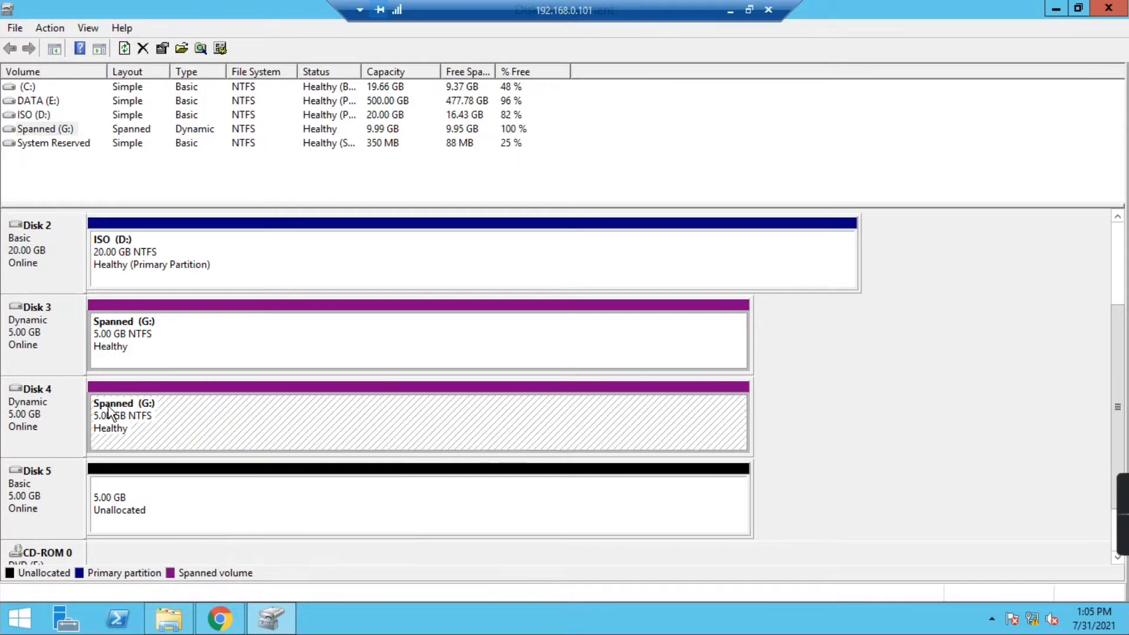
pyautogui.click(135, 345)
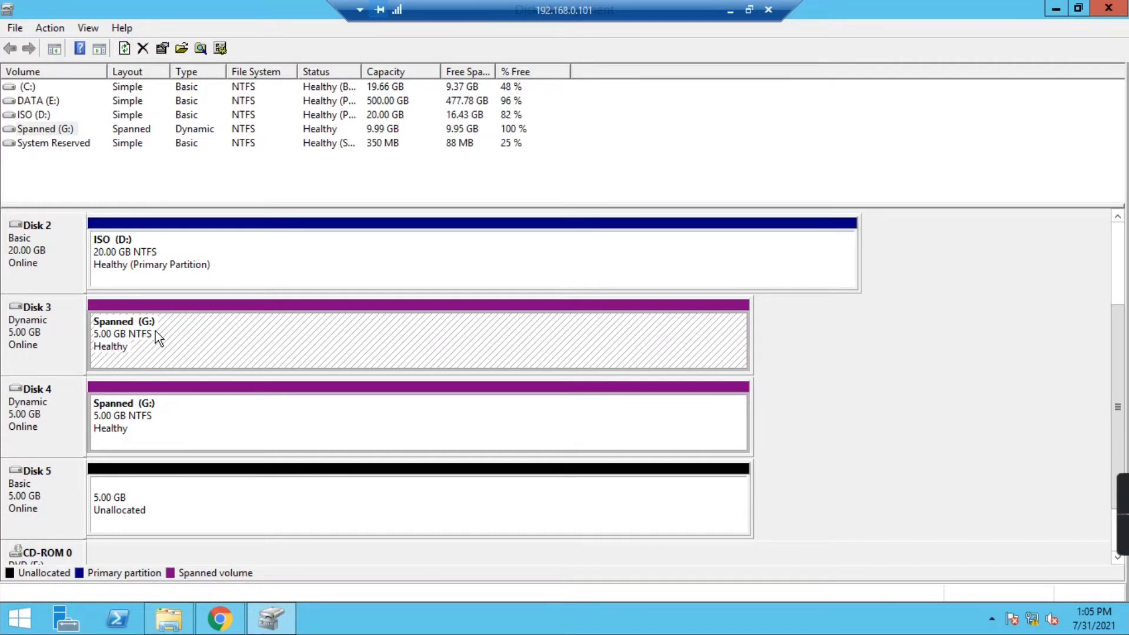
# - Delete the Spanned (G:) volume from Disk 3 and confirm, then check Disks 3 and 4 are unallocated
pyautogui.rightClick(151, 350)
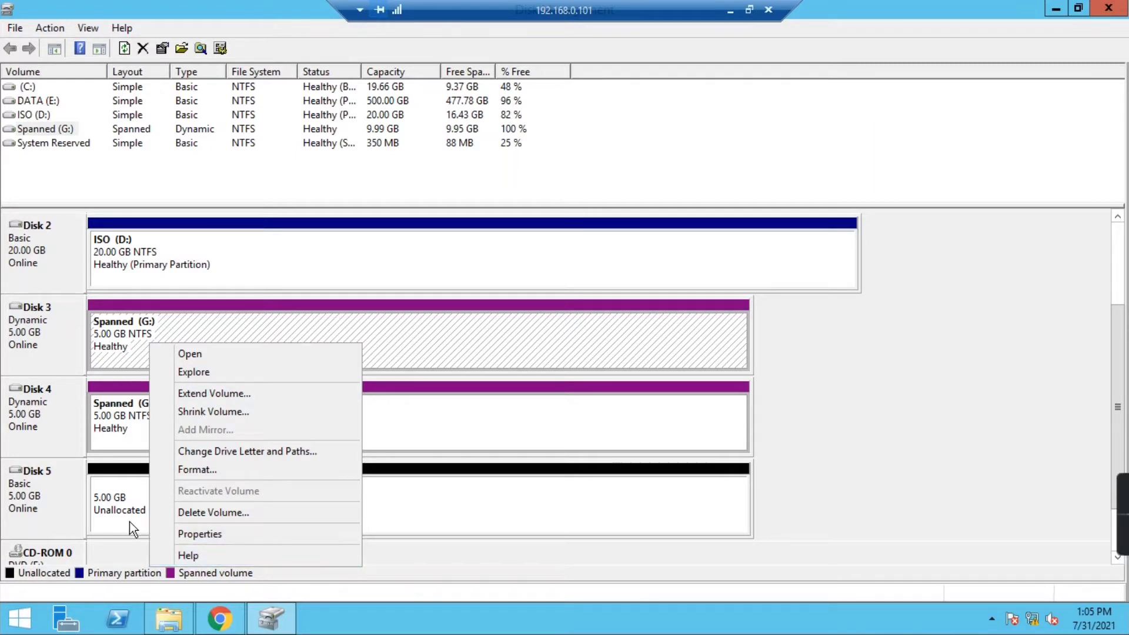
pyautogui.click(181, 512)
pyautogui.click(638, 370)
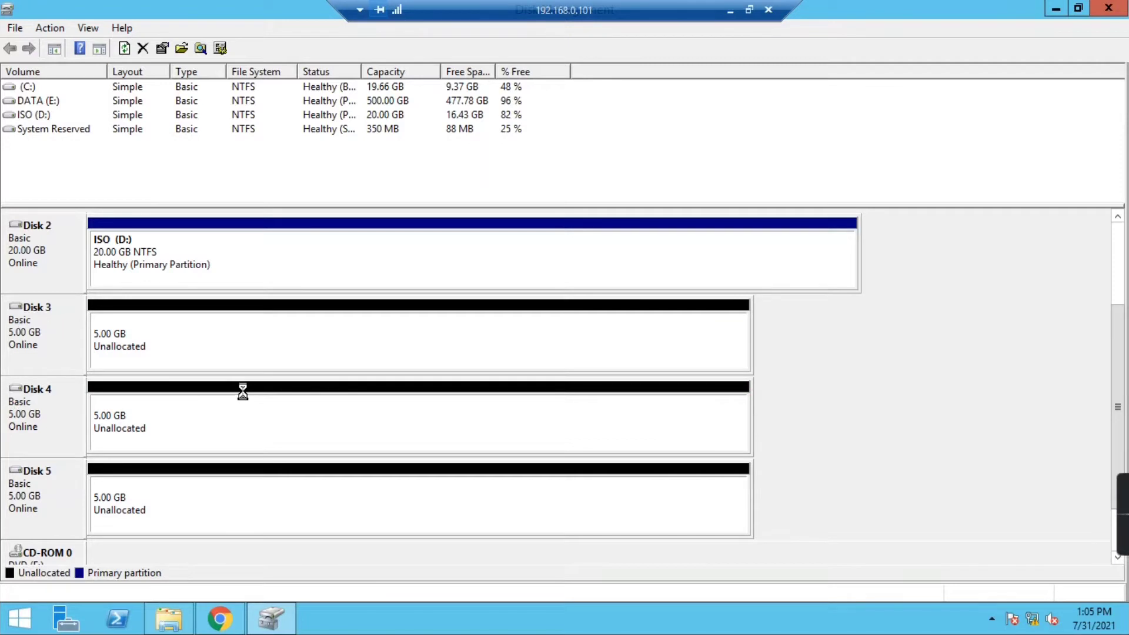
pyautogui.click(133, 352)
pyautogui.click(96, 382)
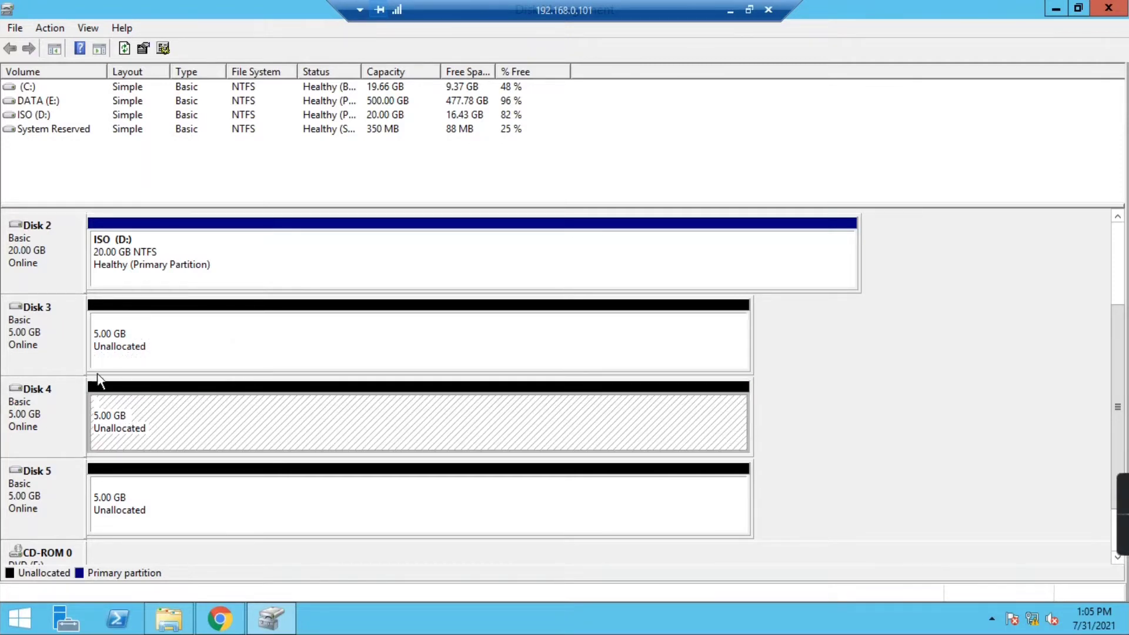
pyautogui.click(27, 320)
pyautogui.click(31, 421)
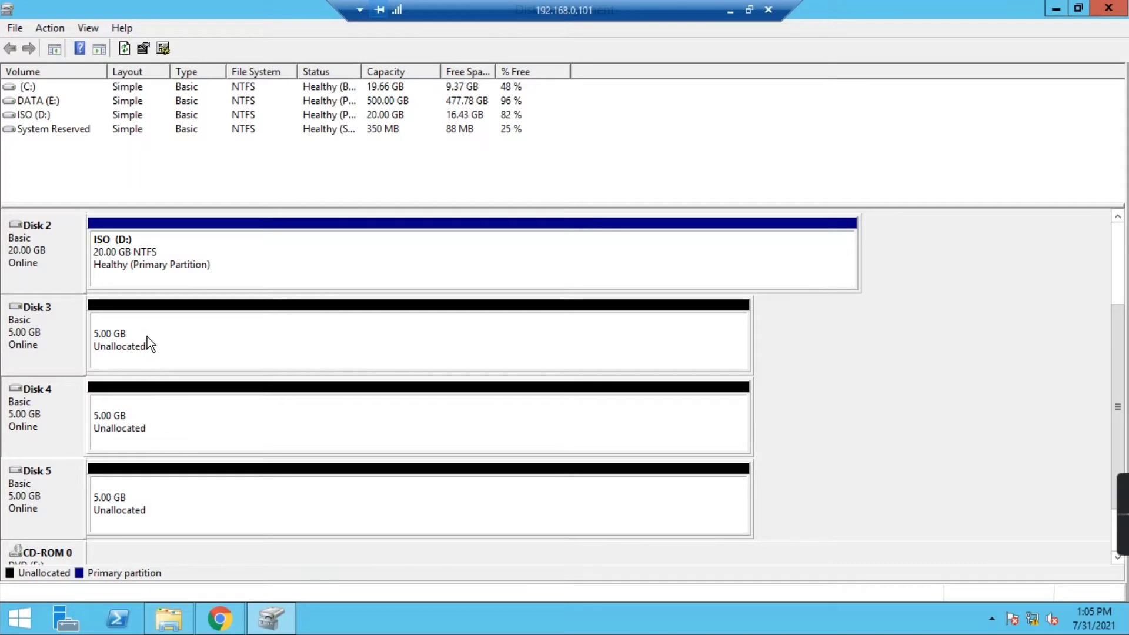
pyautogui.click(168, 330)
# - Launch the New Striped Volume wizard from Disk 3's unallocated space
pyautogui.rightClick(197, 327)
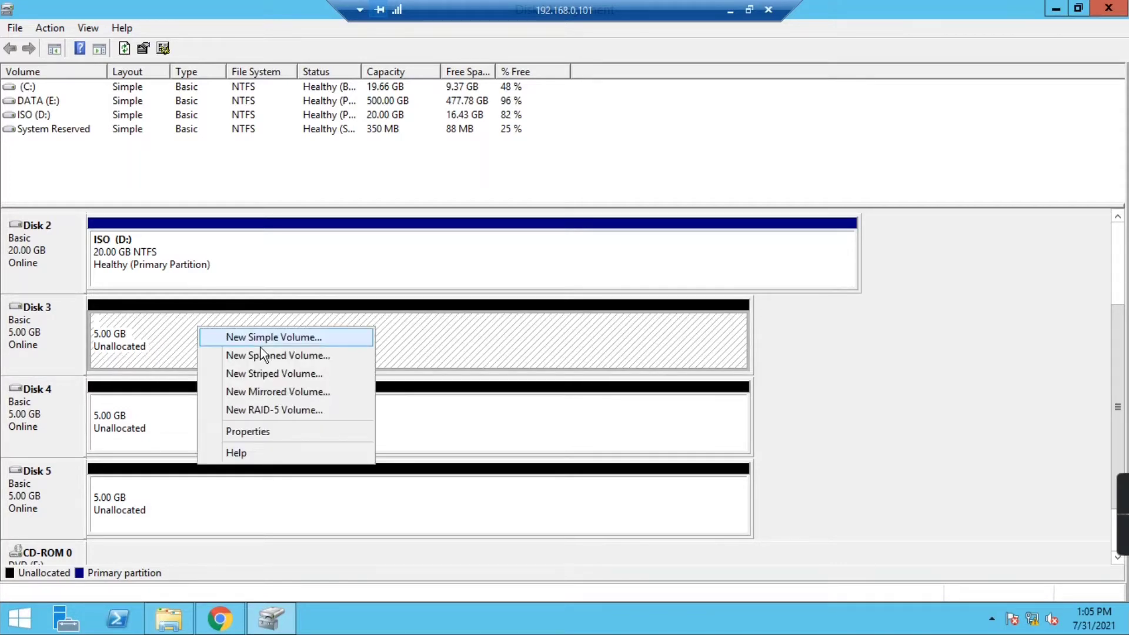
pyautogui.click(286, 376)
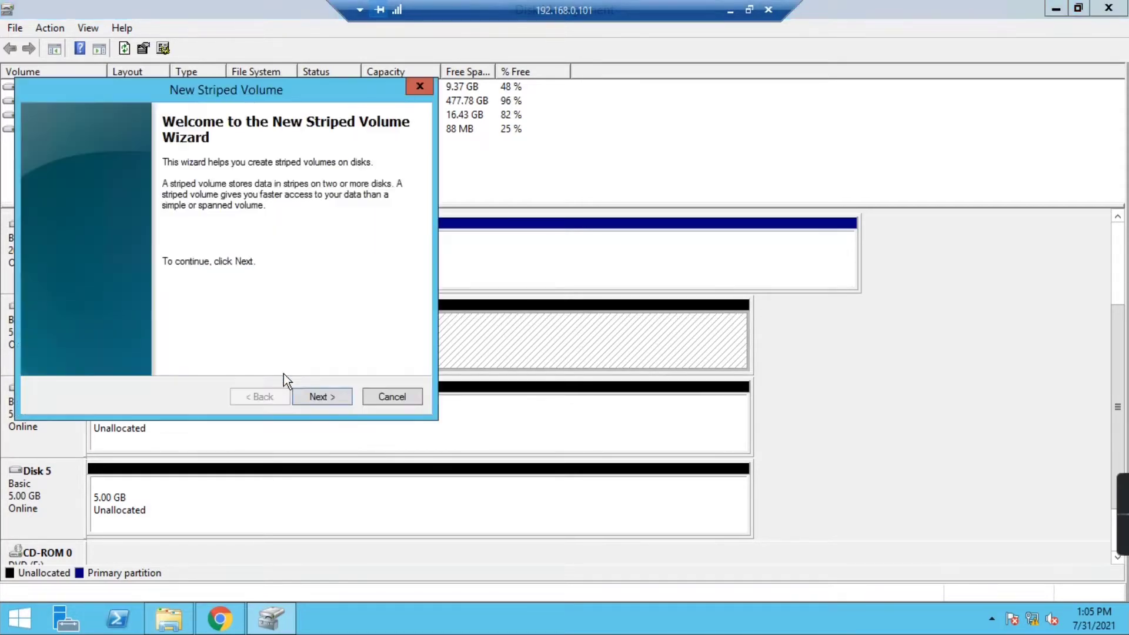
pyautogui.moveTo(306, 84); pyautogui.dragTo(492, 93)
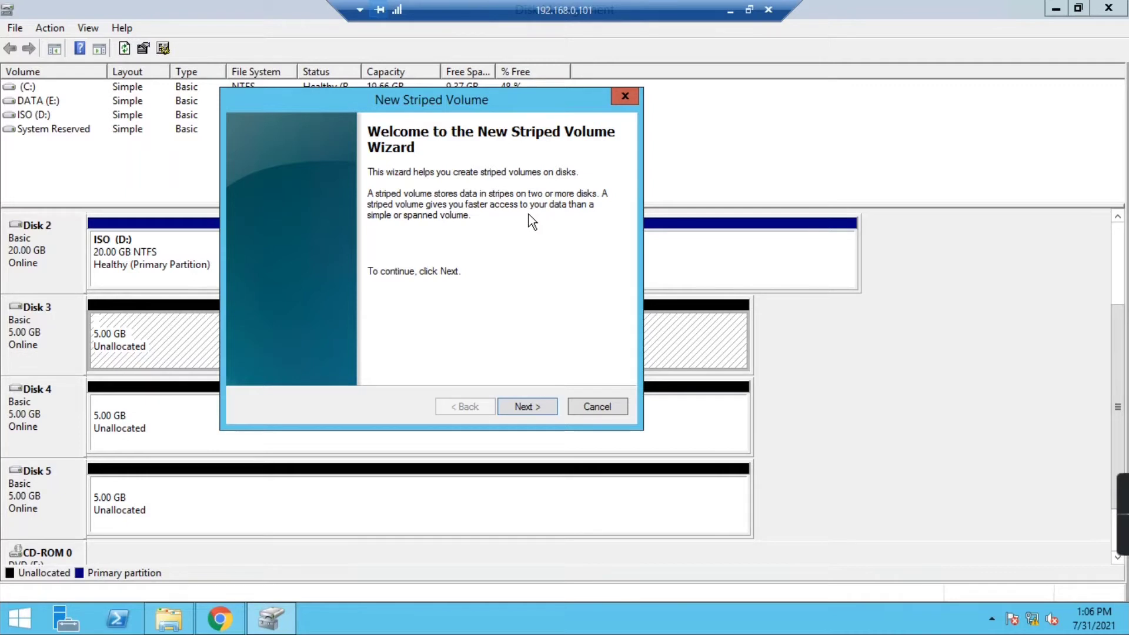
# - Add Disk 4 to the striped volume, keep letter G, label it 'Striped', and finish
pyautogui.click(516, 406)
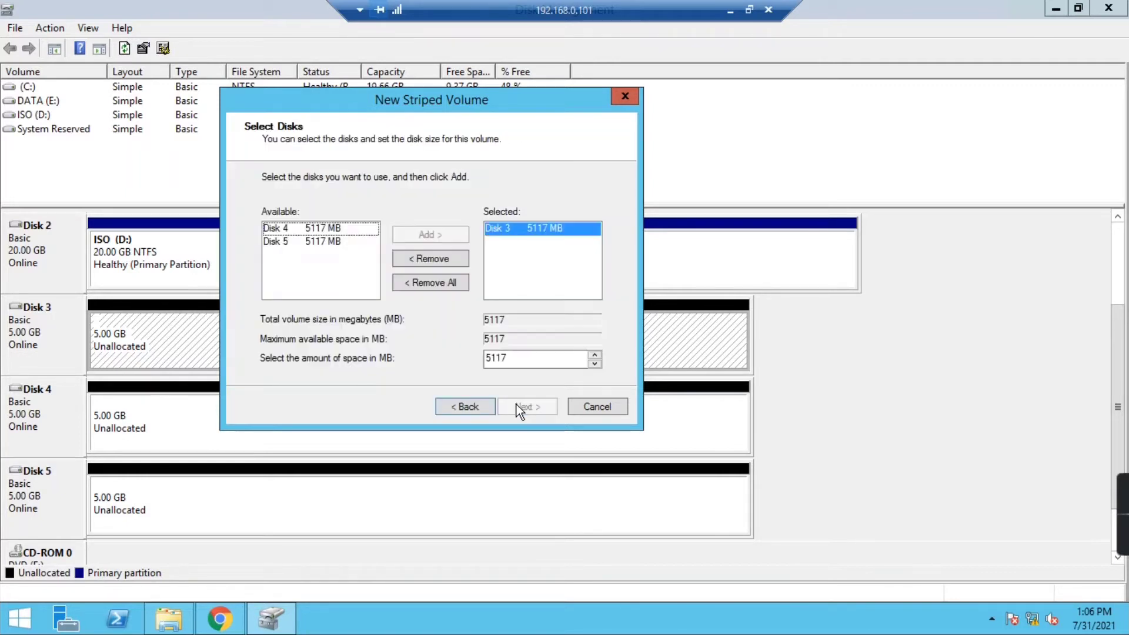
pyautogui.click(316, 228)
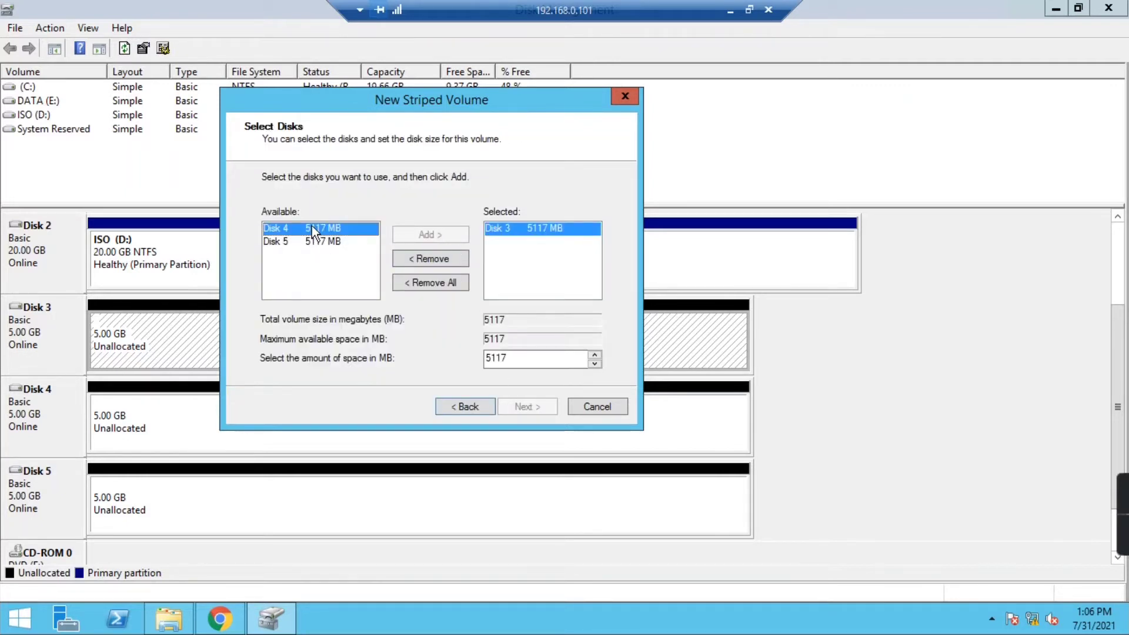
pyautogui.click(433, 235)
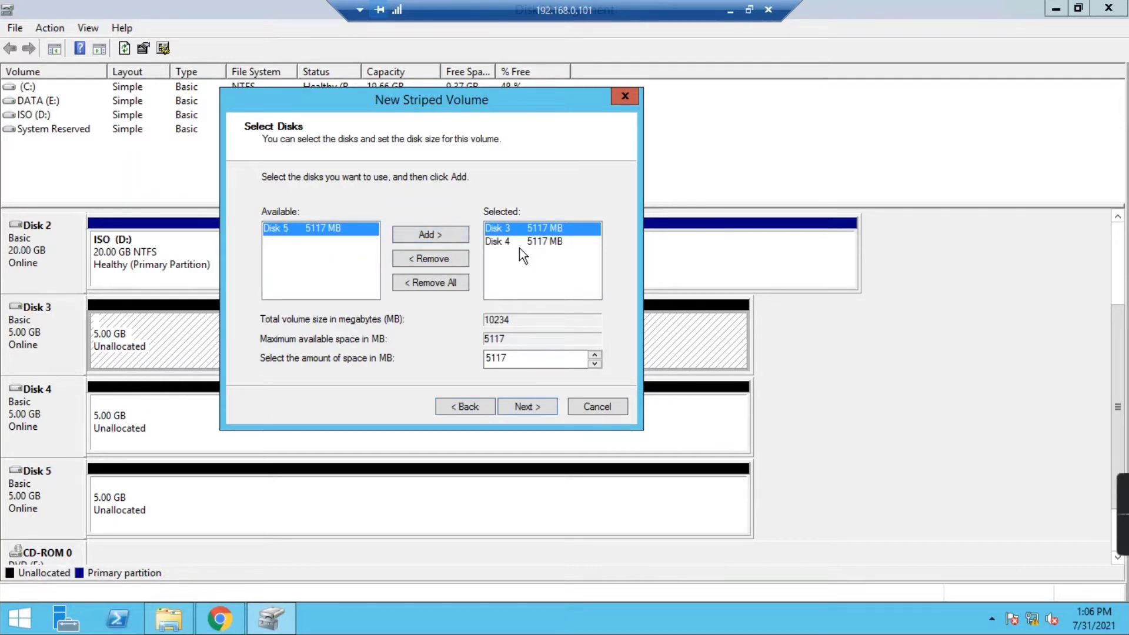
pyautogui.click(530, 406)
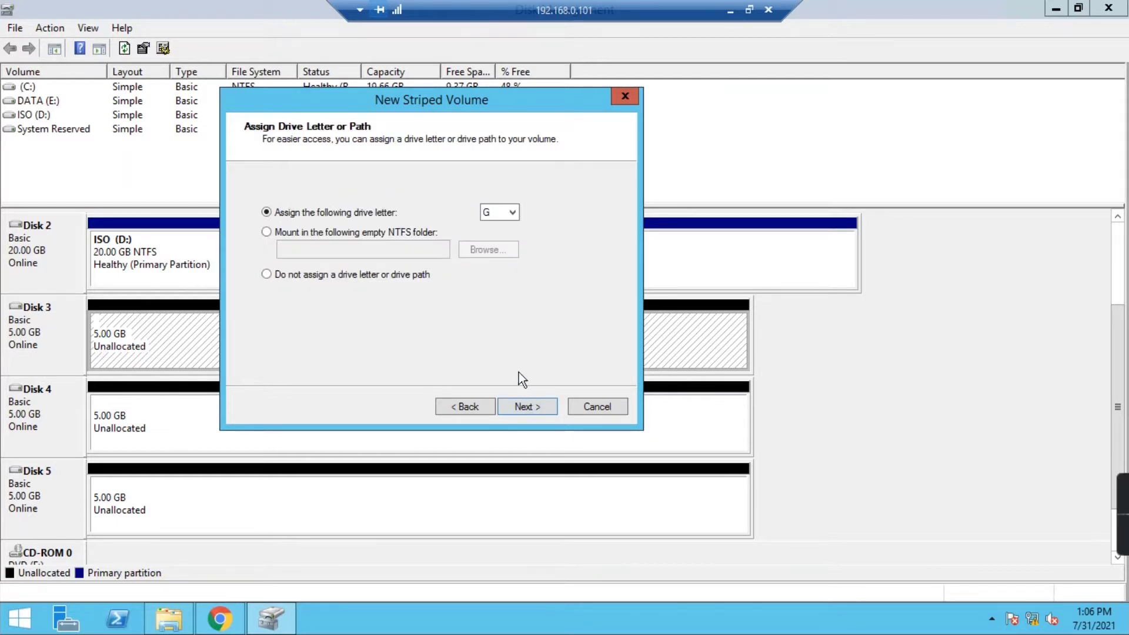
pyautogui.click(514, 406)
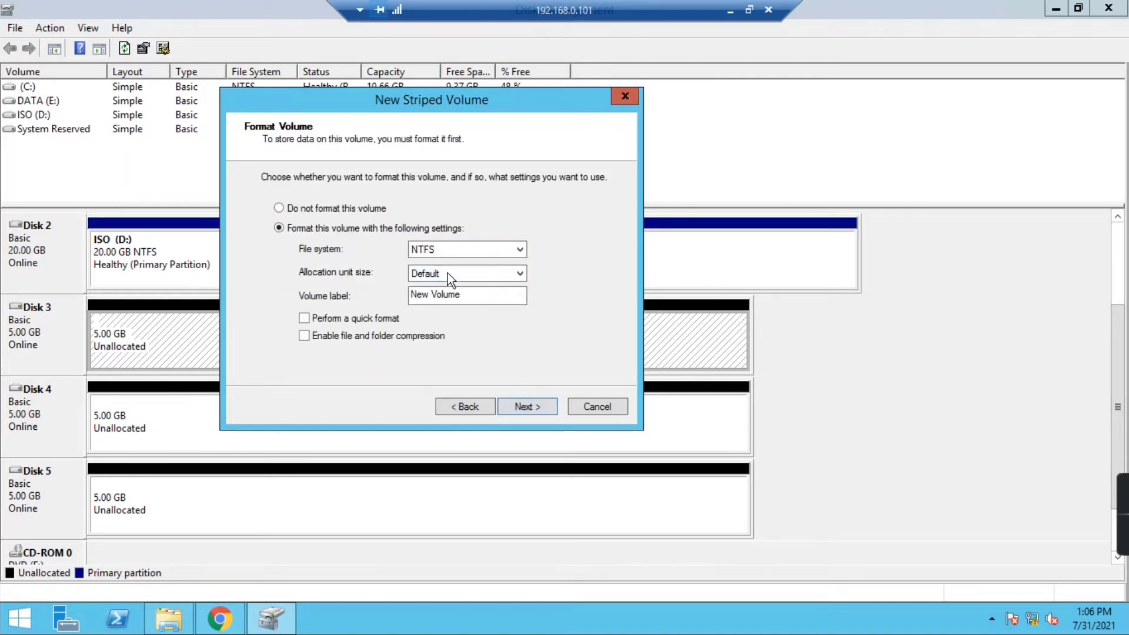
pyautogui.moveTo(462, 304); pyautogui.dragTo(412, 288)
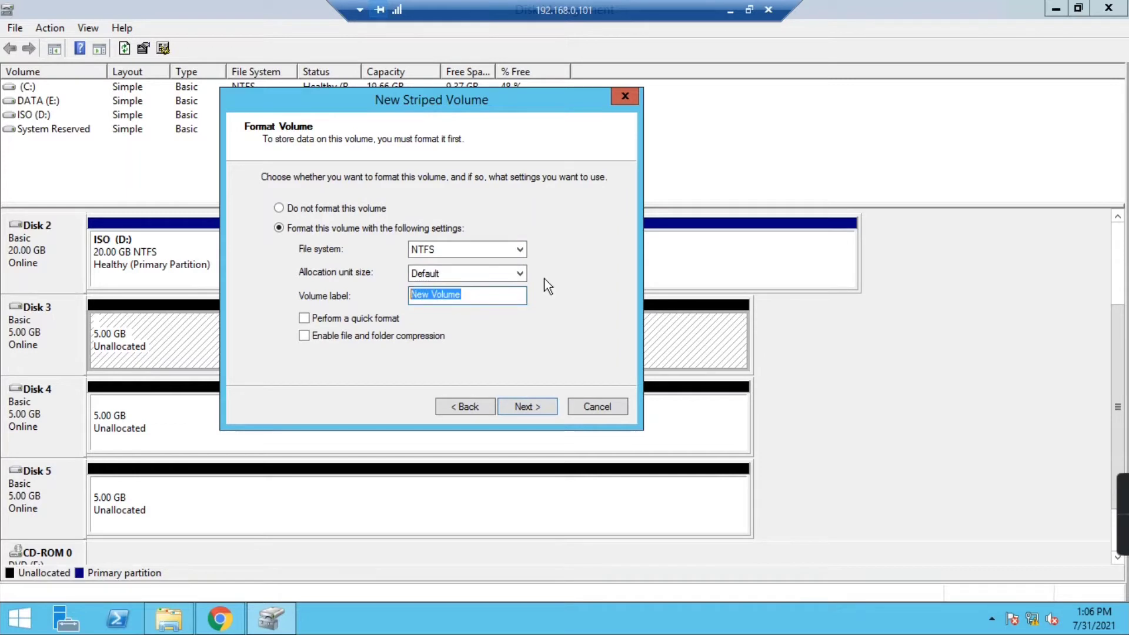
pyautogui.write('Strip')
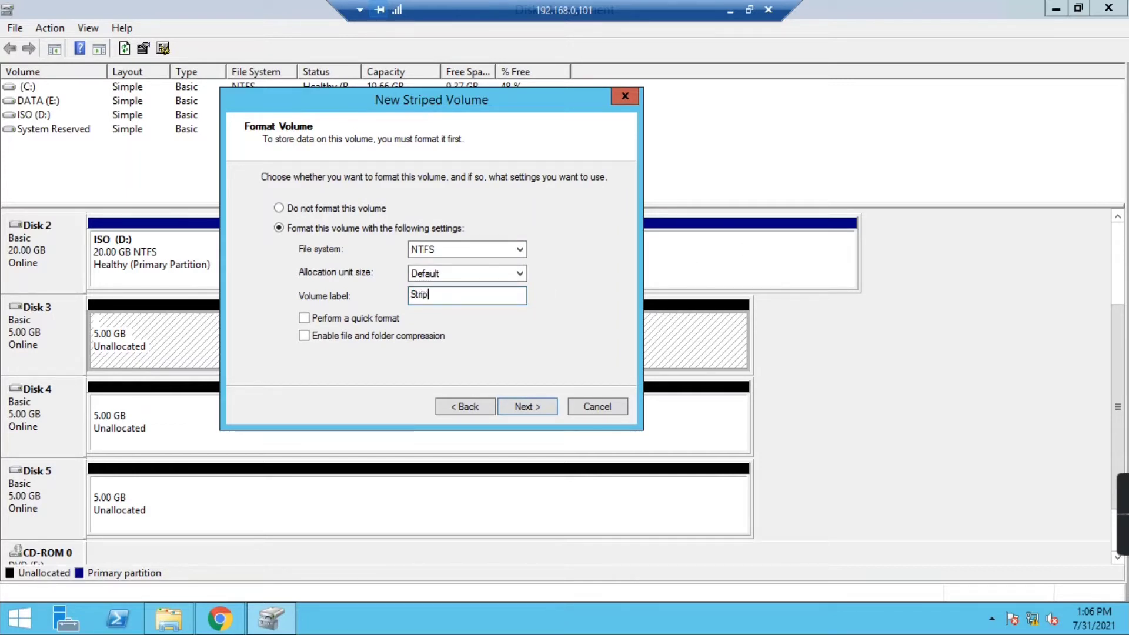
pyautogui.write('ed')
pyautogui.click(535, 407)
pyautogui.click(535, 407)
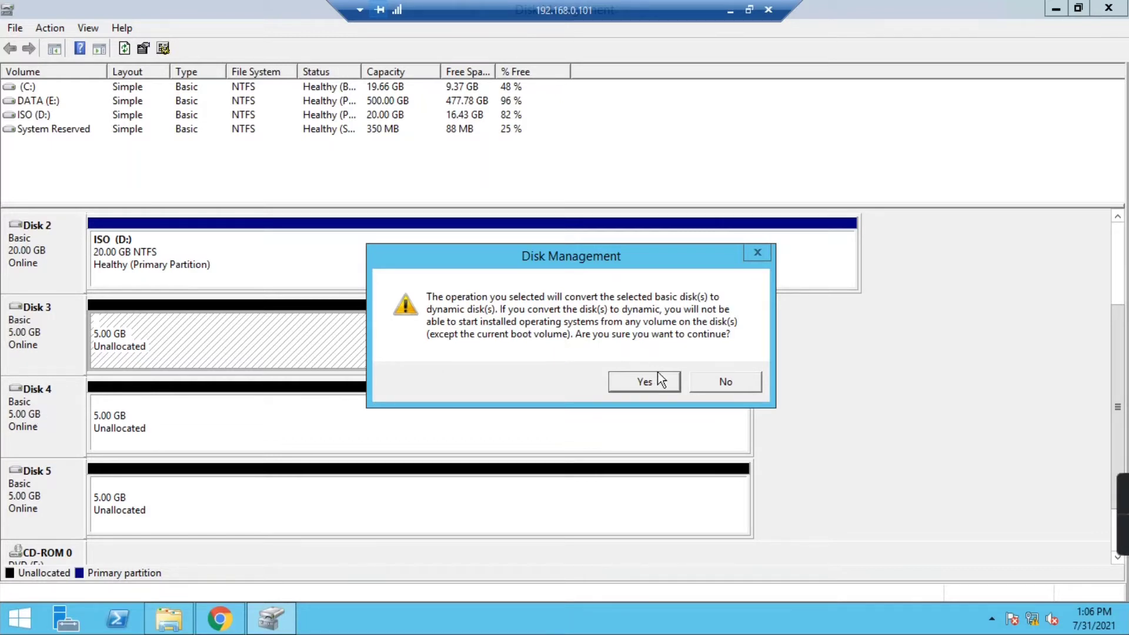
# - Confirm the dynamic conversion and inspect the Striped (G:) parts on Disks 3 and 4
pyautogui.click(644, 381)
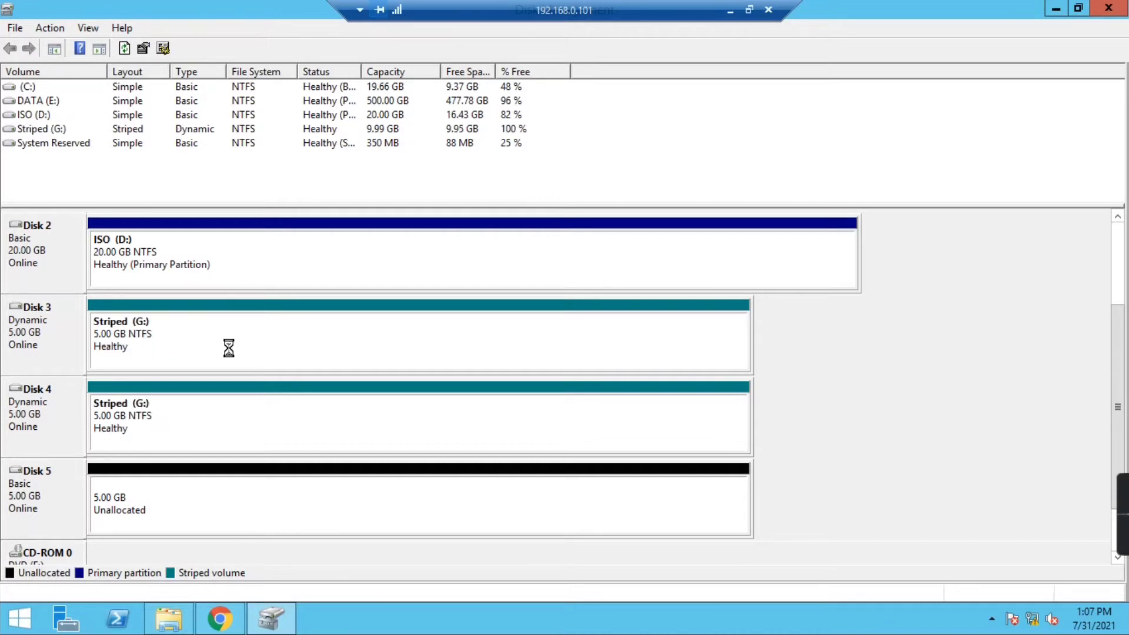
pyautogui.click(112, 340)
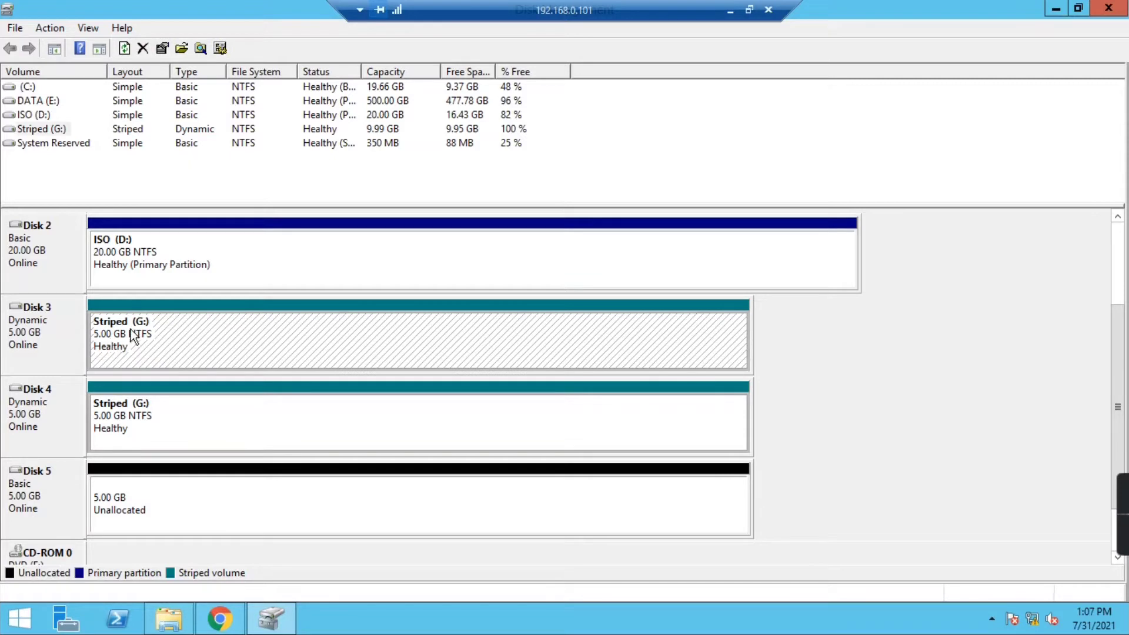
pyautogui.click(129, 412)
pyautogui.click(168, 618)
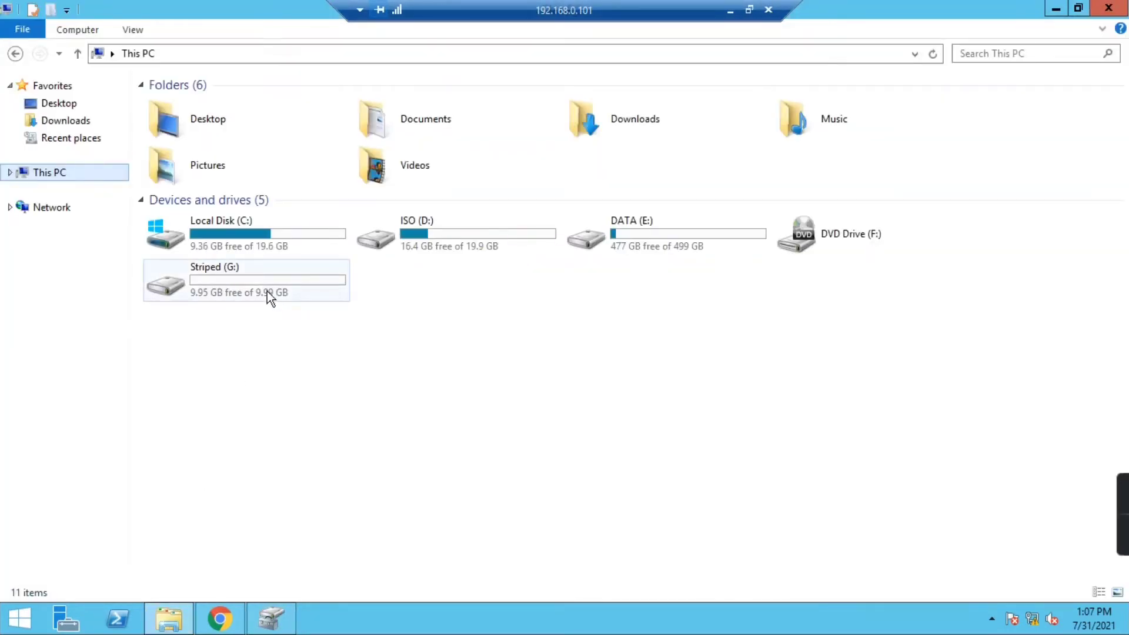
# - Check the striped volume parts in Disk Management, then open the Striped (G:) drive
pyautogui.click(244, 289)
pyautogui.click(270, 618)
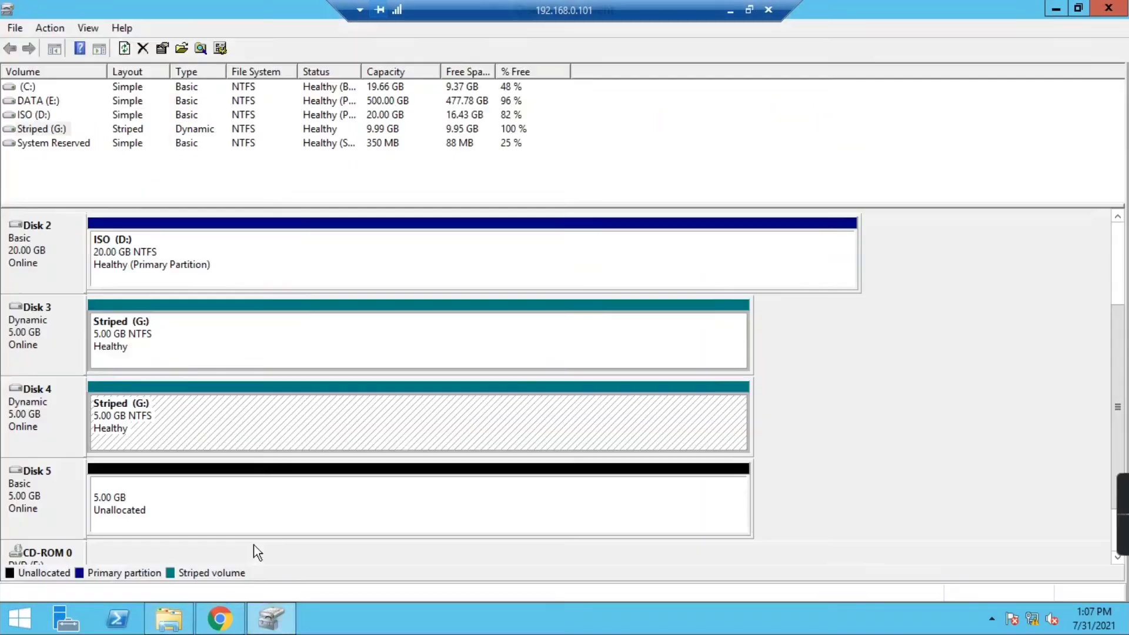
pyautogui.click(157, 335)
pyautogui.click(149, 405)
pyautogui.click(169, 617)
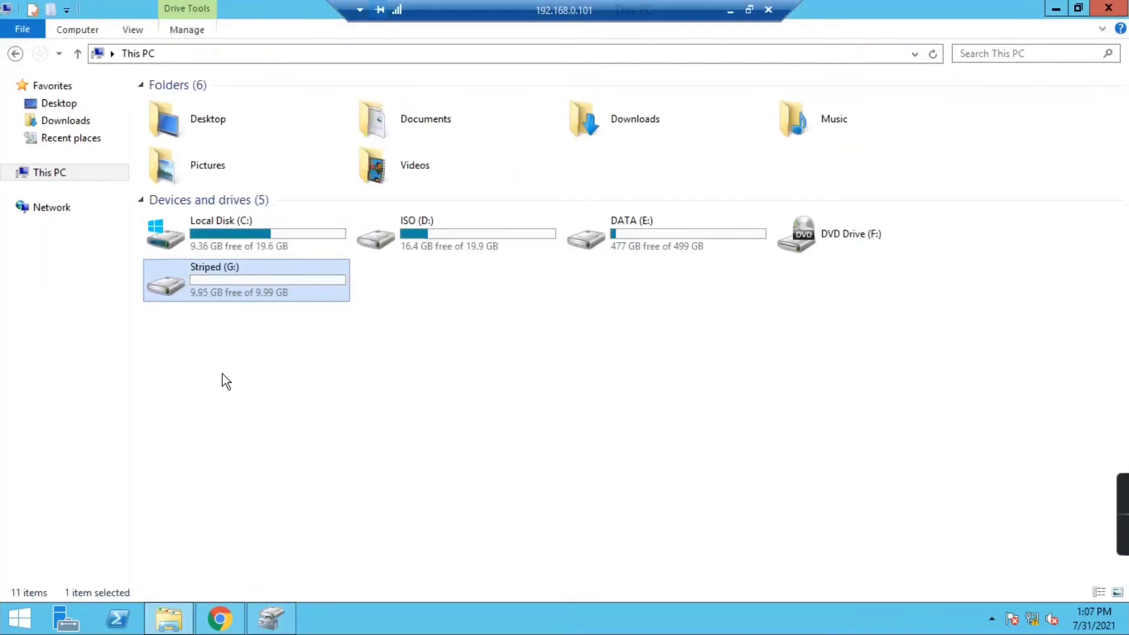
pyautogui.doubleClick(252, 291)
# - Create a new folder named 'Striped' on G:
pyautogui.rightClick(298, 208)
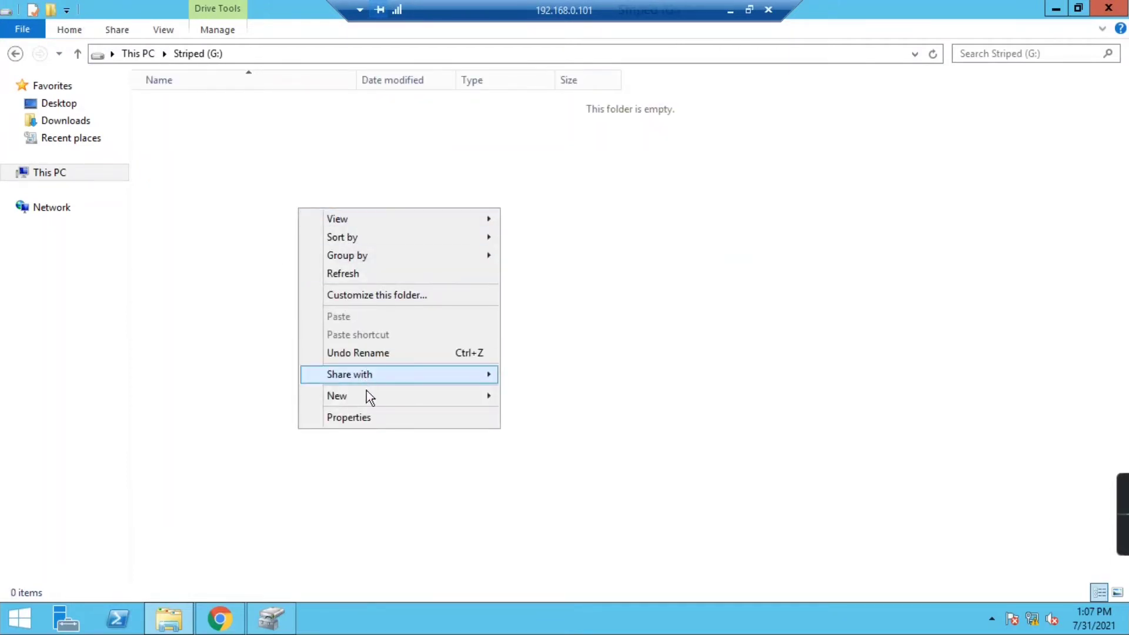
pyautogui.moveTo(367, 395)
pyautogui.click(531, 392)
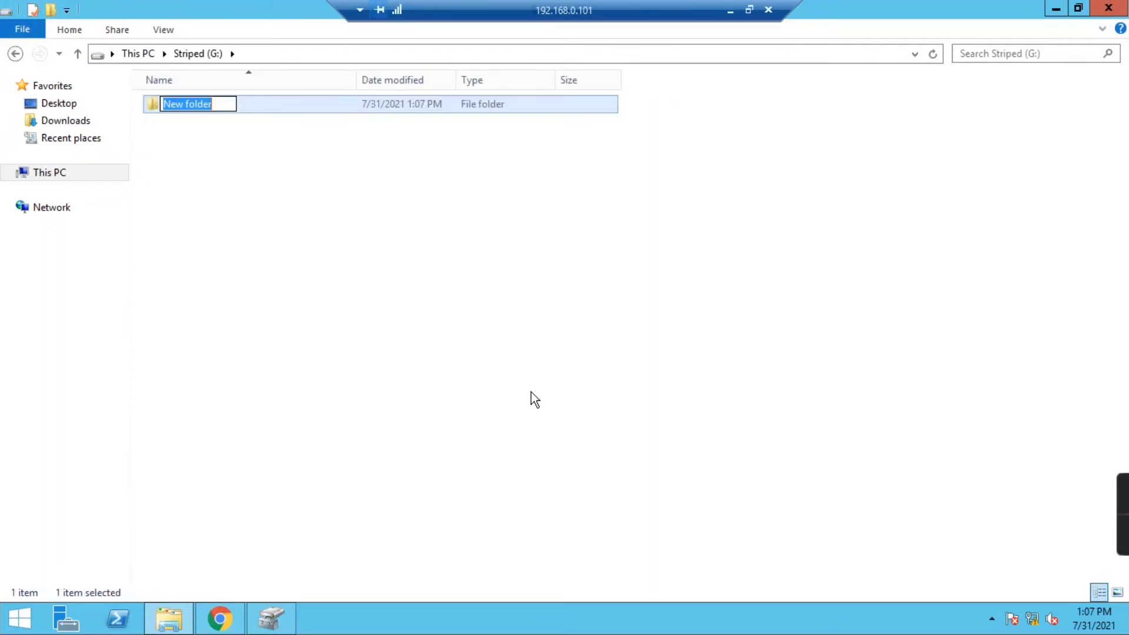
pyautogui.write('Stripe')
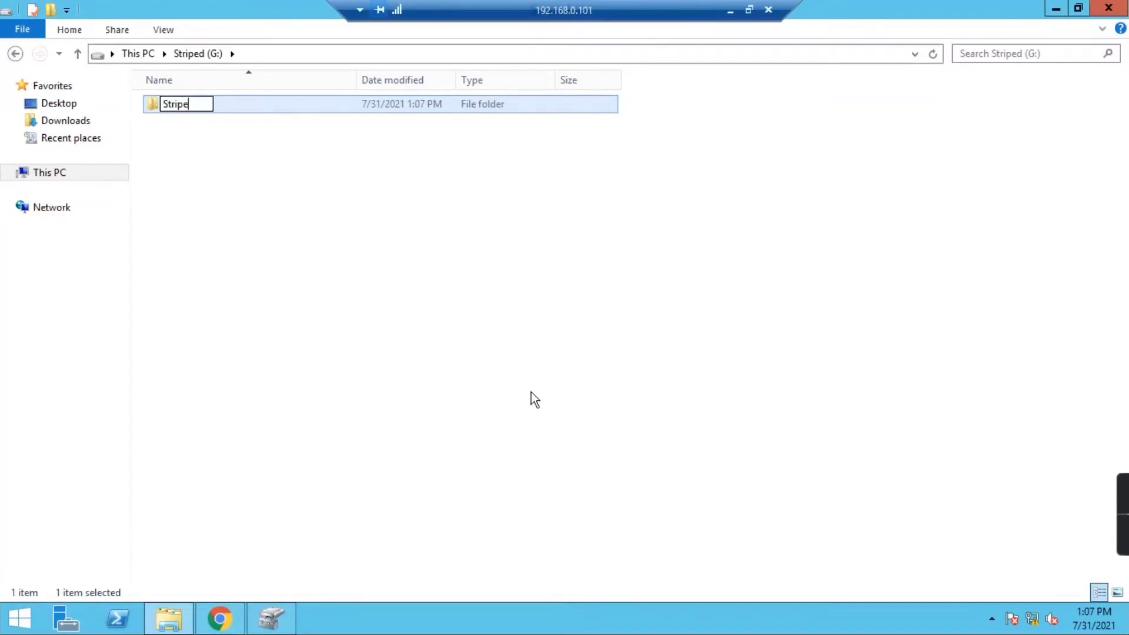
pyautogui.write('d')
pyautogui.press('Return')
# - Create a new text document named 'test' on G: and switch back to Disk Management
pyautogui.rightClick(281, 223)
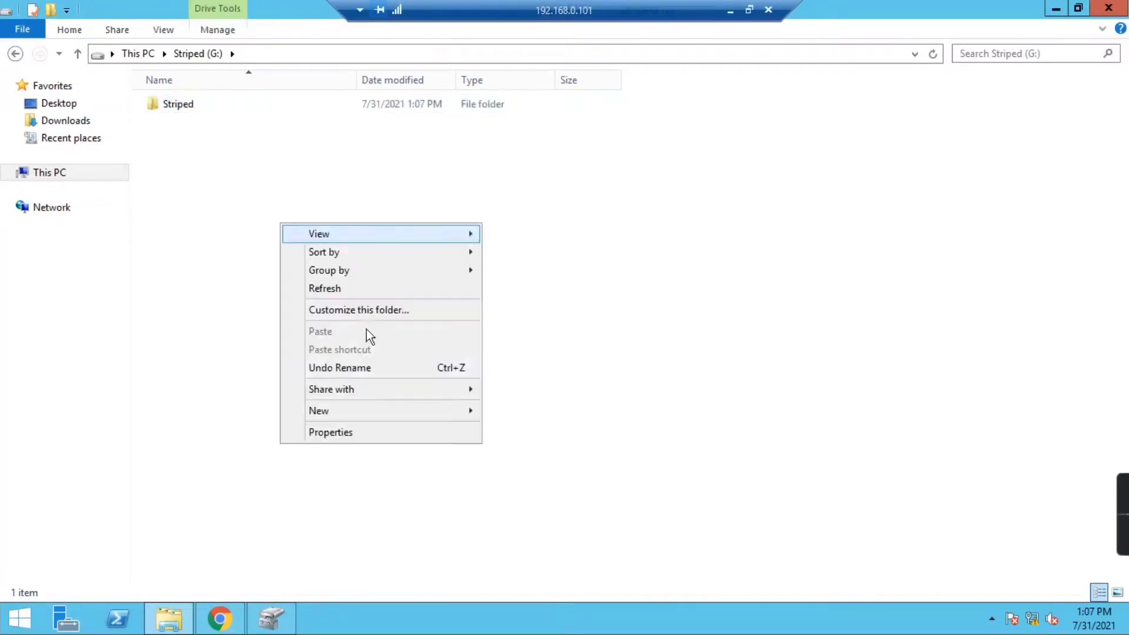
pyautogui.moveTo(376, 411)
pyautogui.click(546, 507)
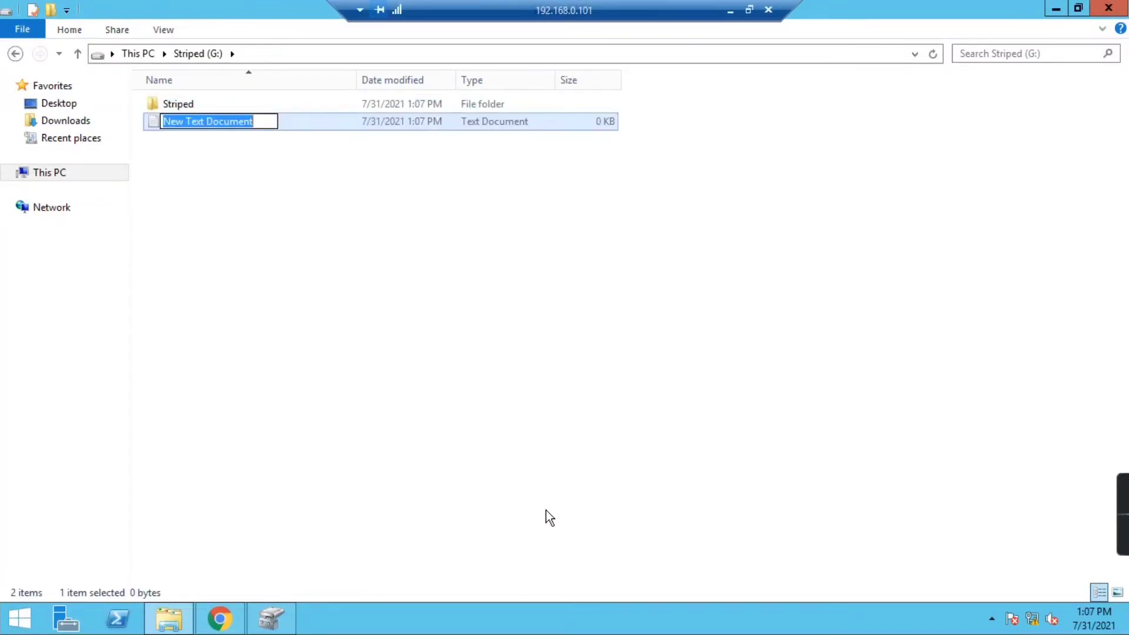
pyautogui.write('test')
pyautogui.press('Return')
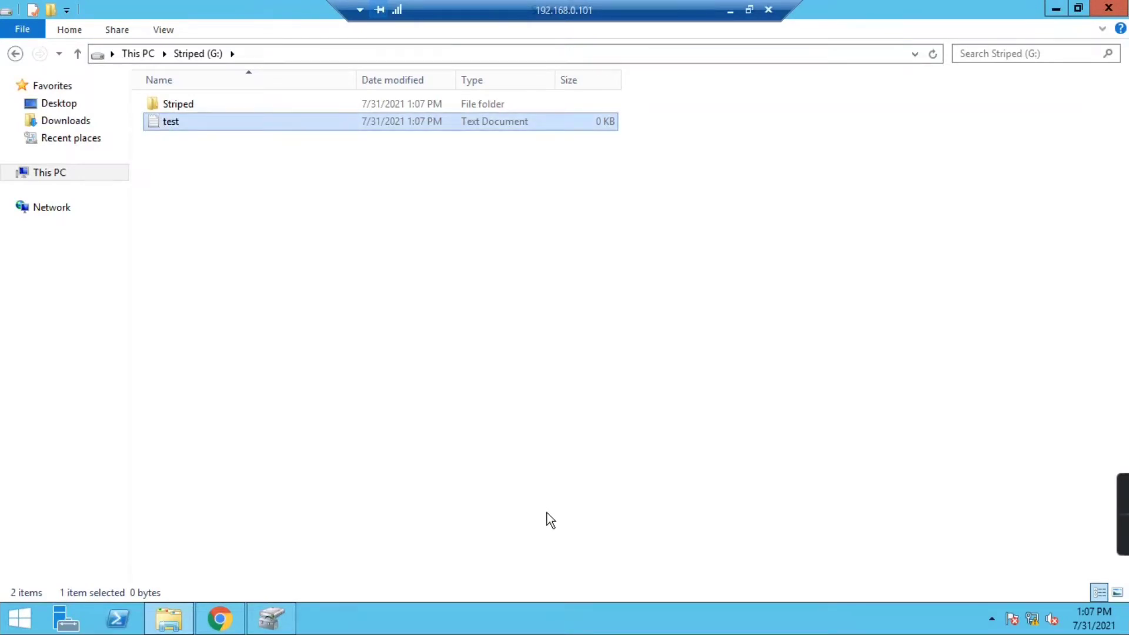
pyautogui.click(547, 513)
pyautogui.click(272, 616)
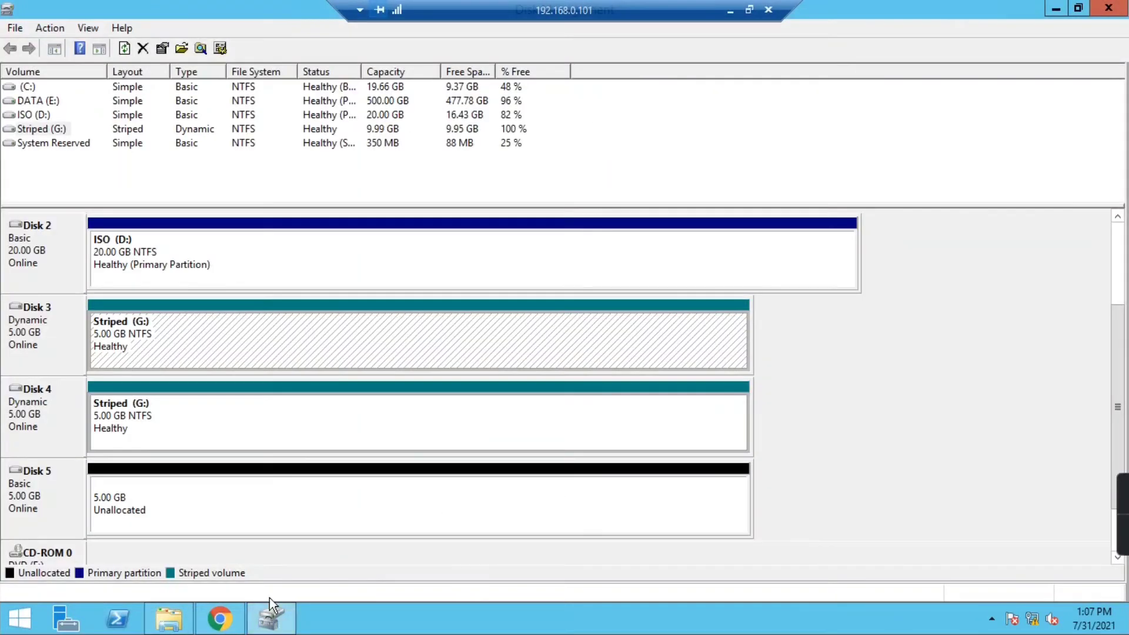
# - Take Disk 4 offline and inspect the failed striped volume parts on Disks 3 and 4
pyautogui.click(202, 431)
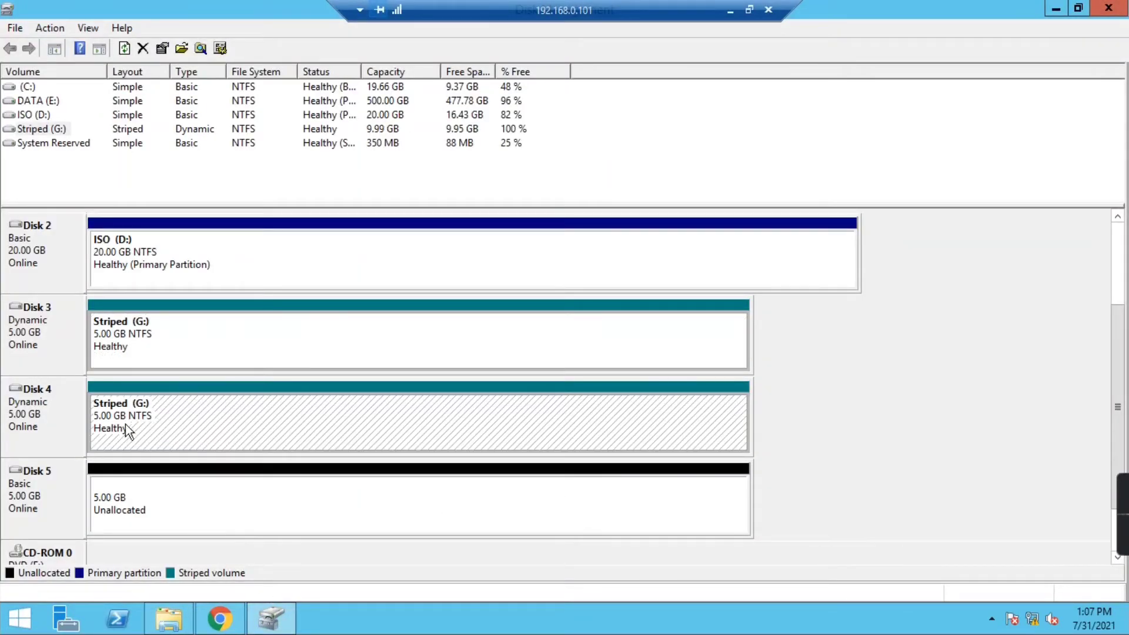
pyautogui.click(34, 417)
pyautogui.rightClick(35, 403)
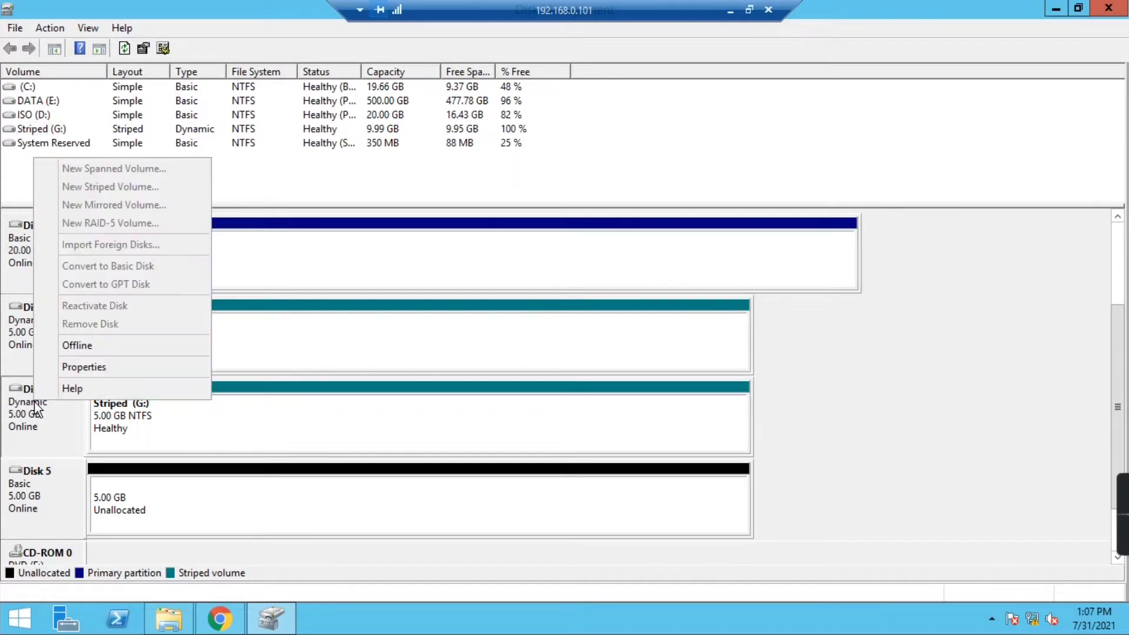
pyautogui.click(84, 350)
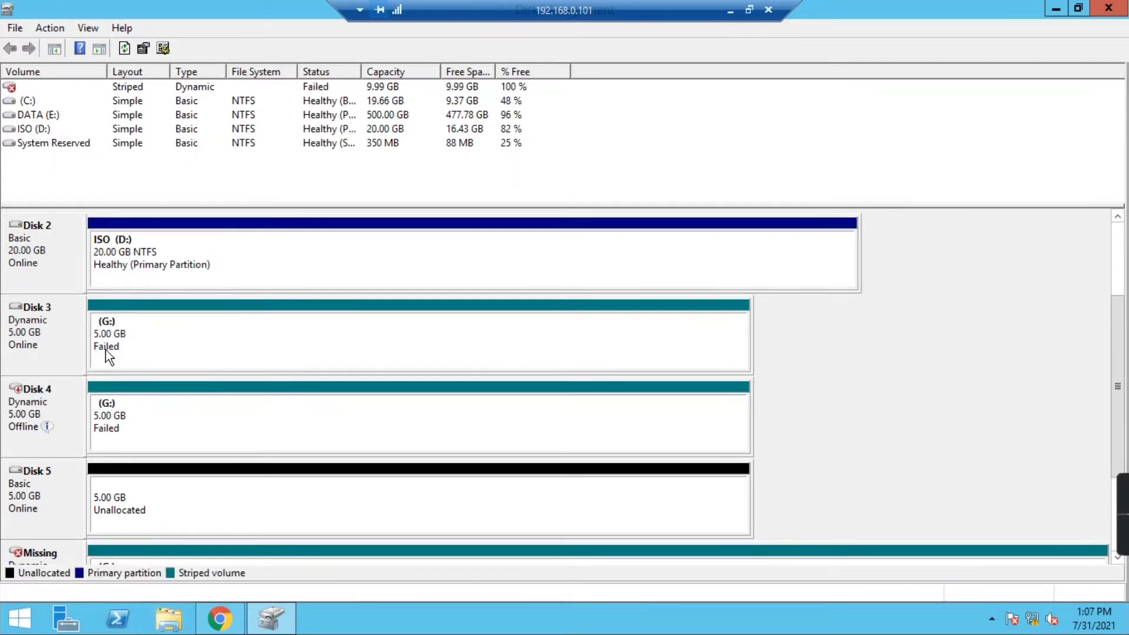
pyautogui.click(128, 418)
pyautogui.click(147, 347)
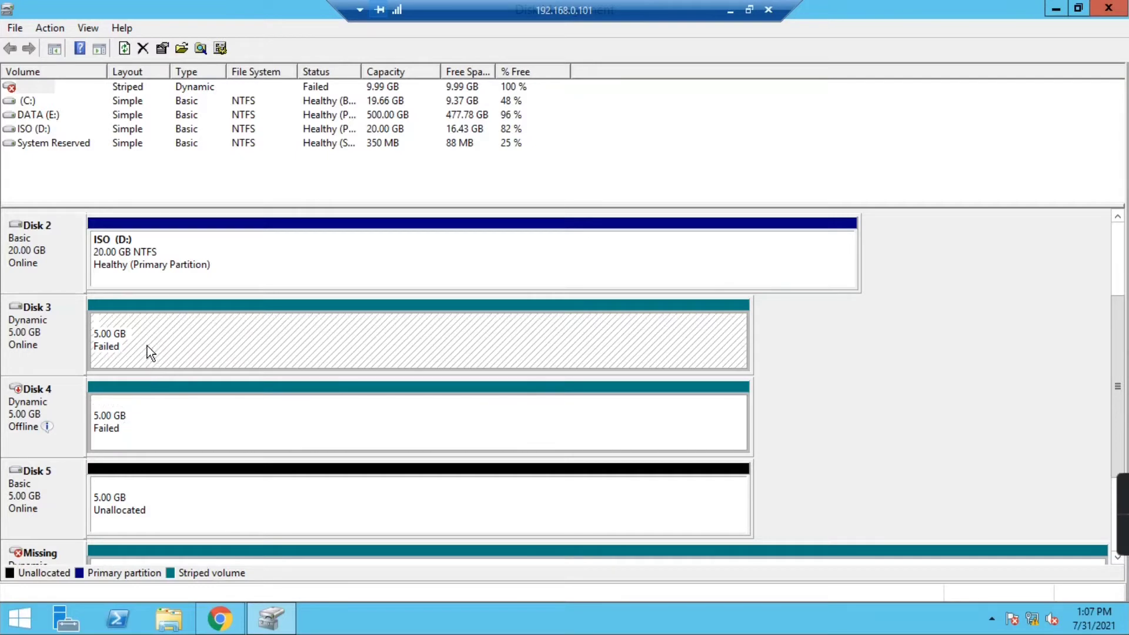
# - Confirm in This PC that G: is gone, then return to Disk Management
pyautogui.click(168, 617)
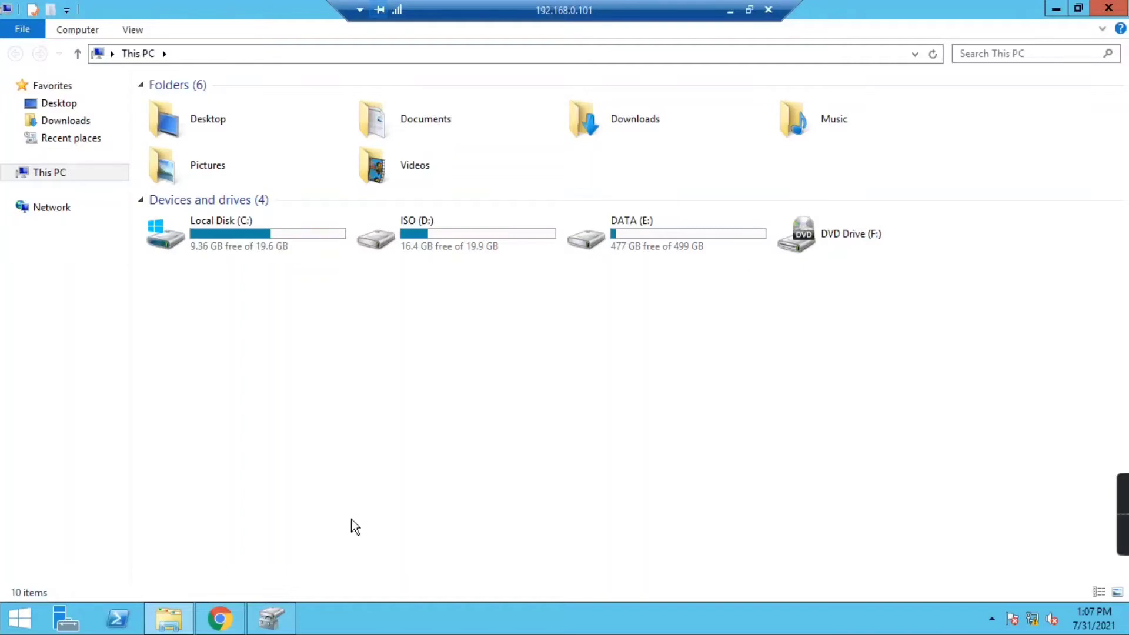
pyautogui.moveTo(270, 618)
pyautogui.click(270, 617)
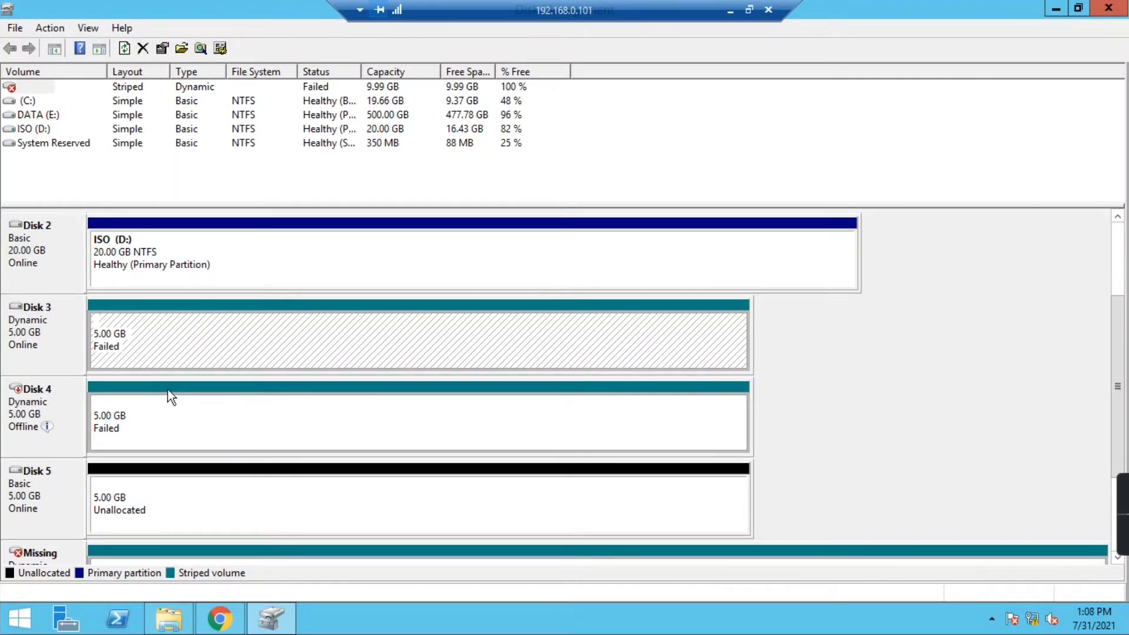
pyautogui.click(27, 405)
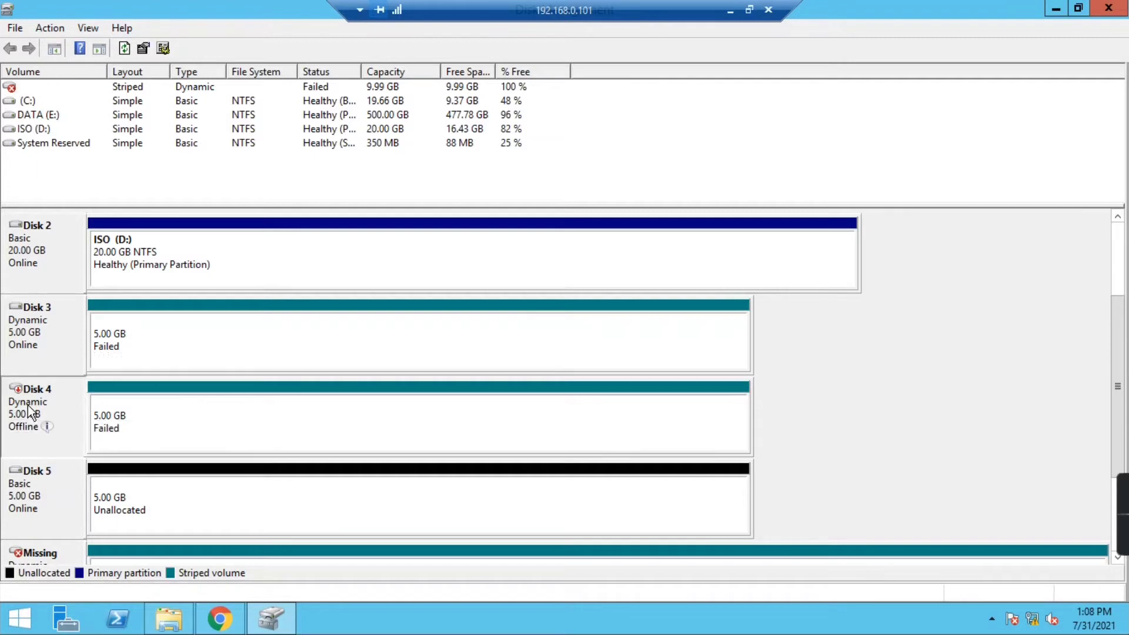
pyautogui.rightClick(27, 405)
pyautogui.click(46, 415)
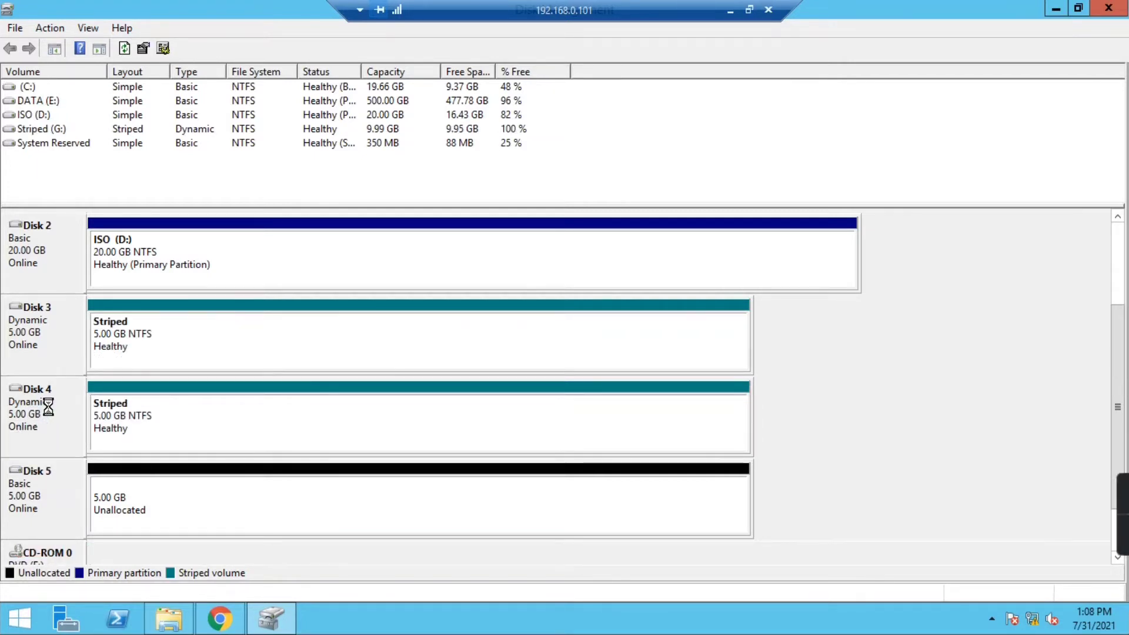
pyautogui.click(143, 426)
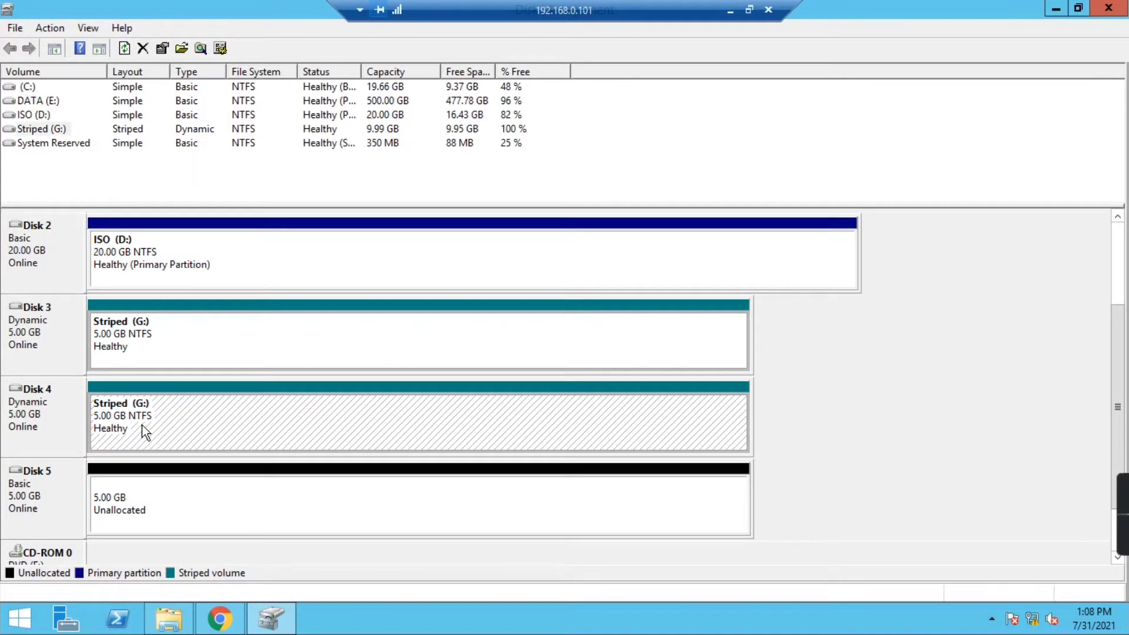
pyautogui.click(147, 344)
pyautogui.click(167, 619)
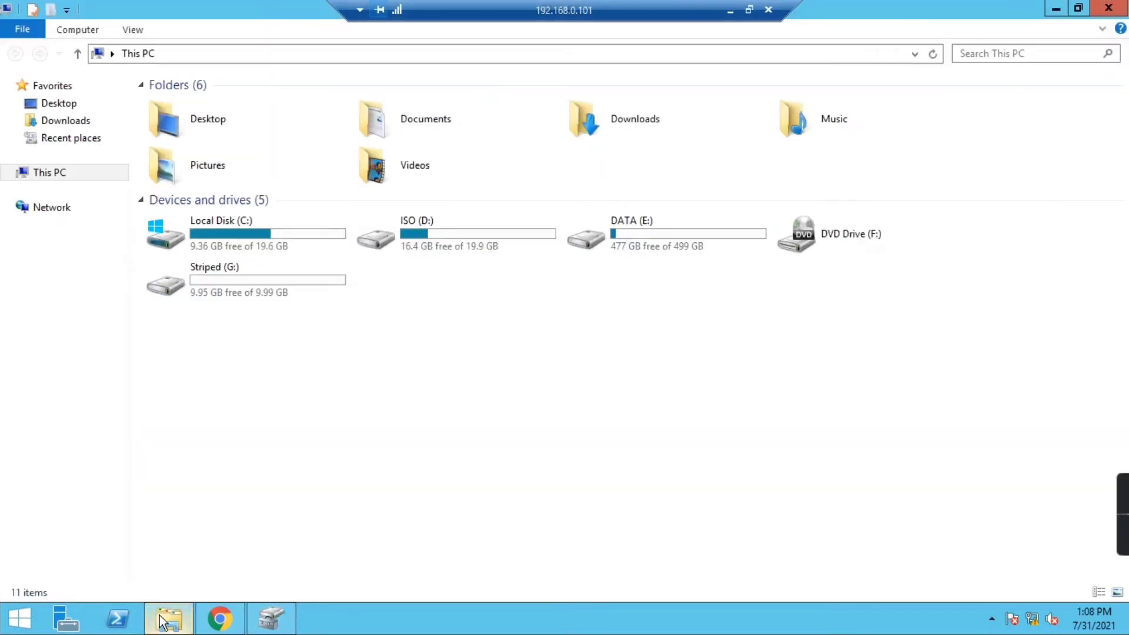
pyautogui.doubleClick(256, 282)
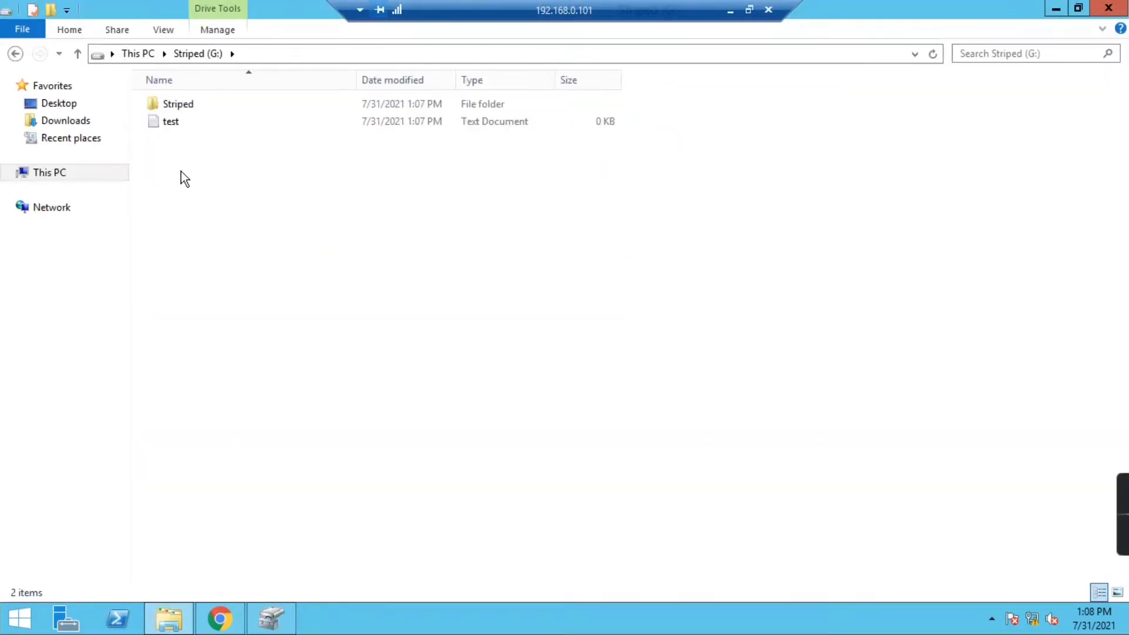
pyautogui.click(16, 53)
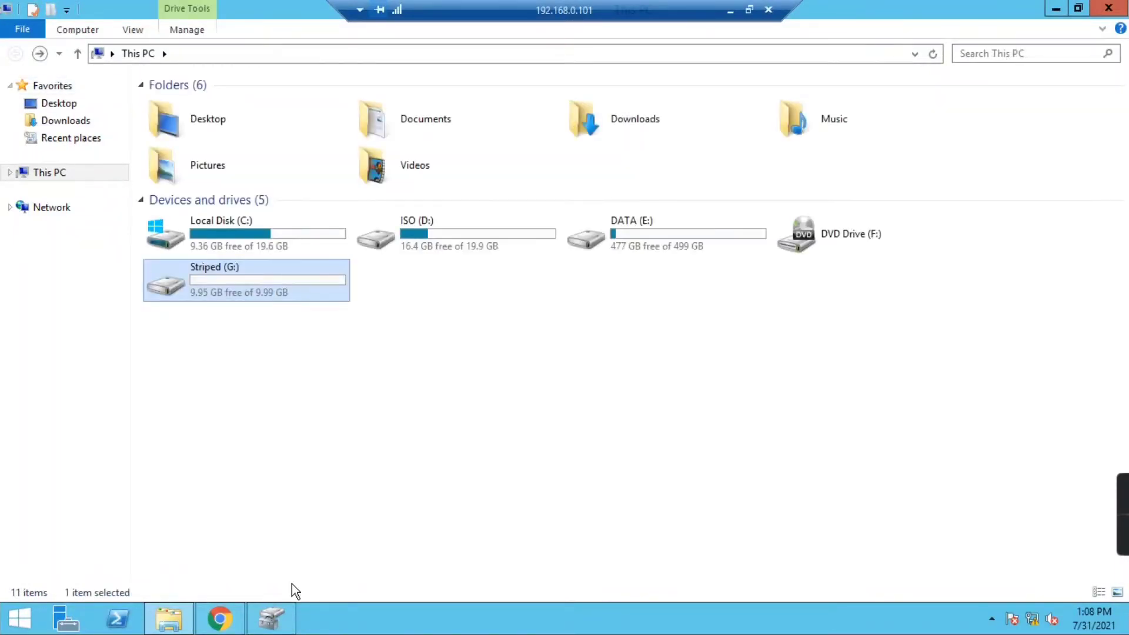
pyautogui.click(271, 618)
pyautogui.click(175, 404)
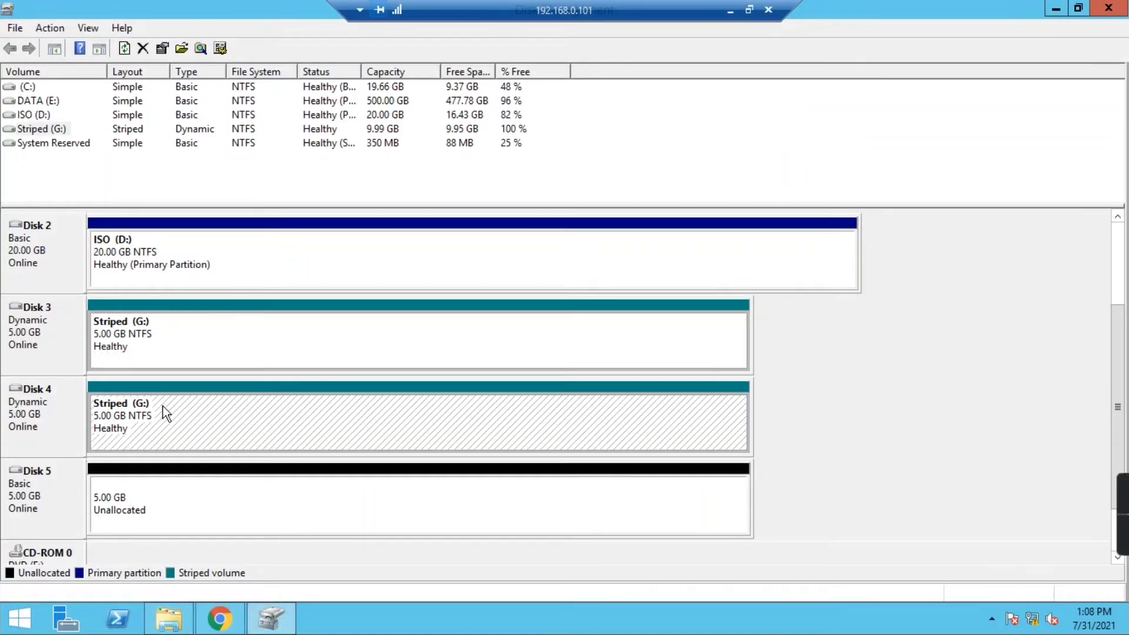
pyautogui.click(136, 507)
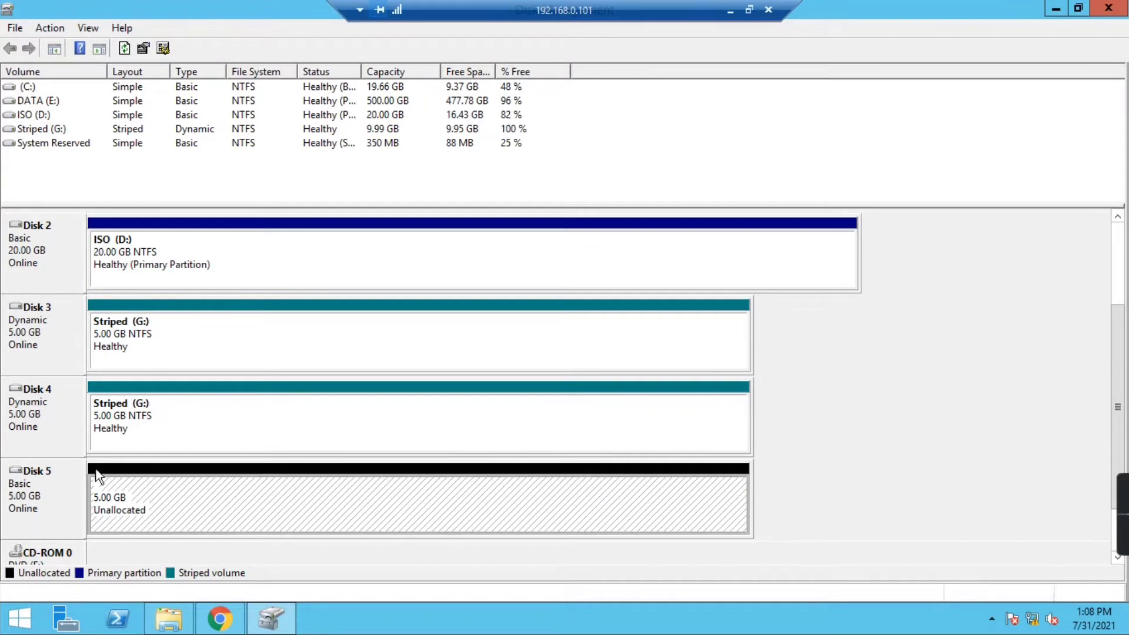
pyautogui.click(139, 424)
pyautogui.click(149, 495)
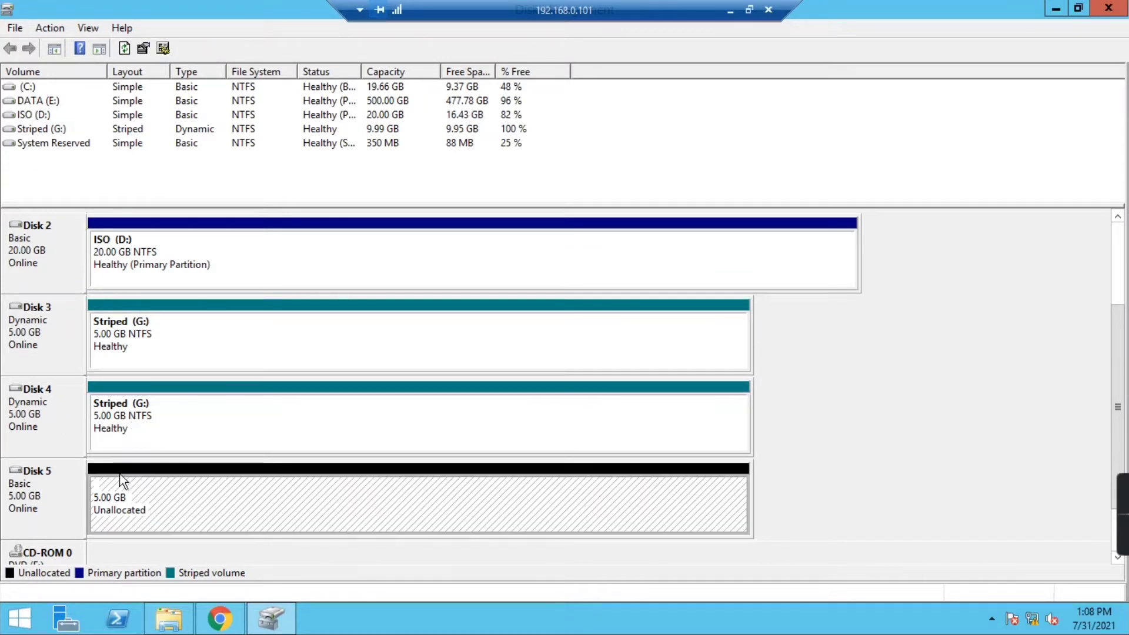
pyautogui.click(138, 407)
pyautogui.click(152, 344)
pyautogui.rightClick(160, 331)
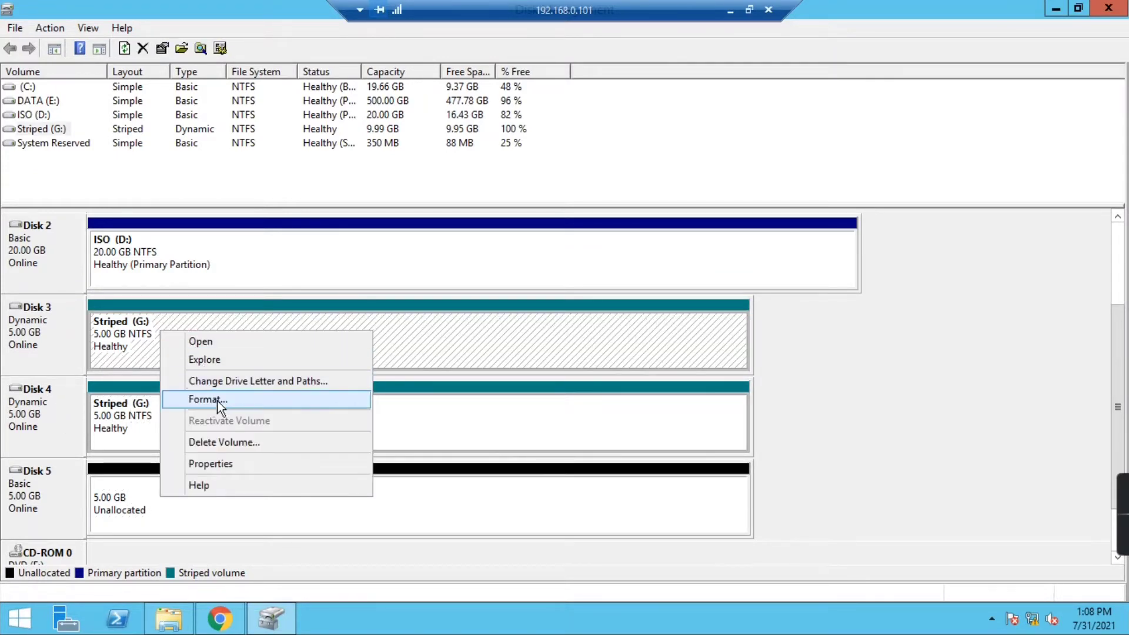
pyautogui.click(124, 503)
pyautogui.rightClick(124, 503)
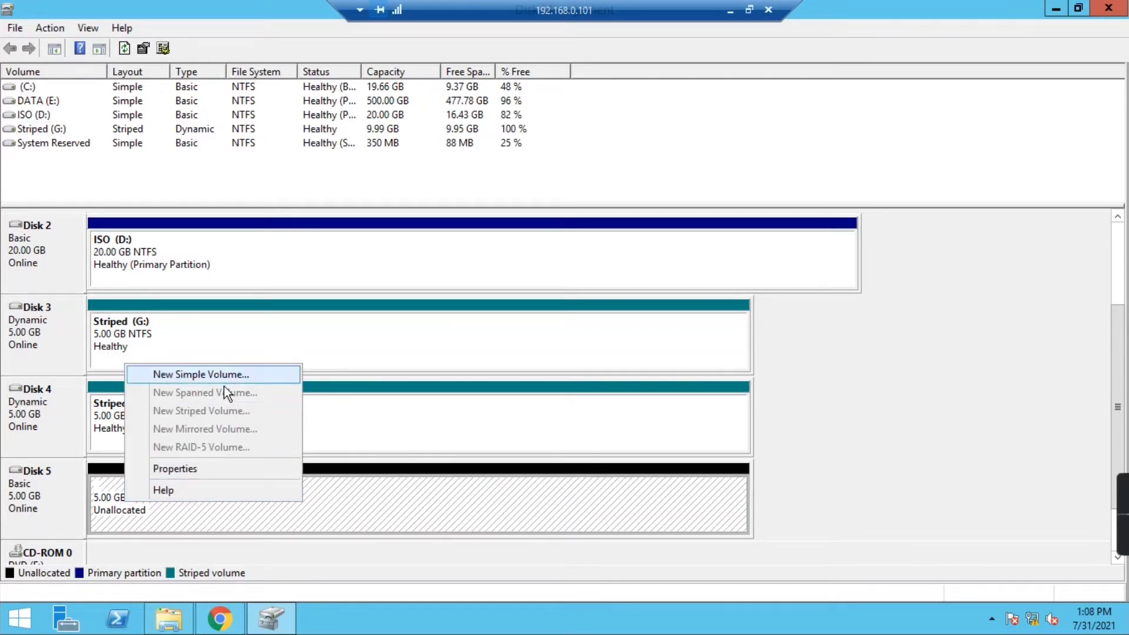
pyautogui.click(336, 353)
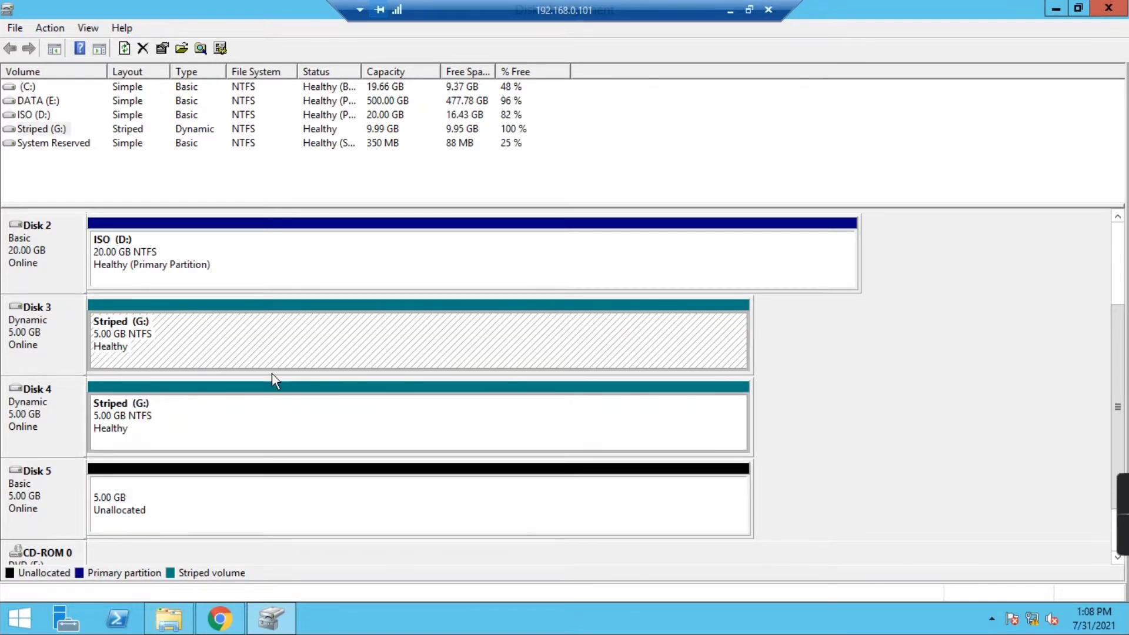
pyautogui.click(55, 409)
# - Delete the Striped (G:) volume from Disk 4 and confirm the deletion
pyautogui.click(176, 433)
pyautogui.rightClick(182, 425)
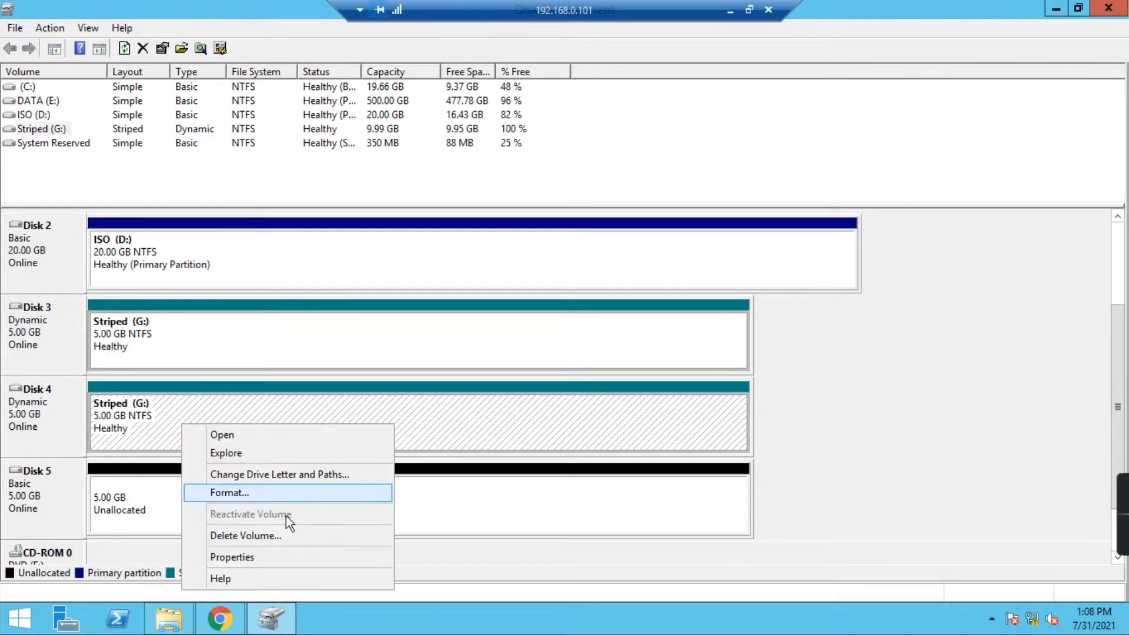
pyautogui.click(253, 538)
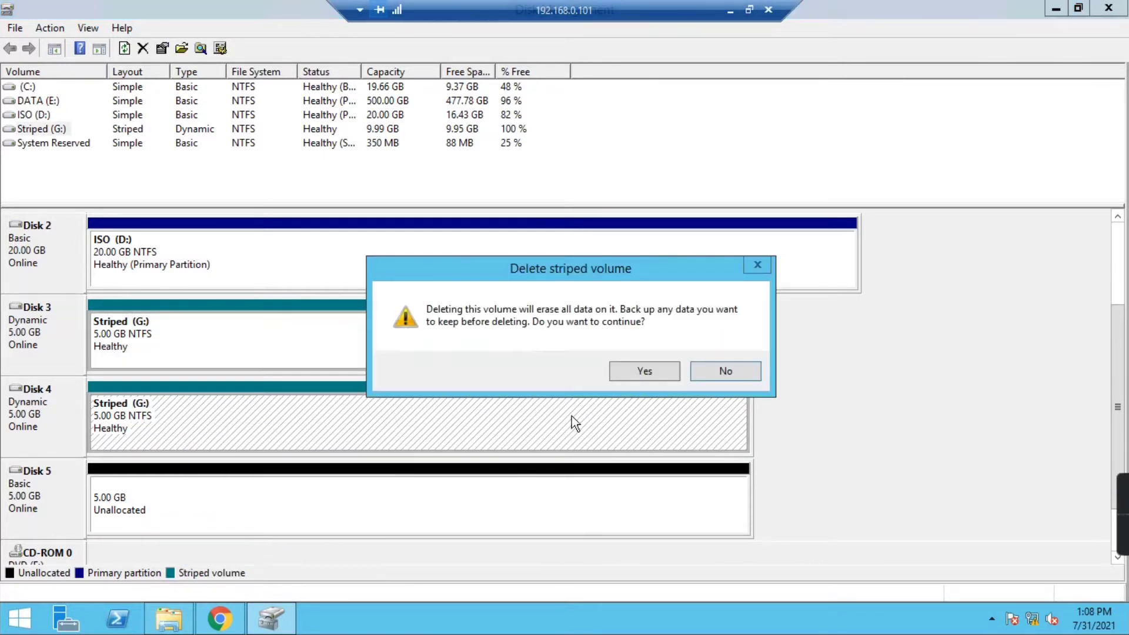
pyautogui.click(626, 375)
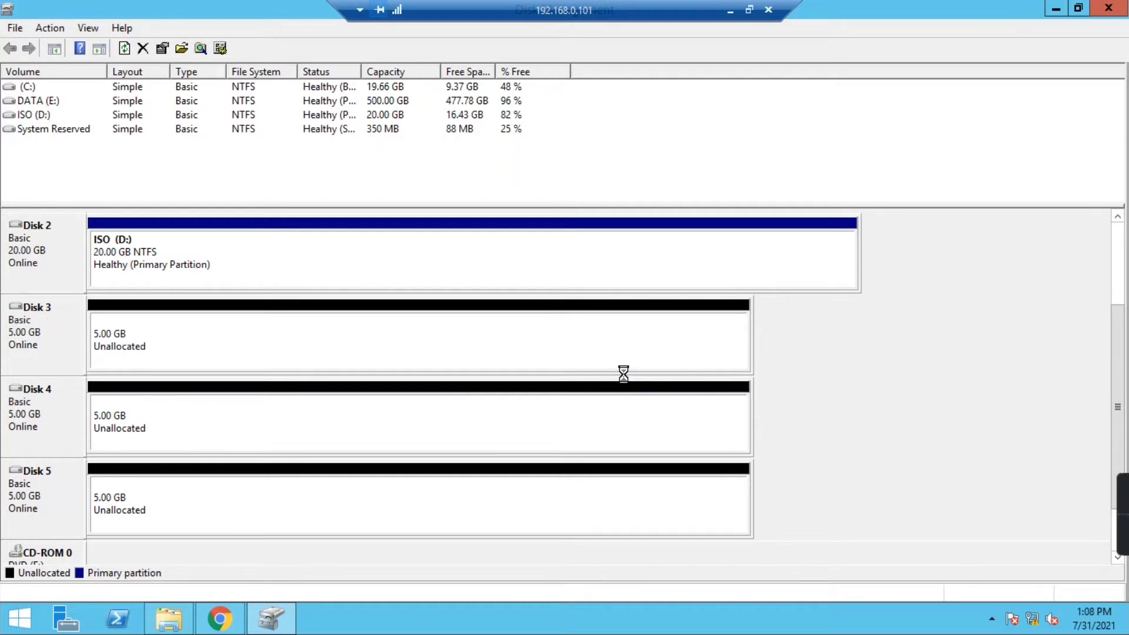
# - Bring up the new-volume options for Disk 3's unallocated space
pyautogui.click(265, 346)
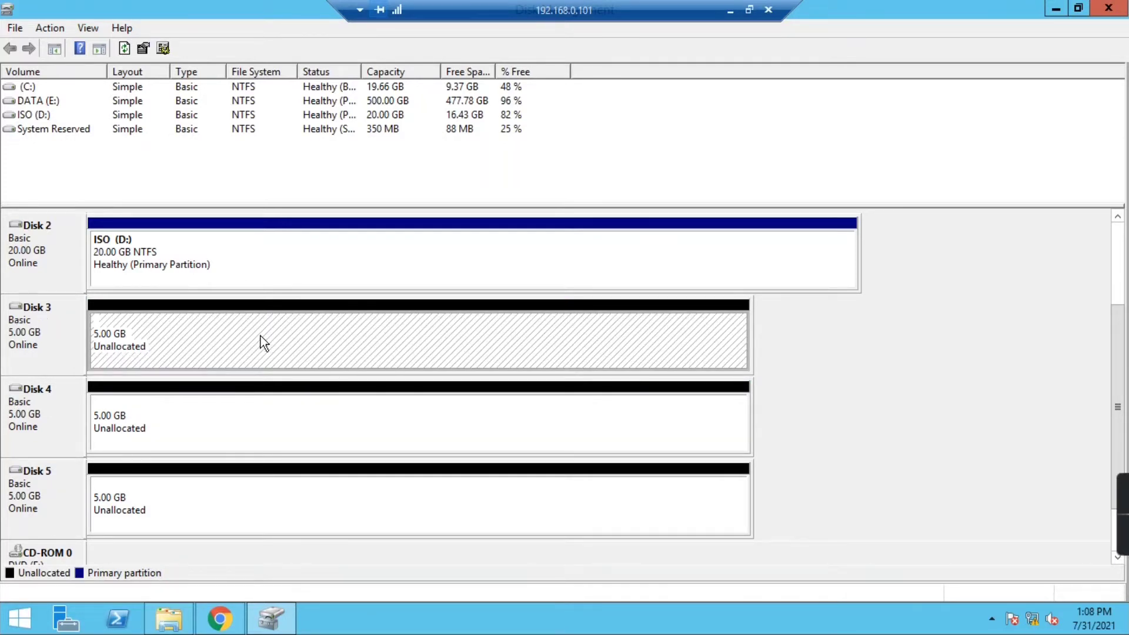
pyautogui.rightClick(260, 336)
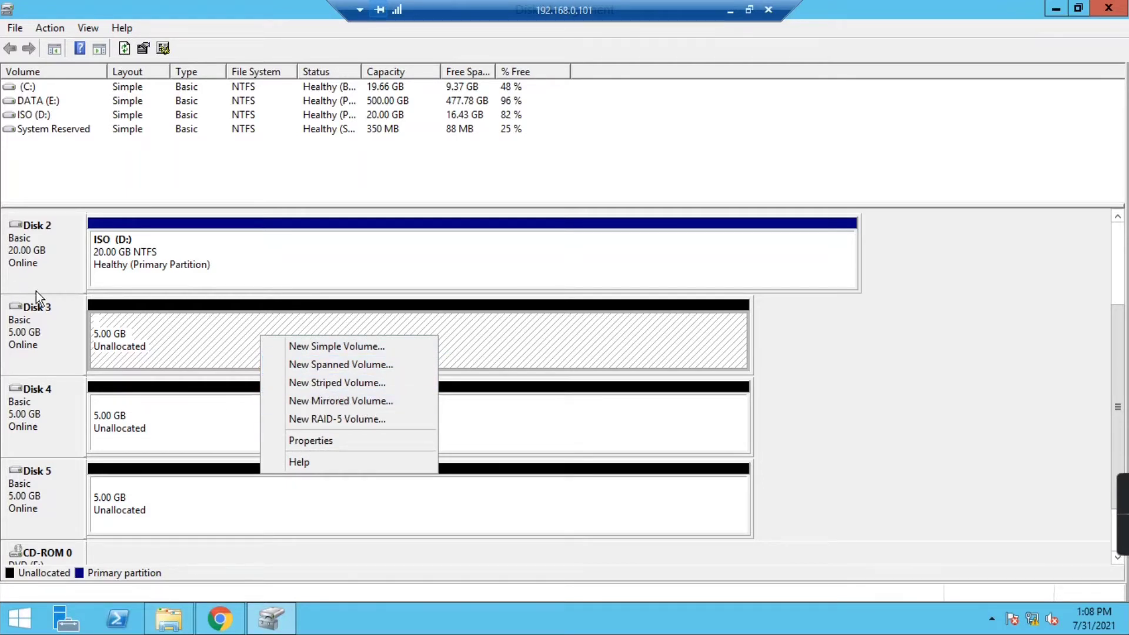
pyautogui.click(37, 328)
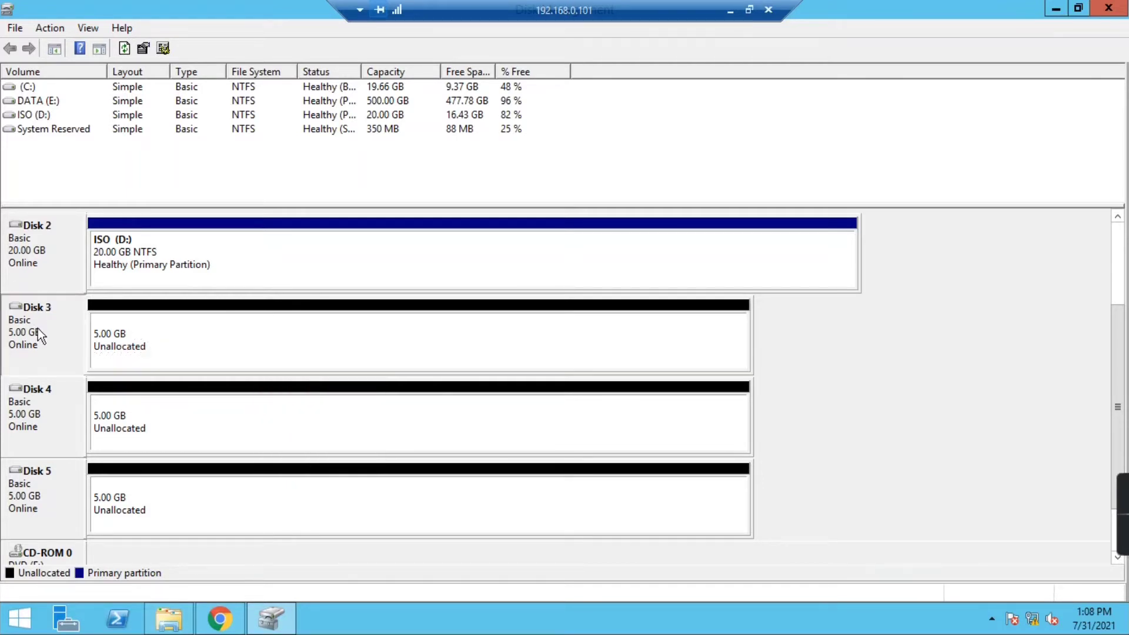
pyautogui.click(192, 342)
pyautogui.rightClick(202, 327)
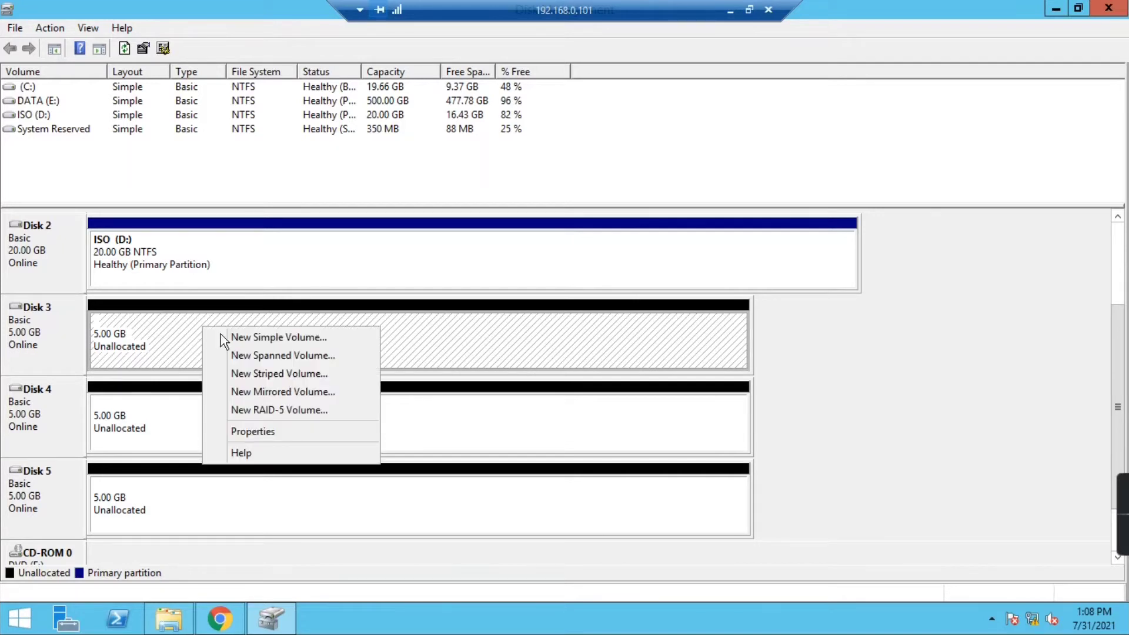
# - Start a new mirrored volume on Disk 3 and add Disk 4 as its mirror
pyautogui.click(261, 391)
pyautogui.moveTo(275, 90); pyautogui.dragTo(518, 130)
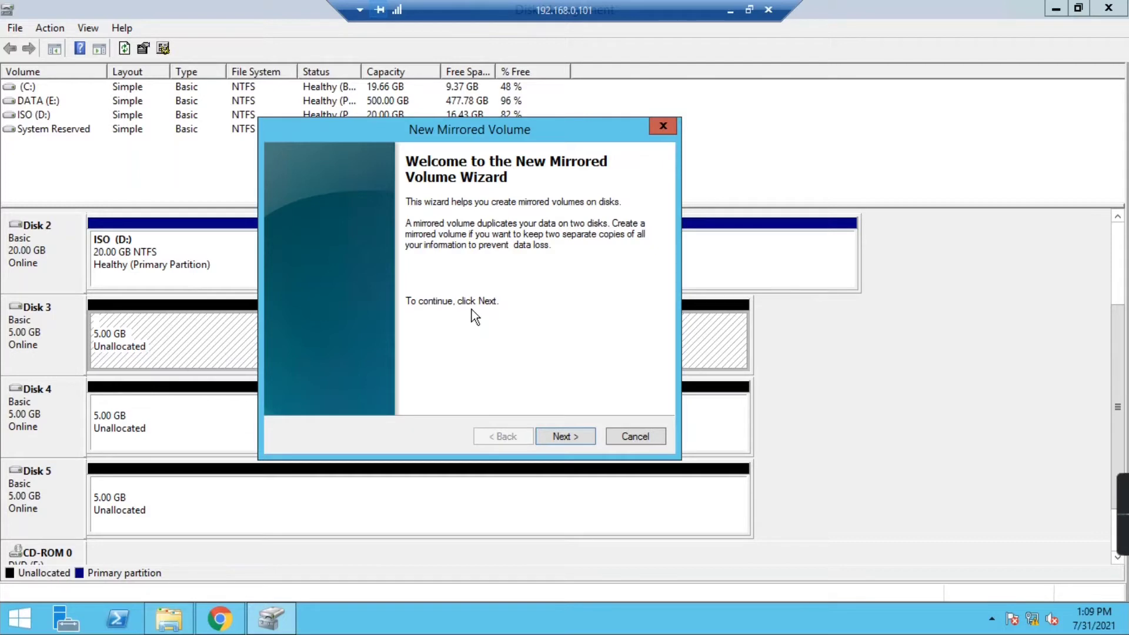
pyautogui.click(563, 438)
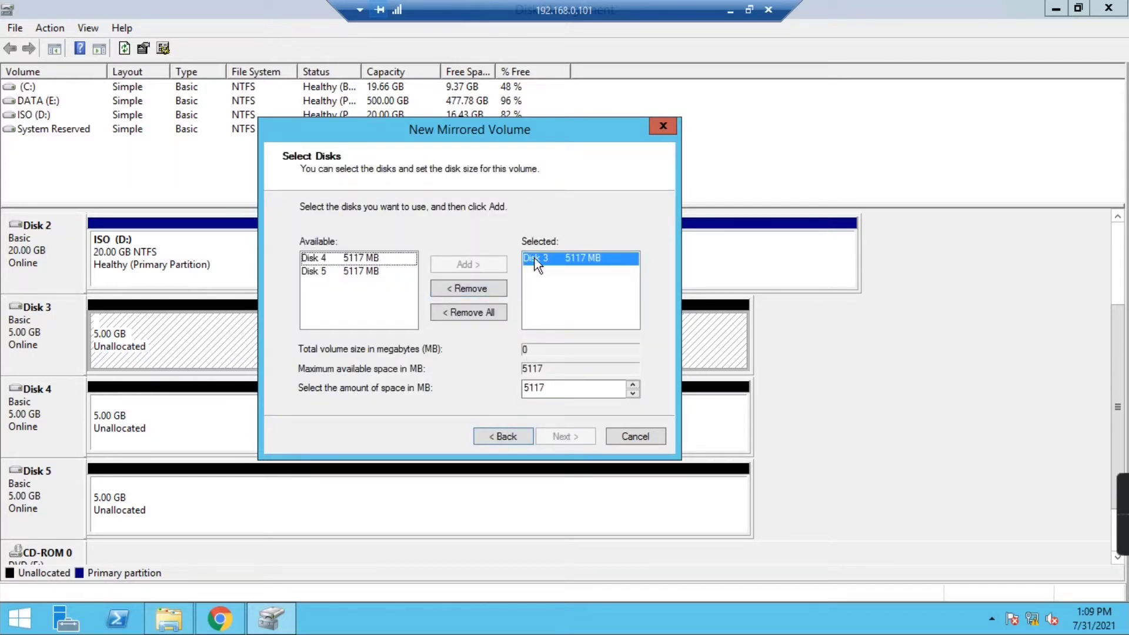
pyautogui.click(356, 258)
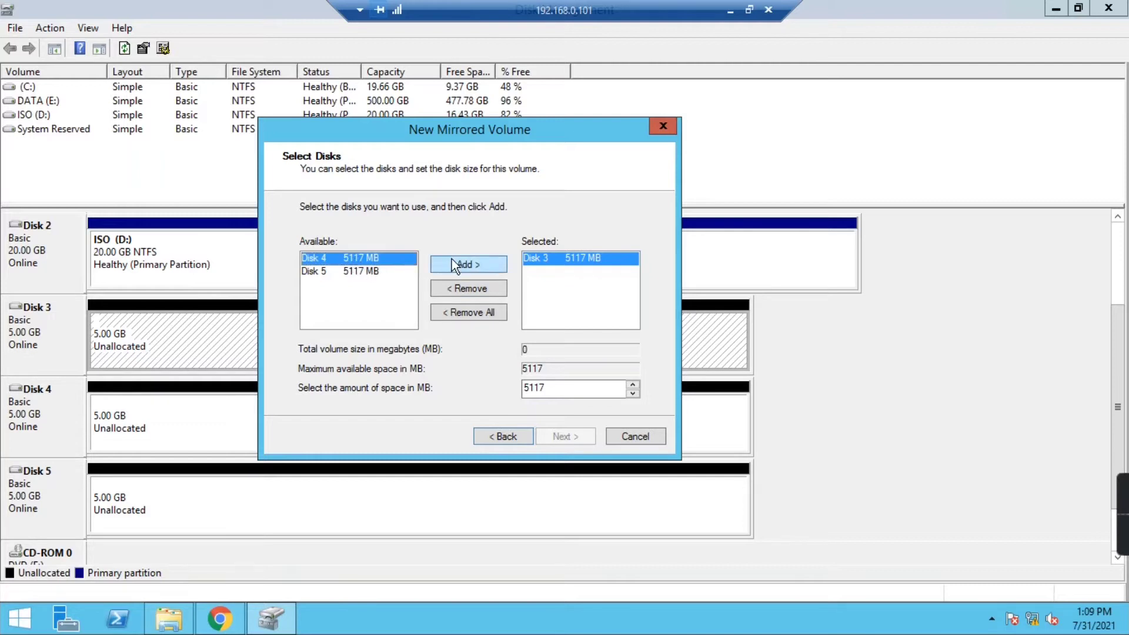
pyautogui.click(454, 266)
pyautogui.click(560, 439)
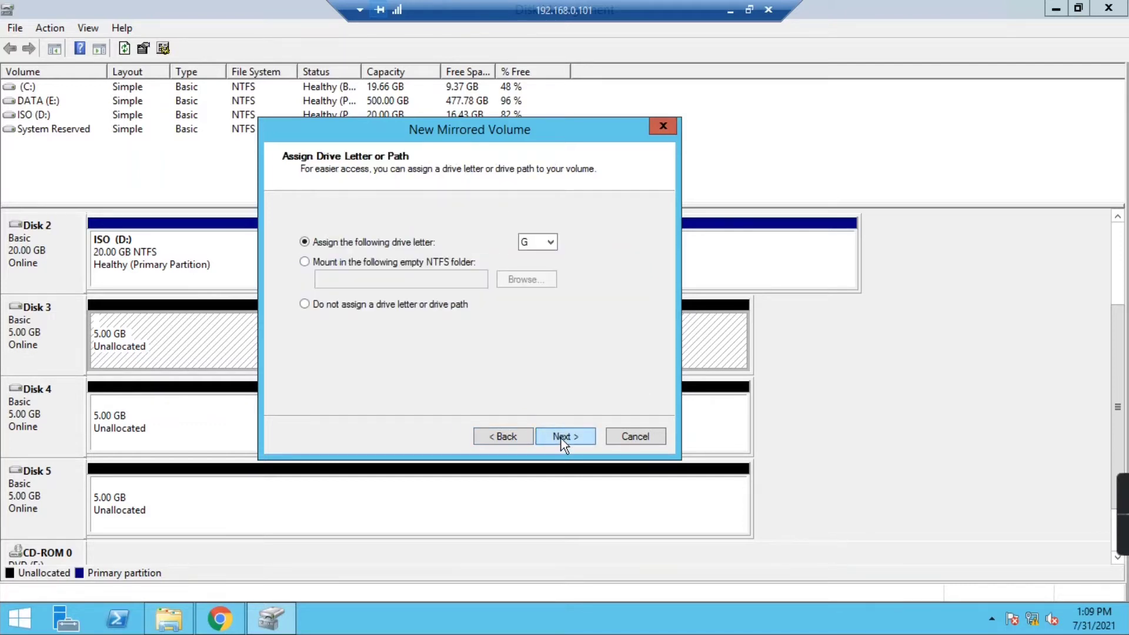
# - Keep drive letter G, label the NTFS volume RAID0, and finish the wizard
pyautogui.click(565, 438)
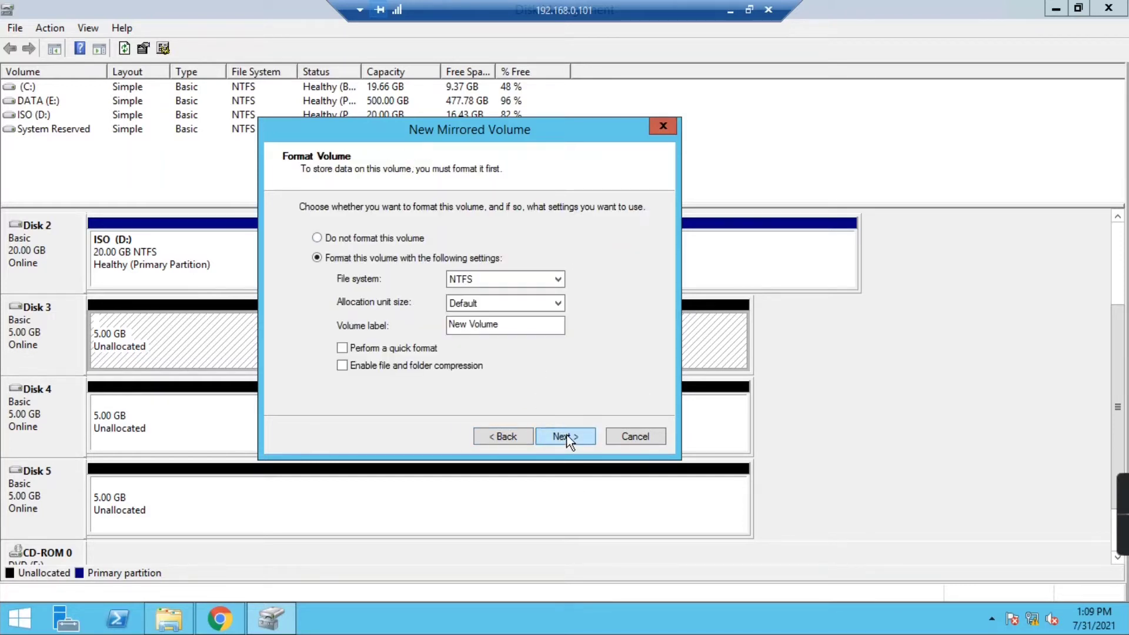
pyautogui.moveTo(510, 326); pyautogui.dragTo(443, 322)
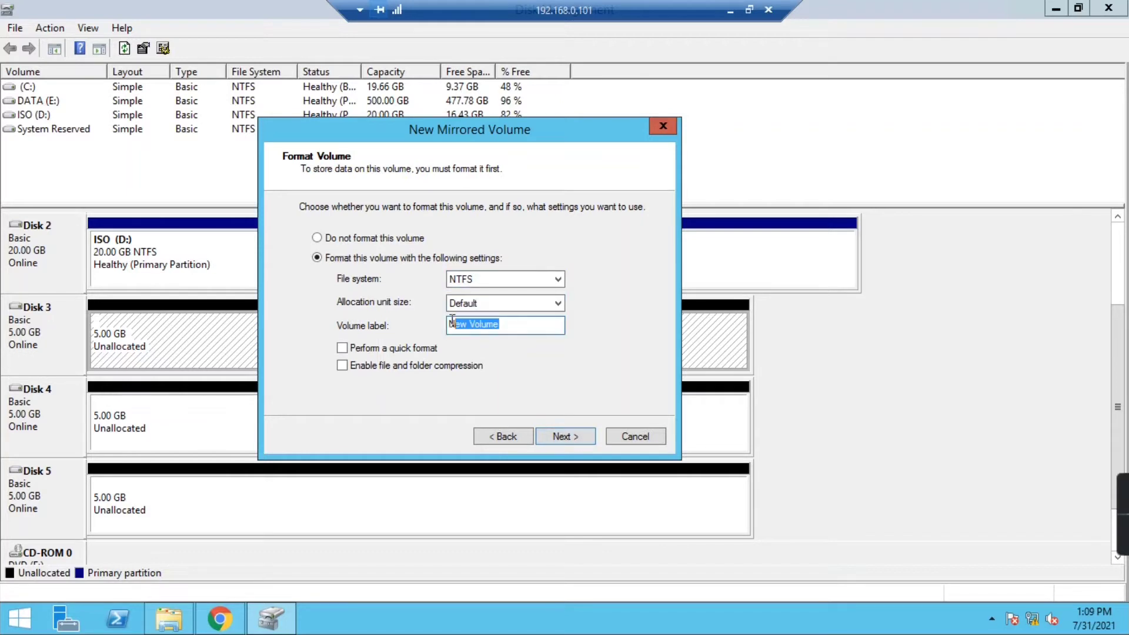
pyautogui.write('RAID0')
pyautogui.click(579, 433)
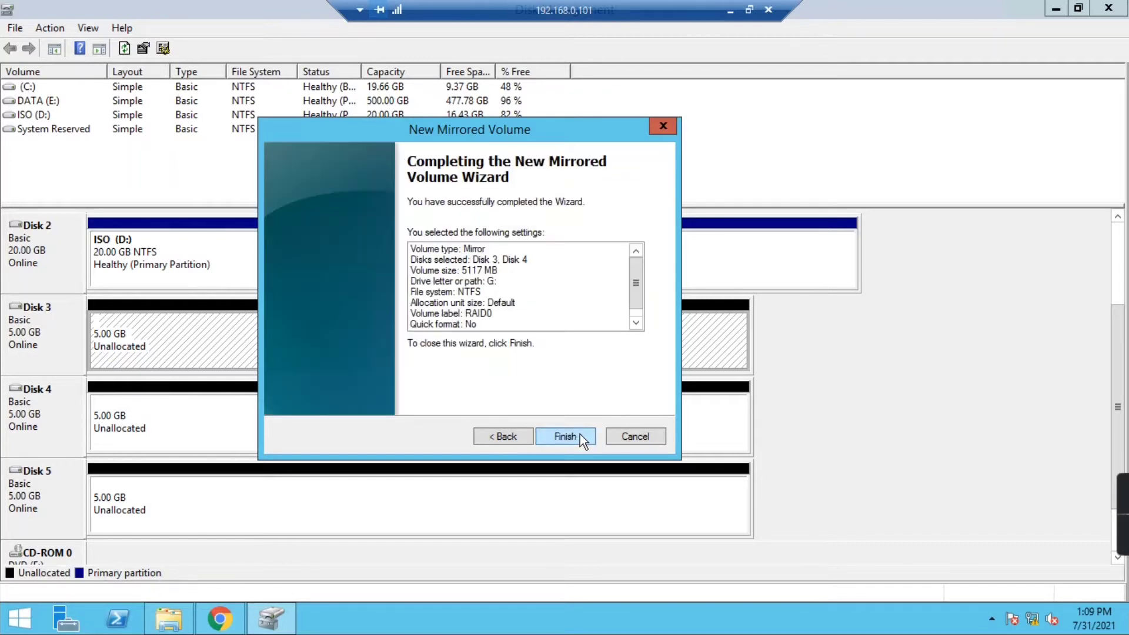
pyautogui.click(579, 434)
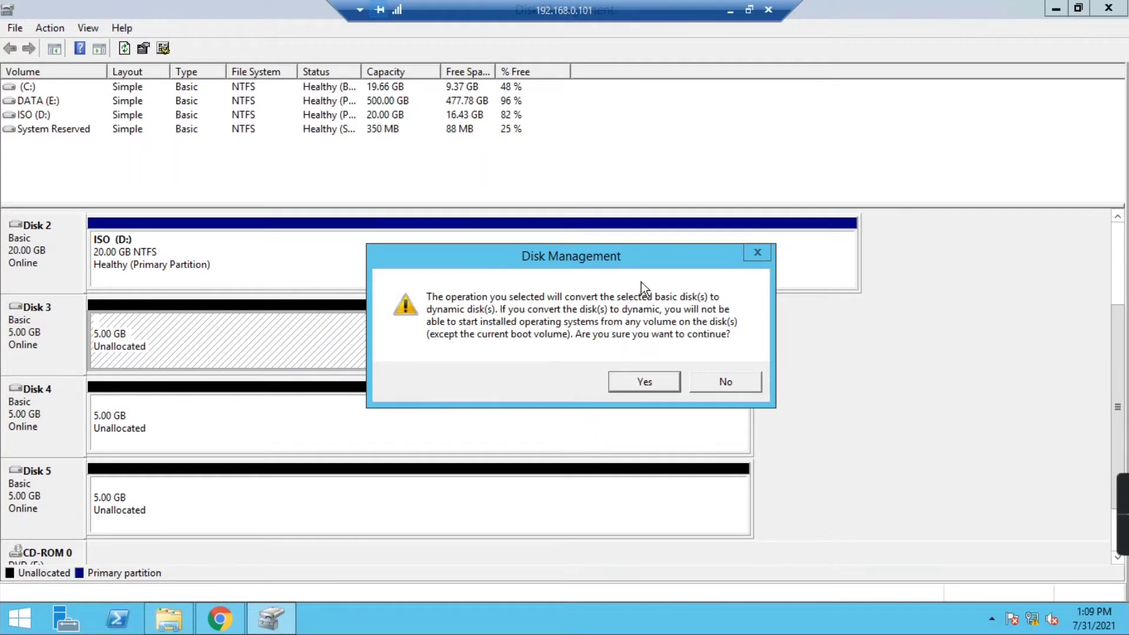
# - Approve converting Disks 3 and 4 to dynamic and check both RAID0 (G:) extents
pyautogui.click(644, 382)
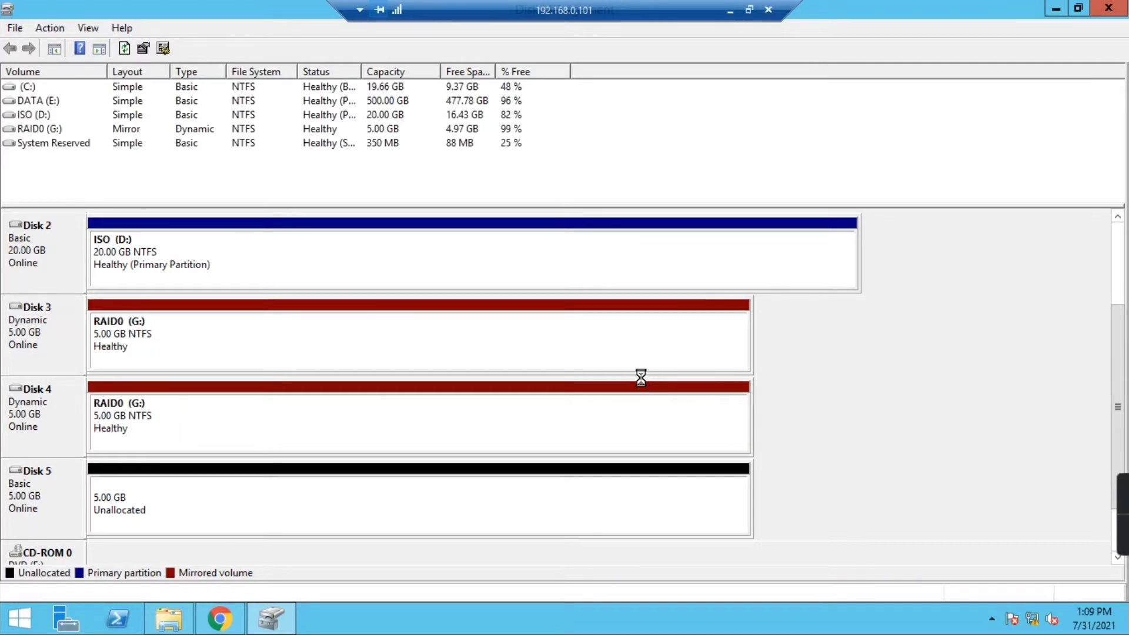
pyautogui.click(189, 341)
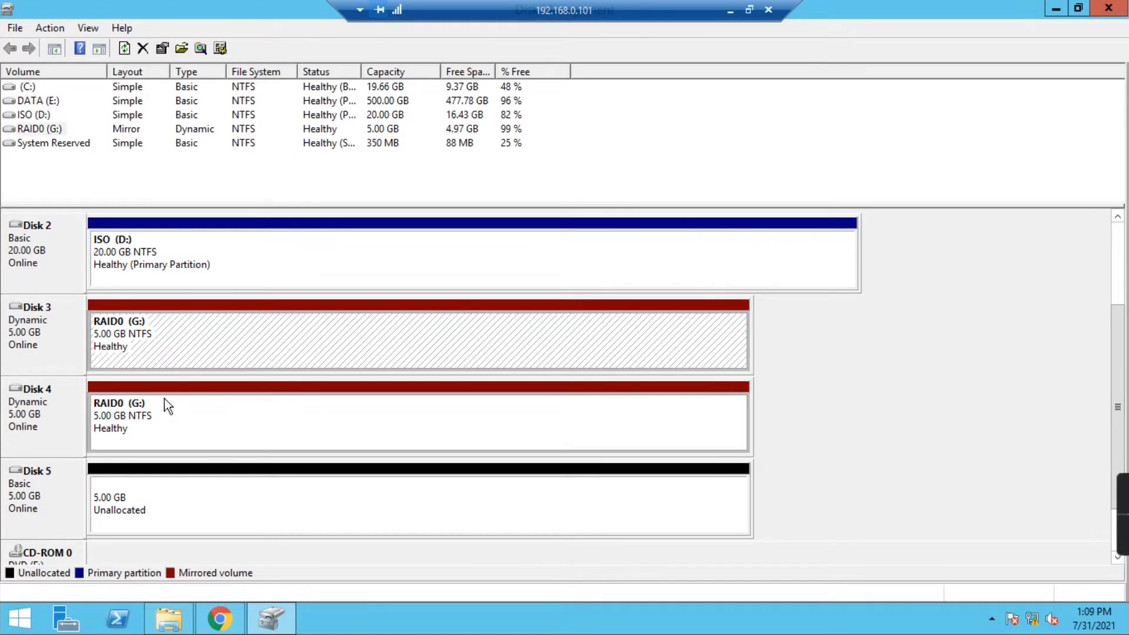
pyautogui.click(152, 419)
pyautogui.click(112, 341)
pyautogui.click(118, 415)
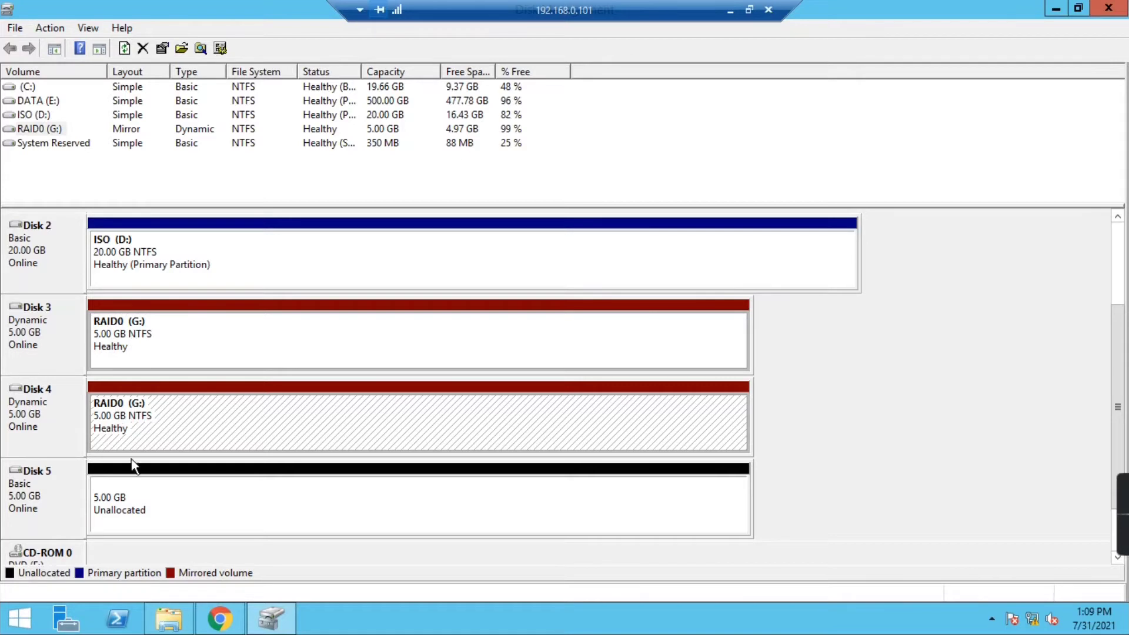
pyautogui.click(170, 620)
# - Open the RAID0 (G:) drive and create a folder named 'Mirror Volm'
pyautogui.rightClick(241, 333)
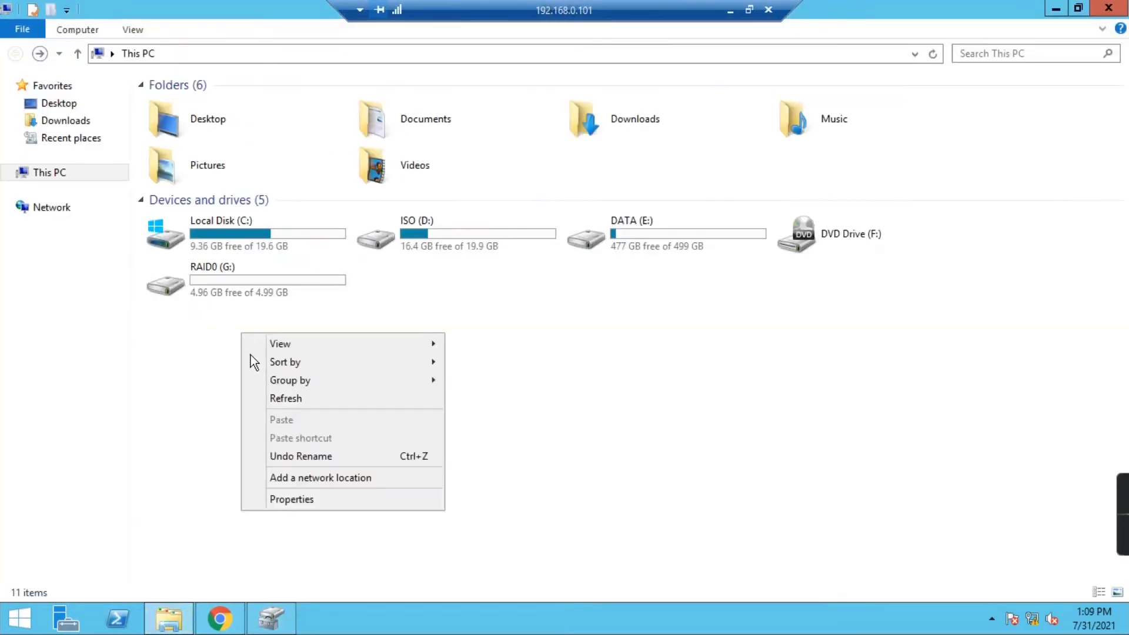
pyautogui.click(253, 327)
pyautogui.click(253, 294)
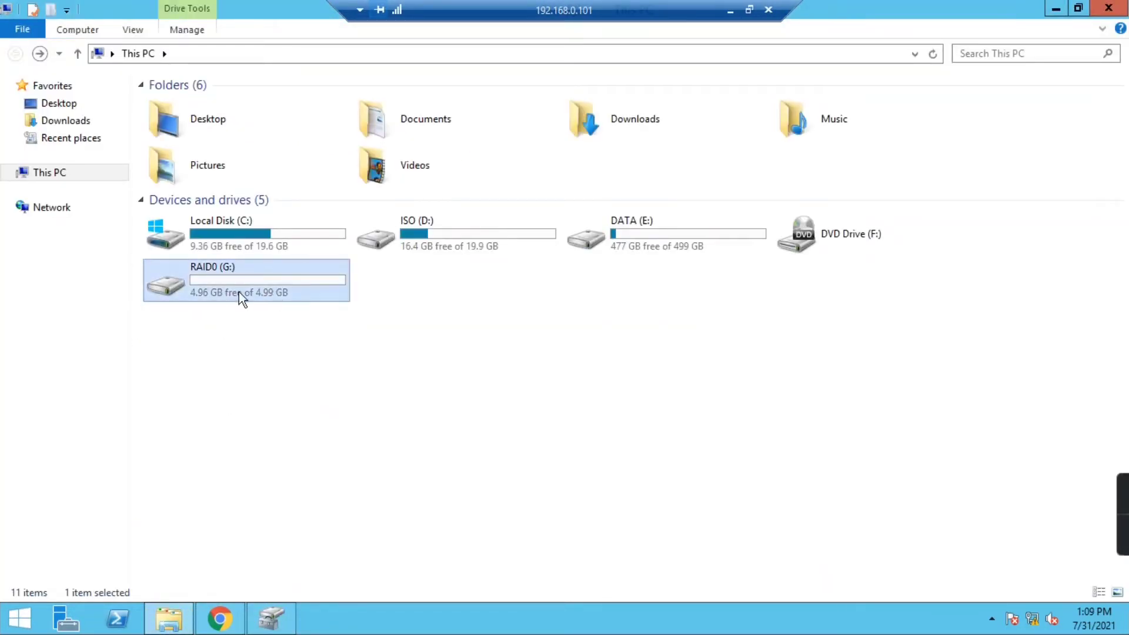
pyautogui.doubleClick(269, 281)
pyautogui.rightClick(315, 227)
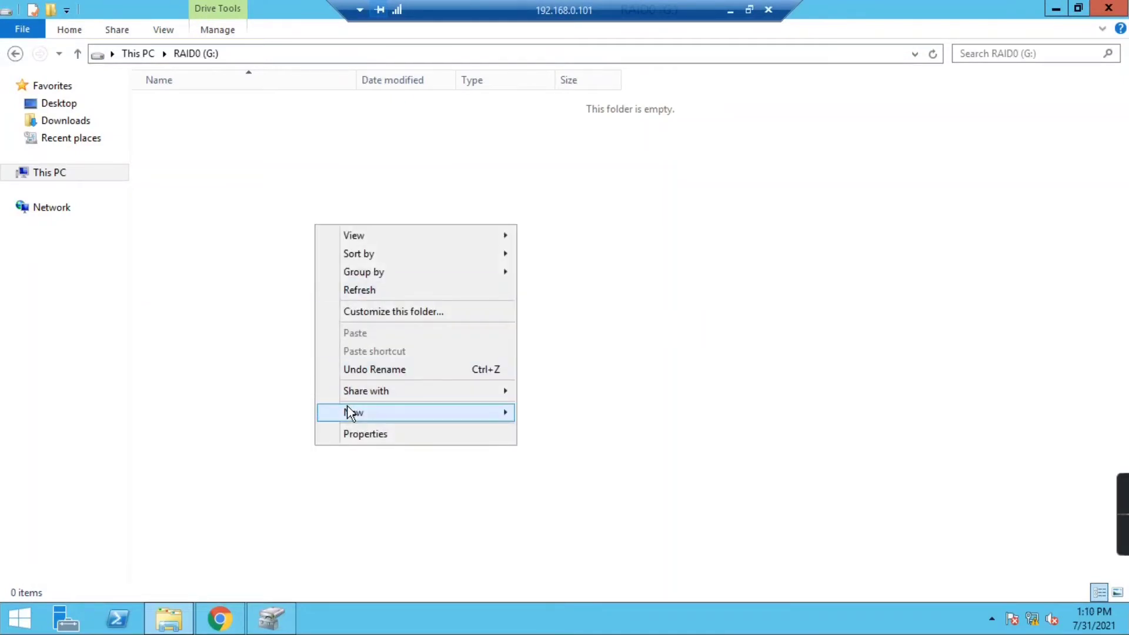
pyautogui.moveTo(347, 412)
pyautogui.click(582, 413)
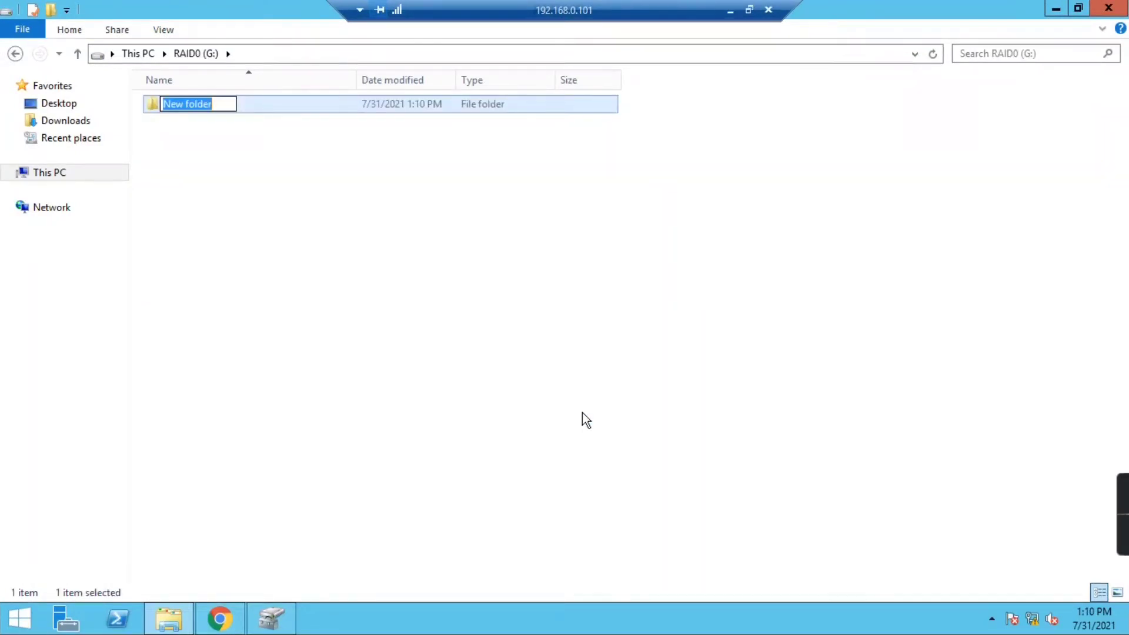
pyautogui.write('RA')
pyautogui.press('BackSpace')
pyautogui.press('BackSpace')
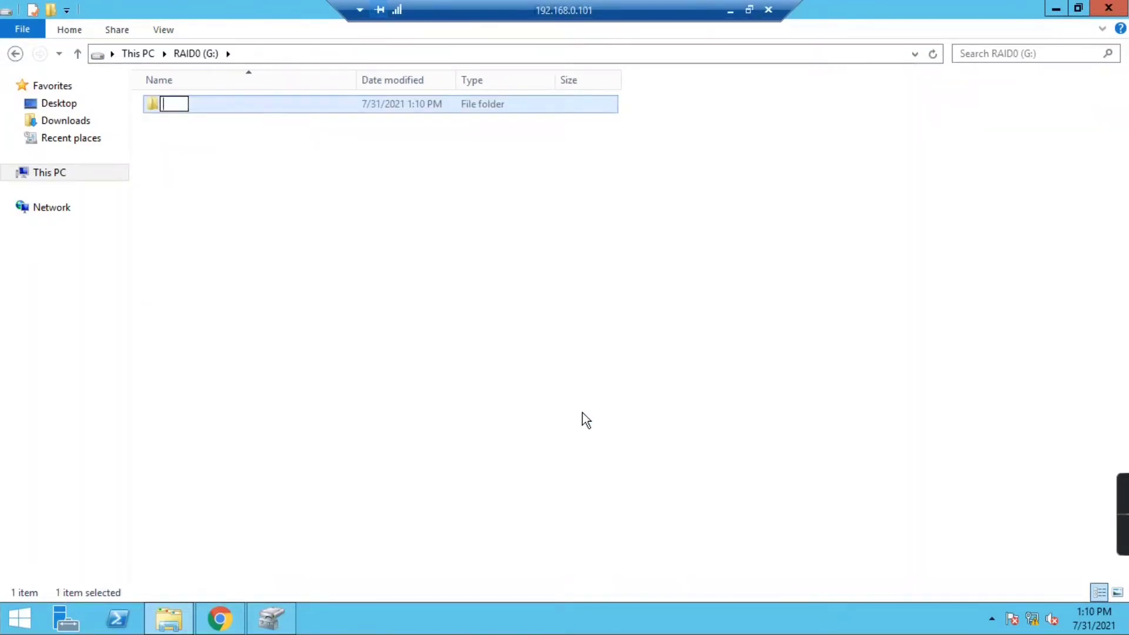
pyautogui.write('Mirrored')
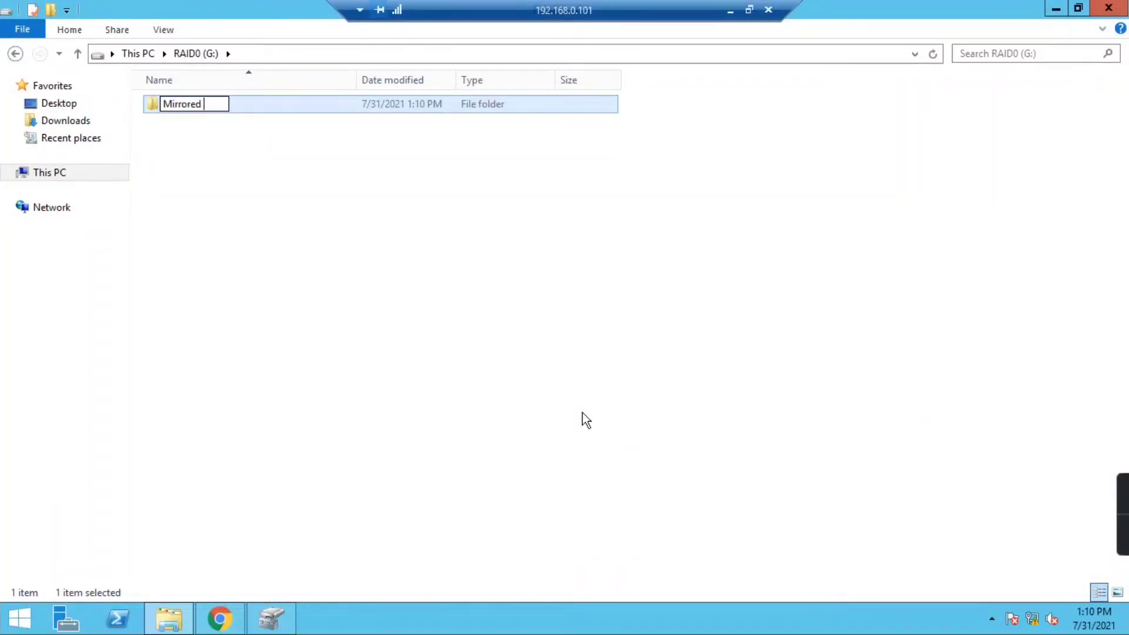
pyautogui.press('BackSpace')
pyautogui.press('BackSpace')
pyautogui.press('BackSpace')
pyautogui.press('BackSpace')
pyautogui.press('BackSpace')
pyautogui.write('or Volm')
pyautogui.press('Return')
# - Create a text document named 'RAID0' on the drive and return to This PC
pyautogui.rightClick(569, 413)
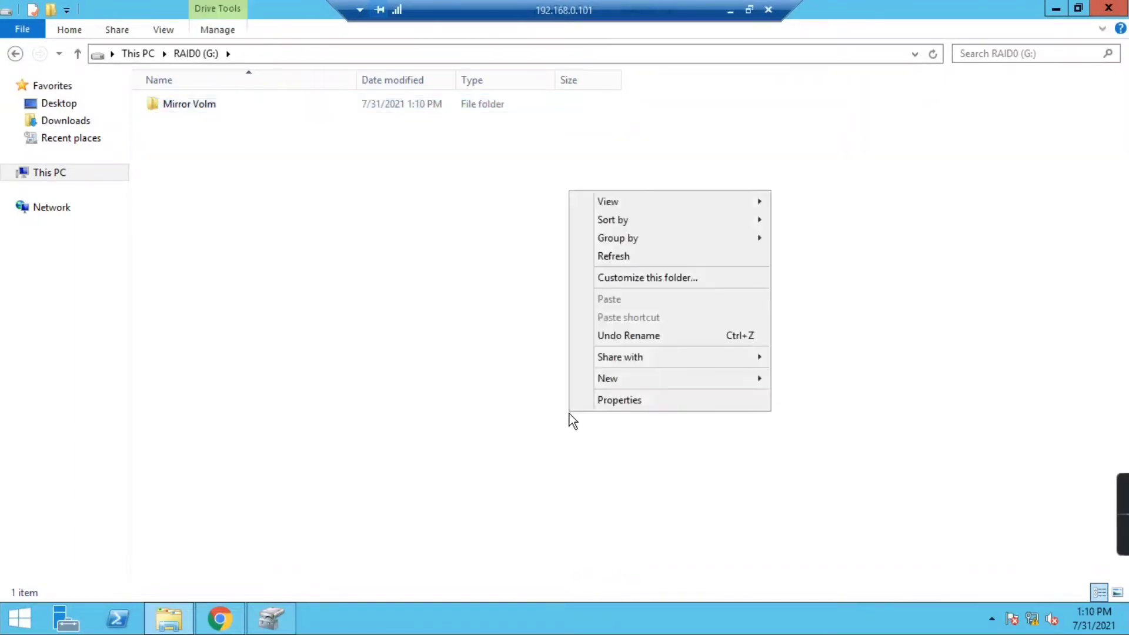
pyautogui.moveTo(629, 379)
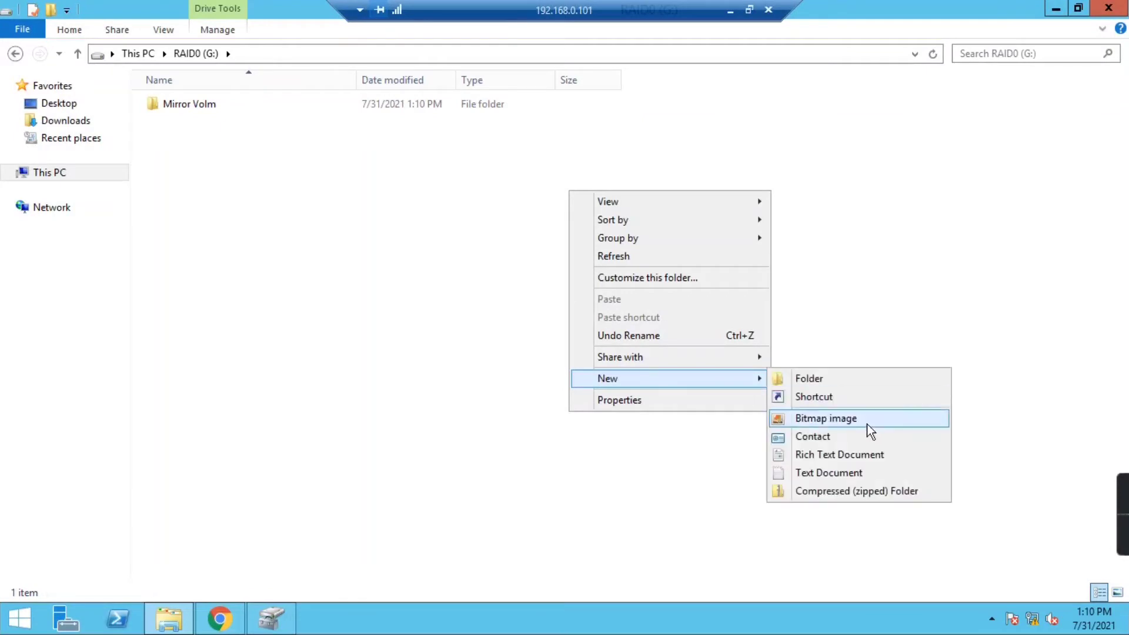
pyautogui.click(829, 476)
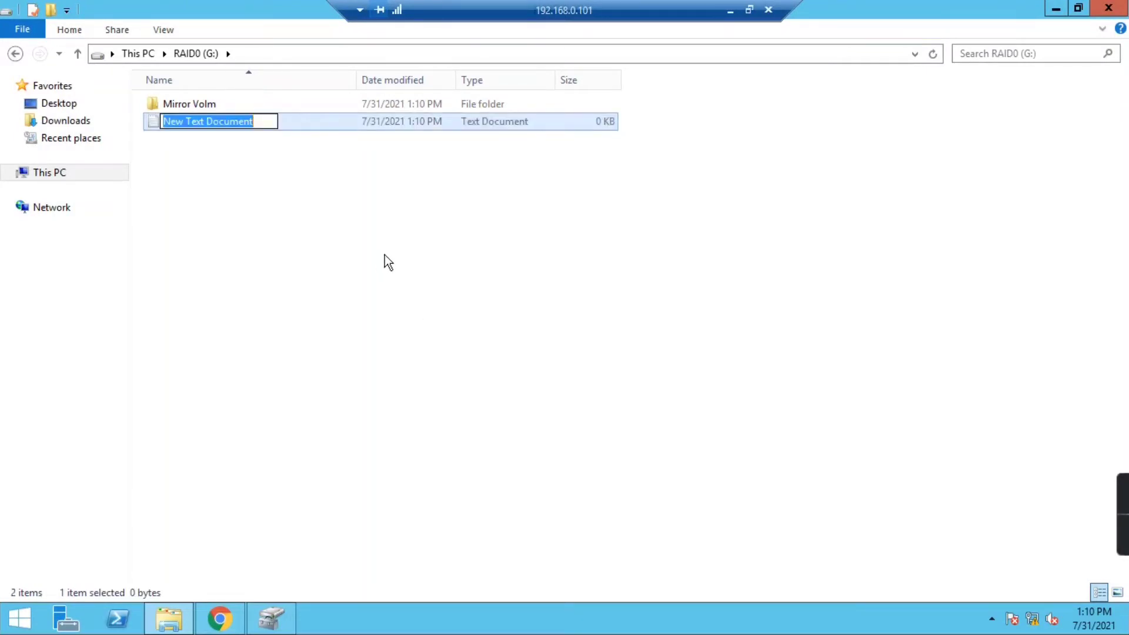
pyautogui.write('RAID0')
pyautogui.press('Return')
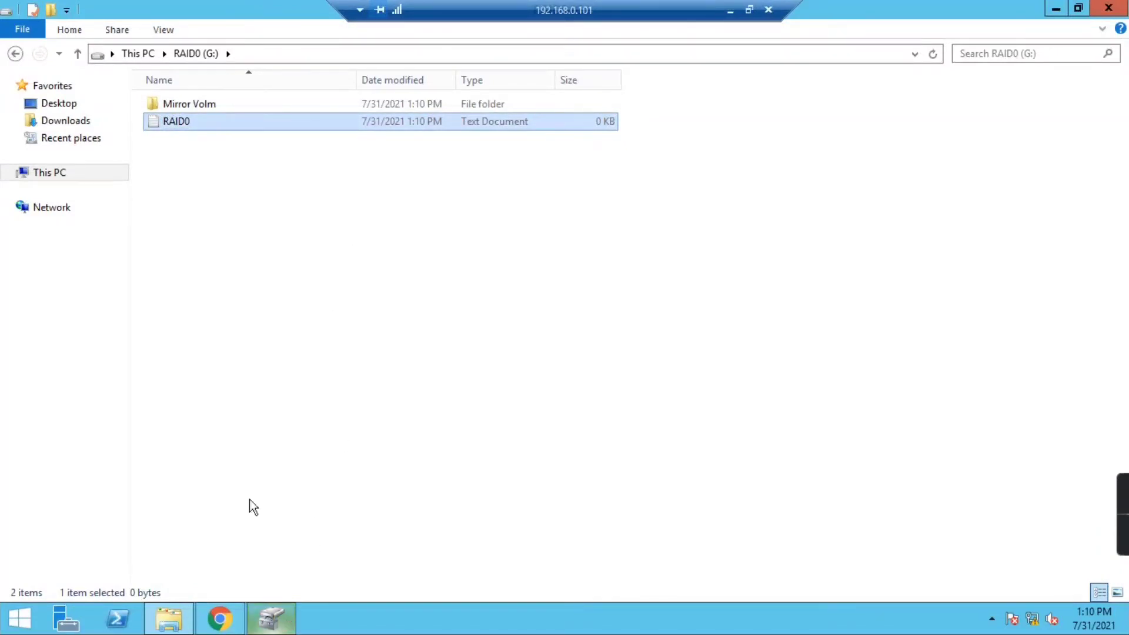
pyautogui.click(15, 53)
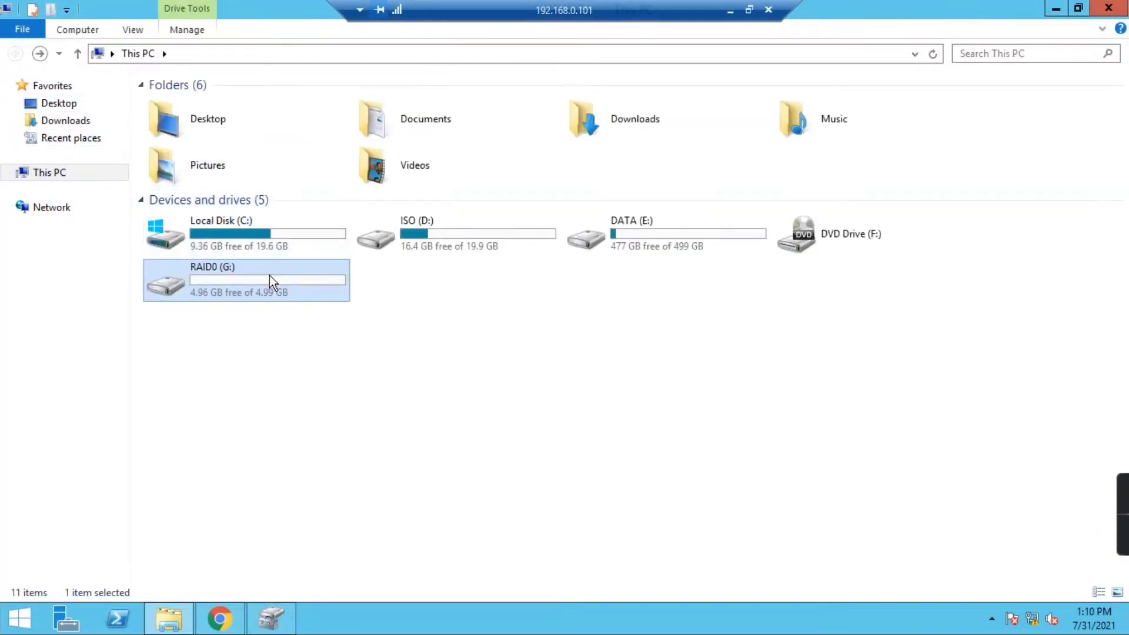
# - Take Disk 4 offline in Disk Management
pyautogui.doubleClick(269, 276)
pyautogui.click(15, 54)
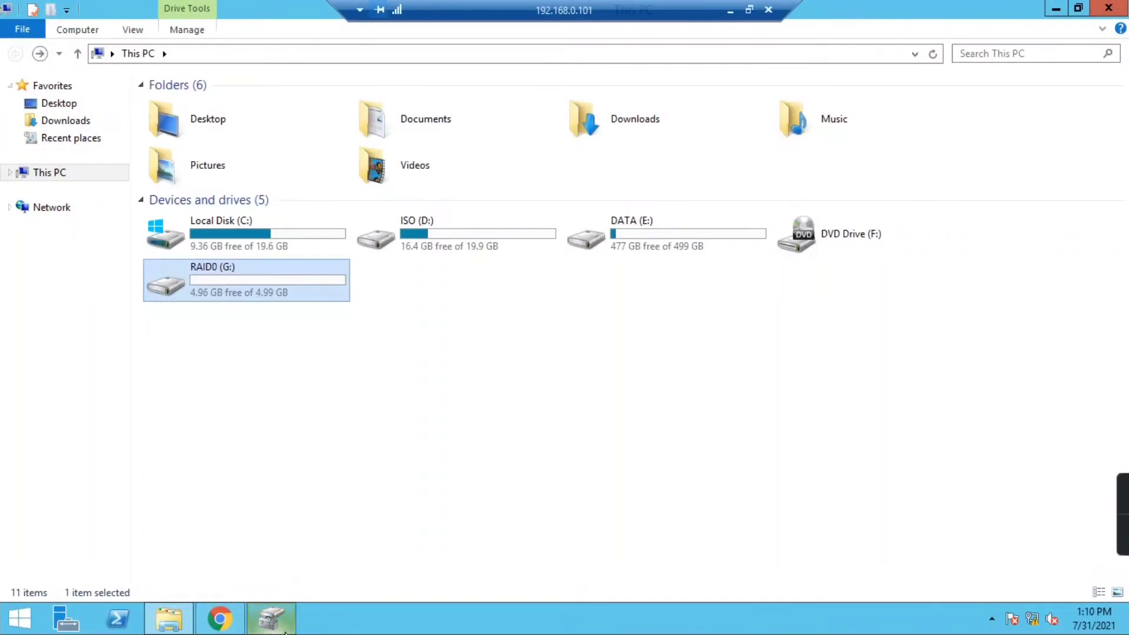
pyautogui.click(271, 618)
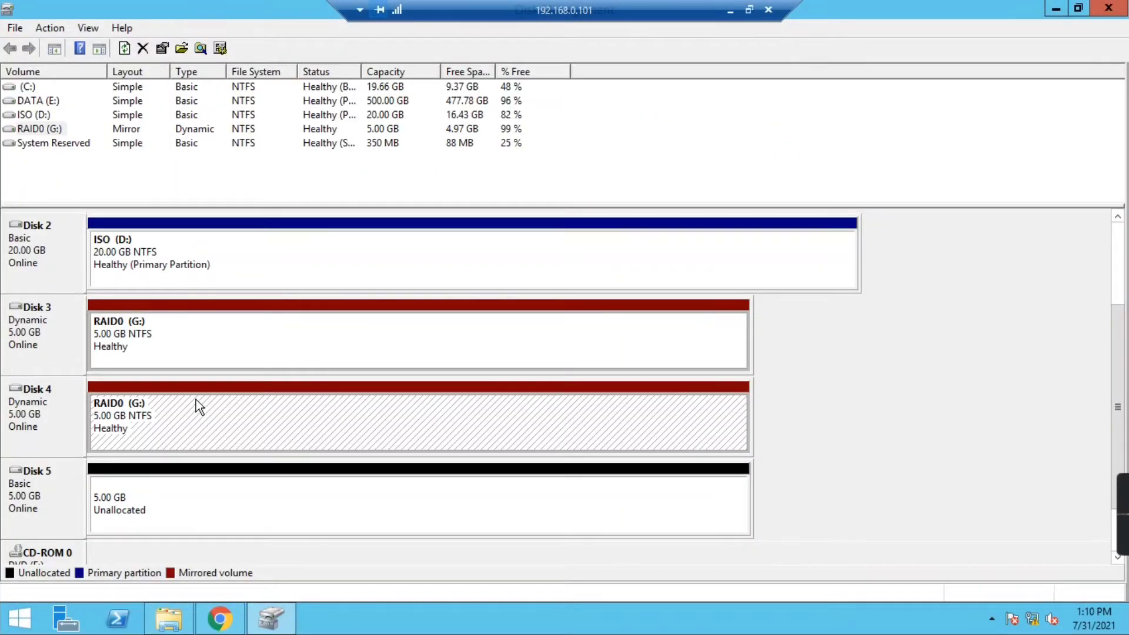
pyautogui.click(193, 349)
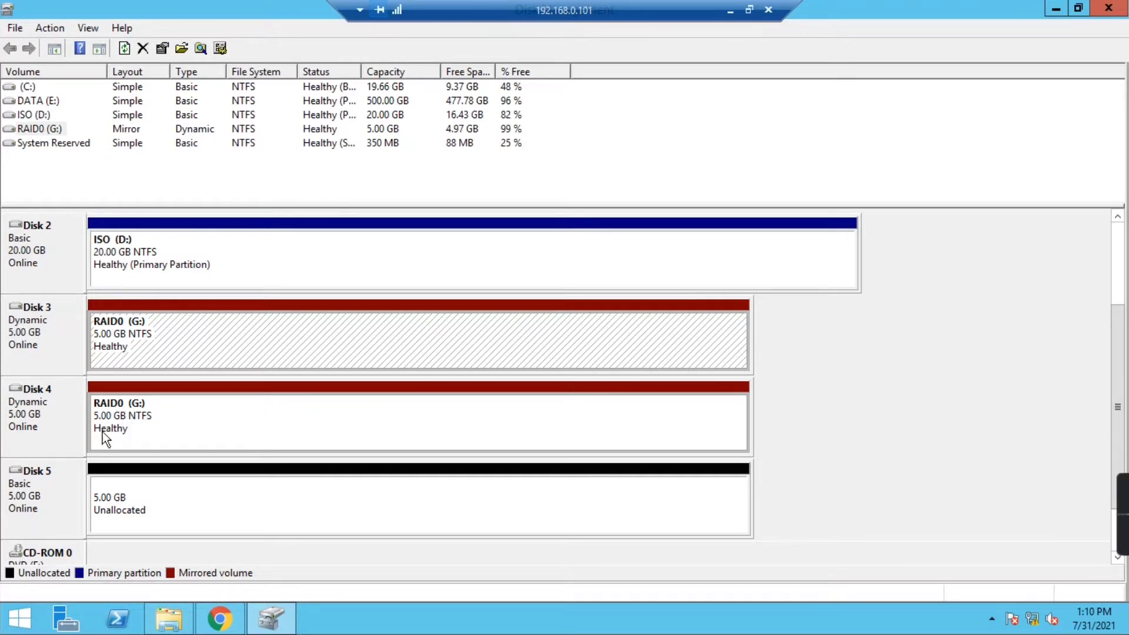
pyautogui.click(63, 407)
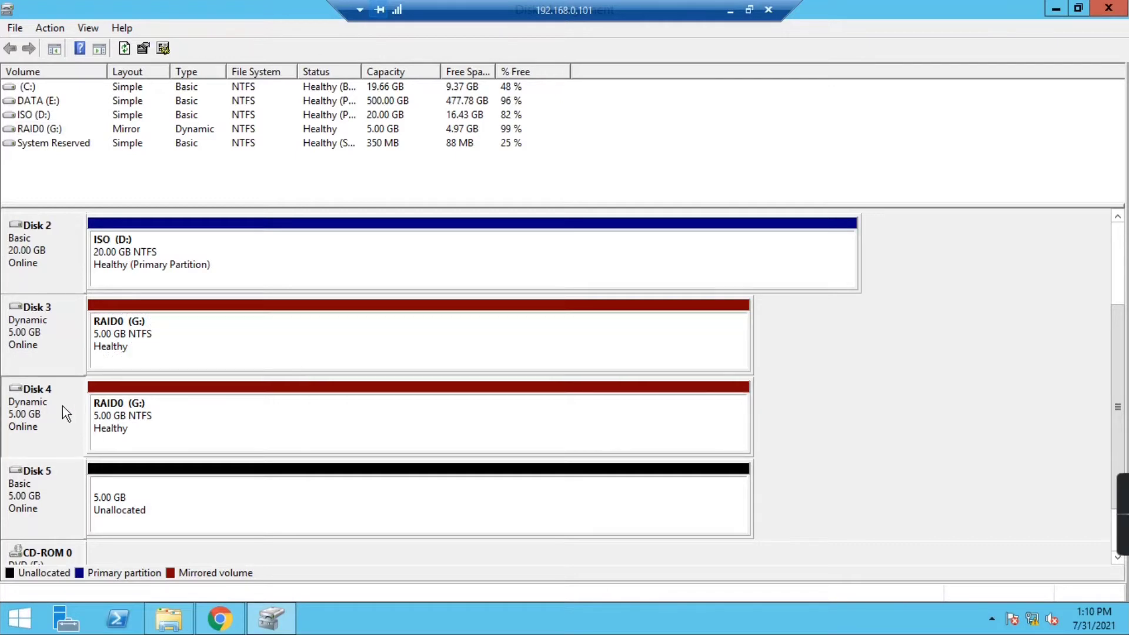
pyautogui.rightClick(19, 395)
pyautogui.click(63, 343)
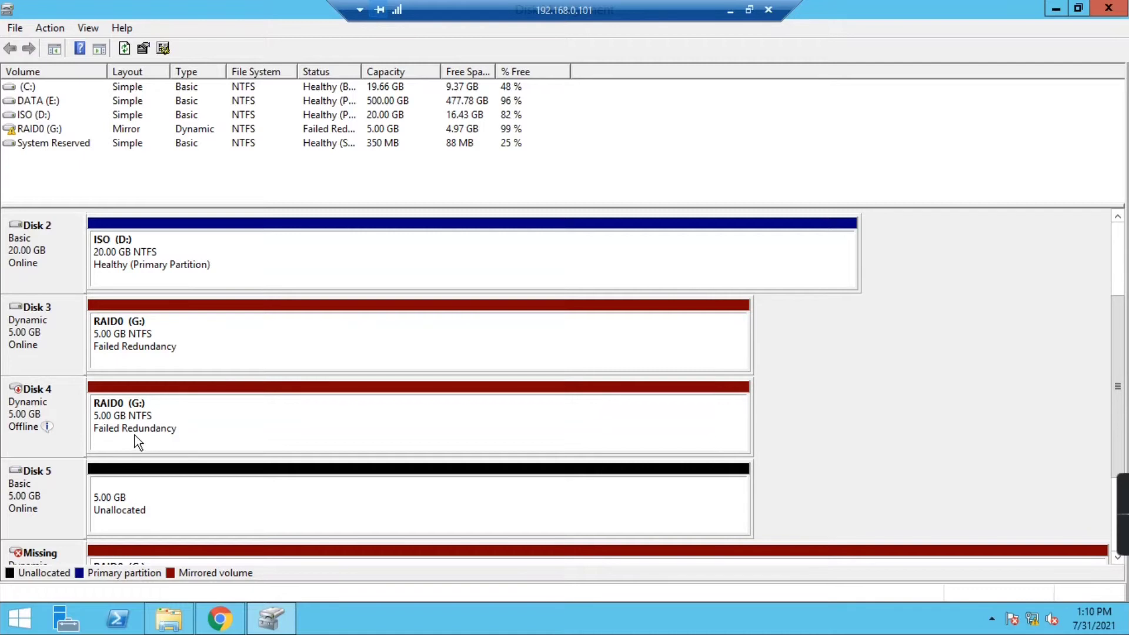
# - Check both RAID0 (G:) extents, then refresh the drive list in This PC
pyautogui.click(111, 432)
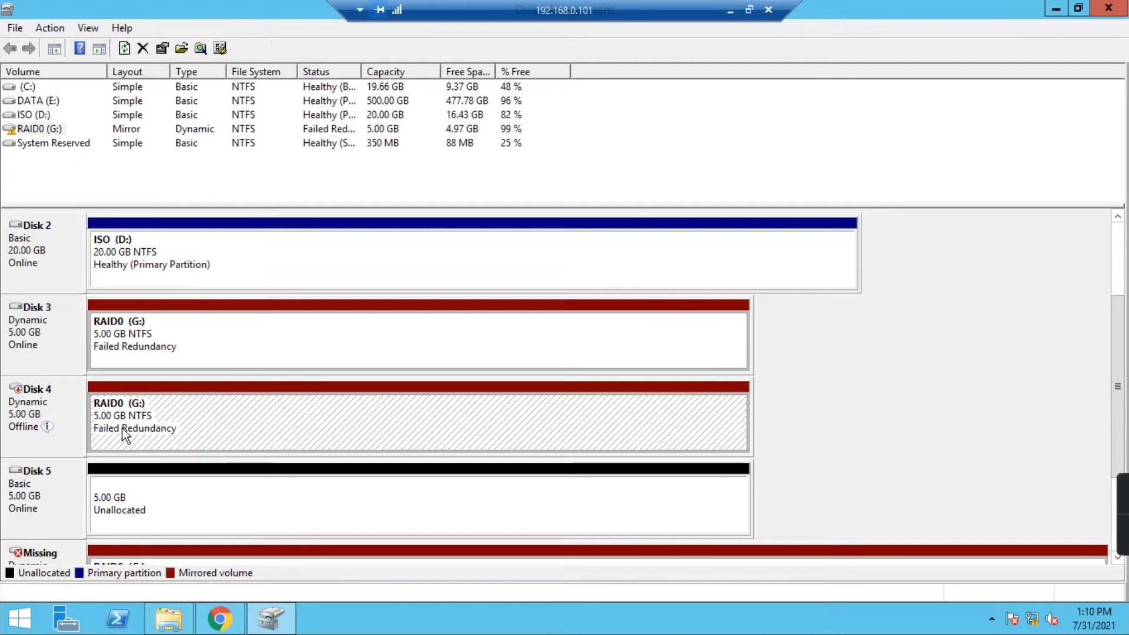
pyautogui.click(155, 346)
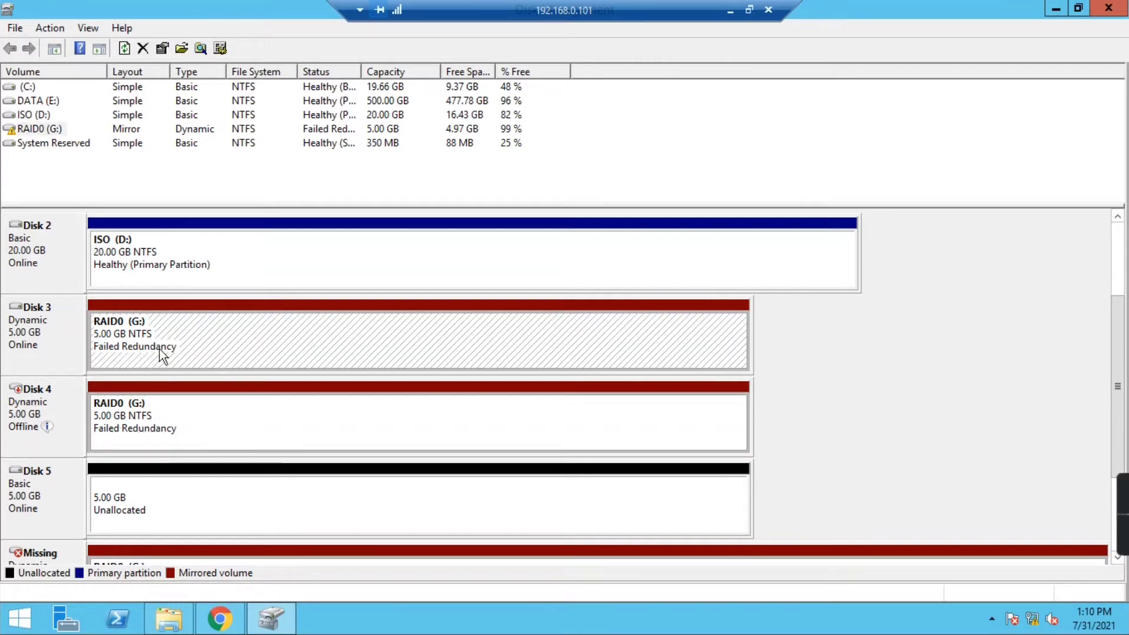
pyautogui.click(174, 620)
pyautogui.click(227, 335)
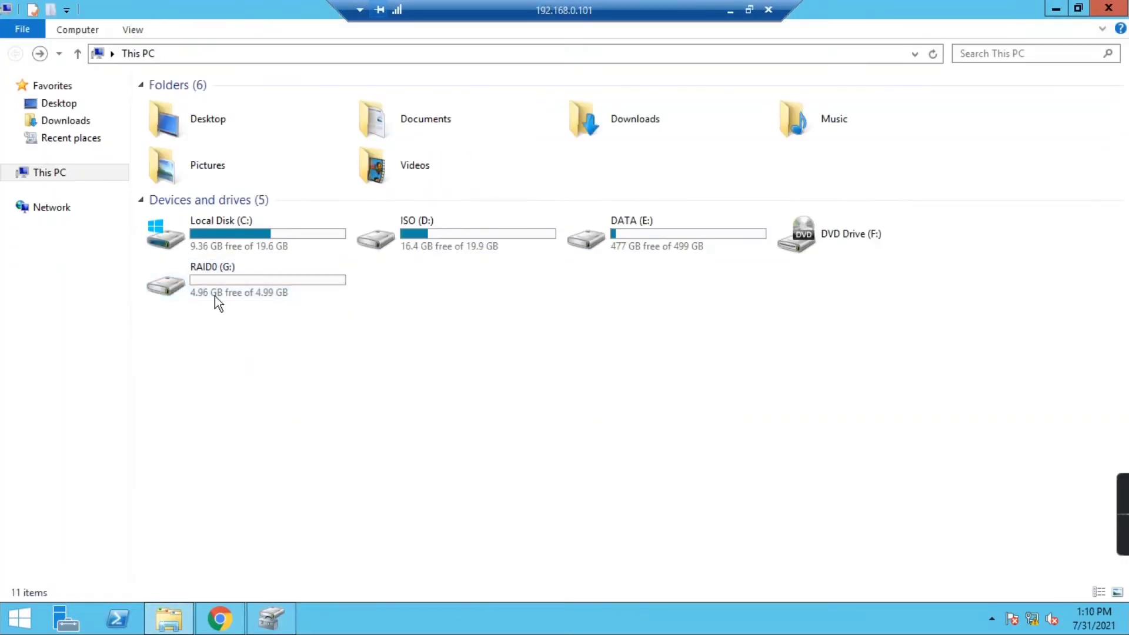
pyautogui.rightClick(300, 363)
pyautogui.click(342, 427)
# - Write 'RAID 0 is Mirrored volume.' into RAID0.txt on G:, save it, and return to This PC
pyautogui.doubleClick(218, 274)
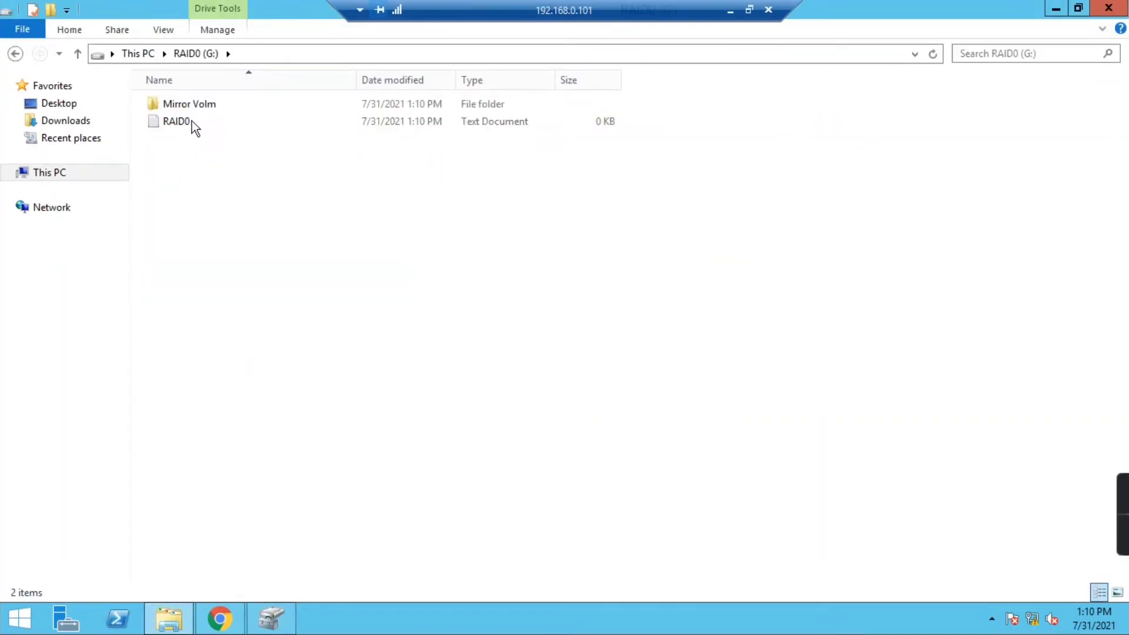
pyautogui.doubleClick(190, 122)
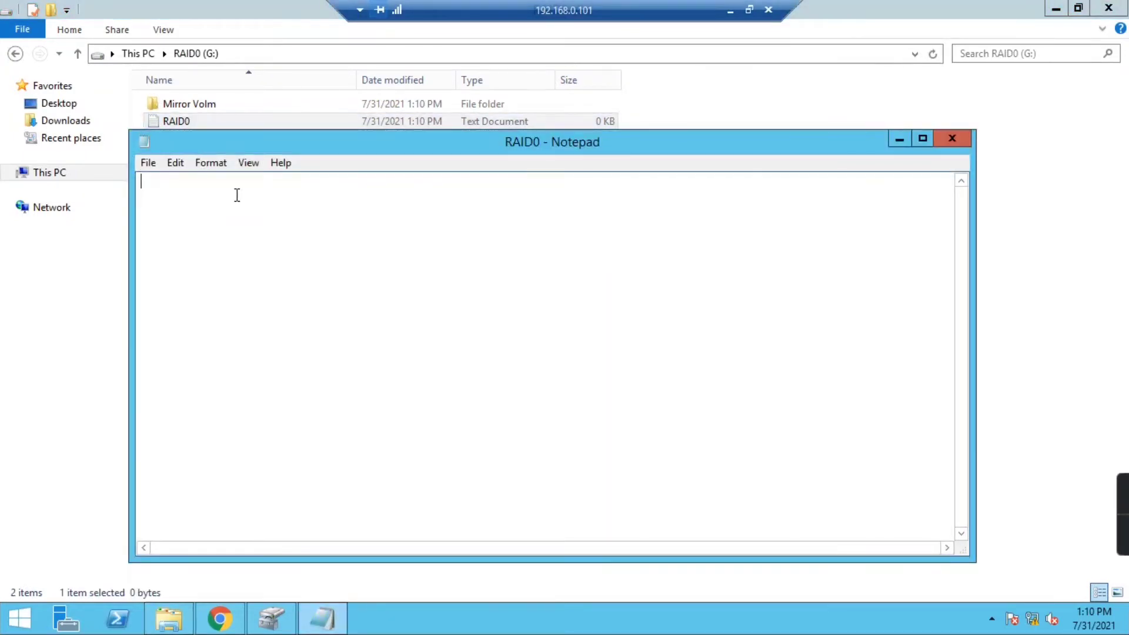
pyautogui.write('RAID 0 is ')
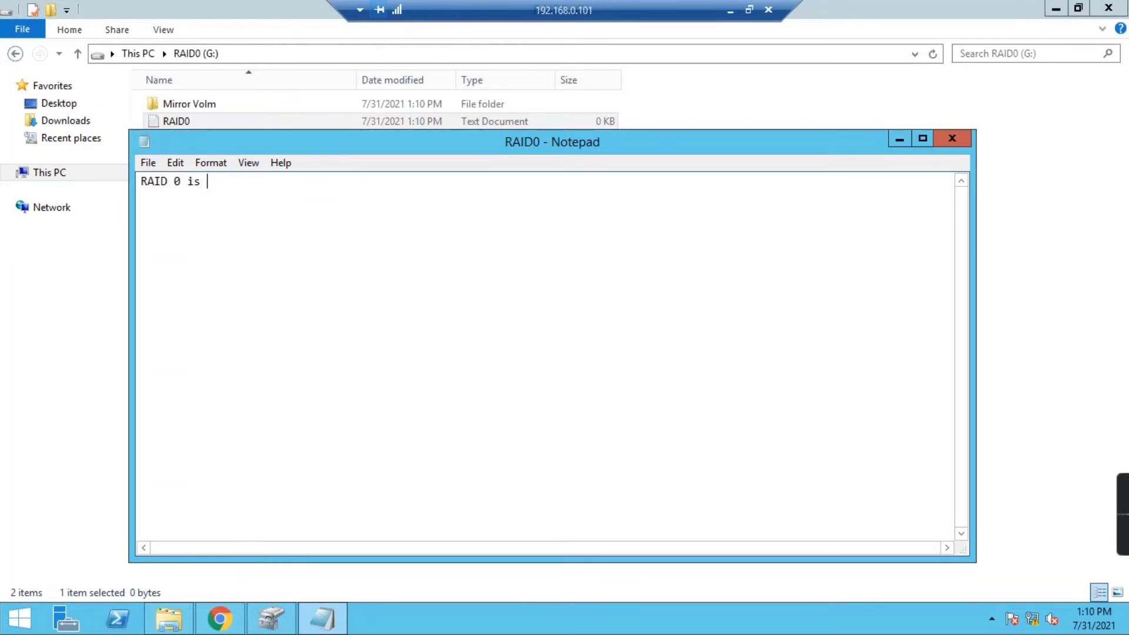
pyautogui.write('Mirrored volume')
pyautogui.press('BackSpace')
pyautogui.write('.')
pyautogui.click(952, 137)
pyautogui.click(526, 310)
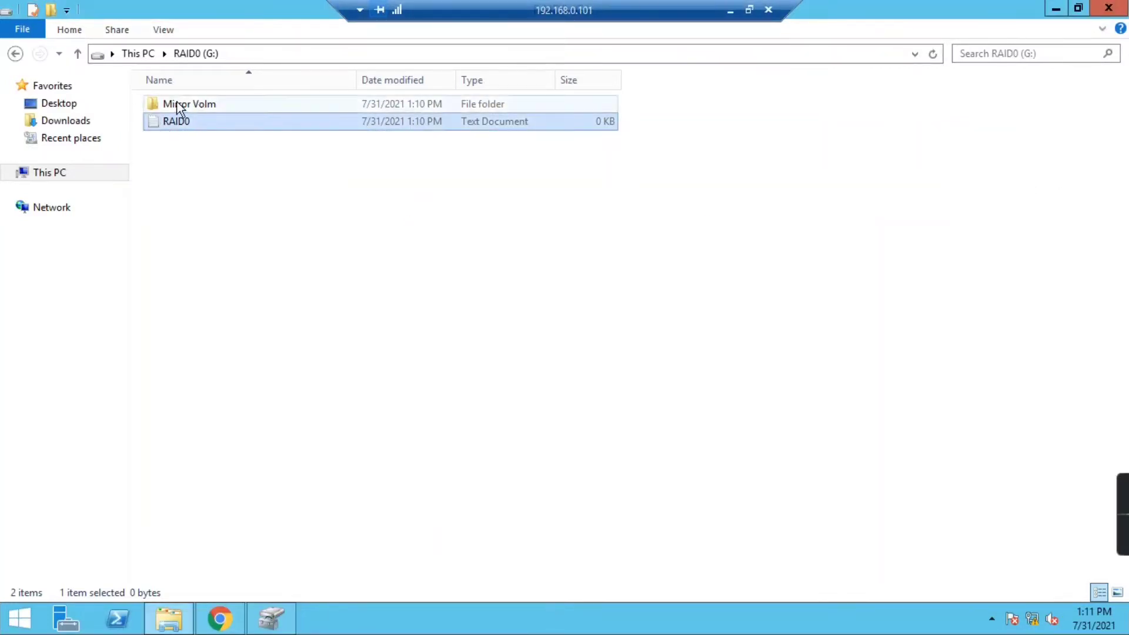
pyautogui.click(16, 53)
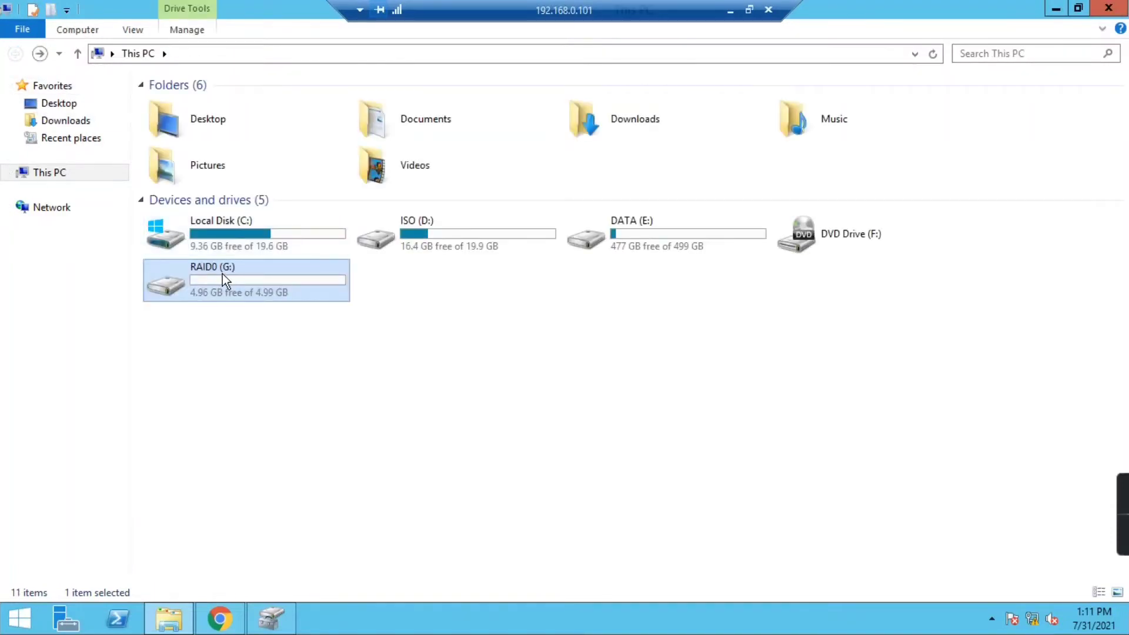
# - Recheck the G: drive and Disk 4's offline status, then refresh This PC
pyautogui.doubleClick(222, 273)
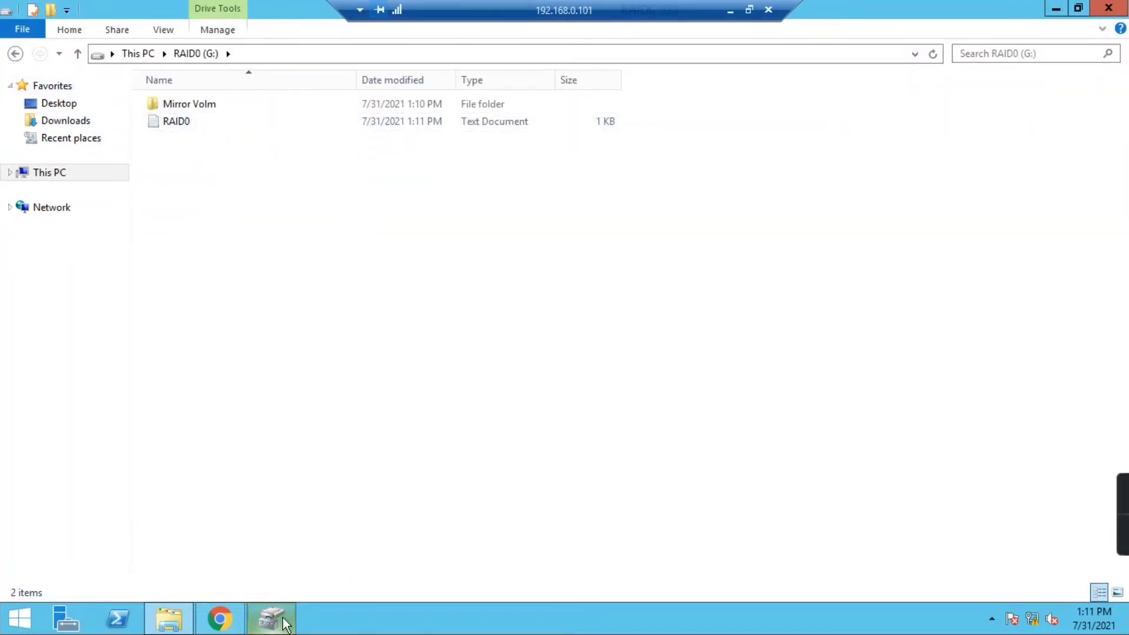
pyautogui.click(15, 54)
pyautogui.click(270, 617)
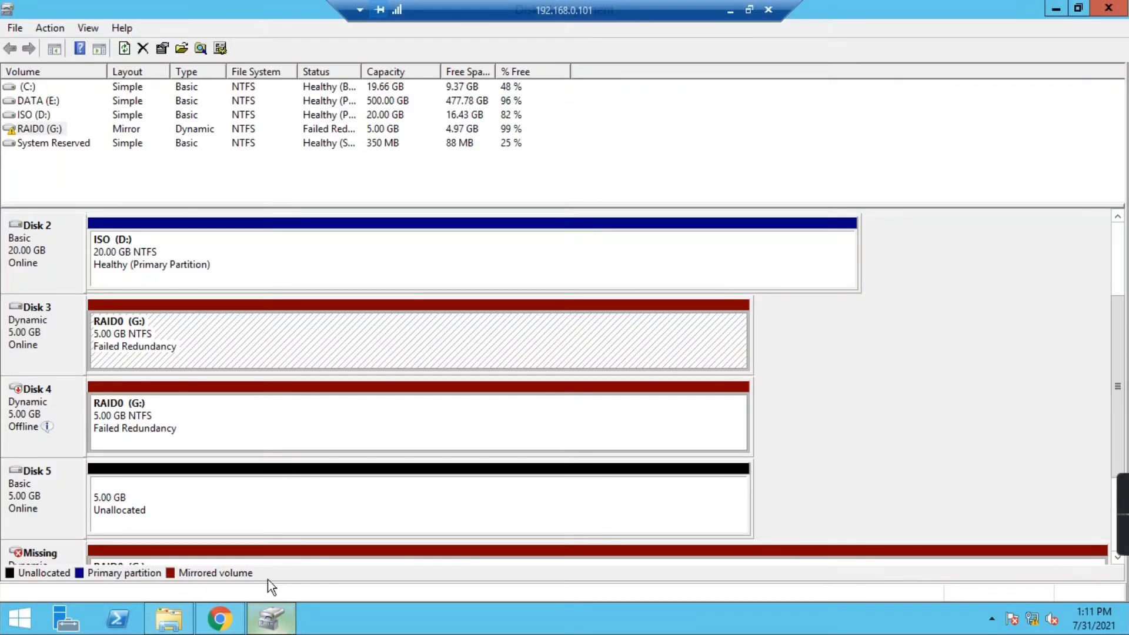
pyautogui.click(60, 414)
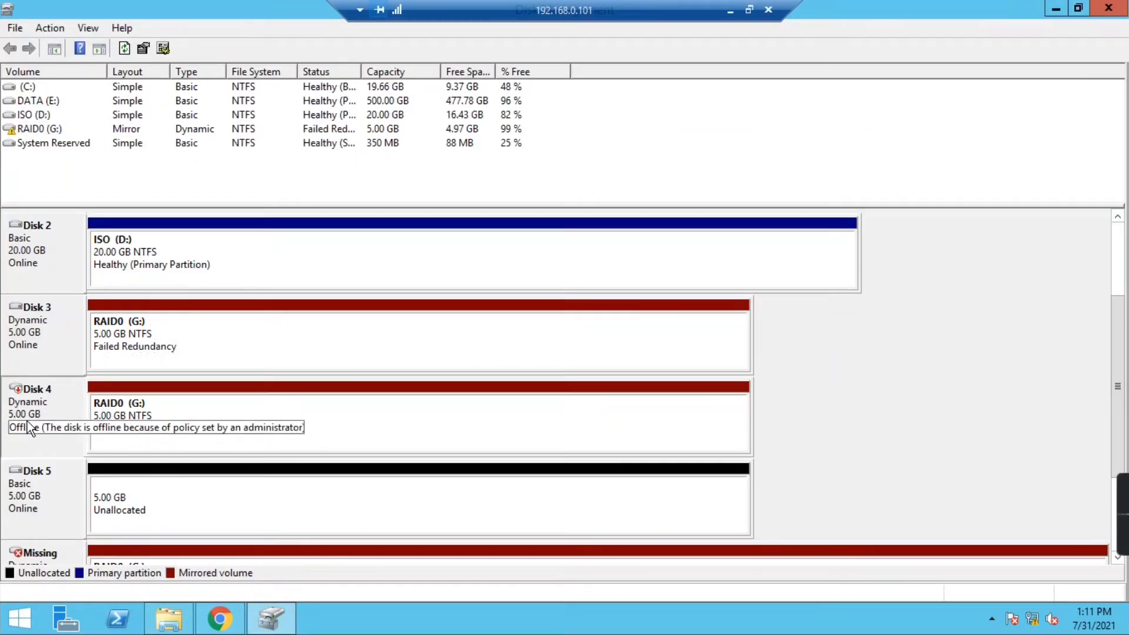
pyautogui.rightClick(138, 330)
pyautogui.rightClick(122, 408)
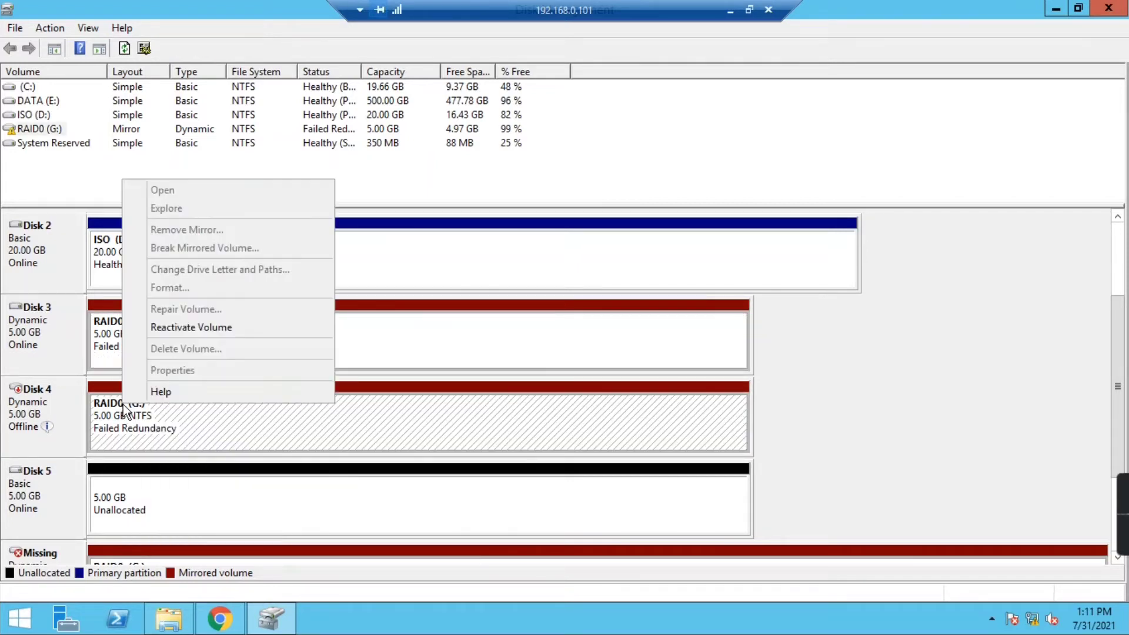
pyautogui.click(169, 618)
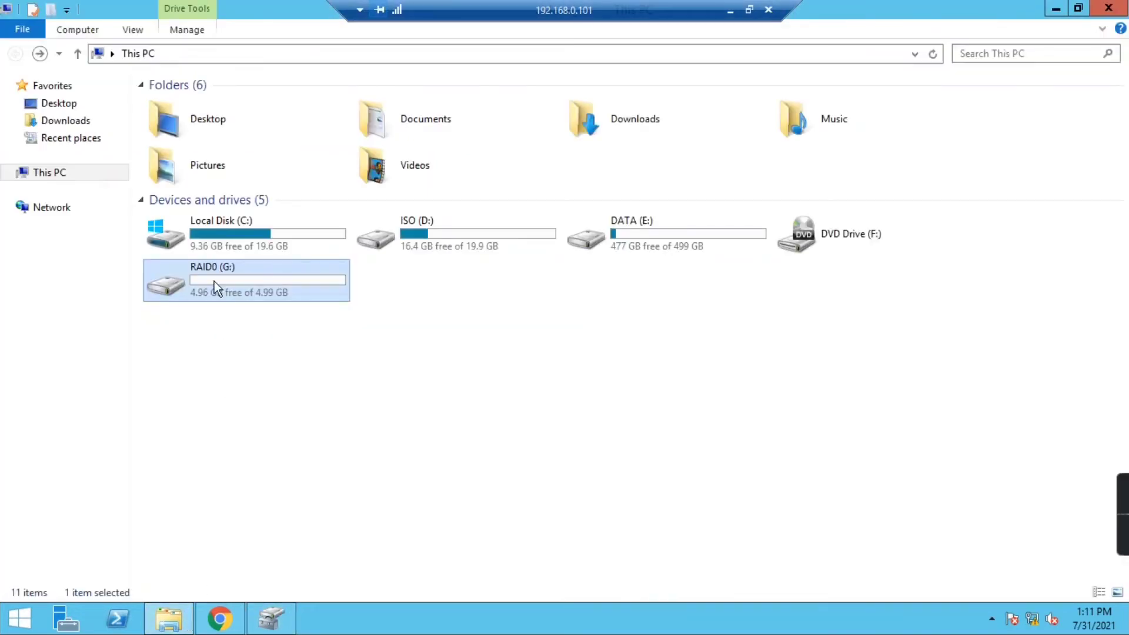
pyautogui.rightClick(255, 405)
pyautogui.click(298, 470)
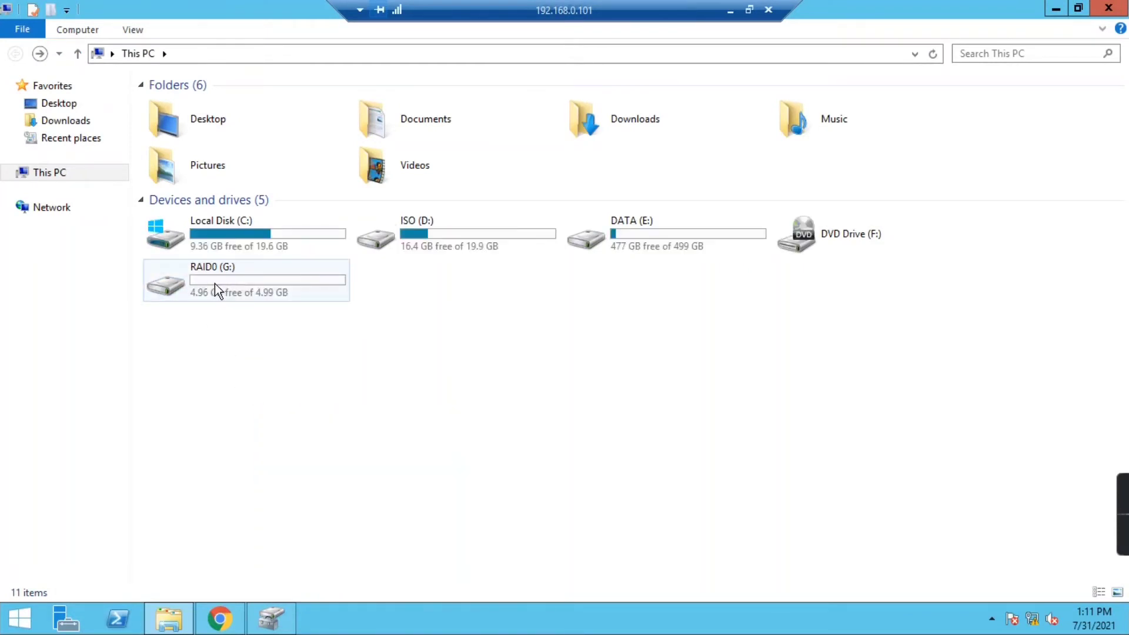
# - Set Disk 4 back to Online in Disk Management
pyautogui.click(271, 618)
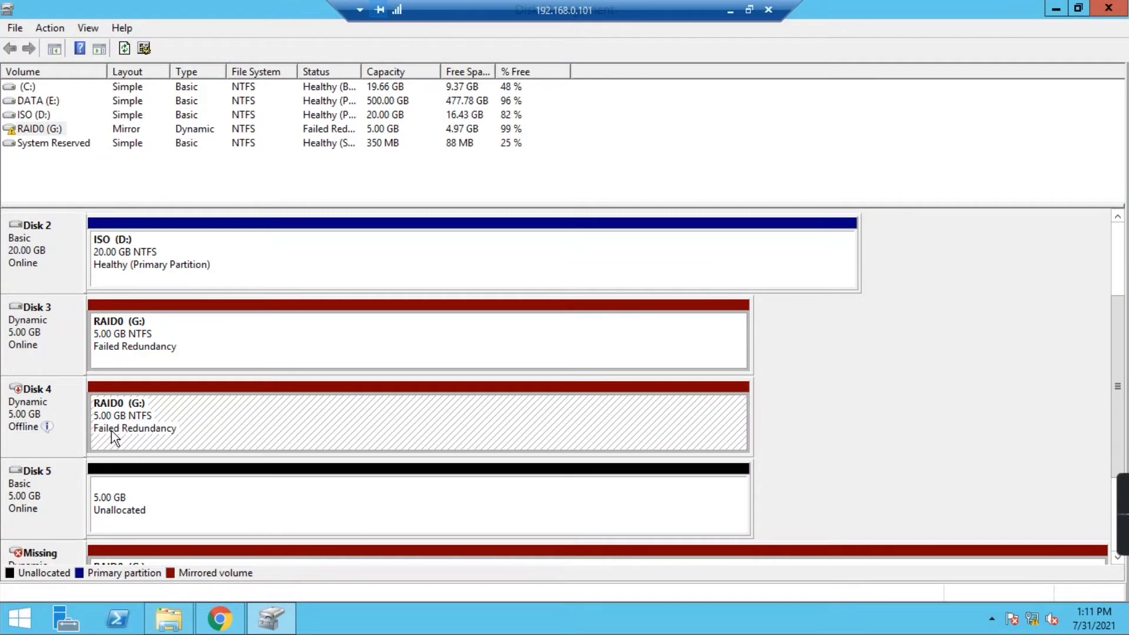
pyautogui.click(41, 405)
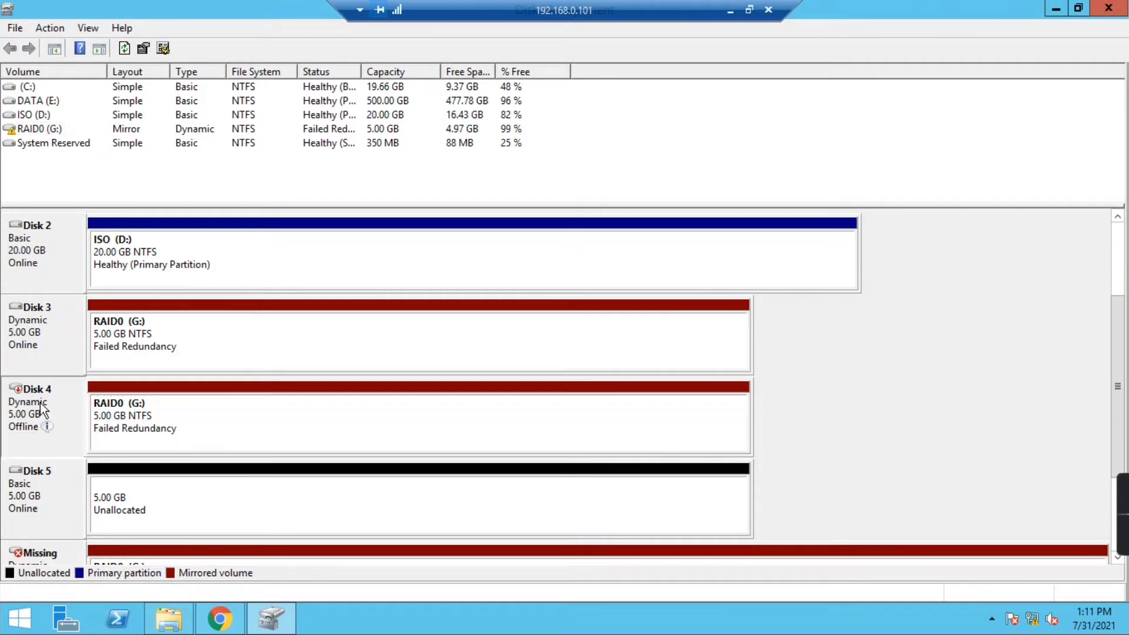
pyautogui.rightClick(41, 406)
pyautogui.click(62, 411)
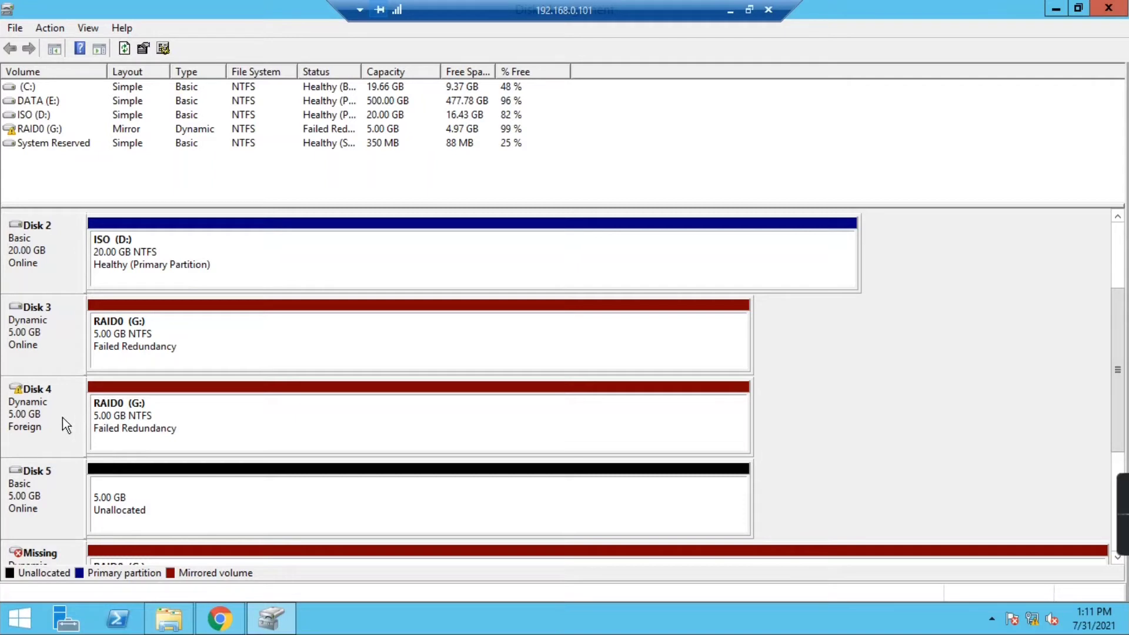
# - Import foreign Disk 4, then inspect the resulting RAID0 (G:) and RAID0 (H:) volumes
pyautogui.rightClick(37, 412)
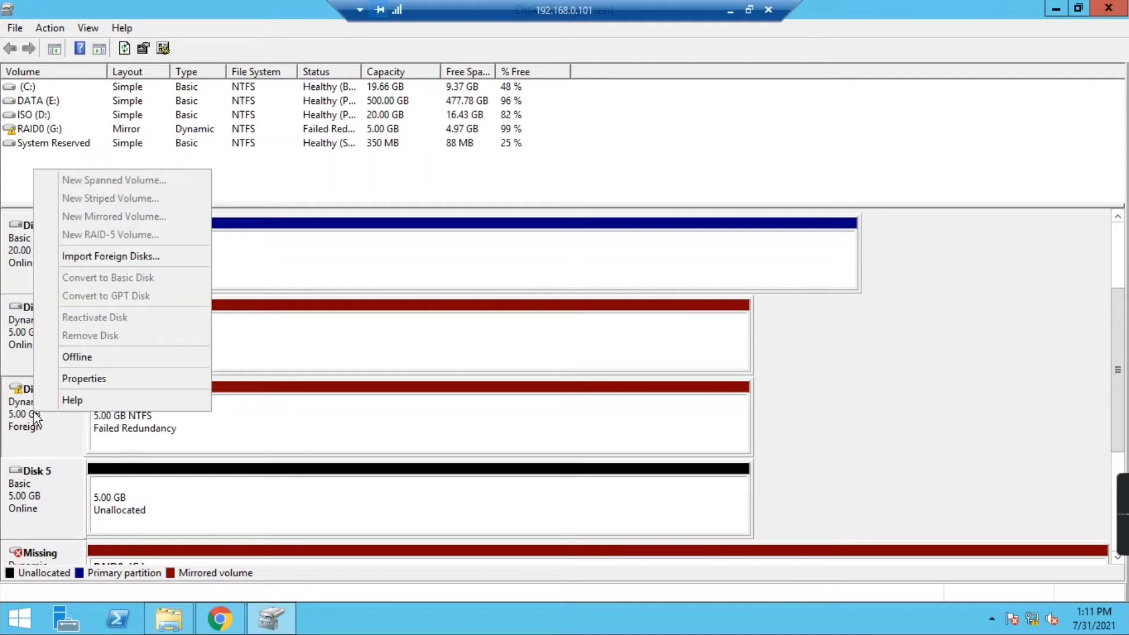
pyautogui.click(97, 257)
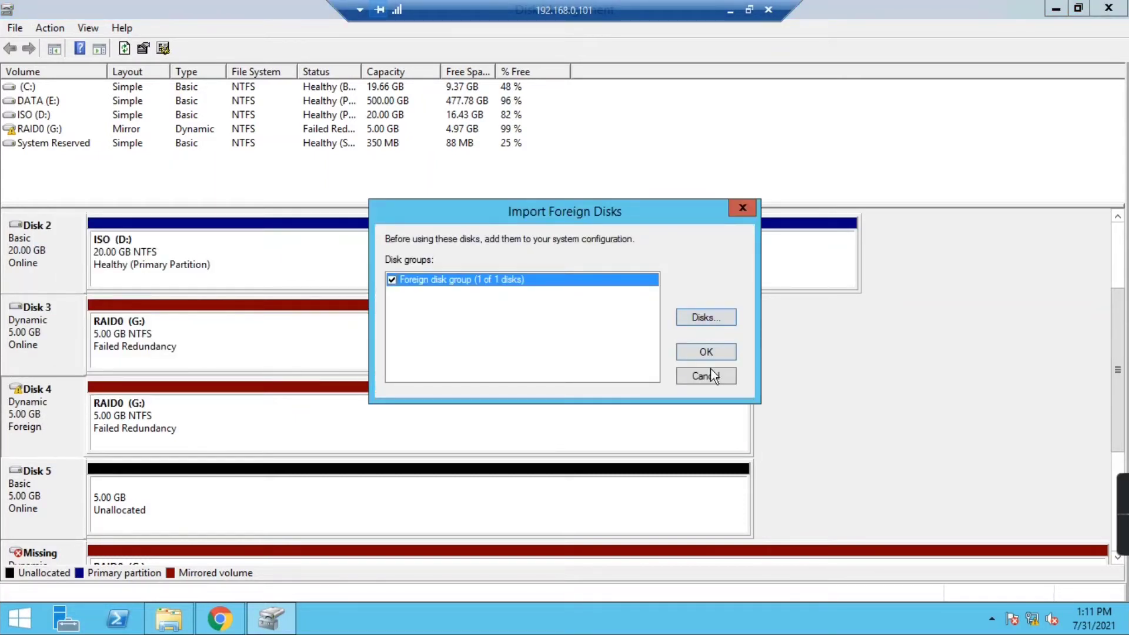
pyautogui.click(706, 352)
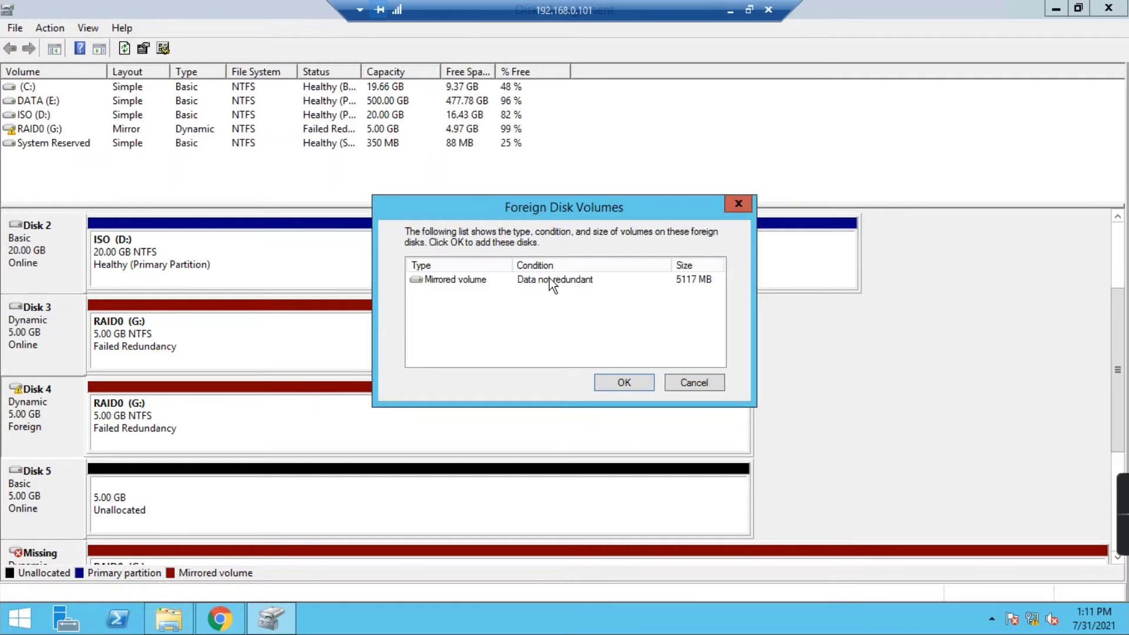
pyautogui.click(622, 384)
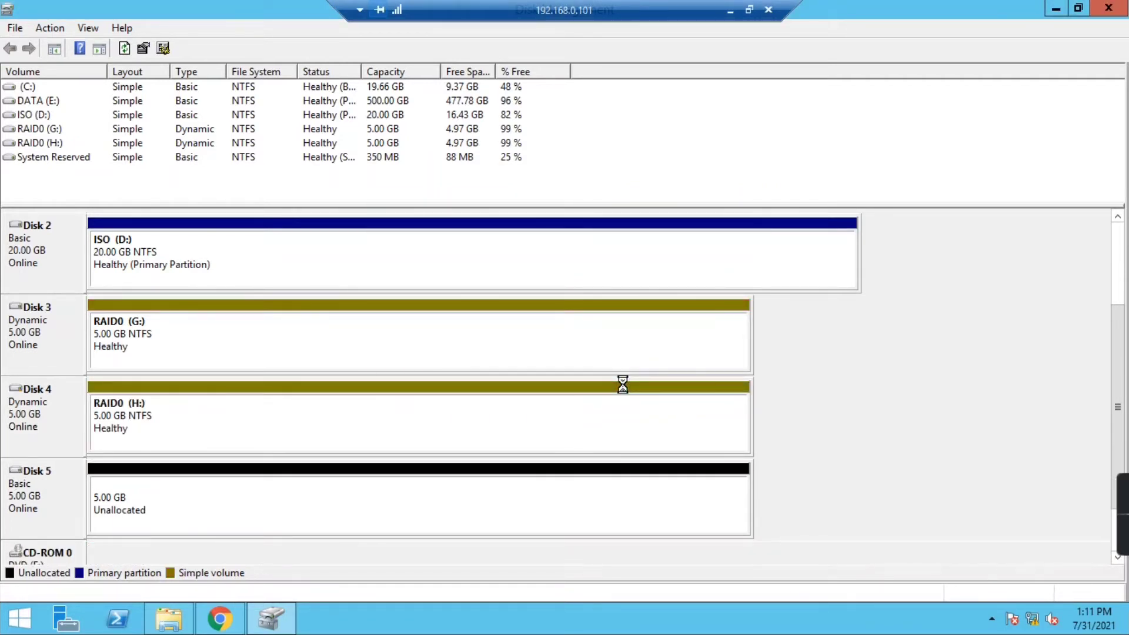
pyautogui.click(182, 332)
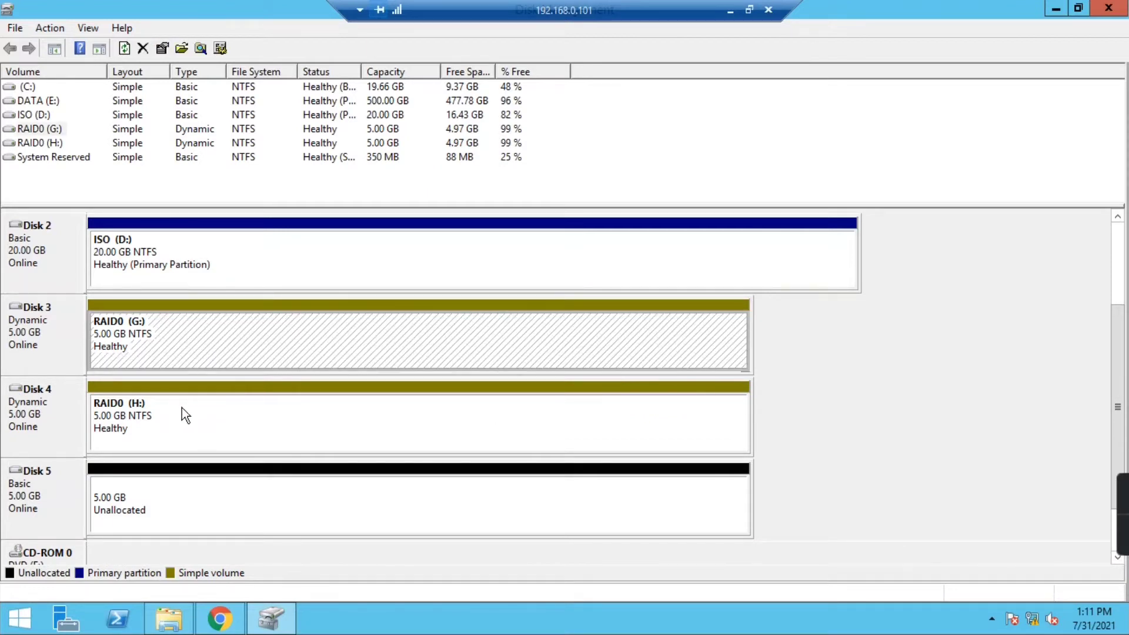
pyautogui.click(184, 417)
pyautogui.click(196, 343)
pyautogui.click(166, 424)
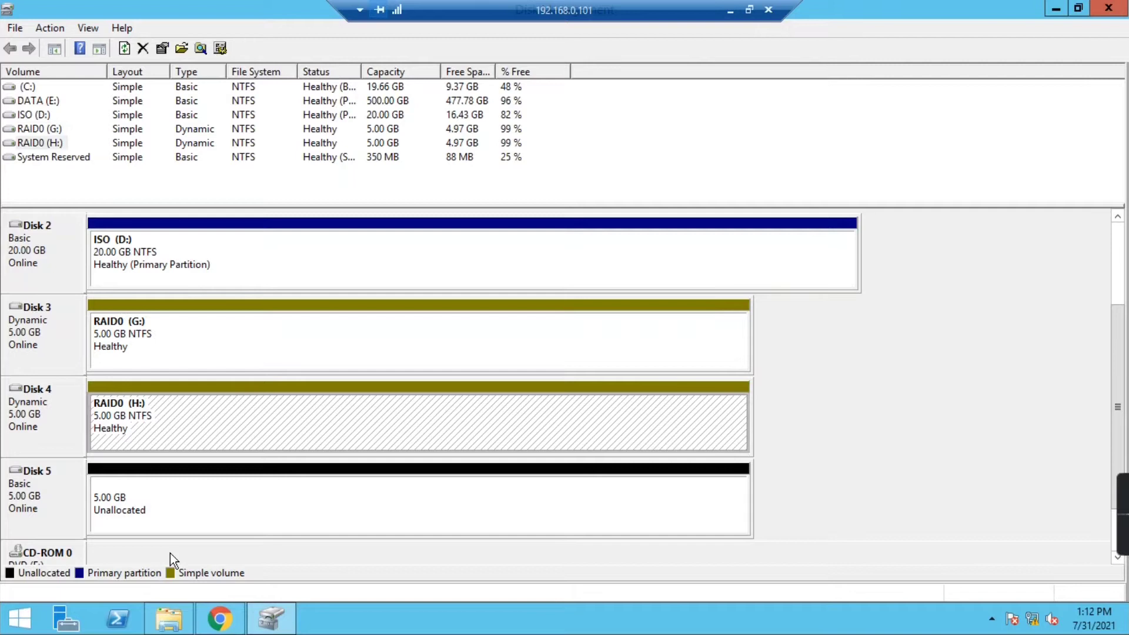
# - Refresh This PC, then take Disk 4 offline again in Disk Management
pyautogui.click(183, 615)
pyautogui.rightClick(283, 408)
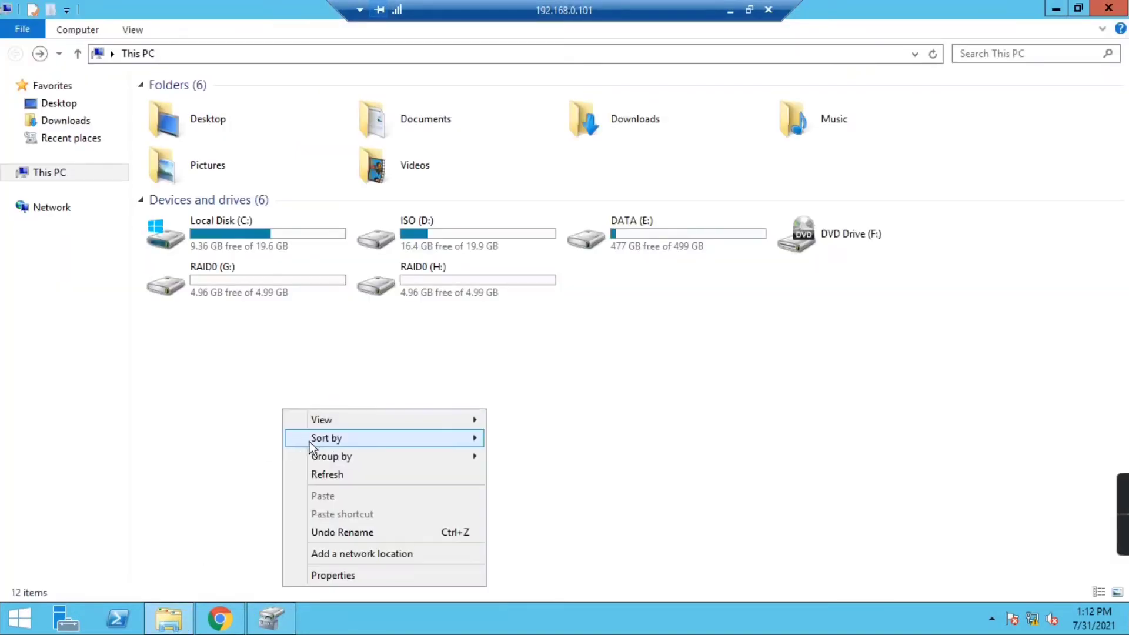
pyautogui.click(326, 472)
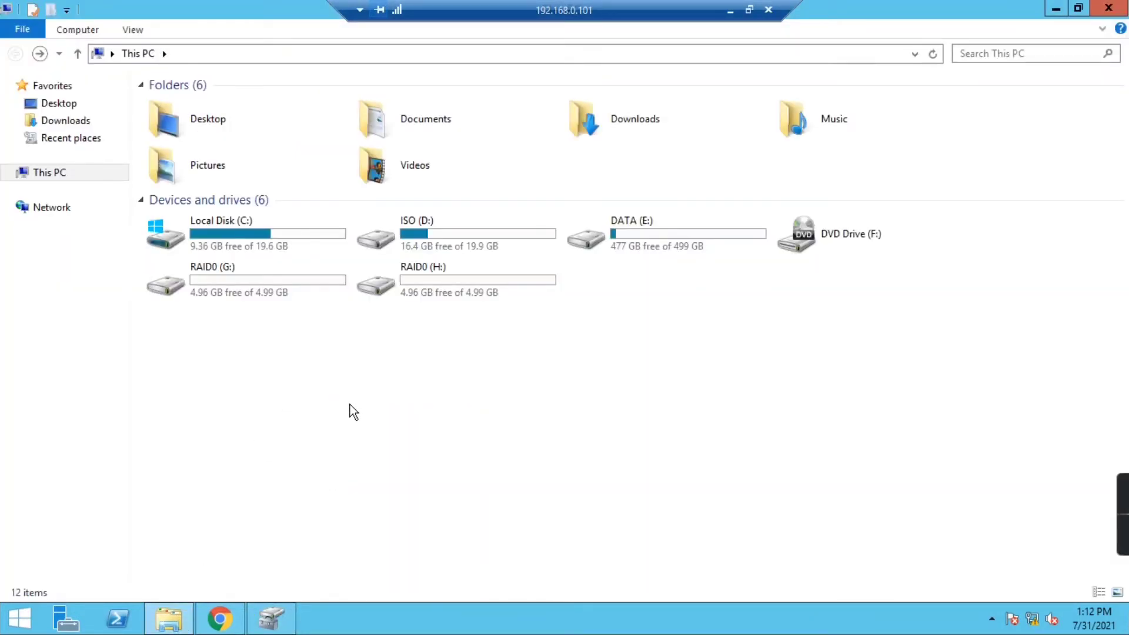
pyautogui.click(265, 622)
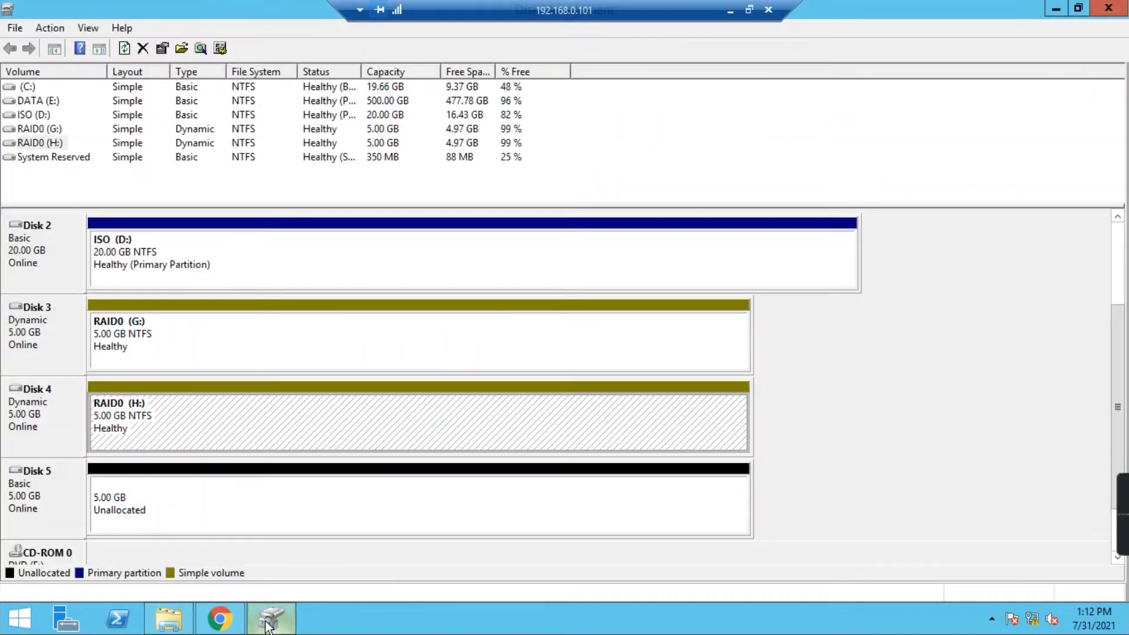
pyautogui.rightClick(56, 415)
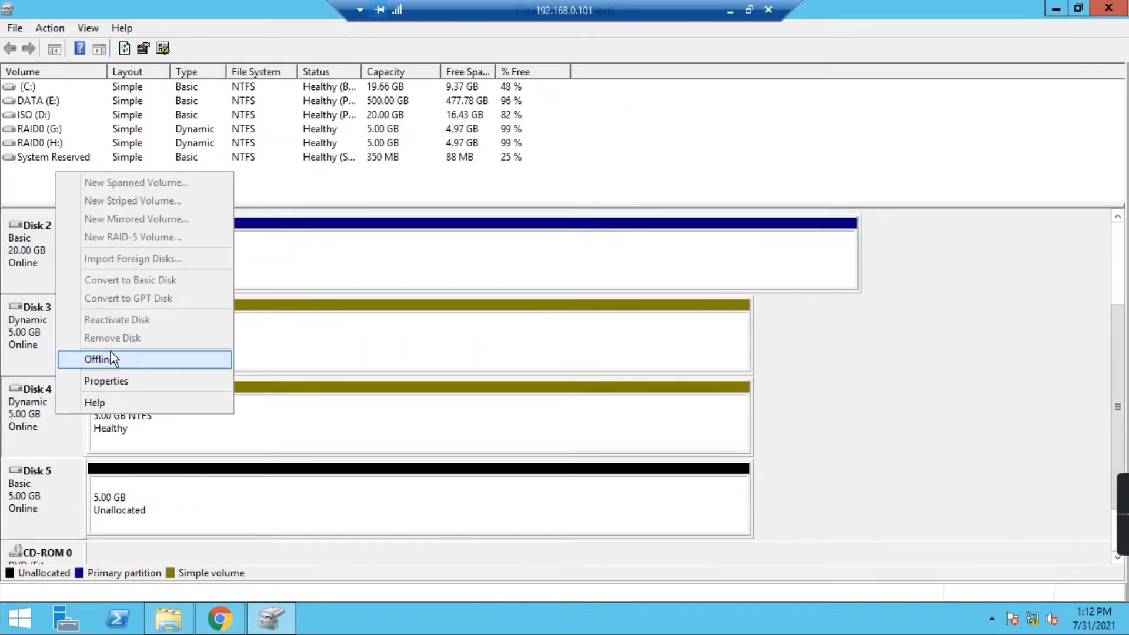
pyautogui.click(110, 357)
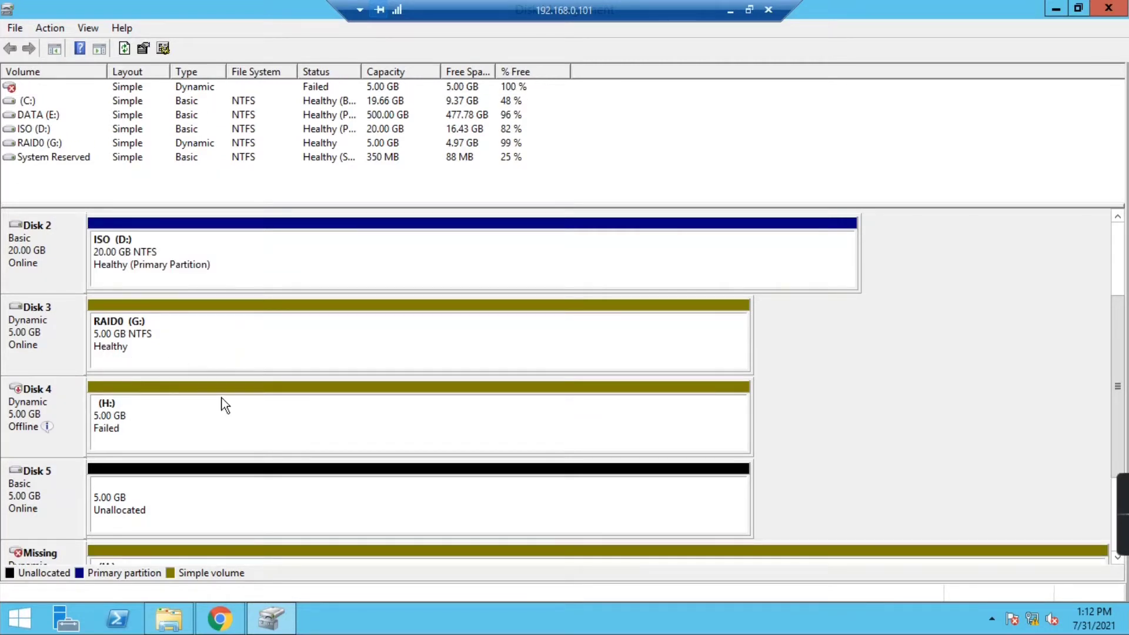
# - Confirm Explorer lists only RAID0 (G:) and inspect Disk 4's failed volume
pyautogui.click(169, 618)
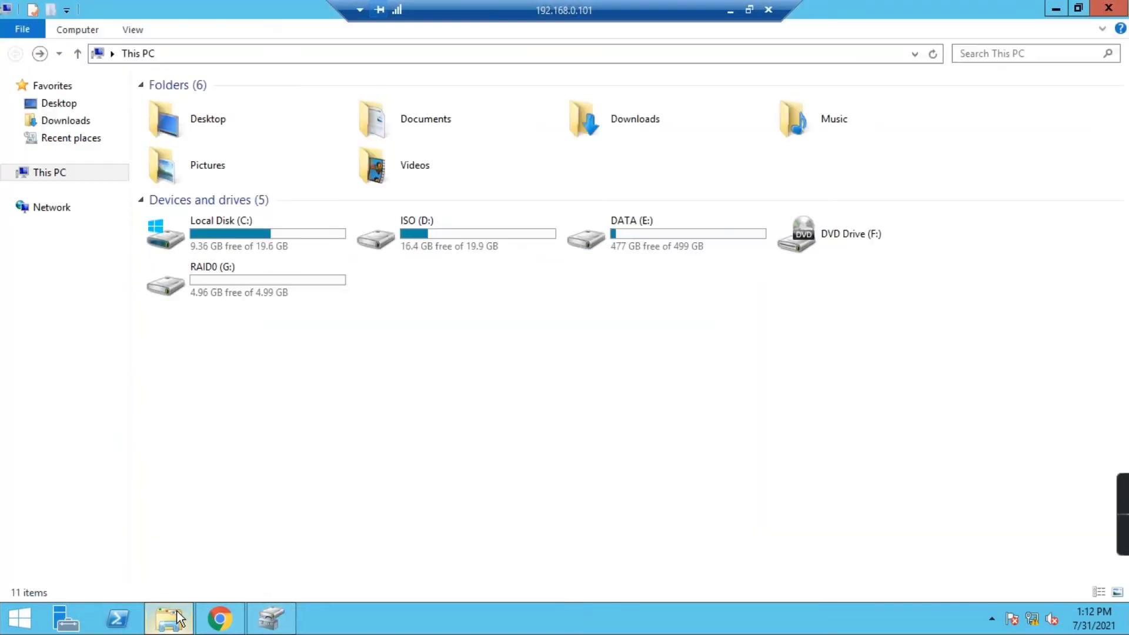
pyautogui.click(270, 618)
pyautogui.moveTo(1118, 391); pyautogui.dragTo(1119, 423)
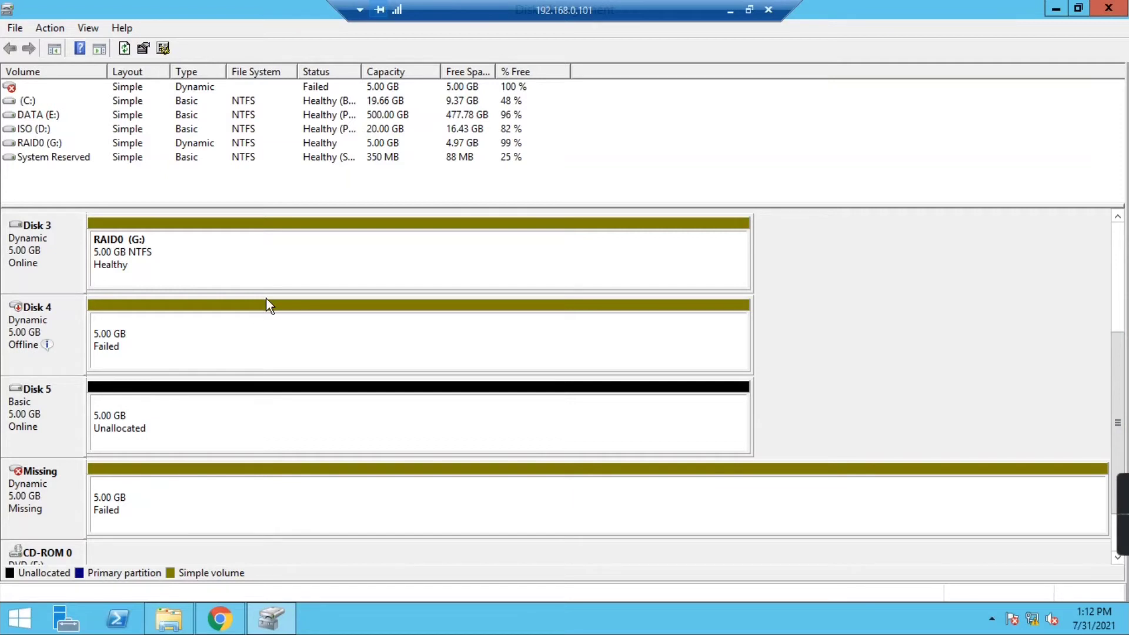
pyautogui.click(196, 254)
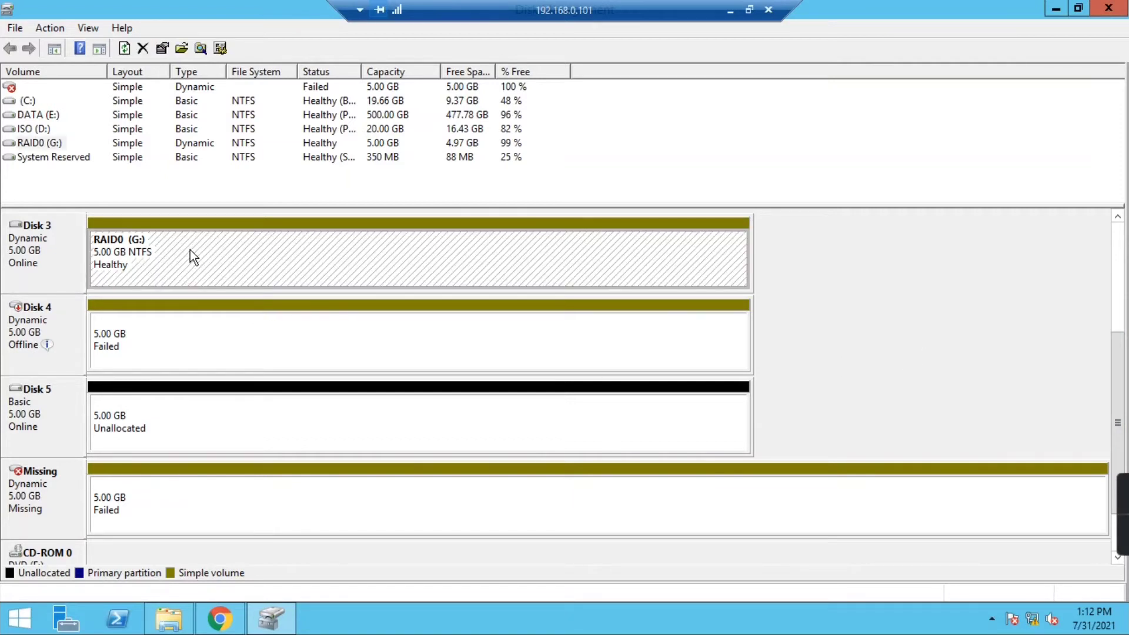
pyautogui.click(124, 346)
pyautogui.click(44, 320)
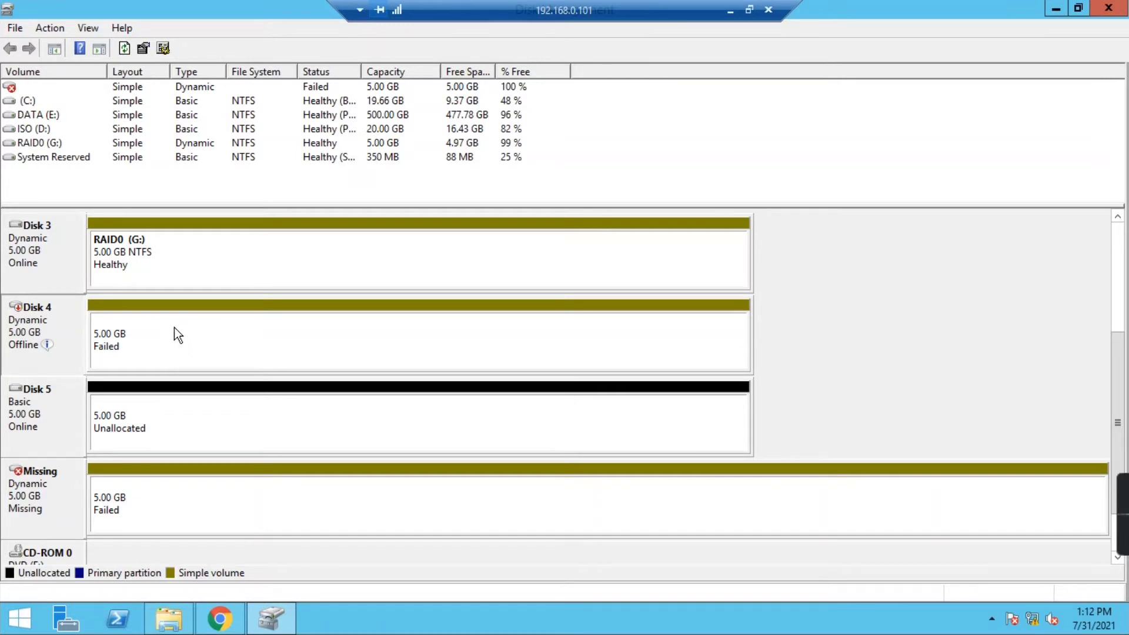
# - Mirror RAID0 (G:) from Disk 3 onto Disk 5, approving dynamic conversion, and check both copies
pyautogui.rightClick(38, 330)
pyautogui.click(141, 275)
pyautogui.rightClick(155, 248)
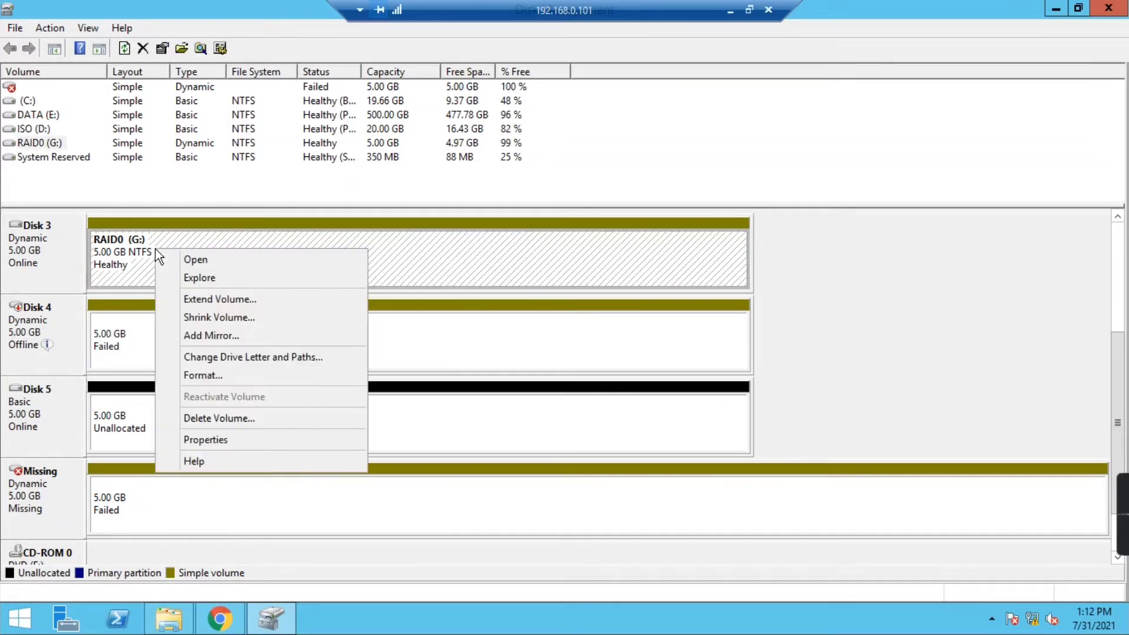
pyautogui.click(207, 336)
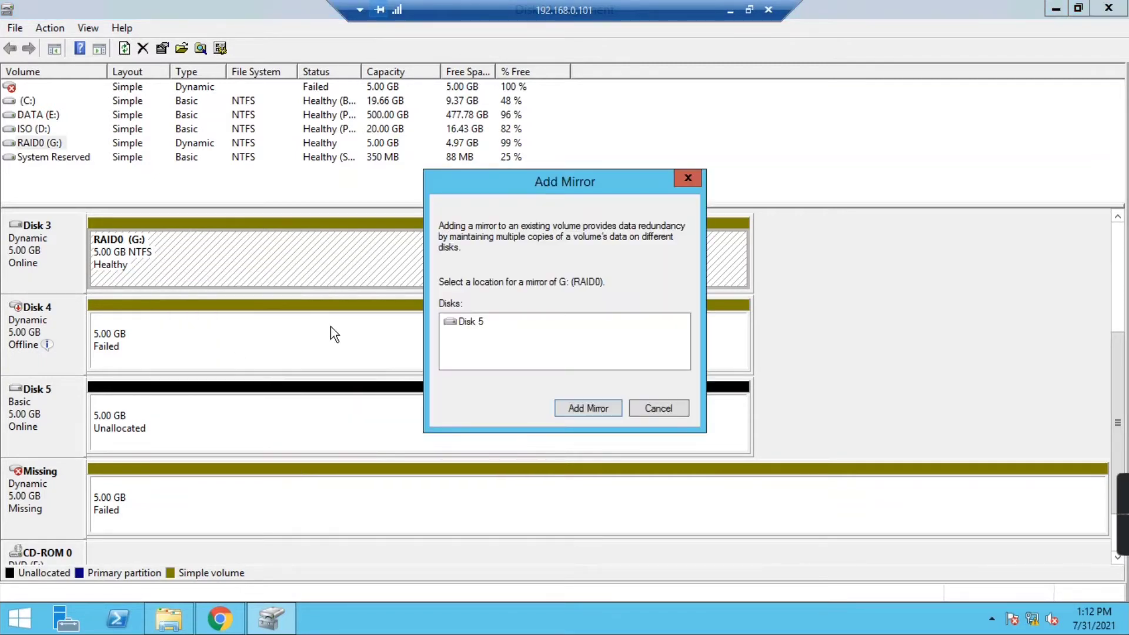
pyautogui.click(589, 412)
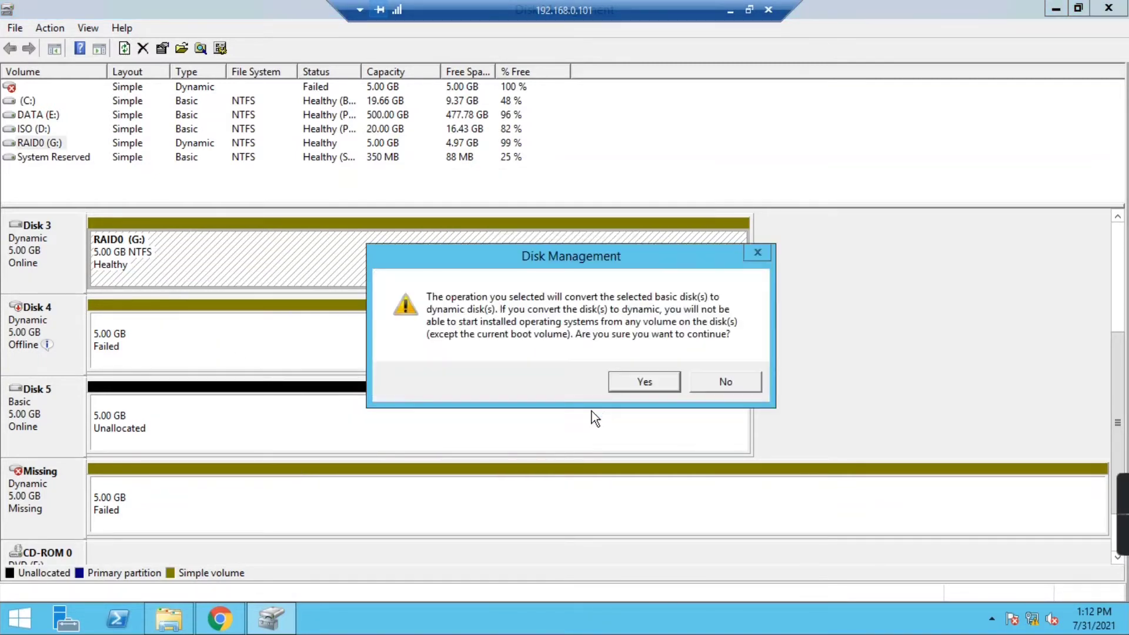
pyautogui.click(623, 384)
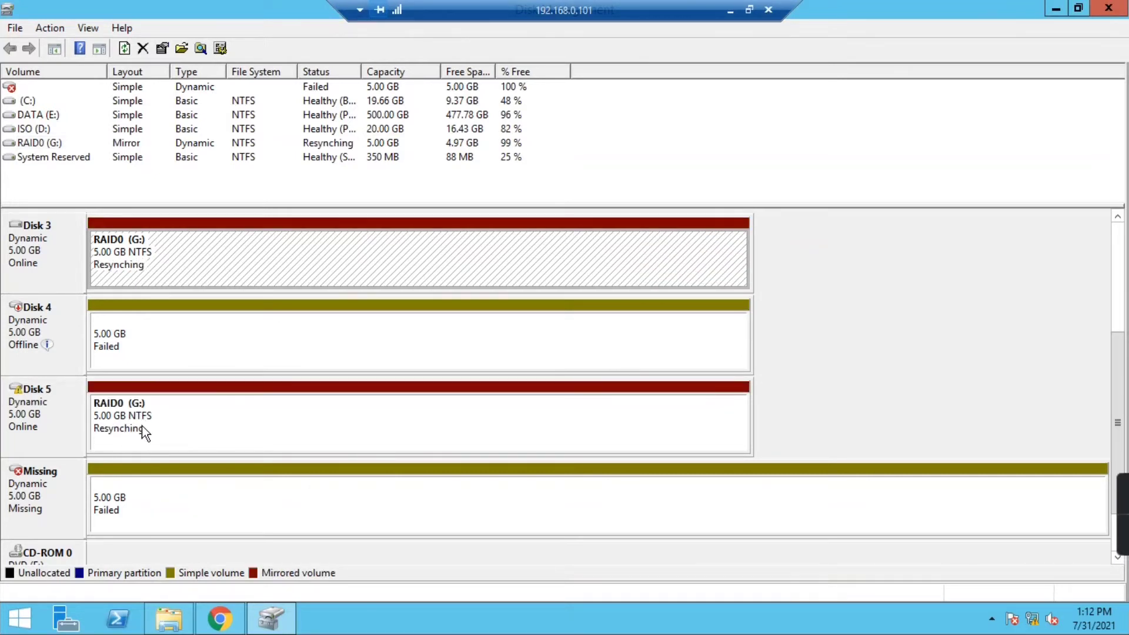
pyautogui.click(147, 430)
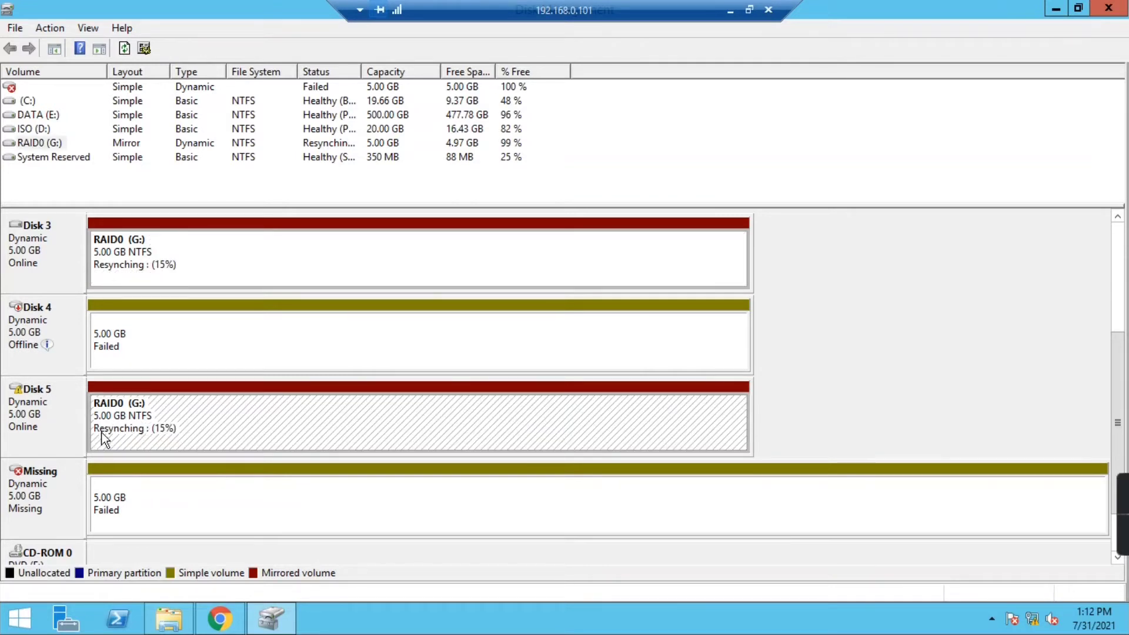
pyautogui.click(116, 268)
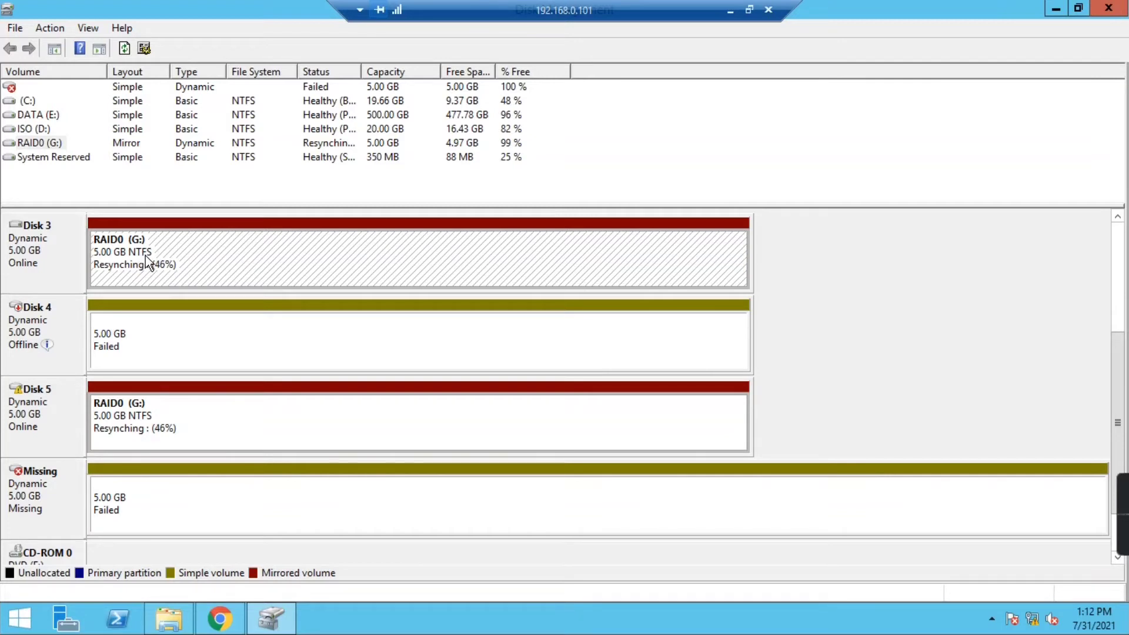
pyautogui.click(169, 619)
# - Check RAID0 (G:) contents, then confirm its mirror on Disk 3 and Disk 5 shows Healthy
pyautogui.doubleClick(241, 283)
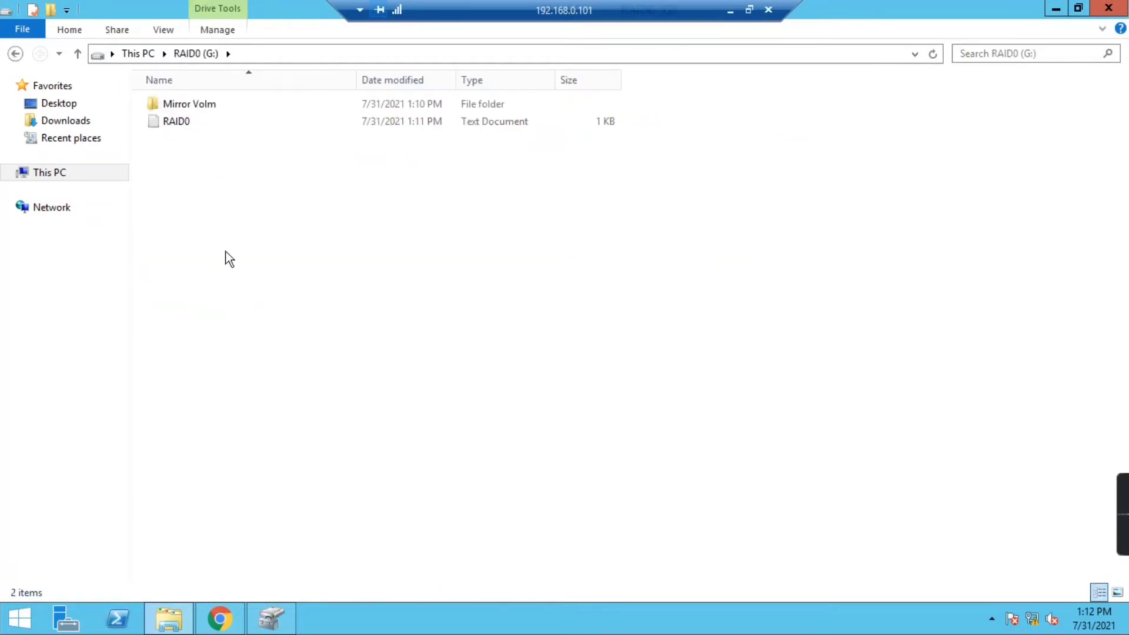
pyautogui.click(272, 618)
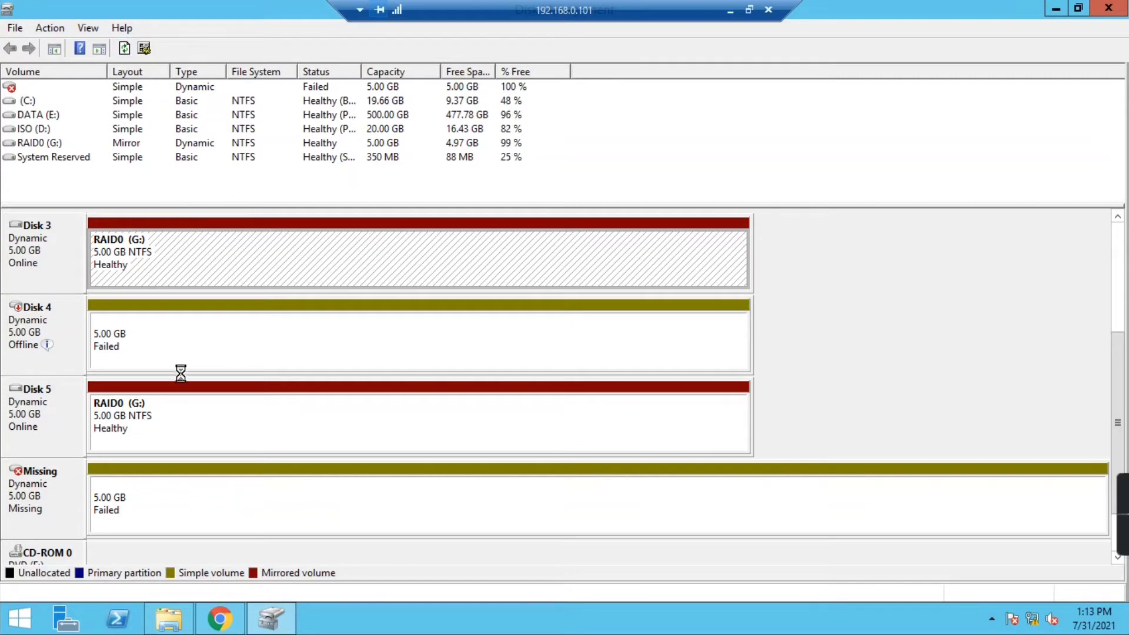
pyautogui.click(165, 414)
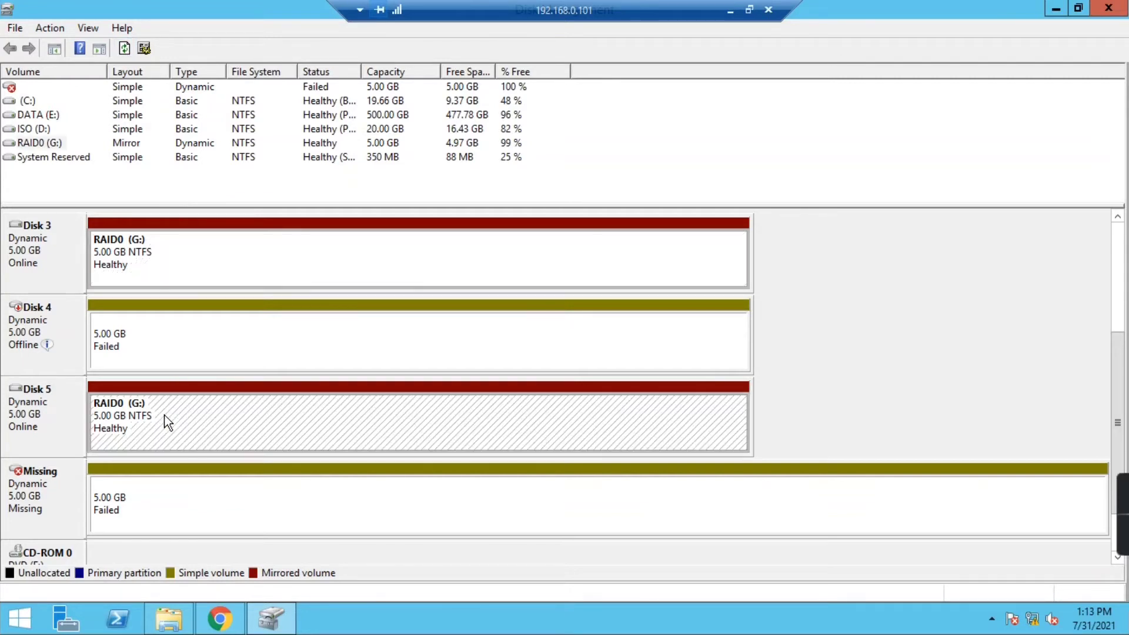
pyautogui.click(152, 243)
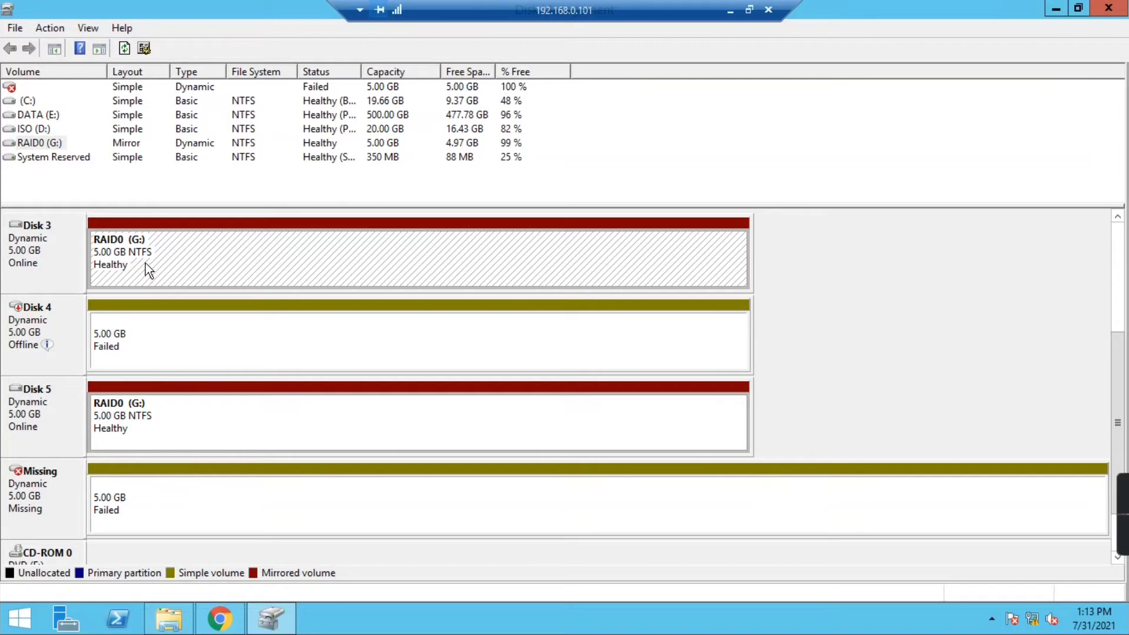
# - Back out of deleting the RAID0 mirror, then reactivate Disk 4's failed volume
pyautogui.click(139, 418)
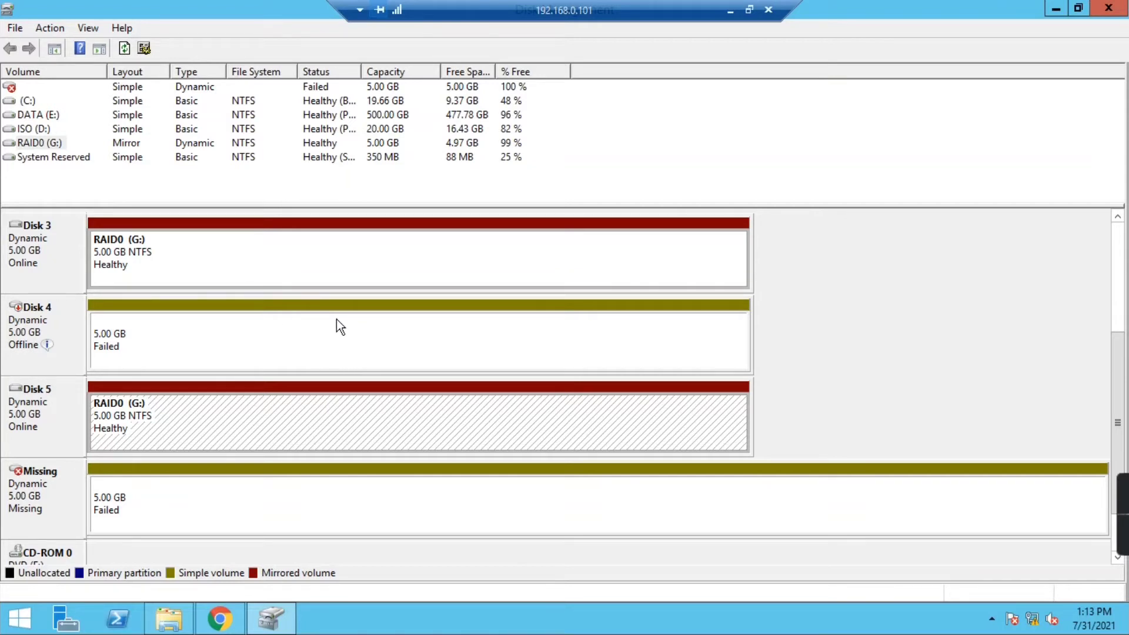
pyautogui.click(161, 252)
pyautogui.rightClick(160, 252)
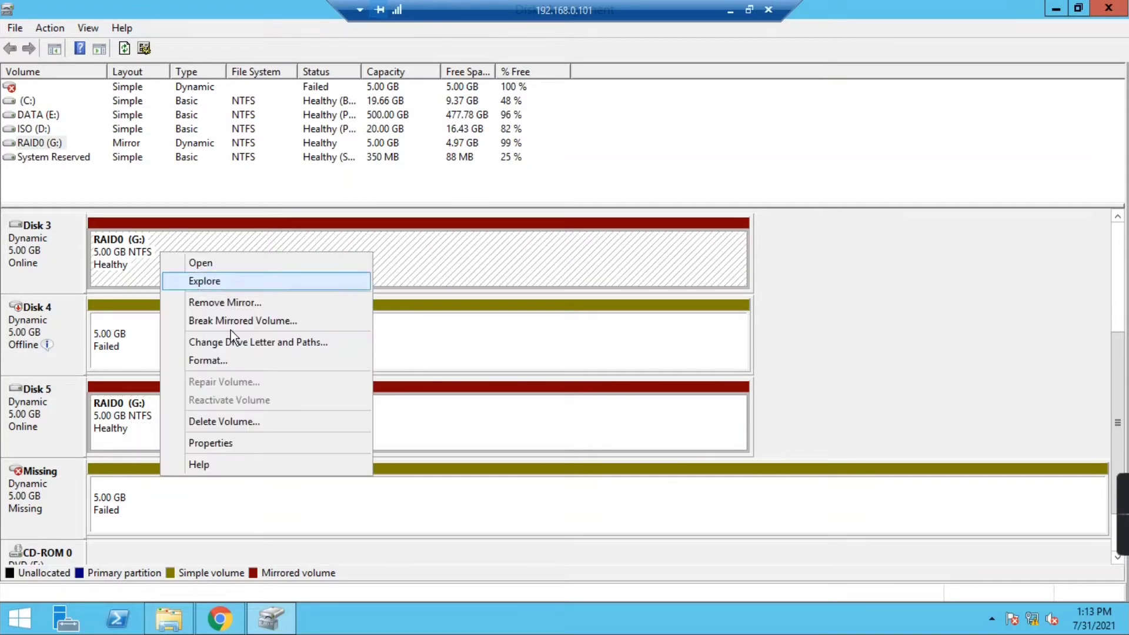
pyautogui.click(219, 421)
pyautogui.click(724, 371)
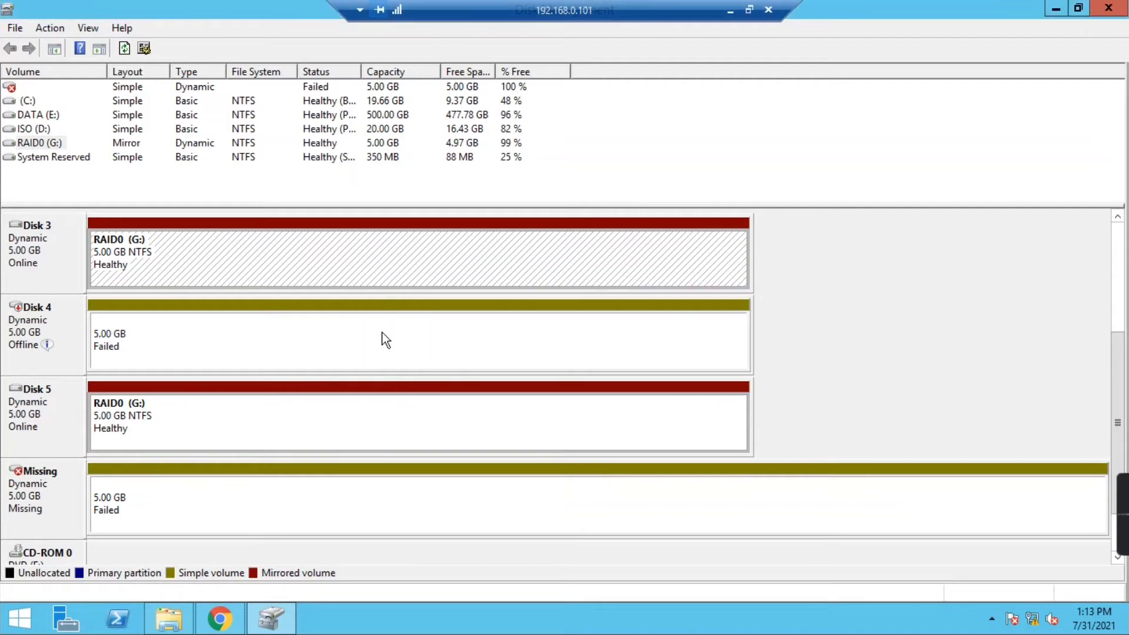
pyautogui.click(152, 326)
pyautogui.rightClick(153, 326)
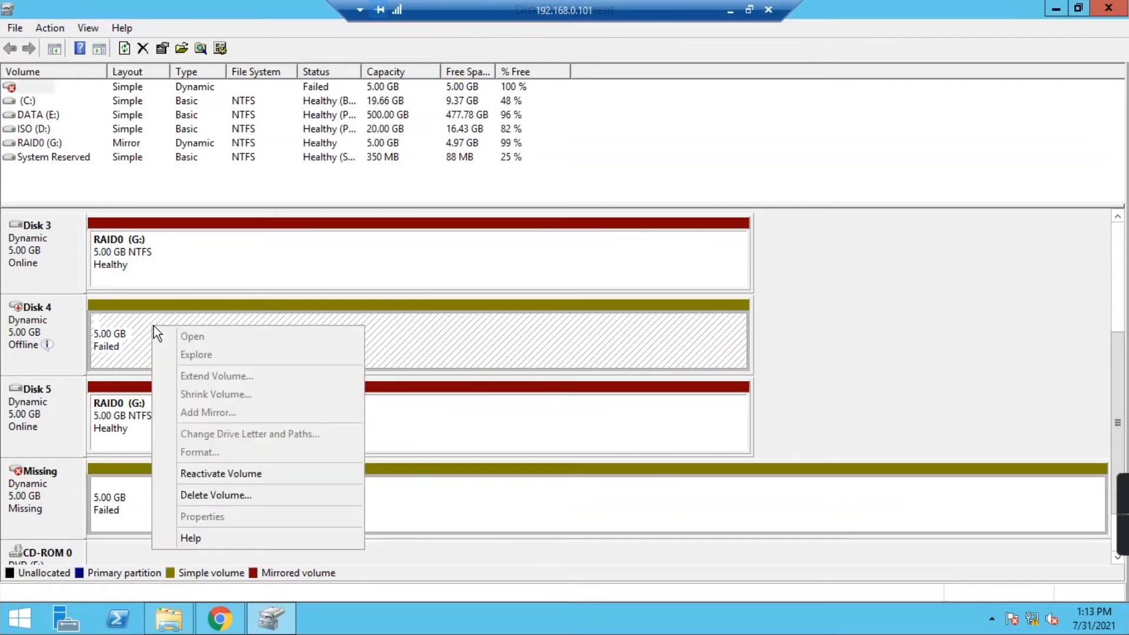
pyautogui.click(221, 474)
pyautogui.click(639, 370)
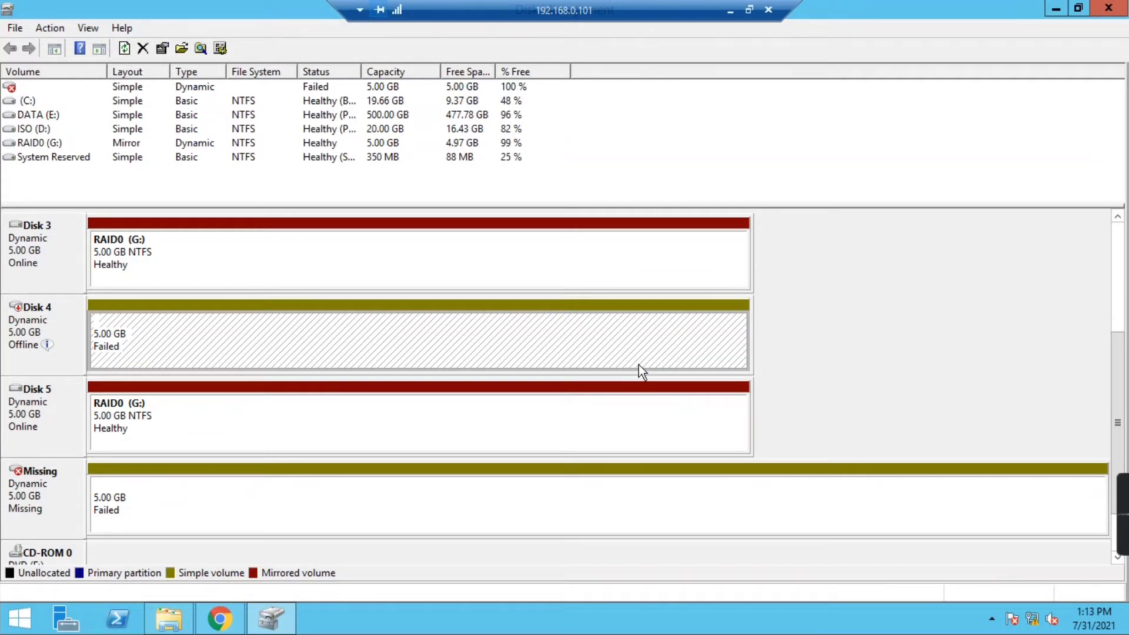
# - Delete the mirrored RAID0 volume spanning Disks 3 and 5
pyautogui.click(461, 428)
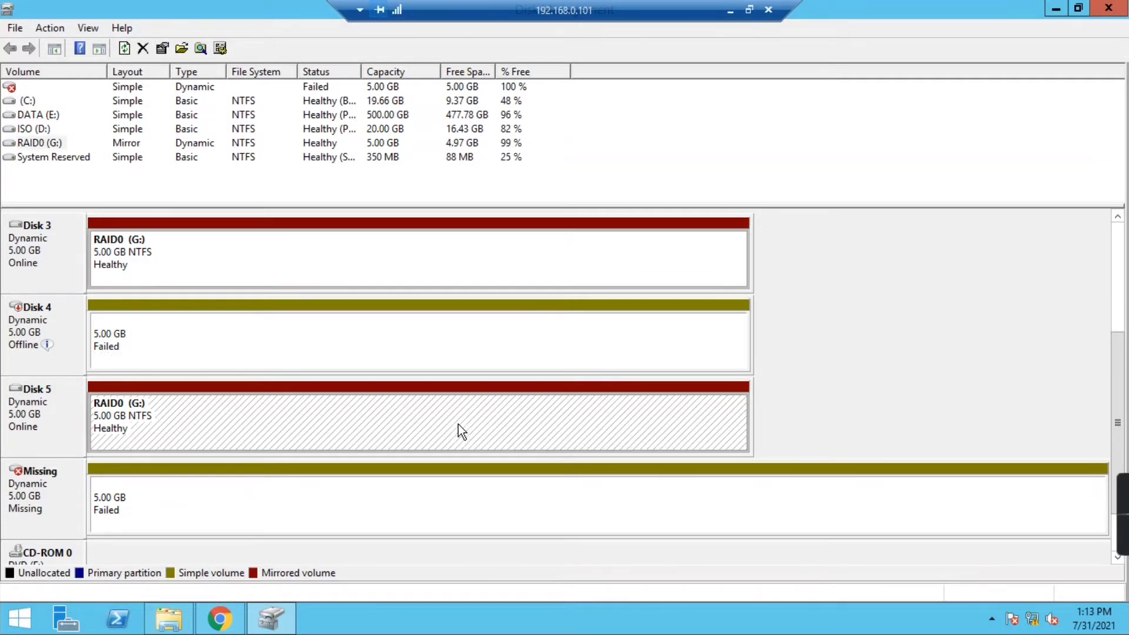
pyautogui.click(252, 254)
pyautogui.rightClick(252, 254)
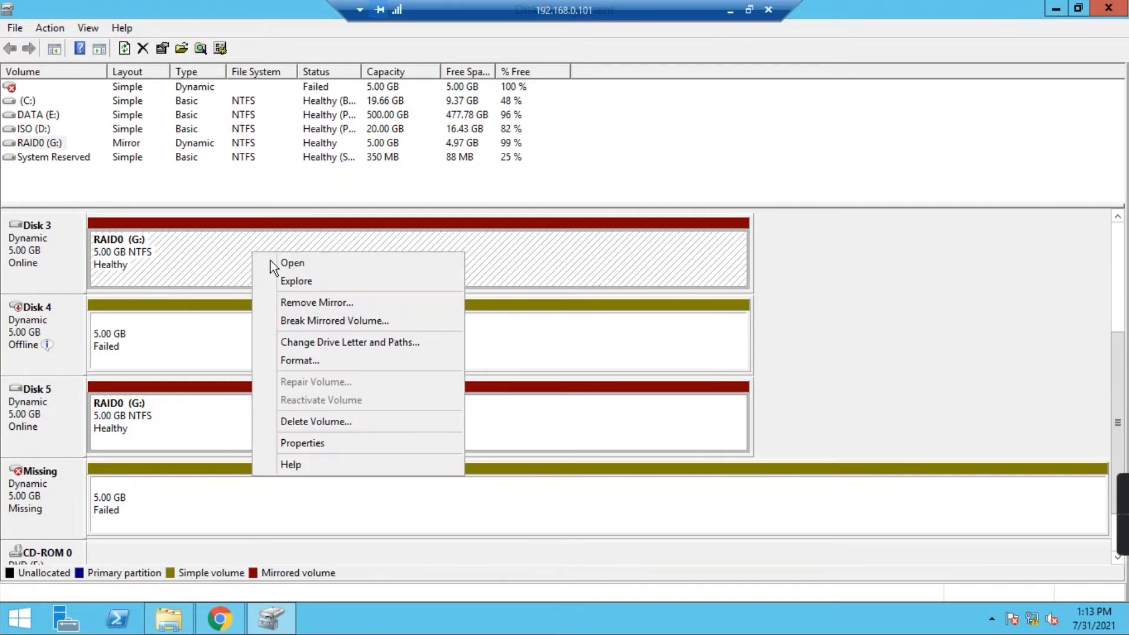
pyautogui.click(326, 420)
pyautogui.click(643, 372)
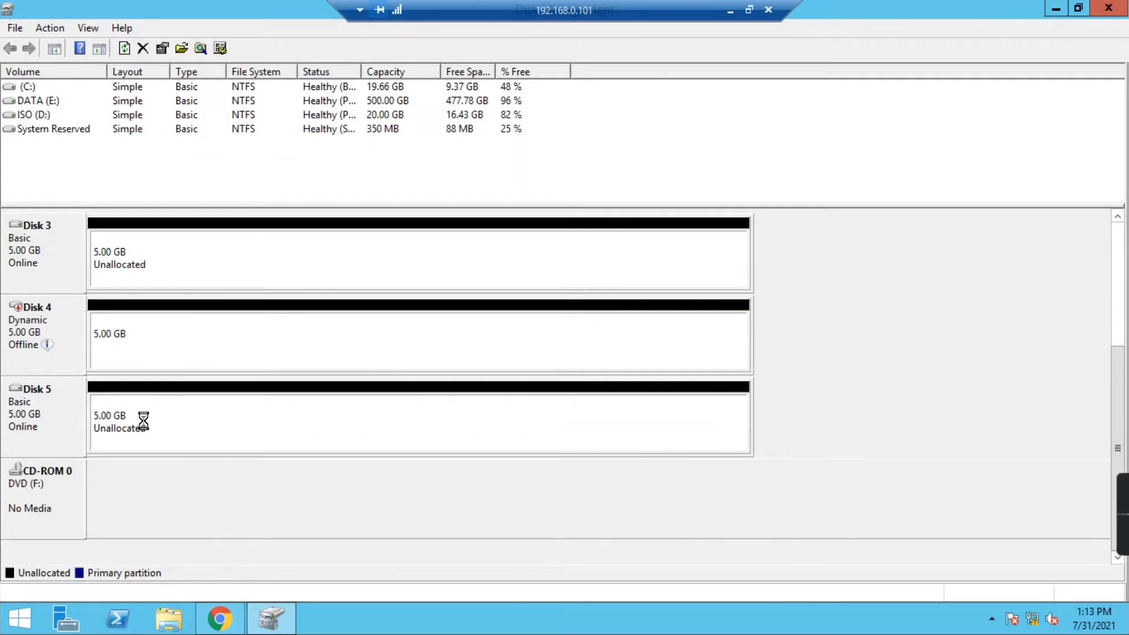
# - Bring Disk 4 online and import it as a foreign disk
pyautogui.click(59, 322)
pyautogui.rightClick(59, 319)
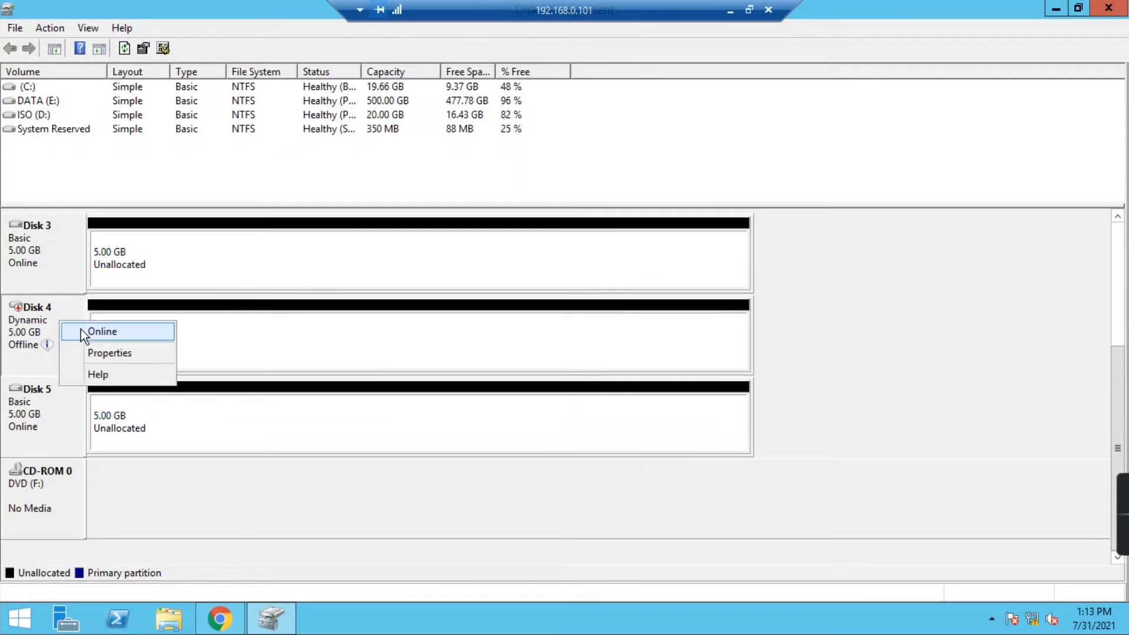
pyautogui.click(85, 330)
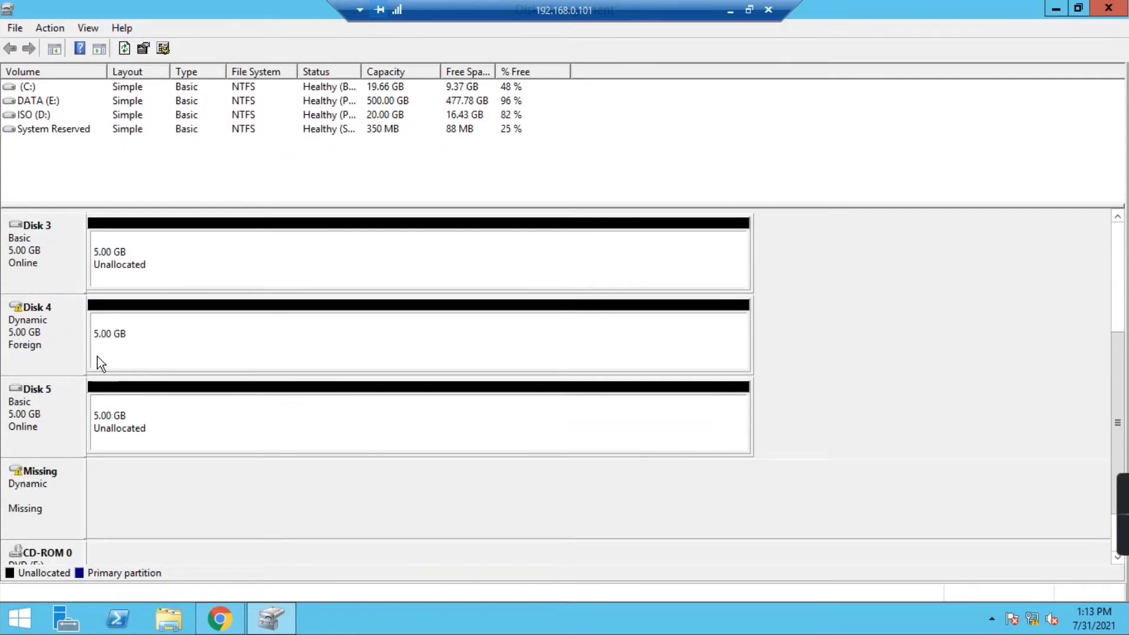
pyautogui.rightClick(30, 323)
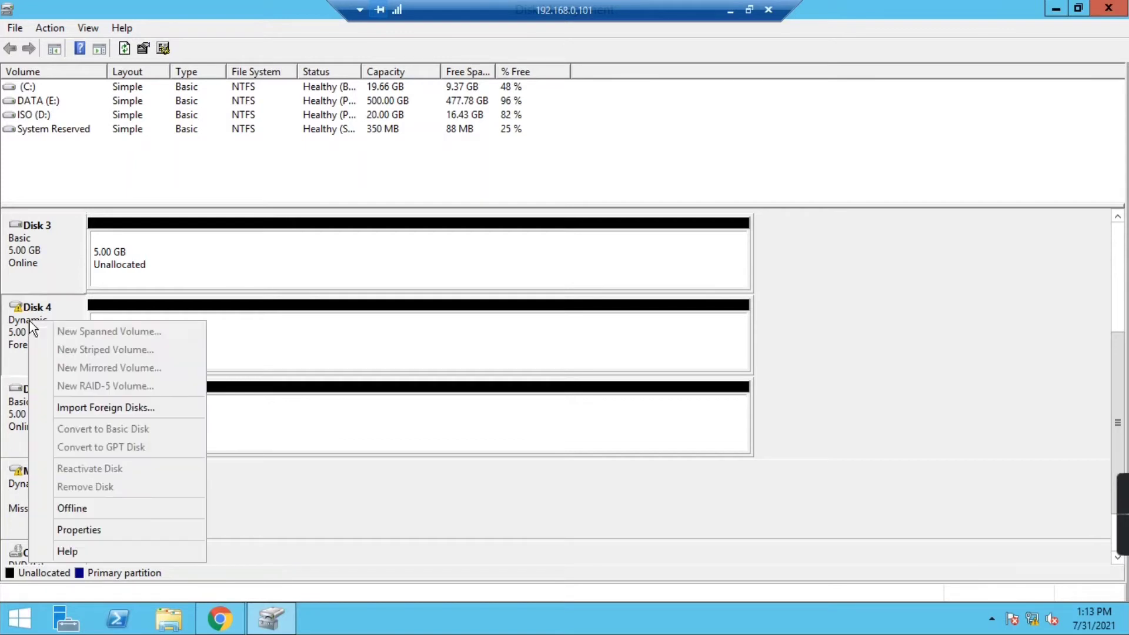
pyautogui.click(88, 405)
pyautogui.click(701, 353)
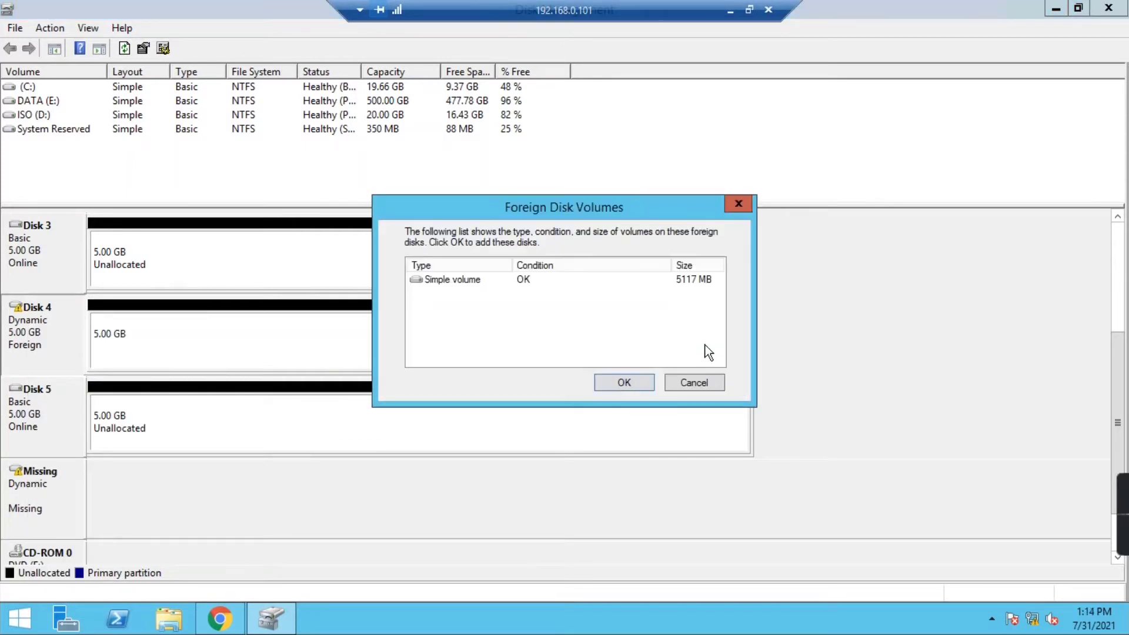
pyautogui.click(622, 379)
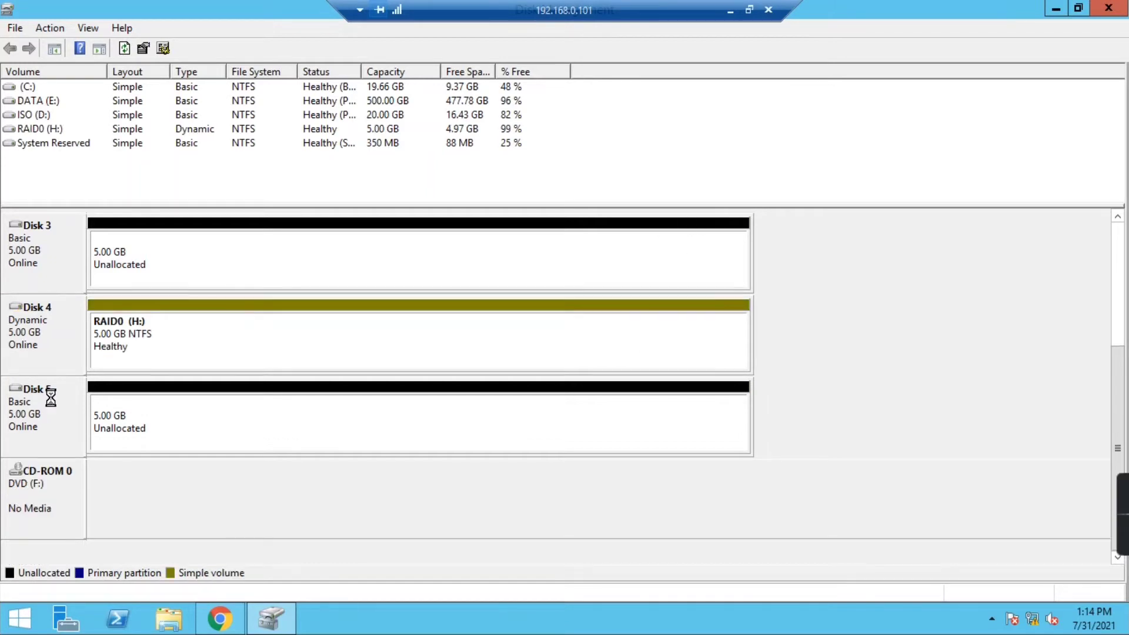
# - Delete the imported RAID0 (H:) volume and check Disks 3, 4 and 5 are unallocated
pyautogui.rightClick(135, 326)
pyautogui.click(239, 494)
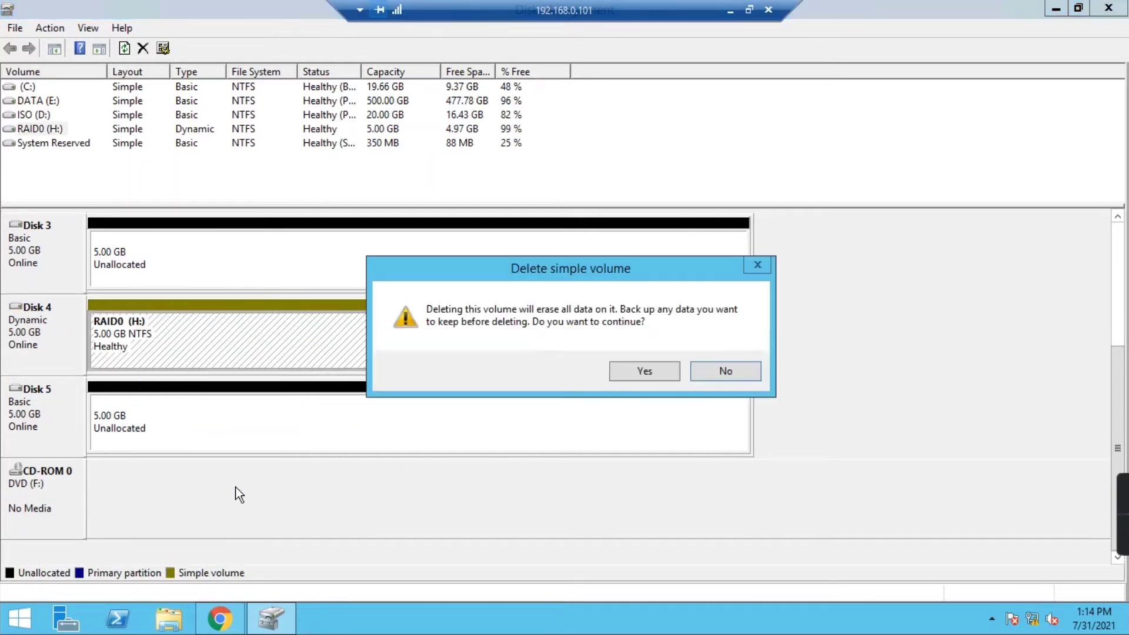
pyautogui.click(646, 370)
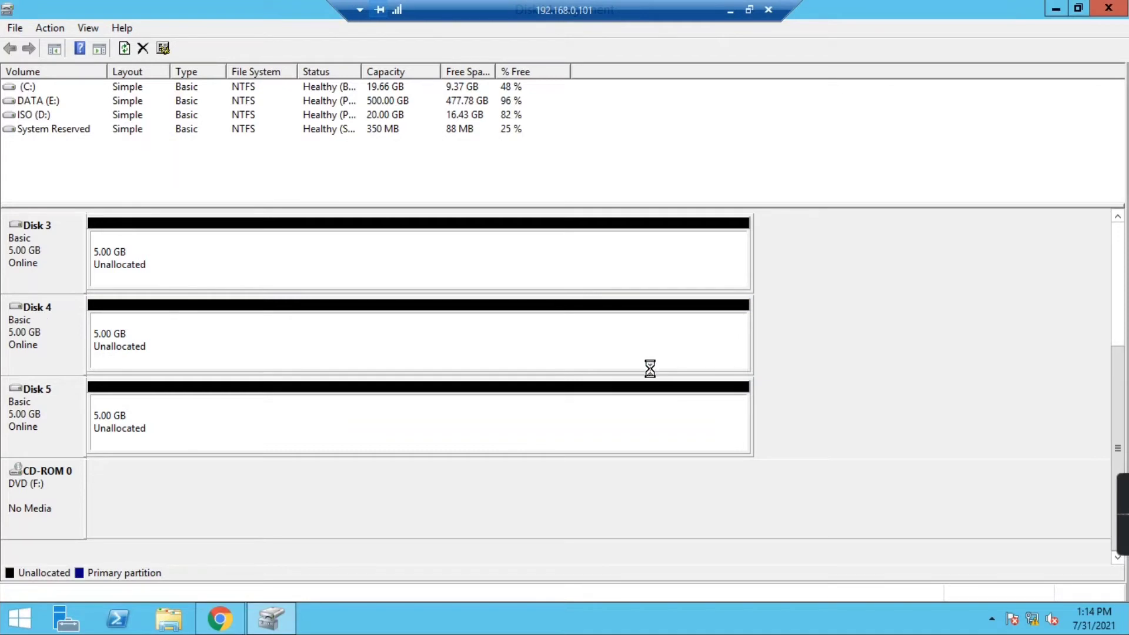
pyautogui.moveTo(1117, 415); pyautogui.dragTo(1125, 392)
pyautogui.click(44, 319)
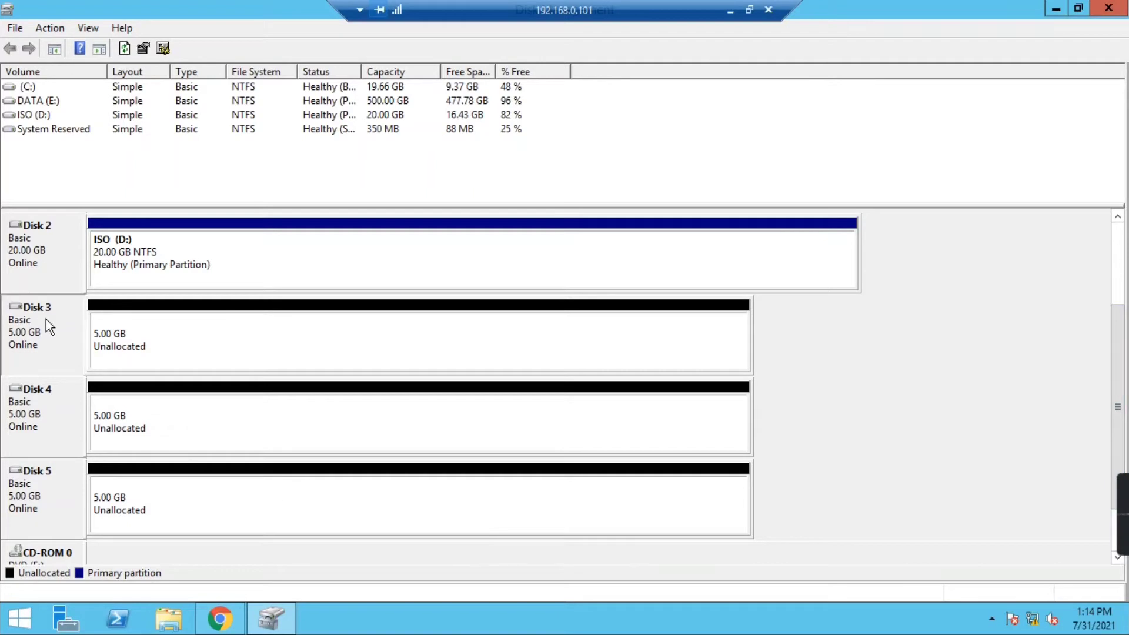
pyautogui.click(38, 405)
pyautogui.click(38, 481)
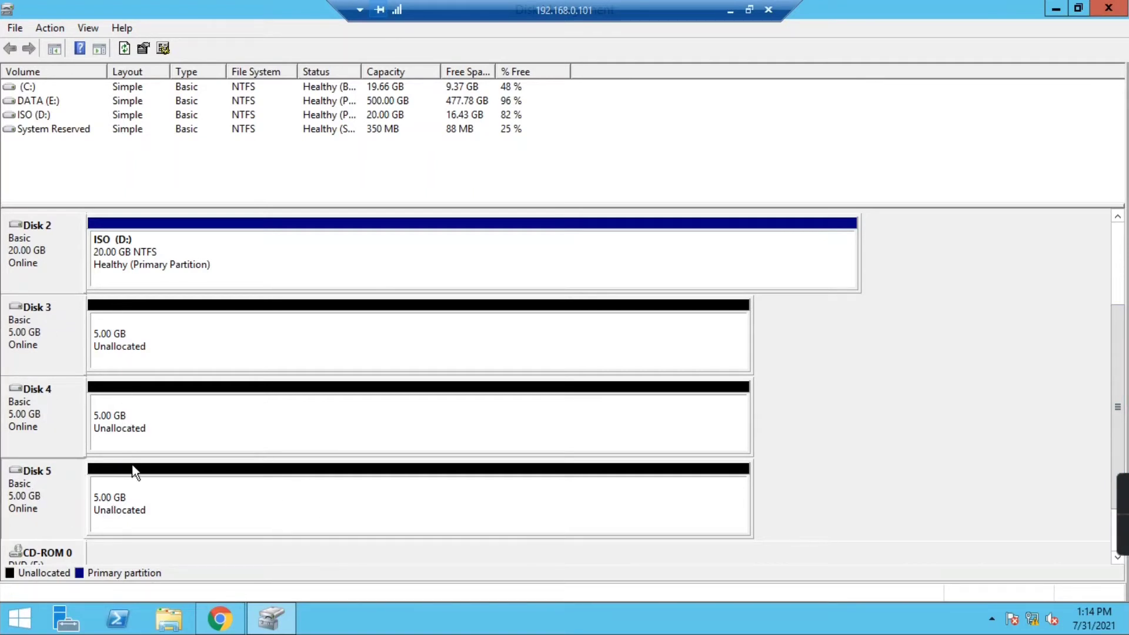
pyautogui.click(161, 340)
# - Start the New RAID-5 Volume wizard from Disk 3's unallocated space
pyautogui.rightClick(243, 330)
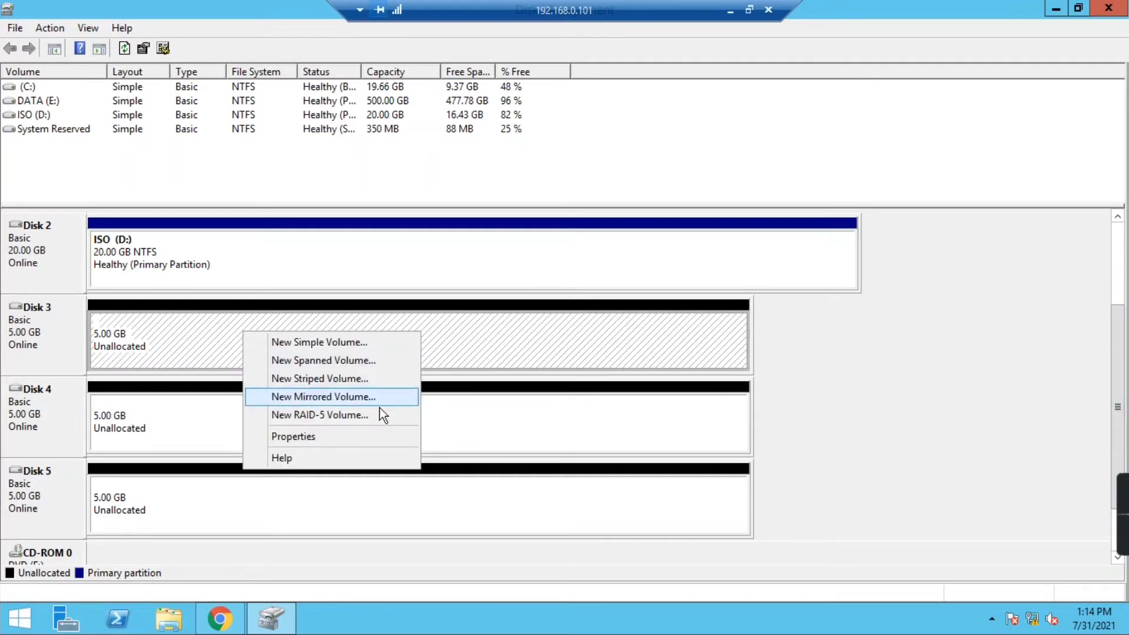
pyautogui.click(351, 418)
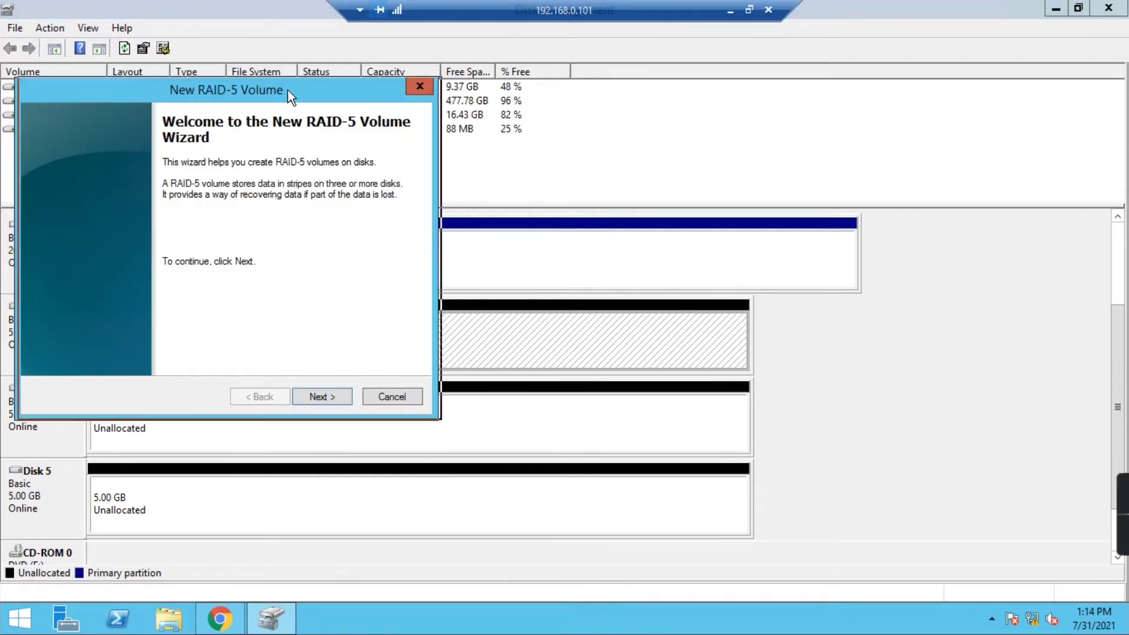
pyautogui.moveTo(287, 90); pyautogui.dragTo(462, 94)
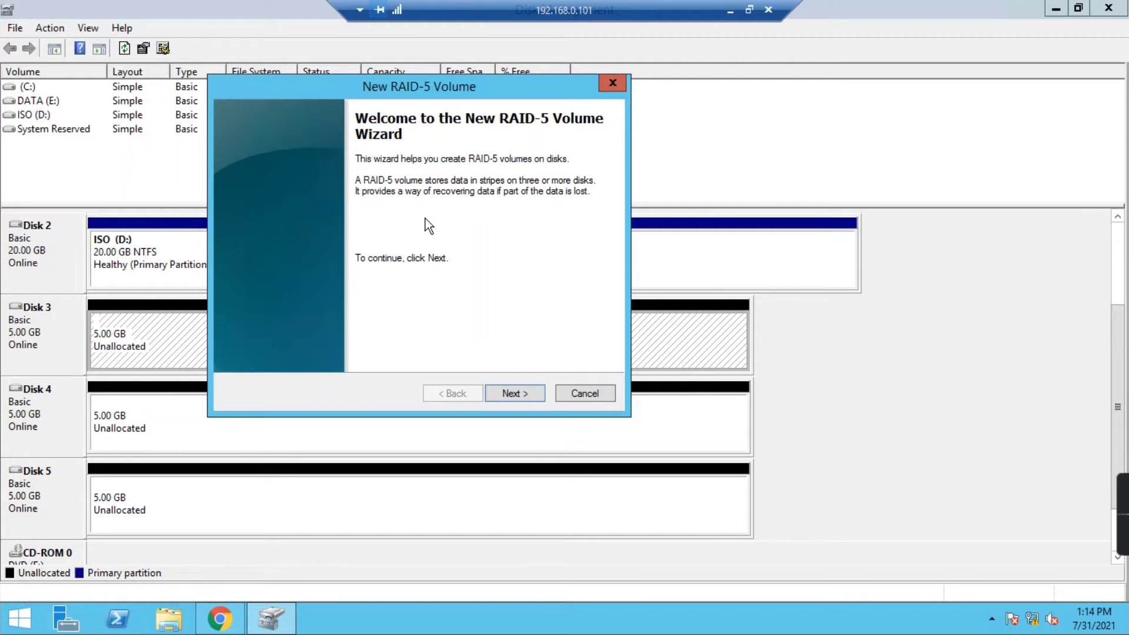
pyautogui.click(505, 390)
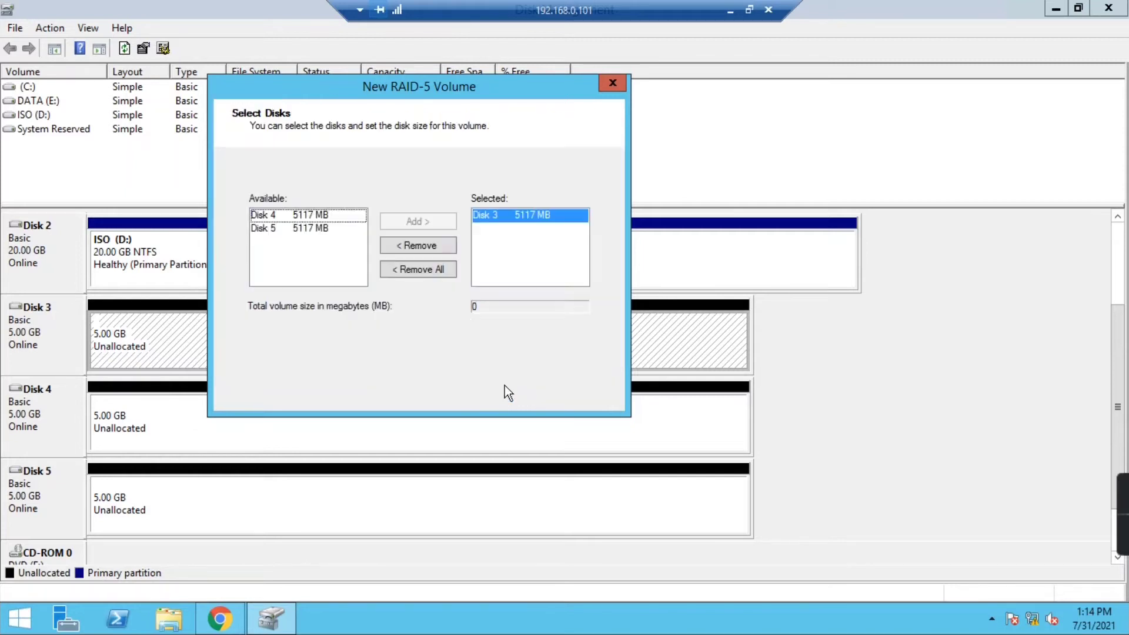
# - Add Disks 4 and 5 alongside Disk 3 as the RAID-5 member disks
pyautogui.click(318, 216)
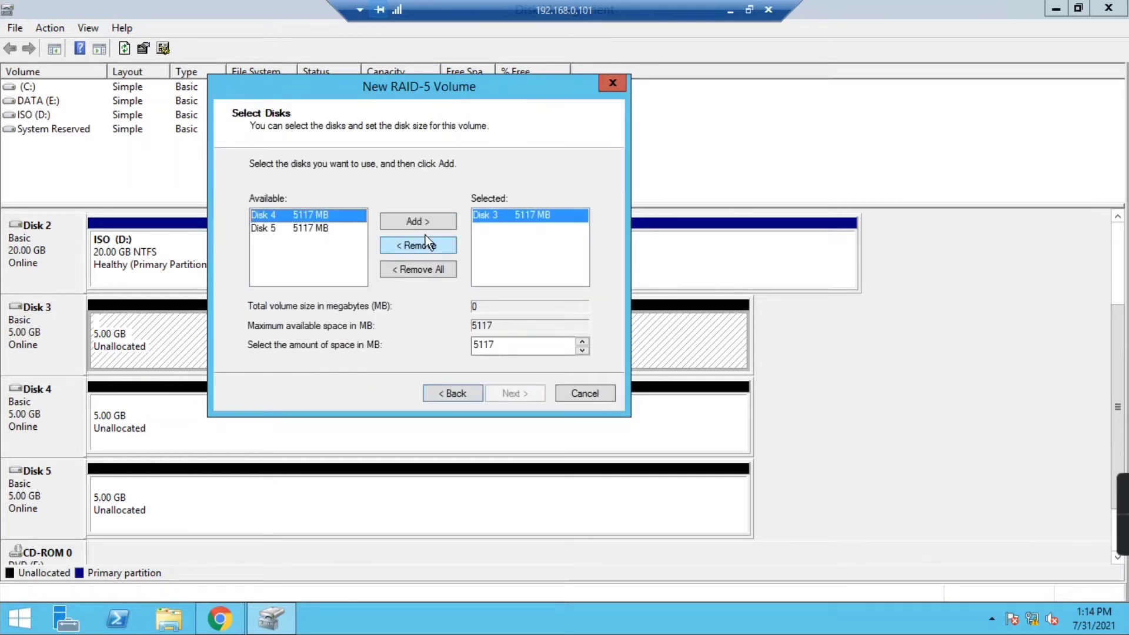
pyautogui.click(430, 218)
pyautogui.click(496, 227)
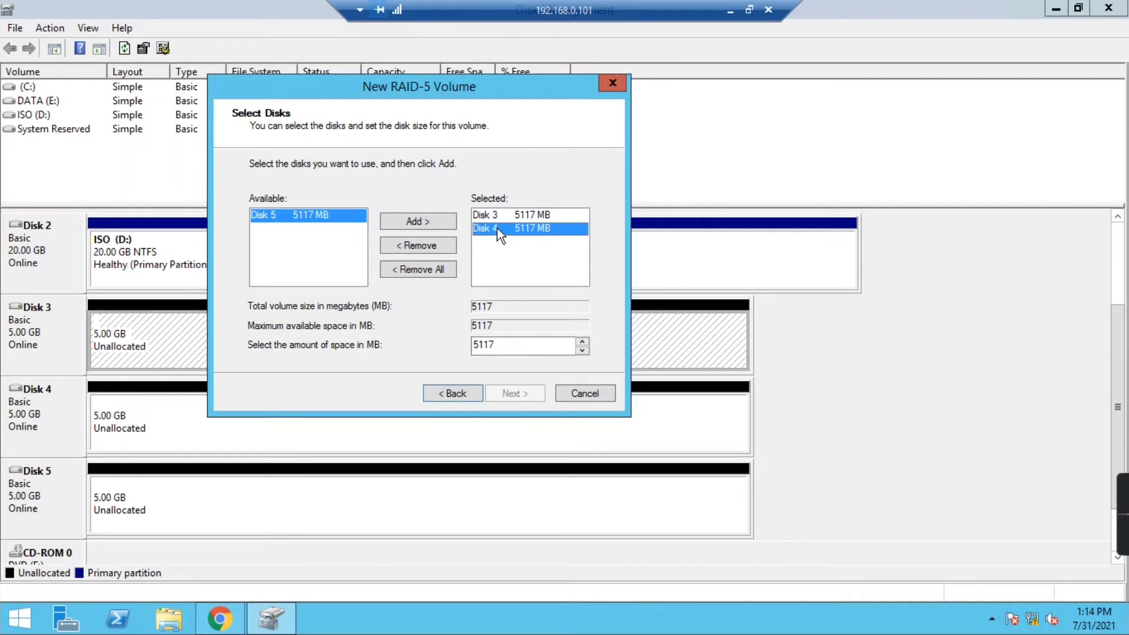
pyautogui.click(496, 220)
pyautogui.click(500, 229)
pyautogui.click(409, 223)
pyautogui.click(486, 241)
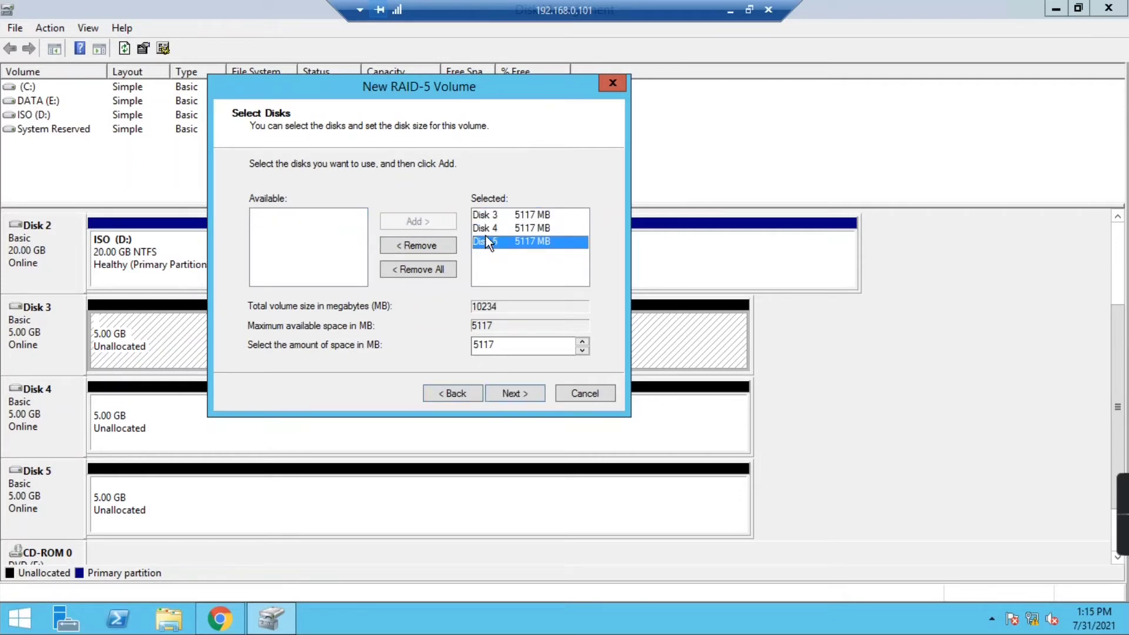
pyautogui.click(492, 215)
pyautogui.click(496, 228)
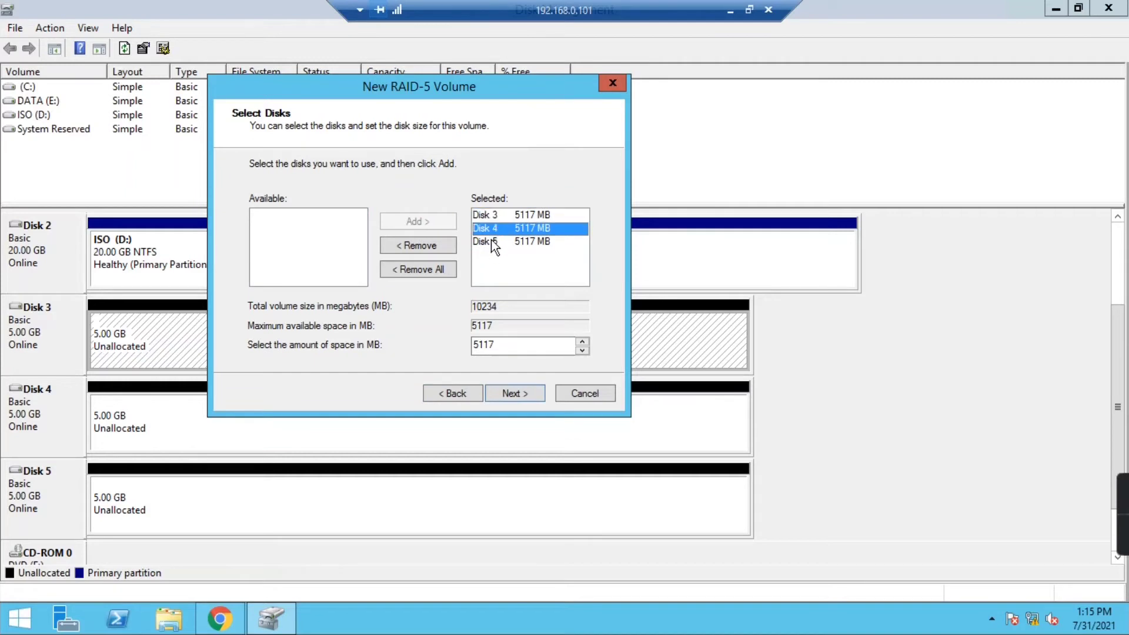
pyautogui.click(498, 241)
pyautogui.click(537, 395)
# - Label the volume RAID5, finish the wizard, and approve converting the disks to dynamic
pyautogui.click(535, 398)
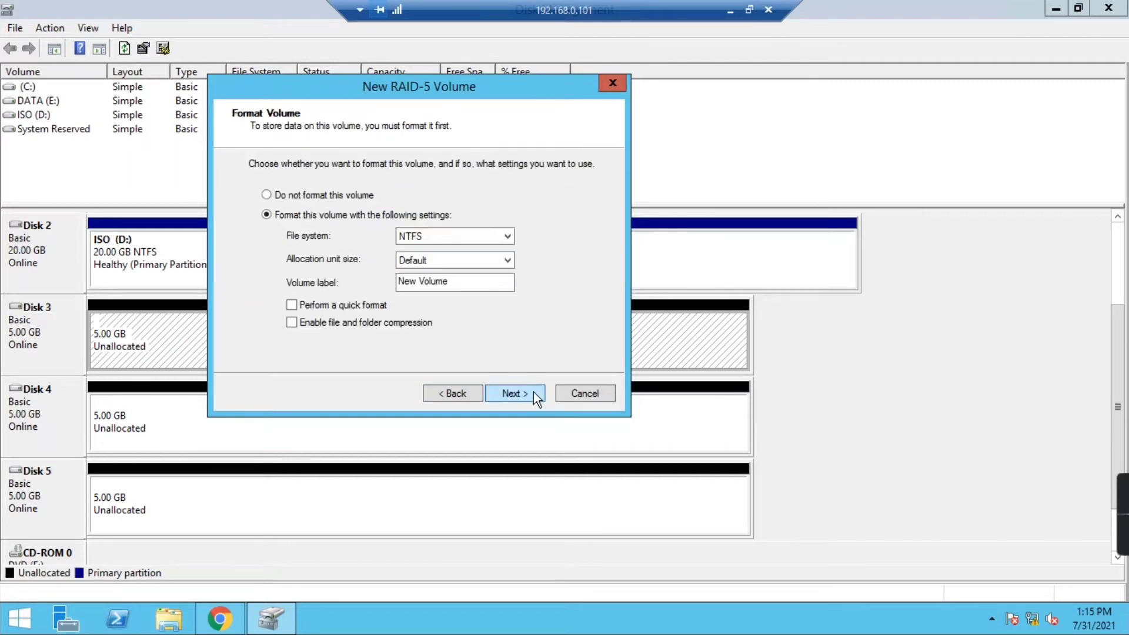
pyautogui.moveTo(484, 280); pyautogui.dragTo(352, 278)
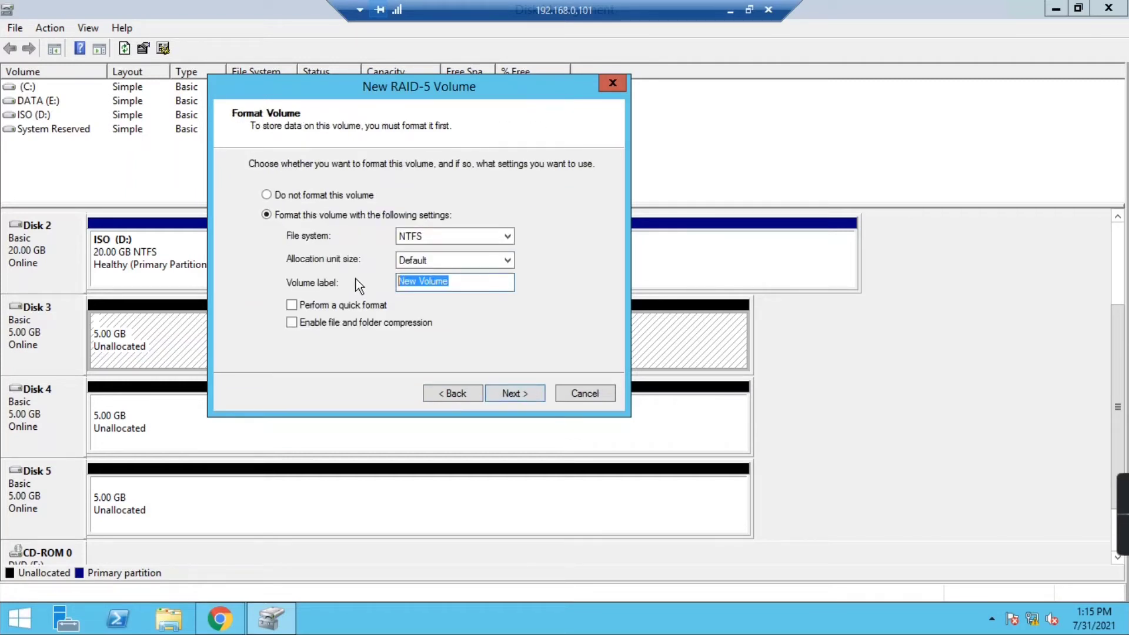
pyautogui.write('RAID5')
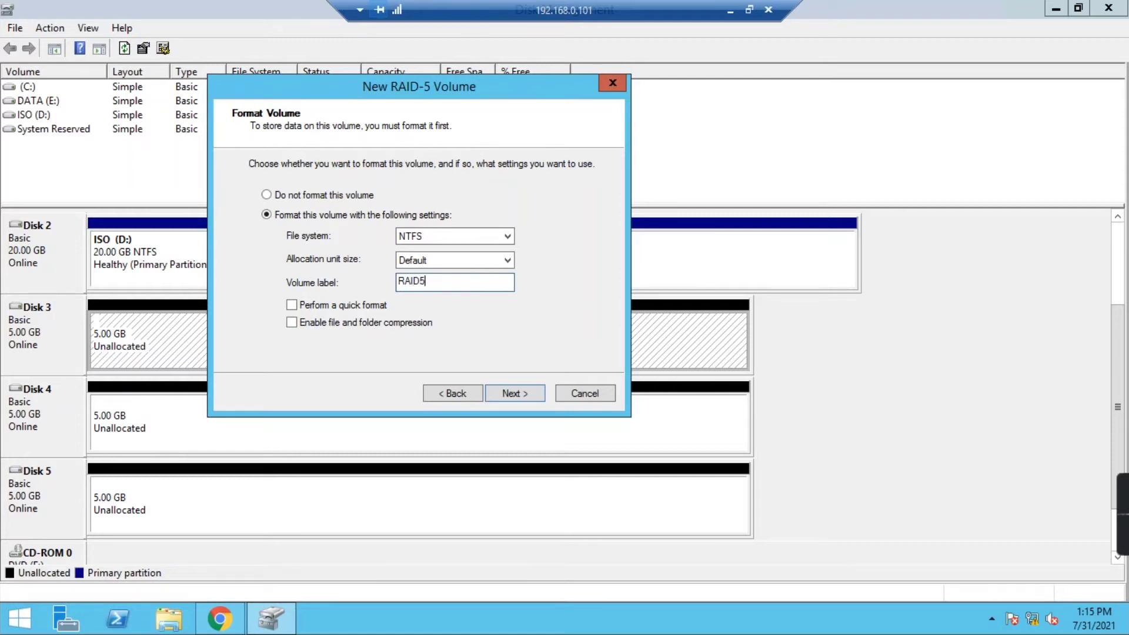
pyautogui.click(526, 394)
pyautogui.click(525, 394)
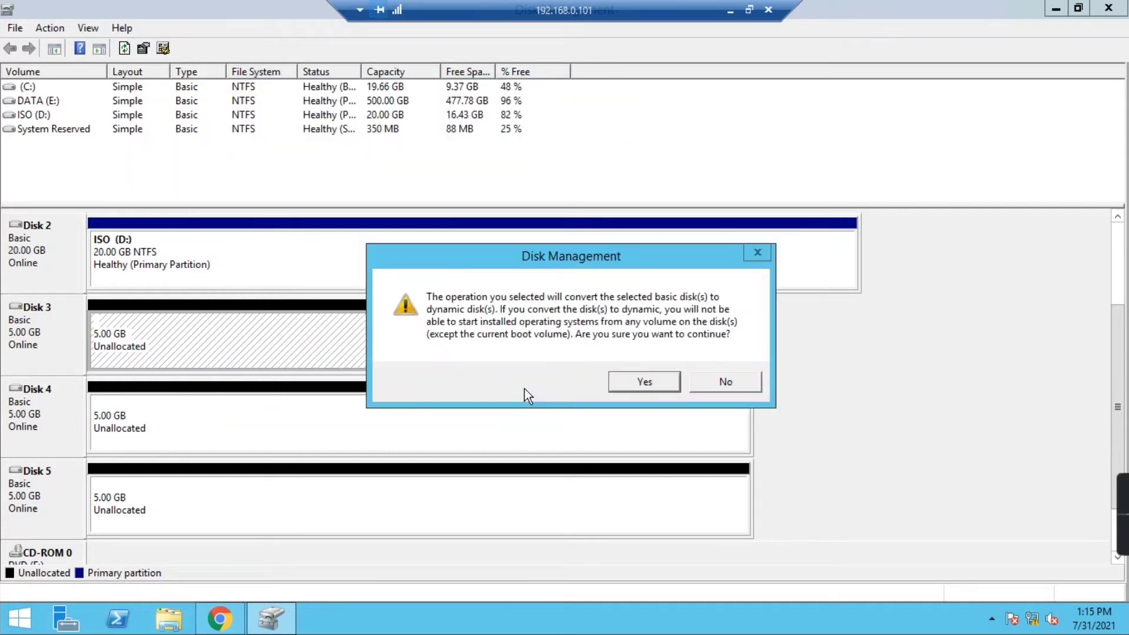
pyautogui.click(644, 382)
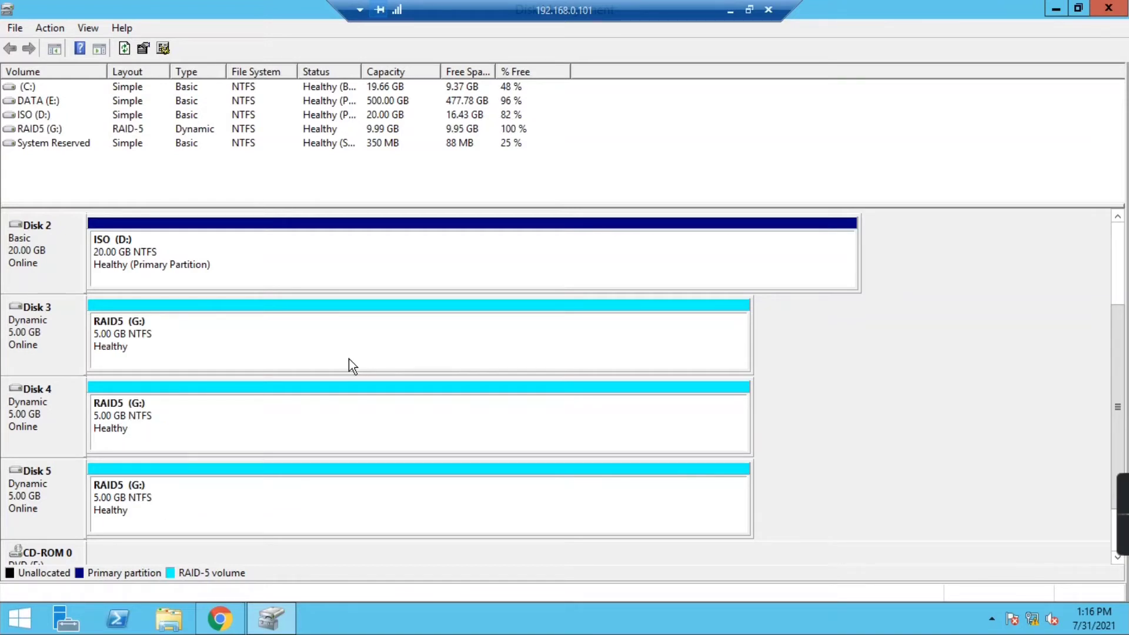
# - Check the RAID5 (G:) volume on Disks 3, 4 and 5, then switch to File Explorer
pyautogui.click(138, 345)
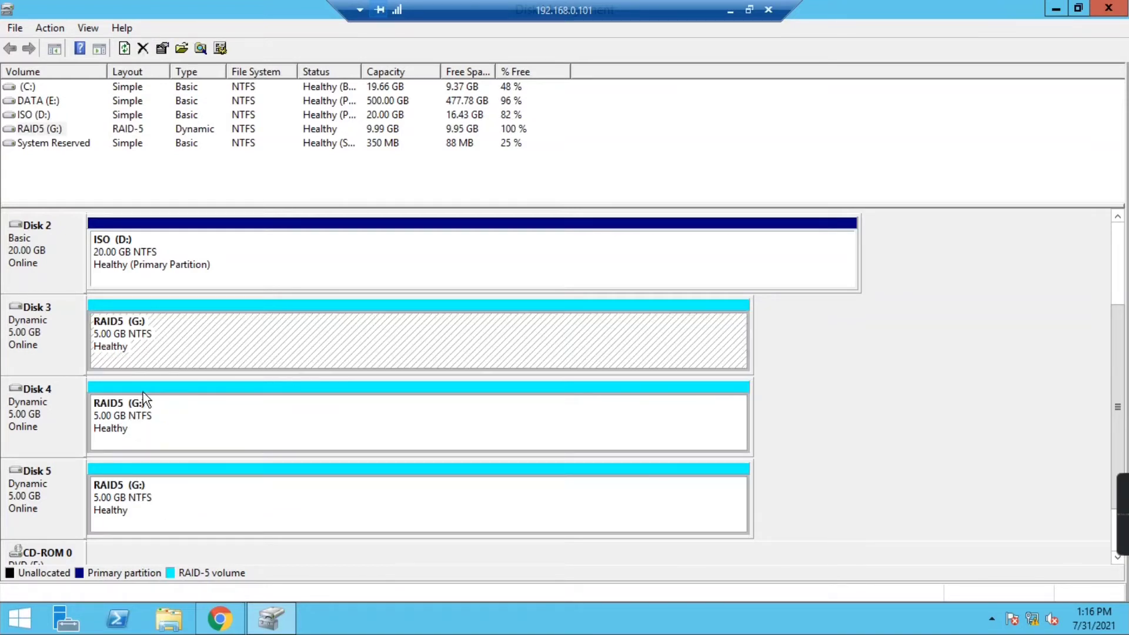
pyautogui.click(127, 417)
pyautogui.click(152, 516)
pyautogui.click(169, 627)
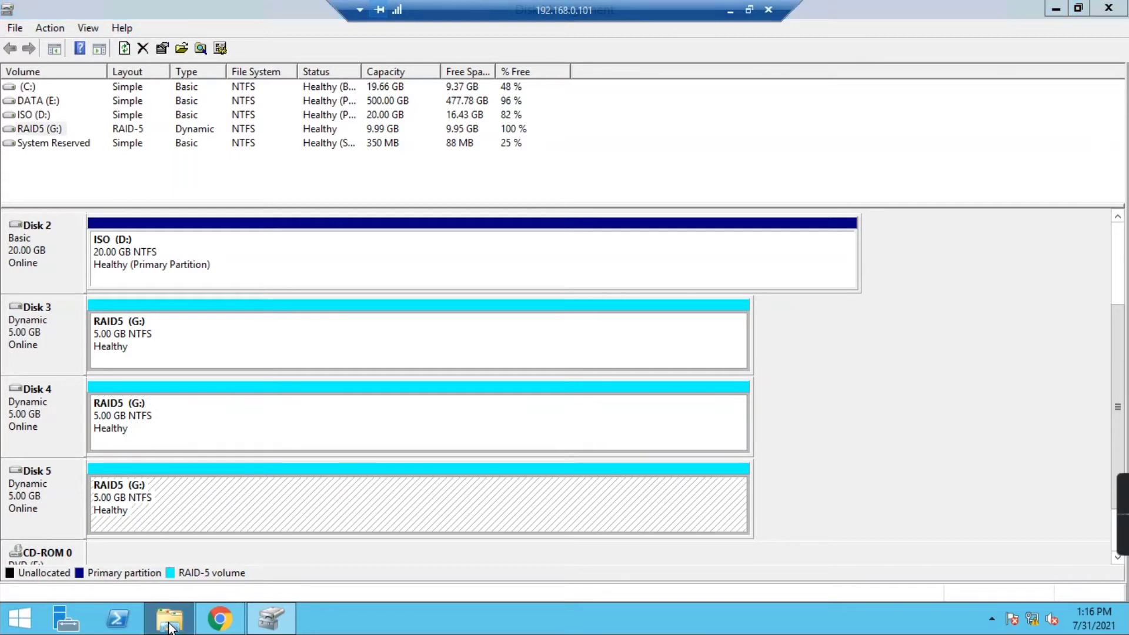
# - Open the RAID5 (G:) drive and create a folder named RAID5
pyautogui.click(267, 297)
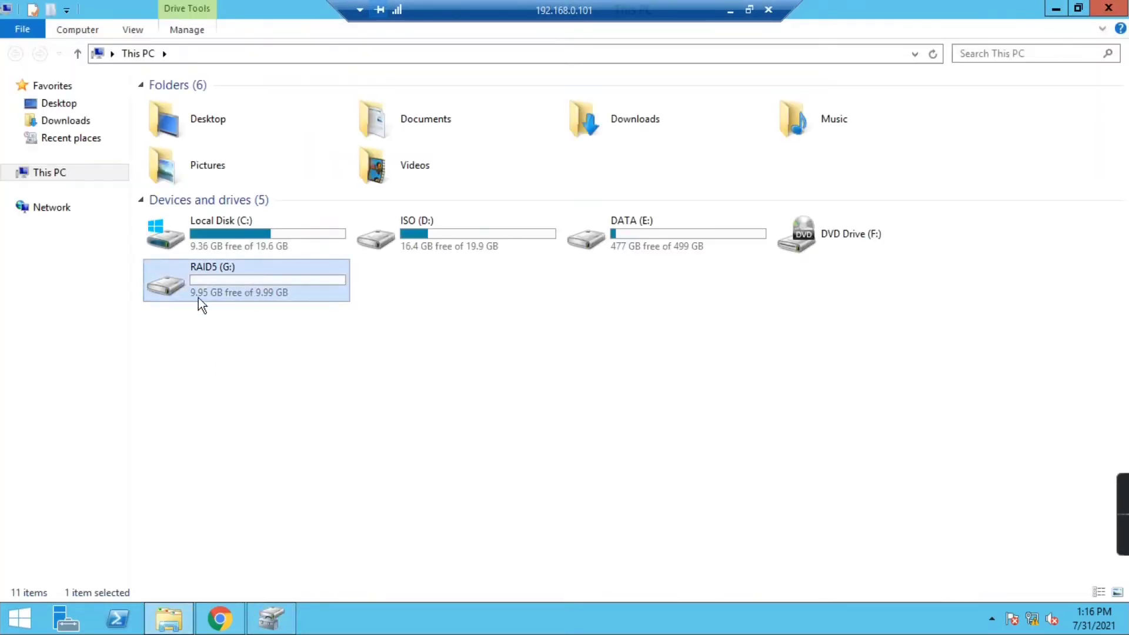
pyautogui.doubleClick(244, 284)
pyautogui.rightClick(256, 278)
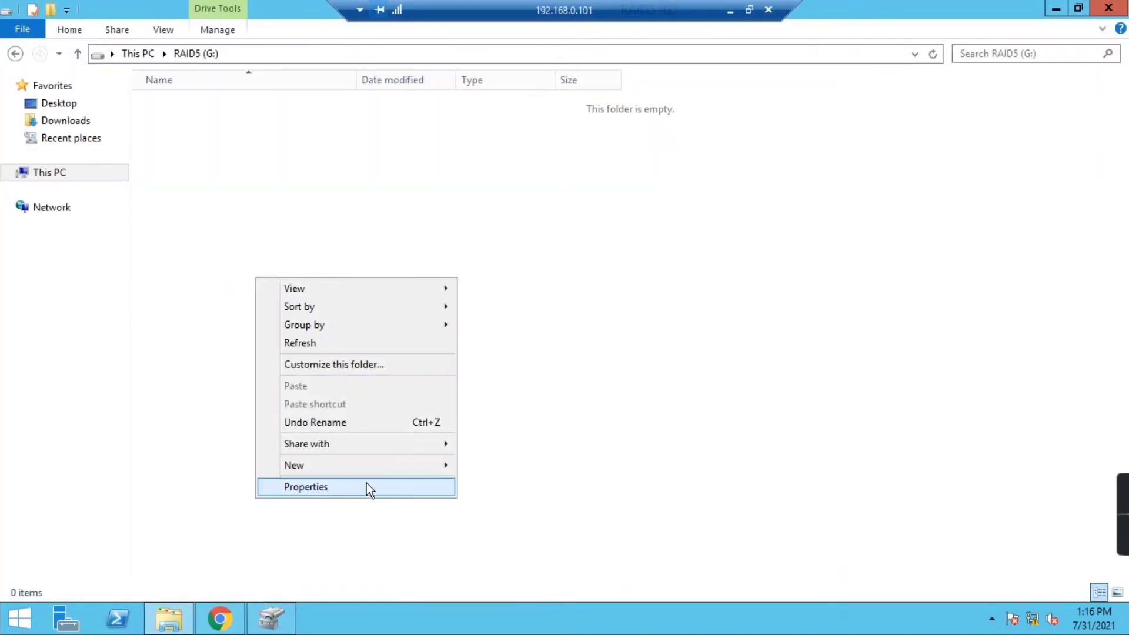
pyautogui.moveTo(443, 462)
pyautogui.click(491, 463)
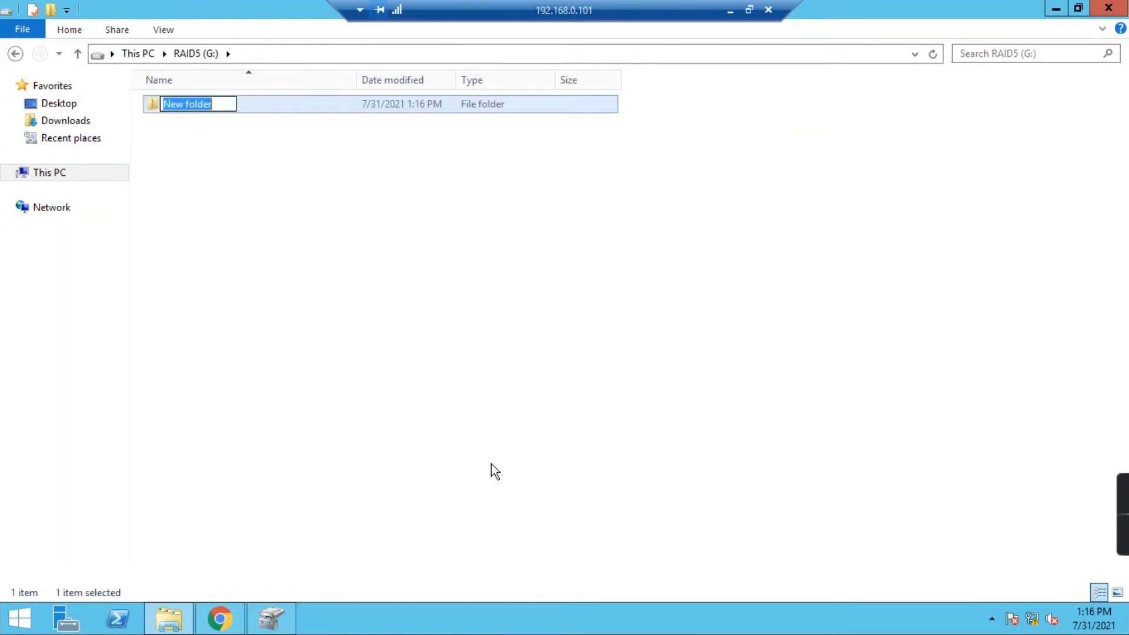
pyautogui.write('RAID5')
pyautogui.press('Return')
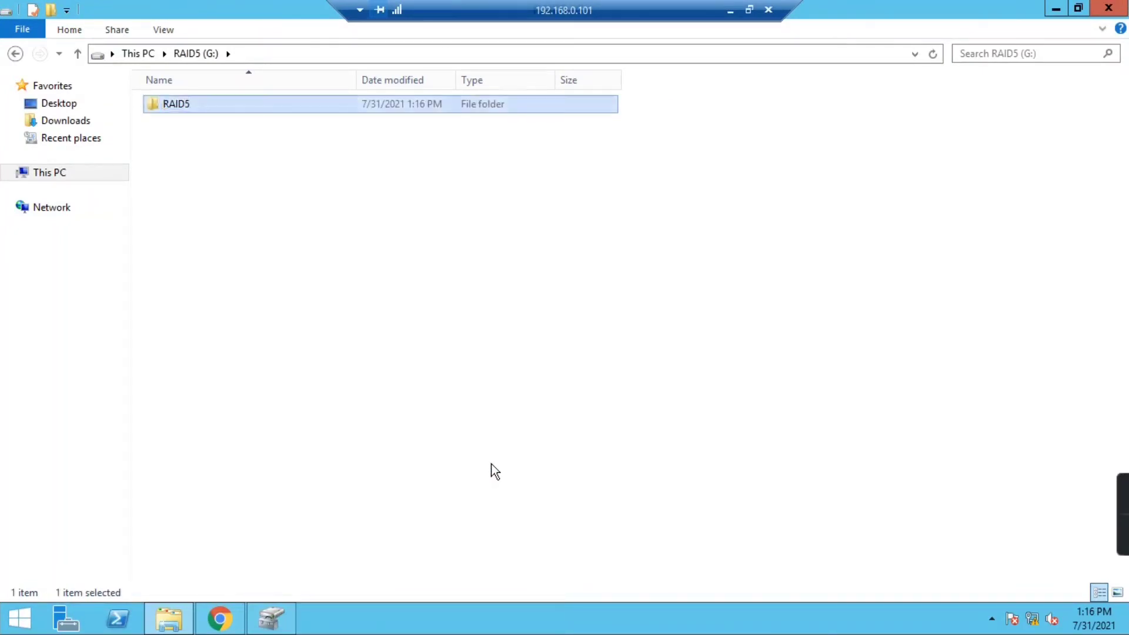
# - Create a text document named 'Distributed and Pairty' on the drive
pyautogui.rightClick(394, 221)
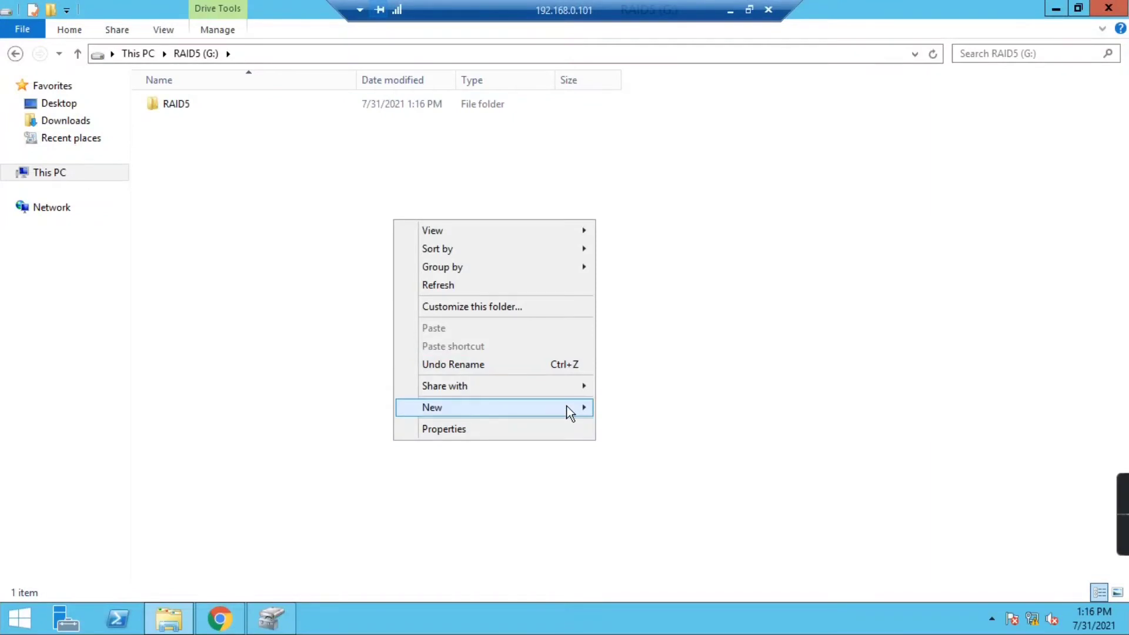
pyautogui.moveTo(565, 408)
pyautogui.click(623, 496)
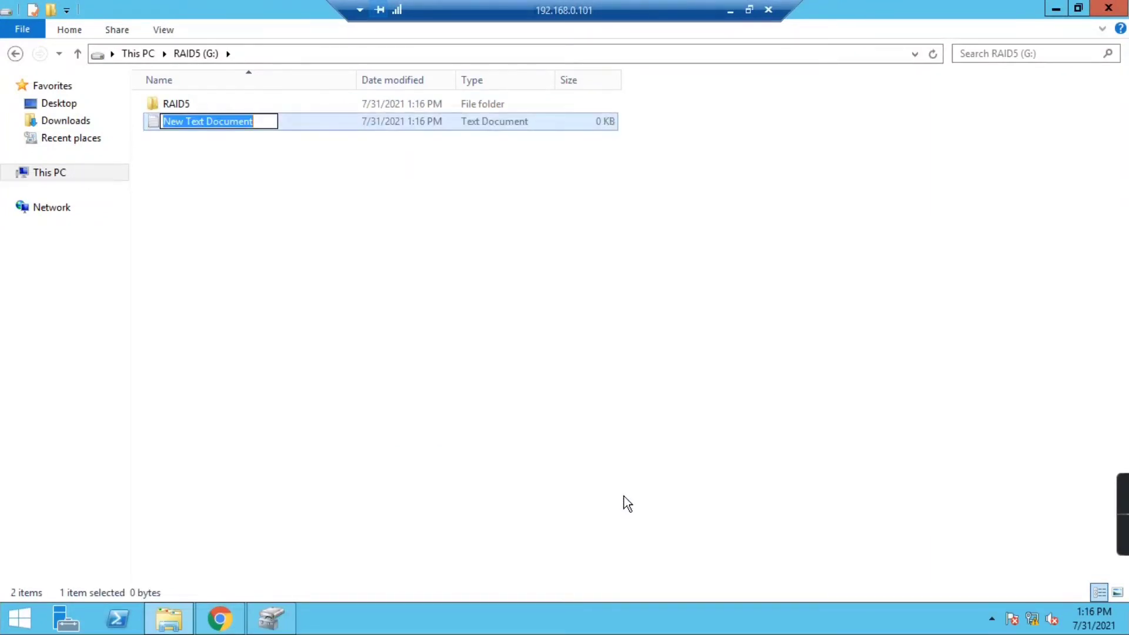
pyautogui.write('Distr')
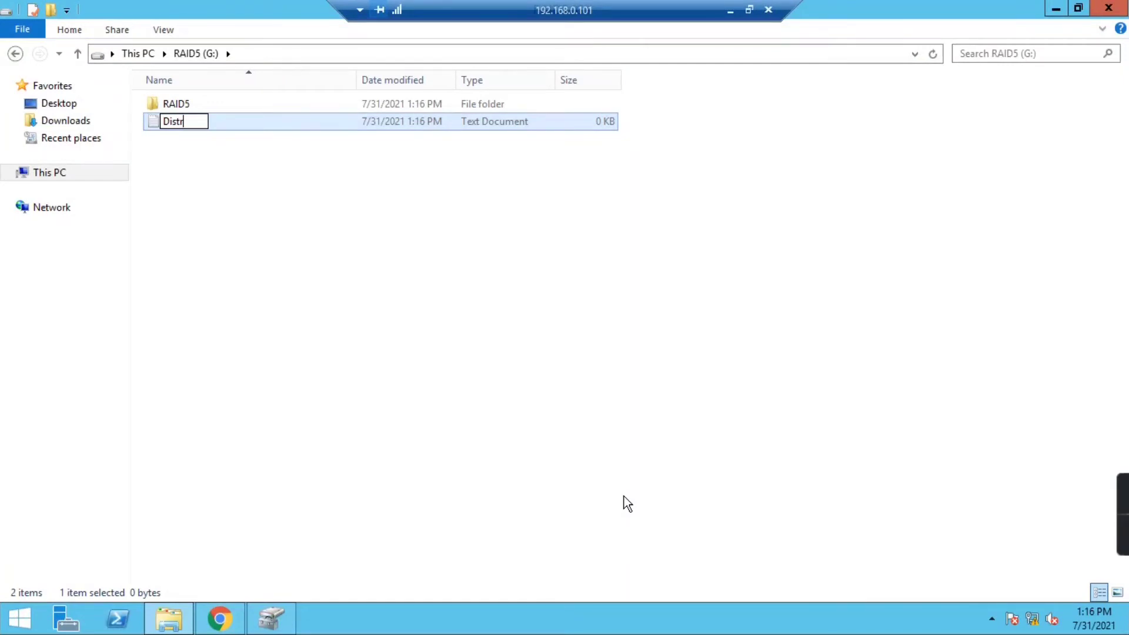
pyautogui.write('ibuted ')
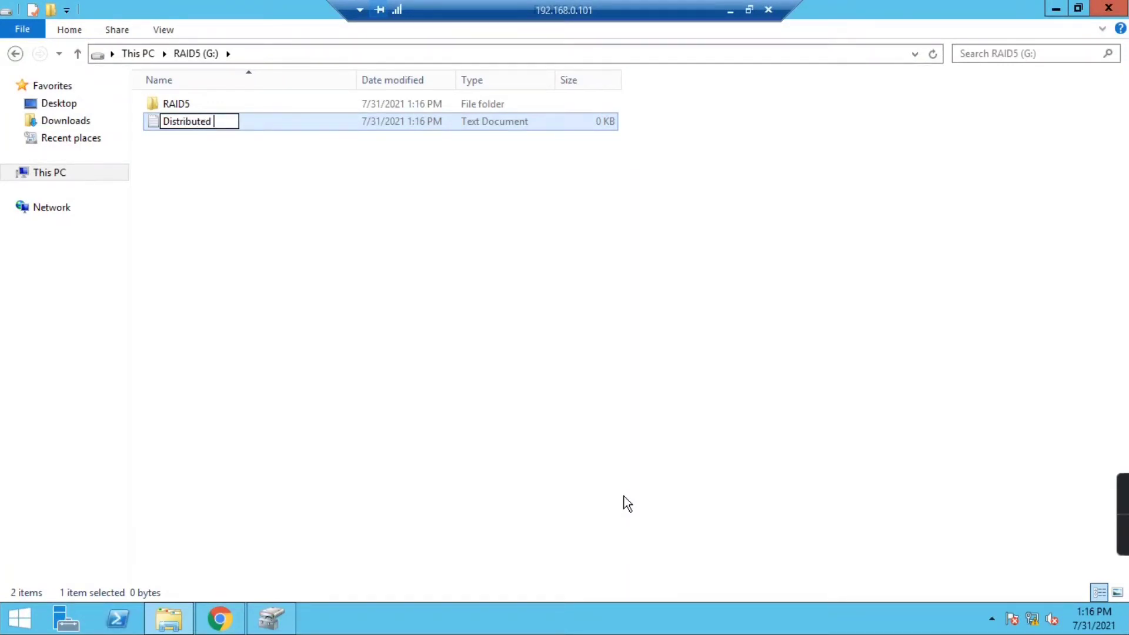
pyautogui.write('and Pairty')
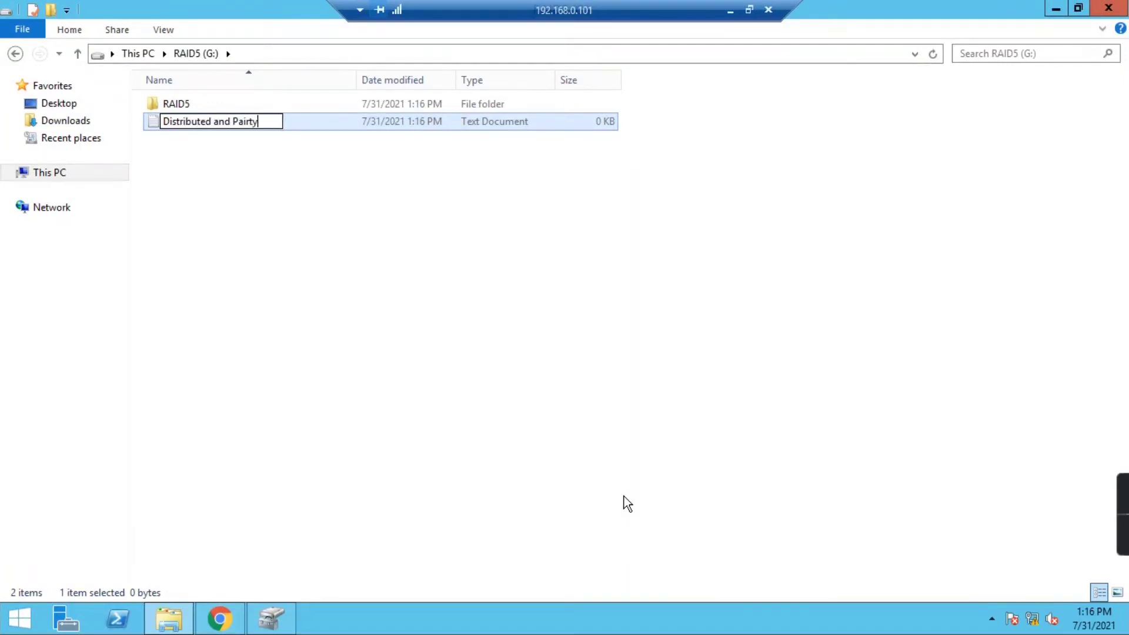
pyautogui.press('Return')
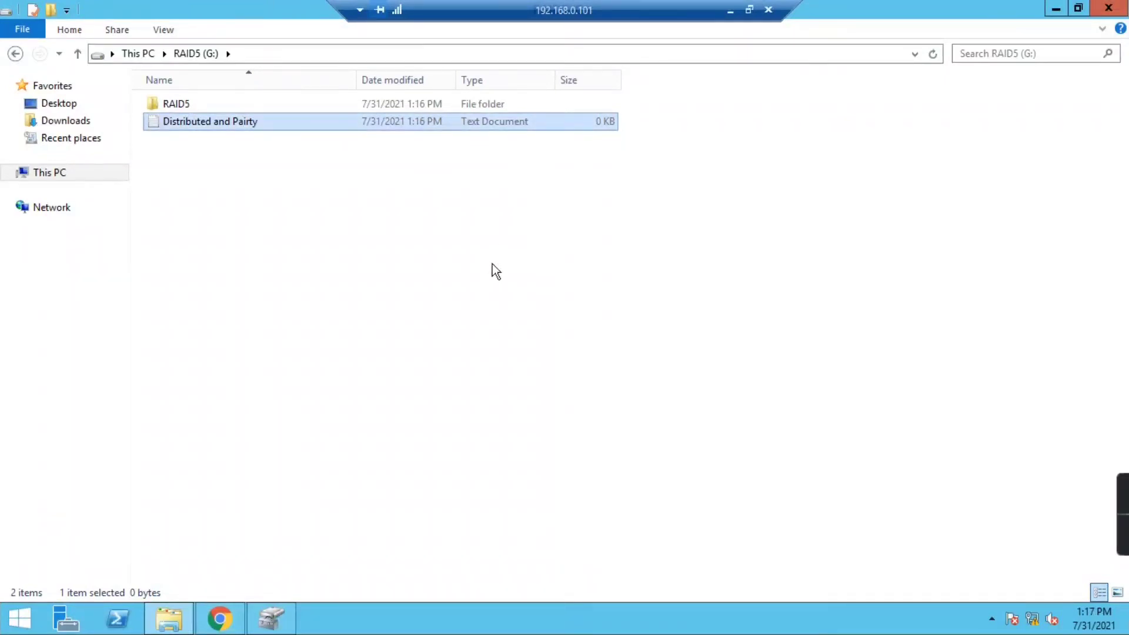
pyautogui.click(493, 264)
# - Take Disk 5 offline after inspecting RAID5 (G:) across Disks 3, 4 and 5
pyautogui.click(271, 618)
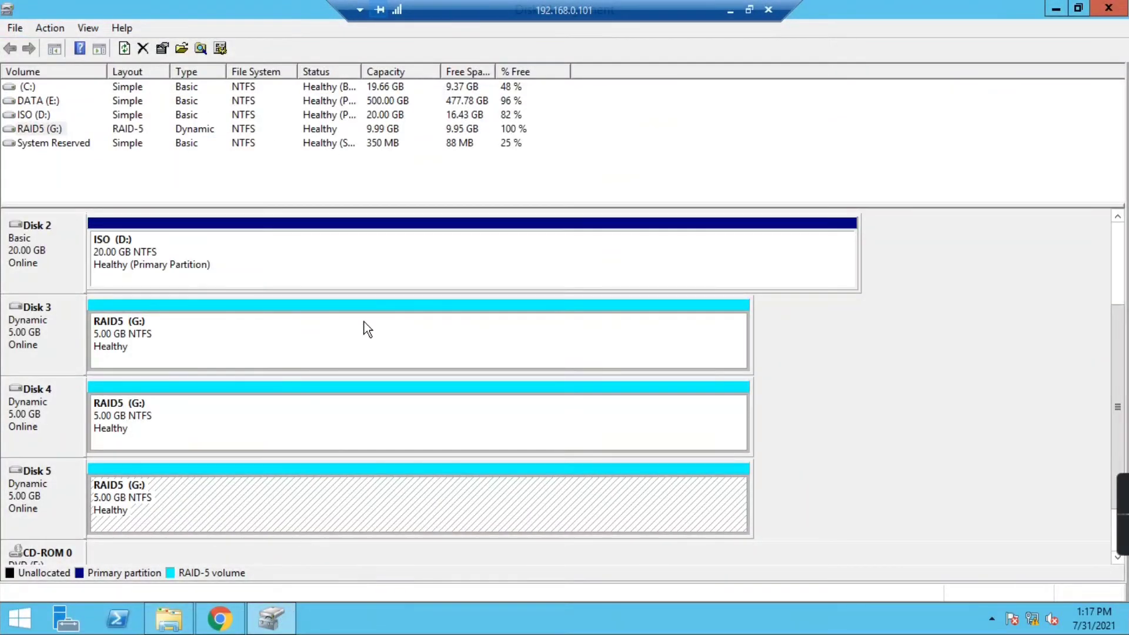
pyautogui.click(168, 345)
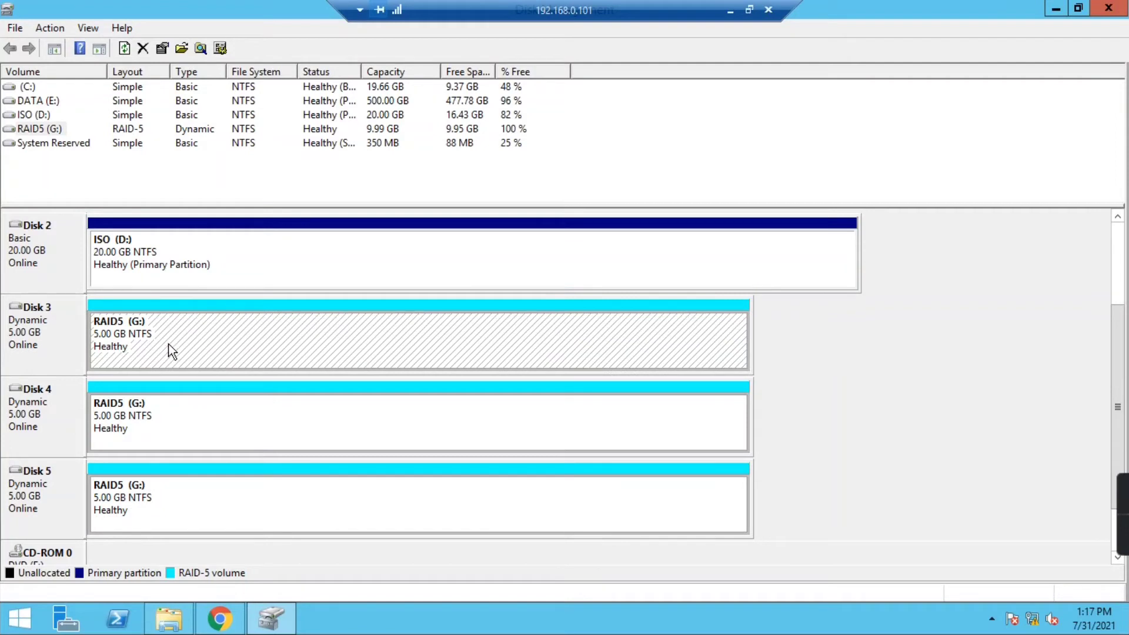
pyautogui.click(146, 435)
pyautogui.click(141, 497)
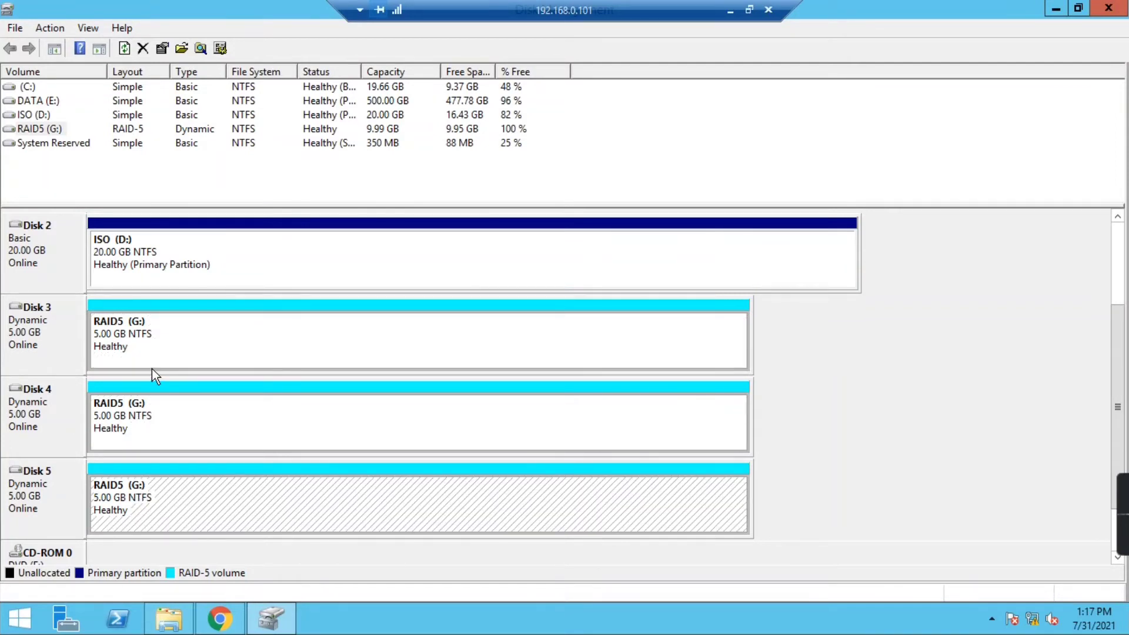
pyautogui.click(56, 493)
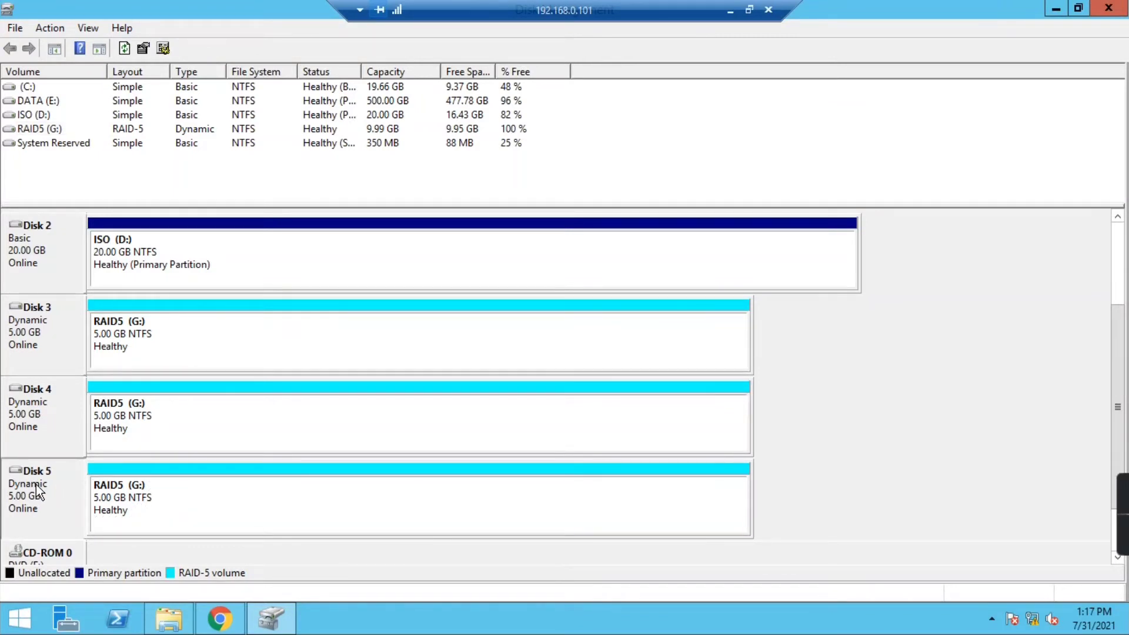
pyautogui.rightClick(36, 489)
pyautogui.click(78, 431)
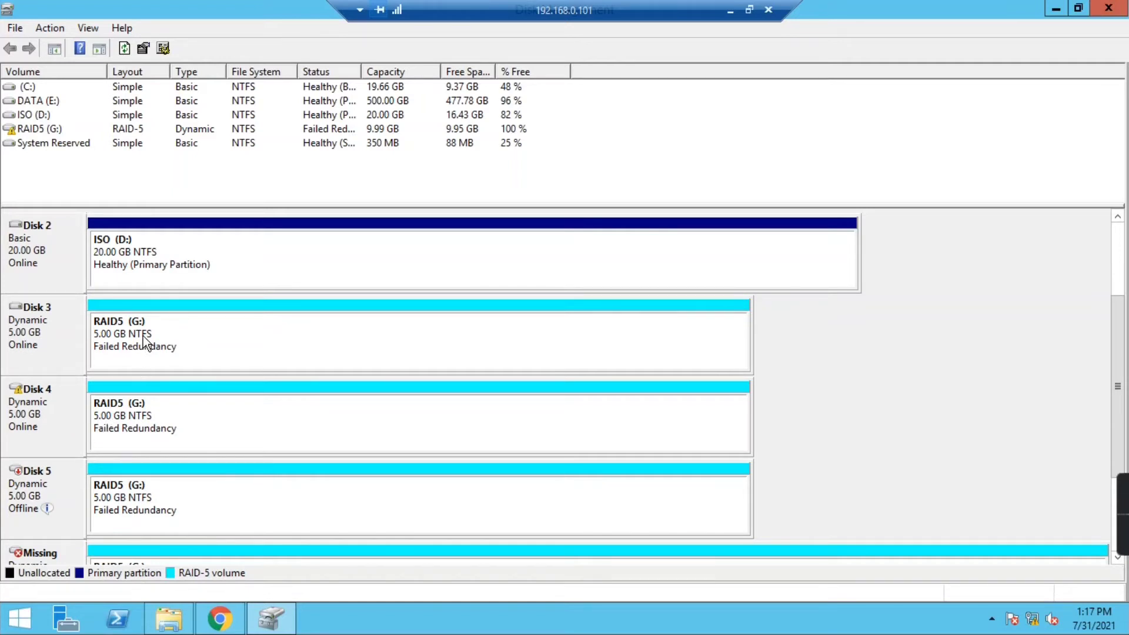
# - Open RAID5 (G:) in File Explorer to confirm its files are still readable
pyautogui.click(165, 605)
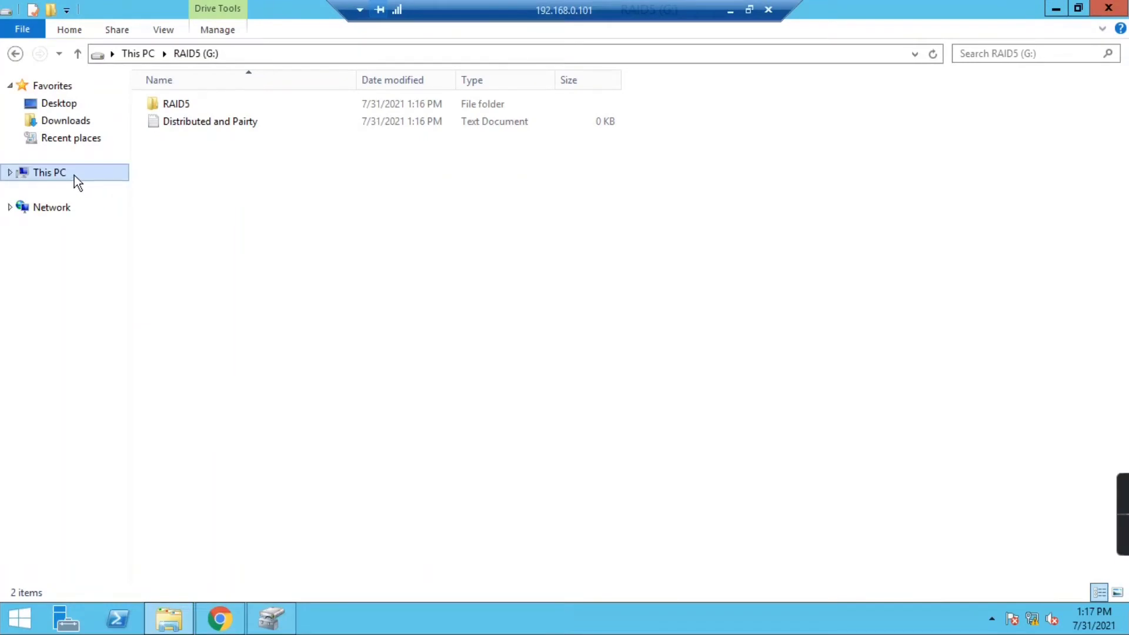
pyautogui.click(74, 174)
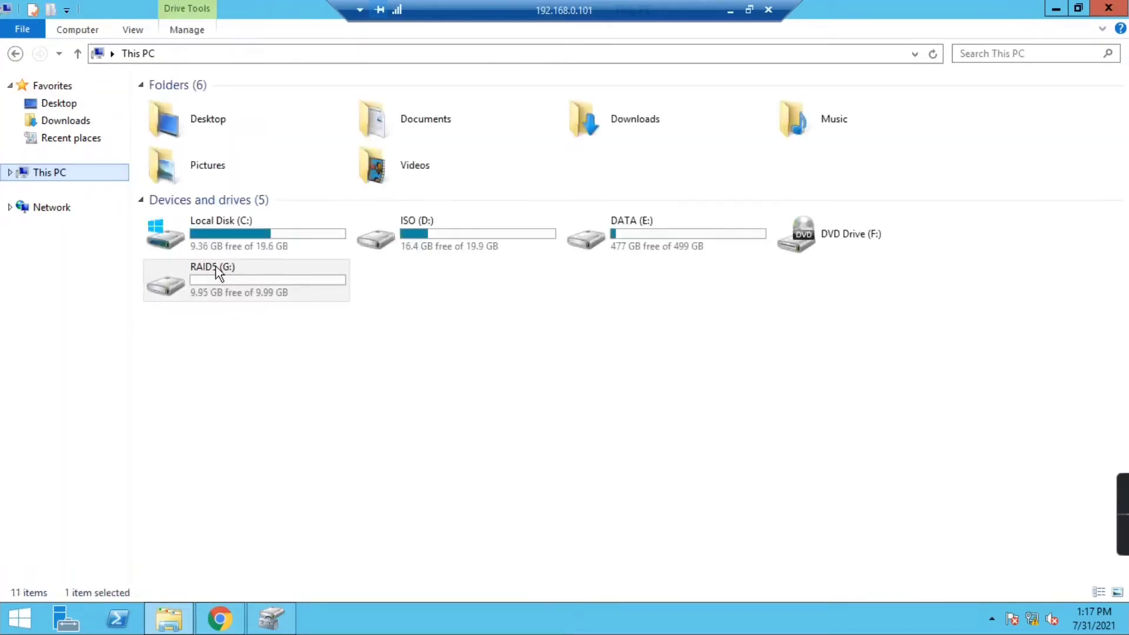
pyautogui.doubleClick(246, 279)
pyautogui.click(65, 176)
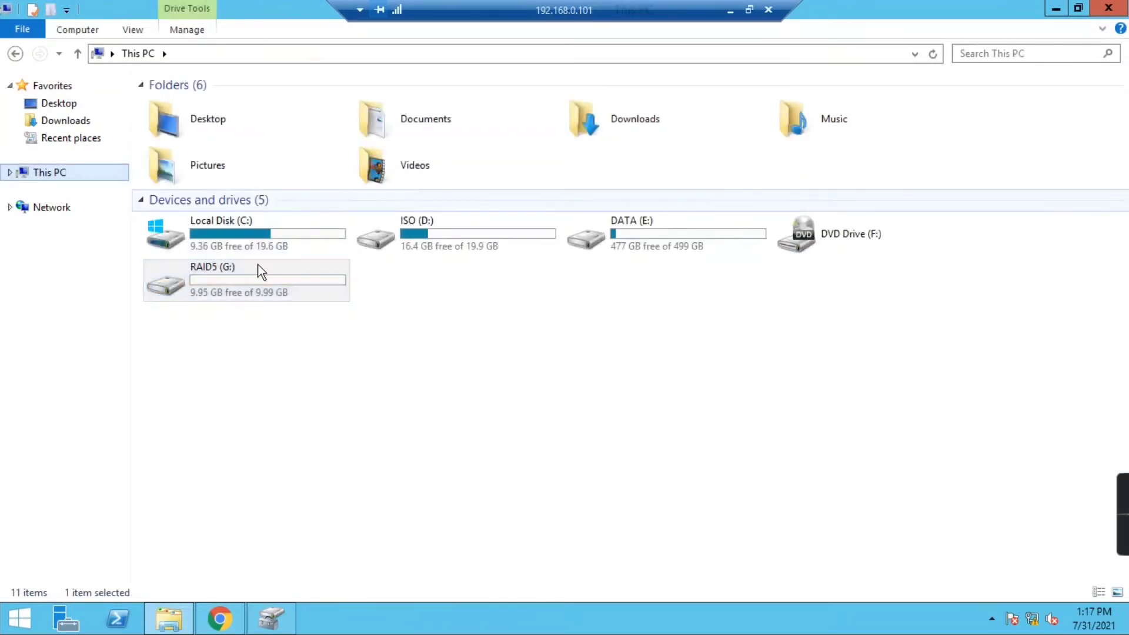
pyautogui.click(268, 617)
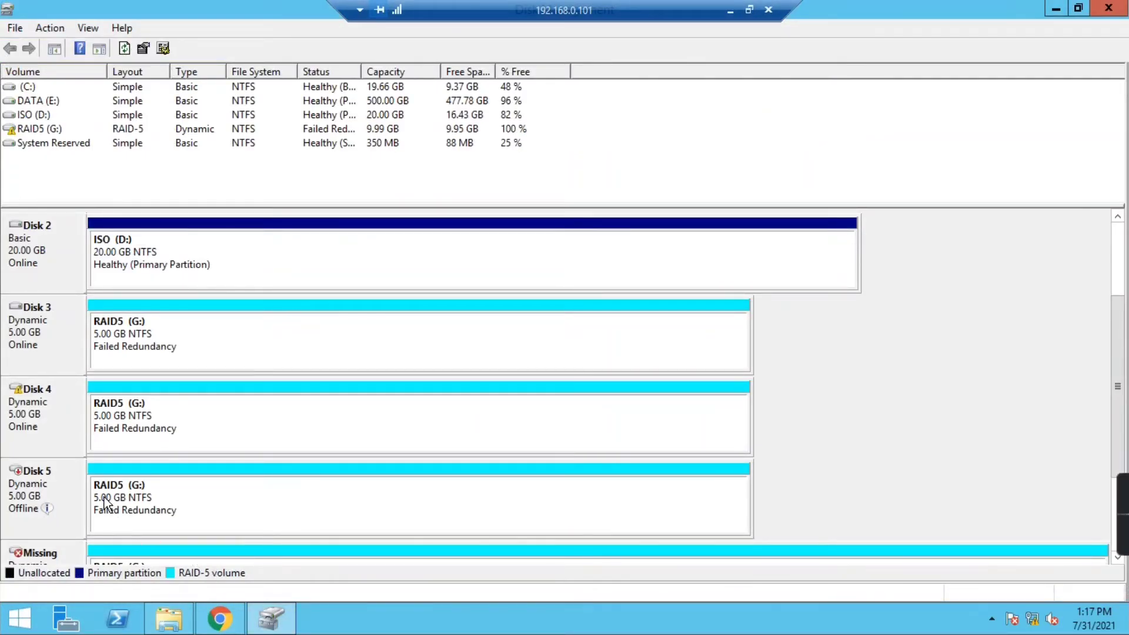
# - Bring Disk 5 online and reactivate RAID5 (G:), accepting the chkdsk recommendation
pyautogui.rightClick(40, 480)
pyautogui.click(55, 485)
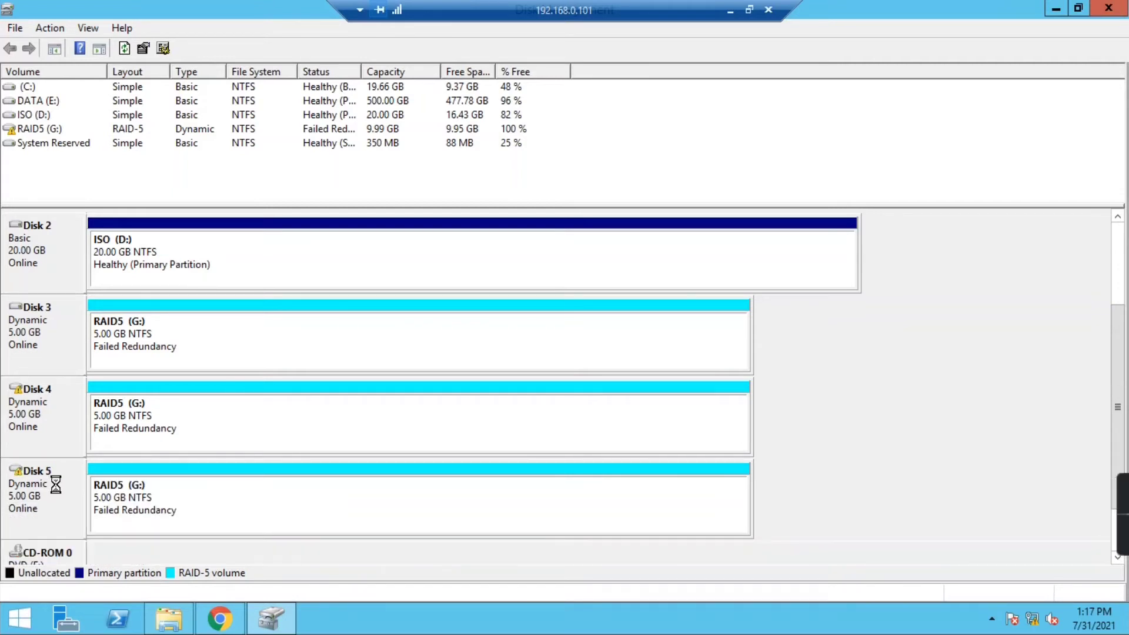
pyautogui.rightClick(137, 497)
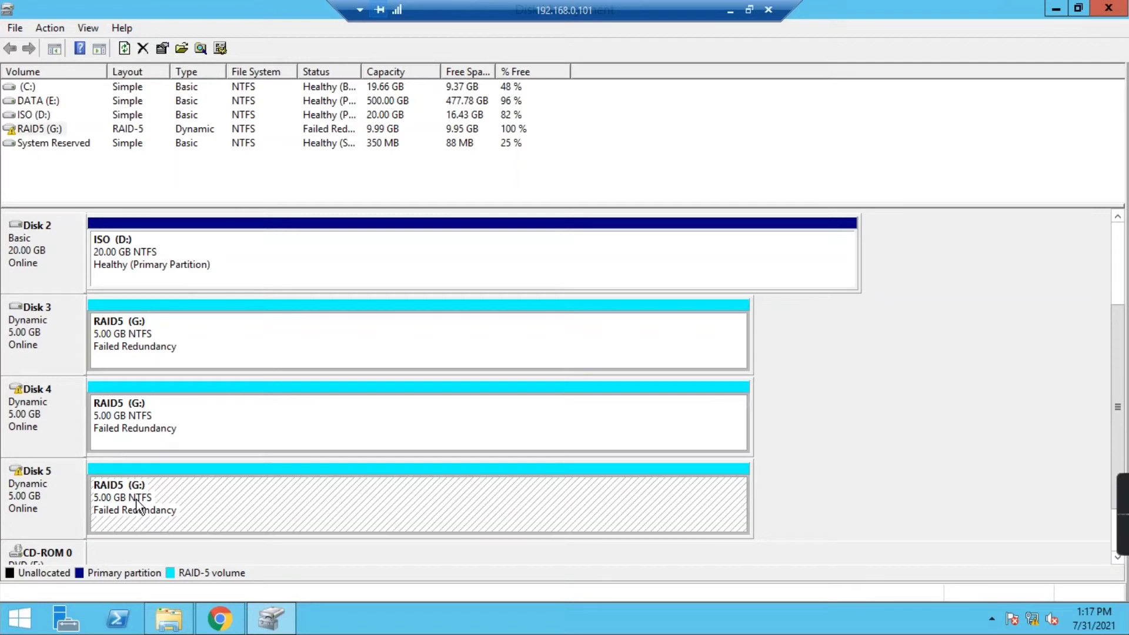
pyautogui.click(198, 423)
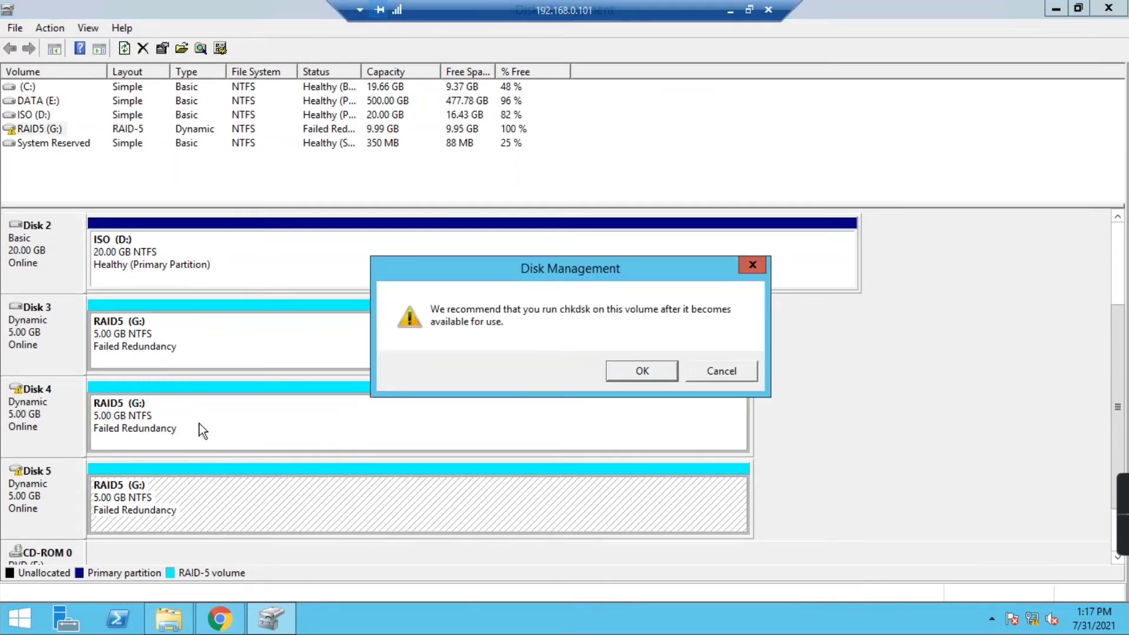
pyautogui.click(624, 377)
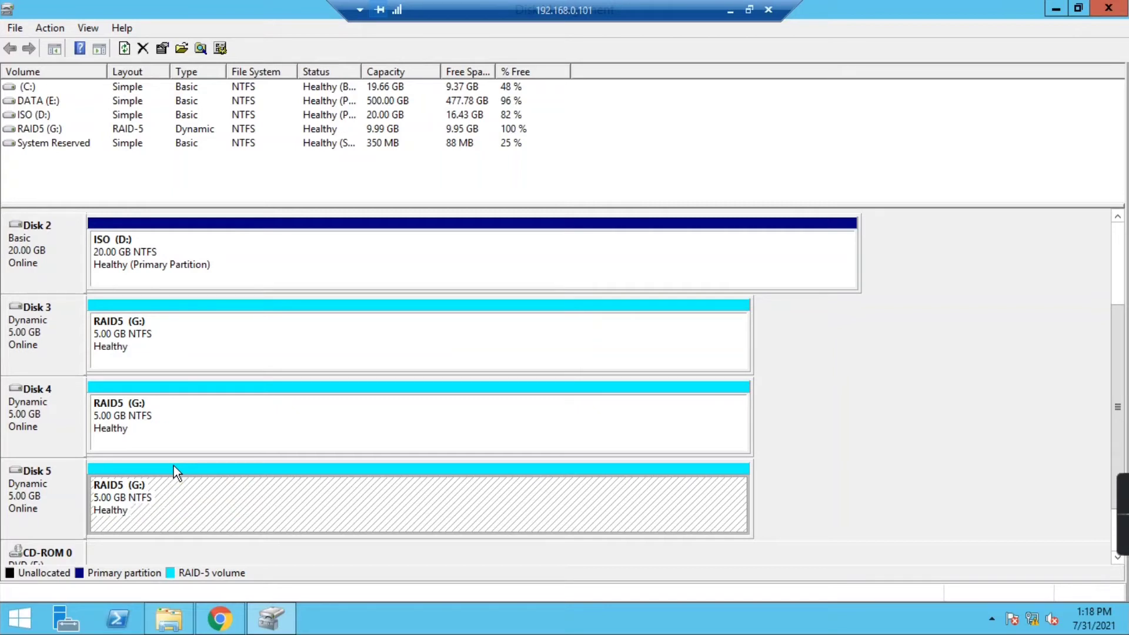
pyautogui.click(171, 383)
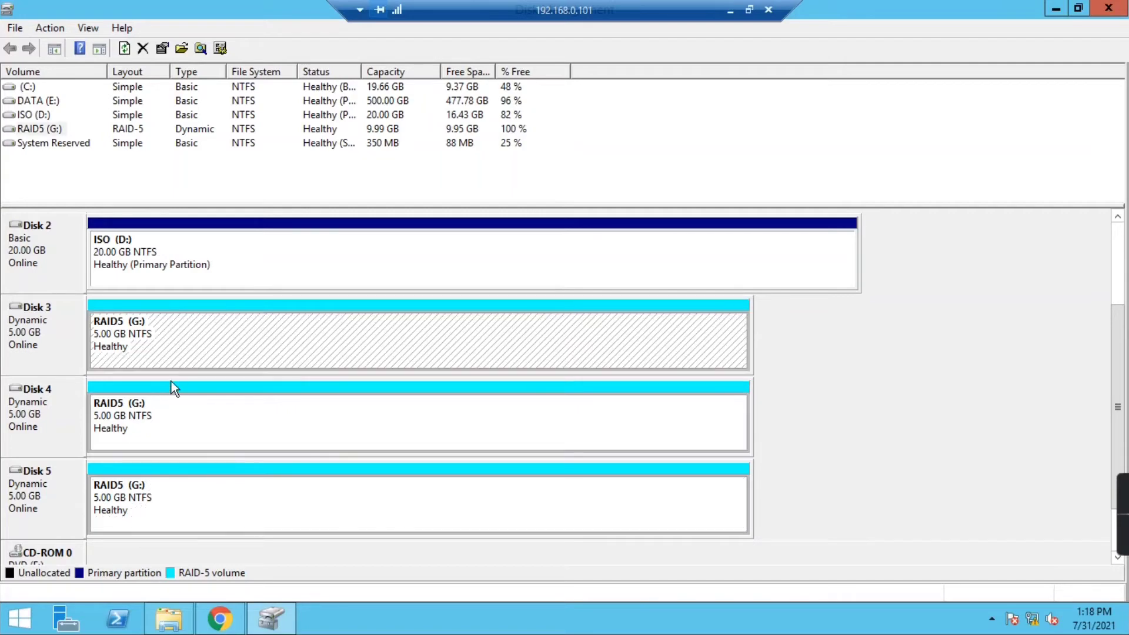
# - Refresh File Explorer's drive list and open RAID5 (G:) to check its files
pyautogui.click(168, 618)
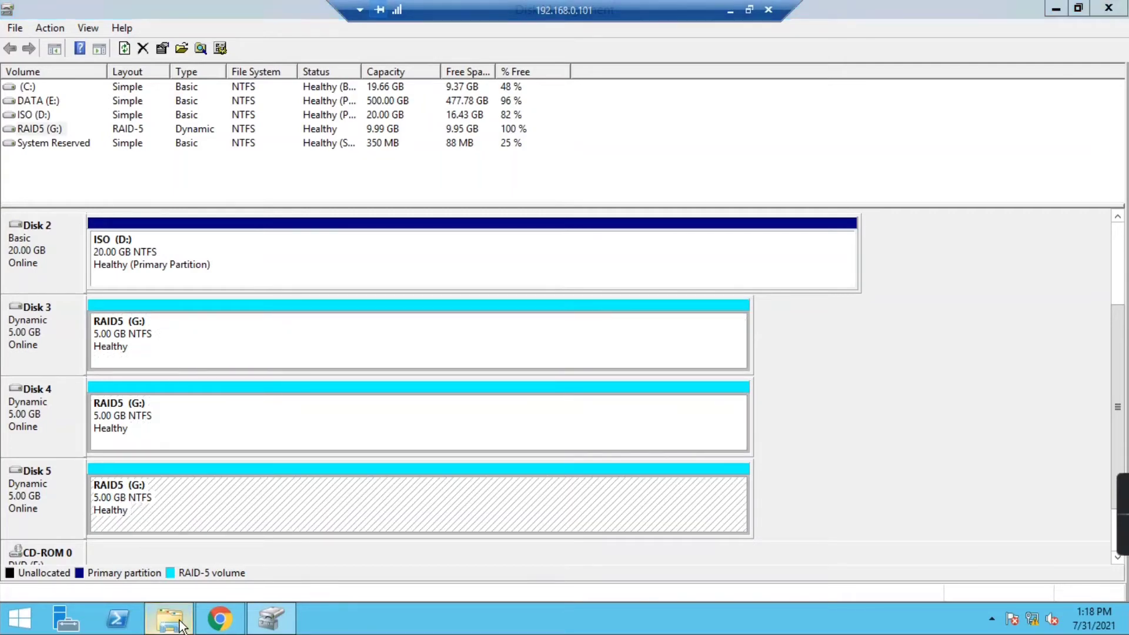
pyautogui.rightClick(288, 382)
pyautogui.click(325, 438)
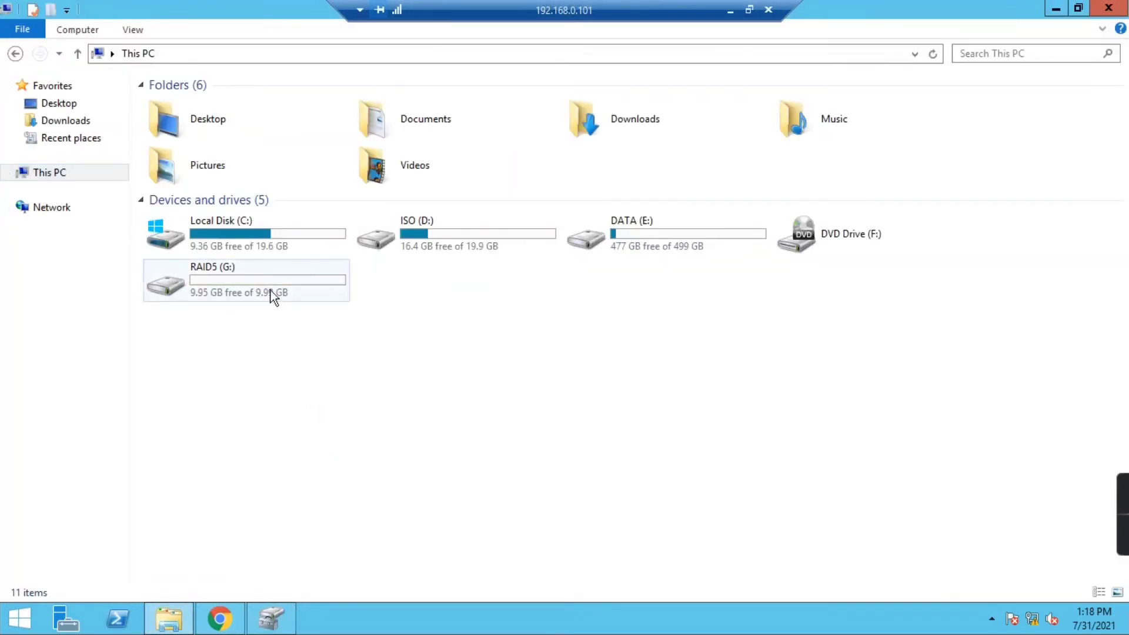
pyautogui.doubleClick(269, 285)
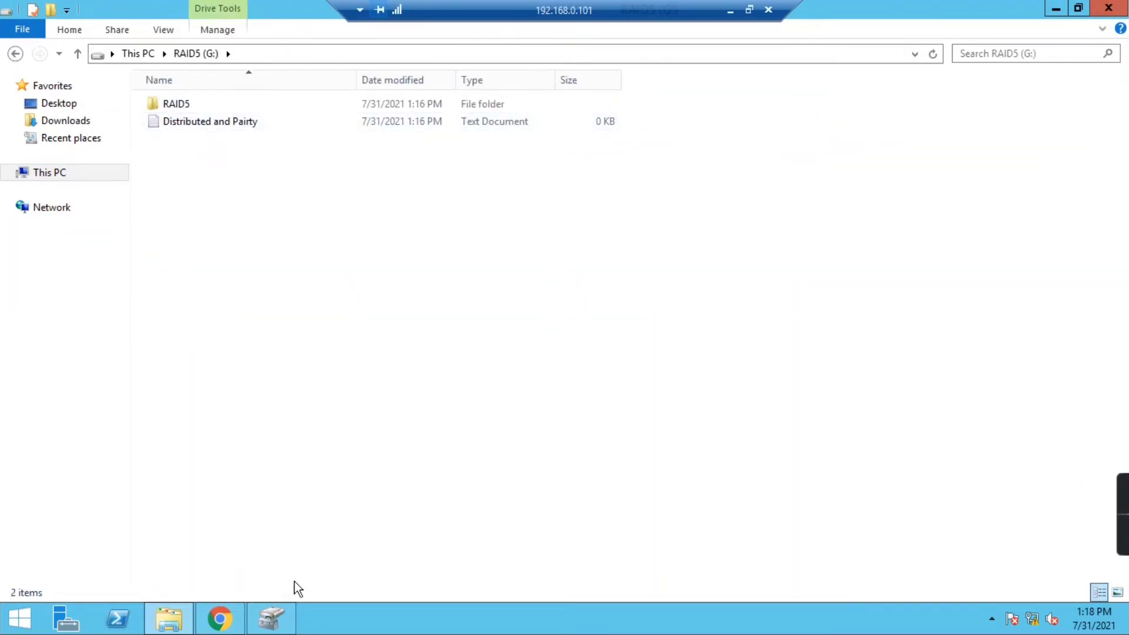
# - Take Disk 5 offline again and minimize the remote desktop session
pyautogui.click(266, 616)
pyautogui.click(35, 487)
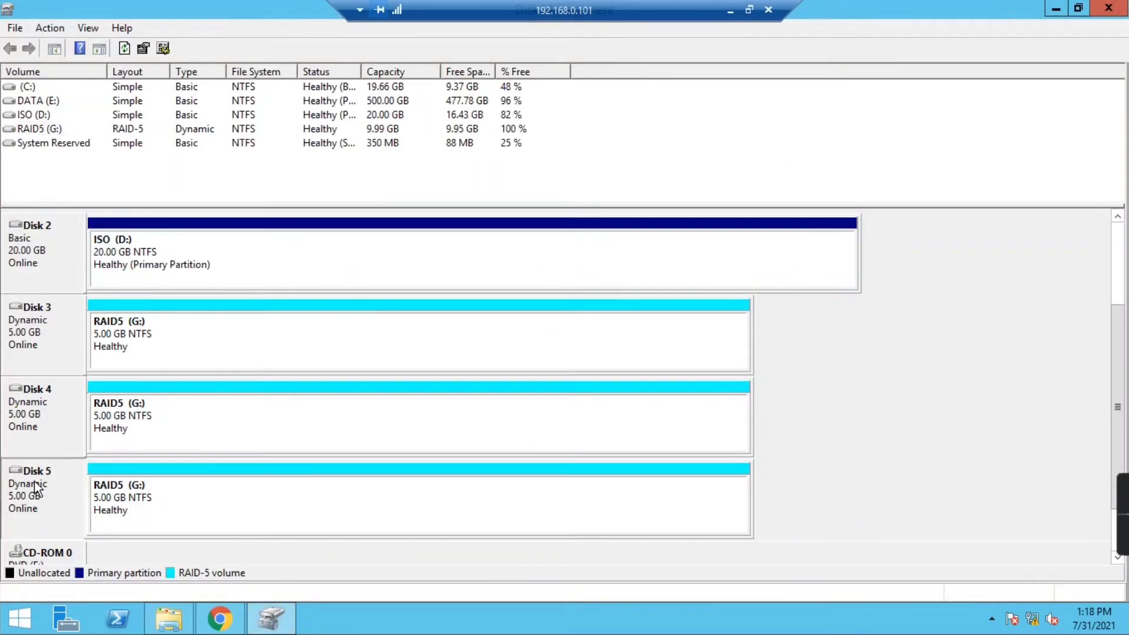
pyautogui.rightClick(33, 491)
pyautogui.click(82, 432)
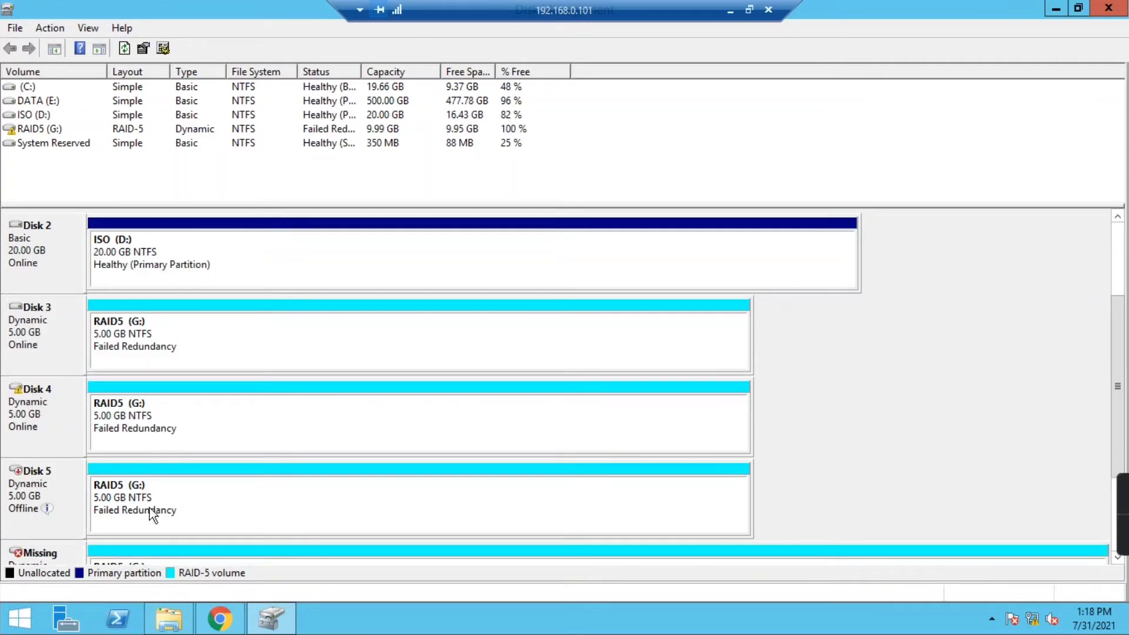
pyautogui.click(730, 10)
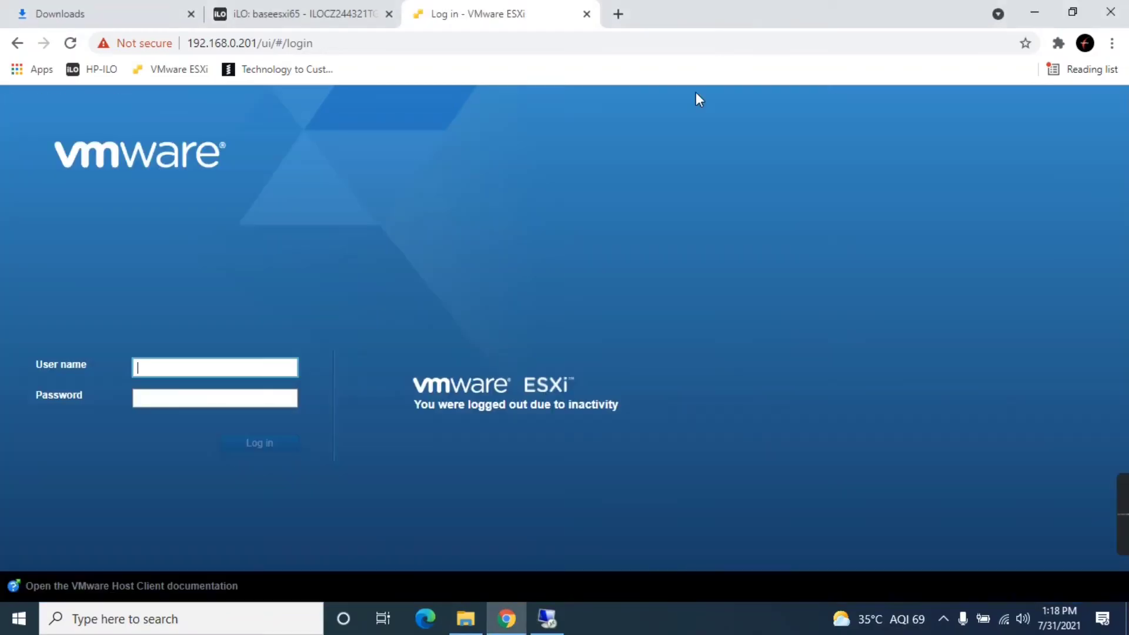
# - Log in to ESXi as root with the saved user name and account password, reloading when stalled
pyautogui.click(186, 367)
pyautogui.click(177, 396)
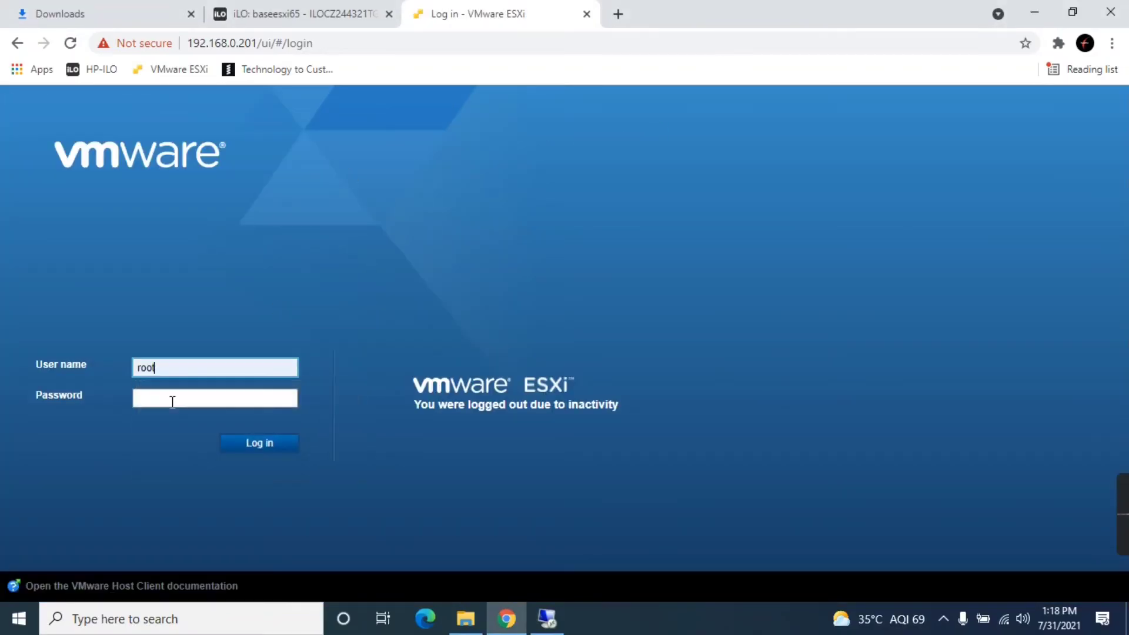
pyautogui.click(173, 399)
pyautogui.write('••')
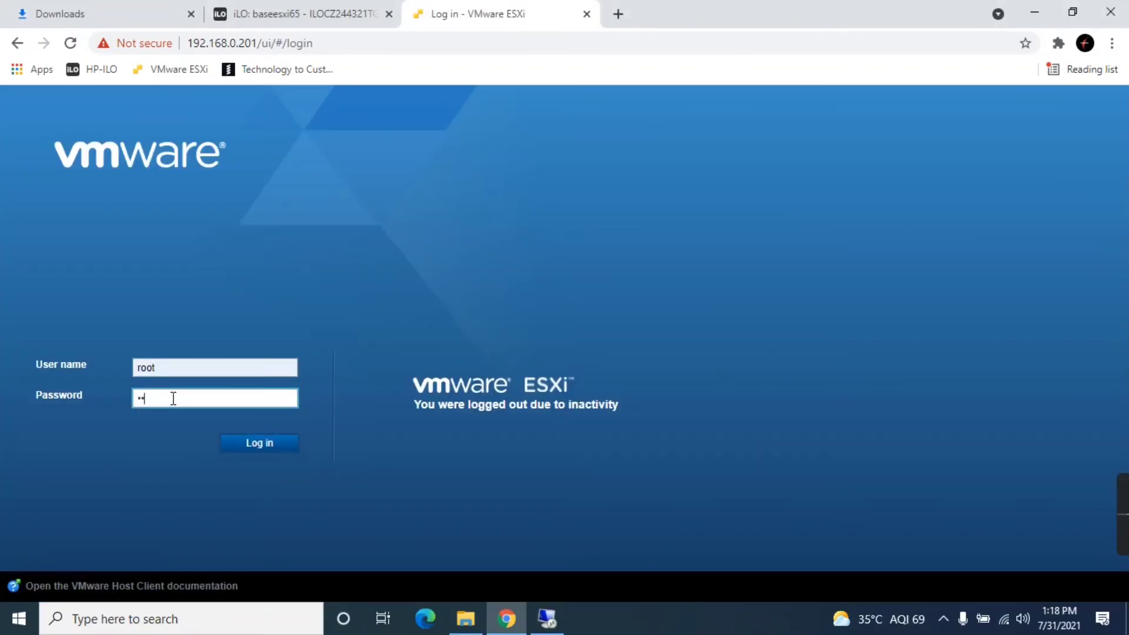
pyautogui.press('BackSpace')
pyautogui.press('BackSpace')
pyautogui.write('••••••••')
pyautogui.press('Return')
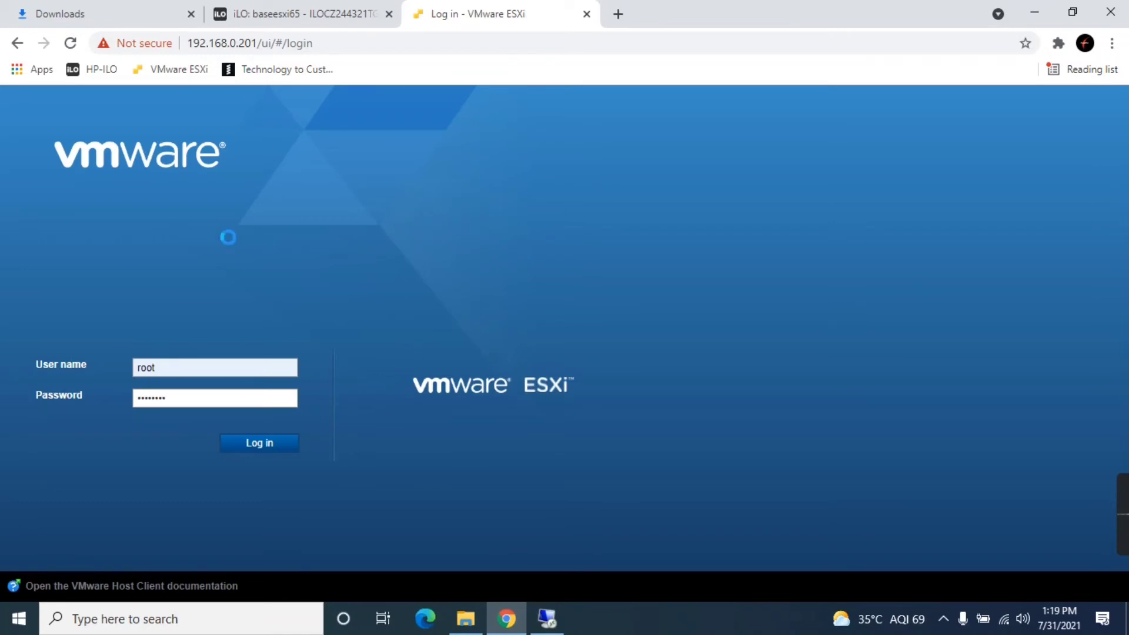
pyautogui.click(70, 50)
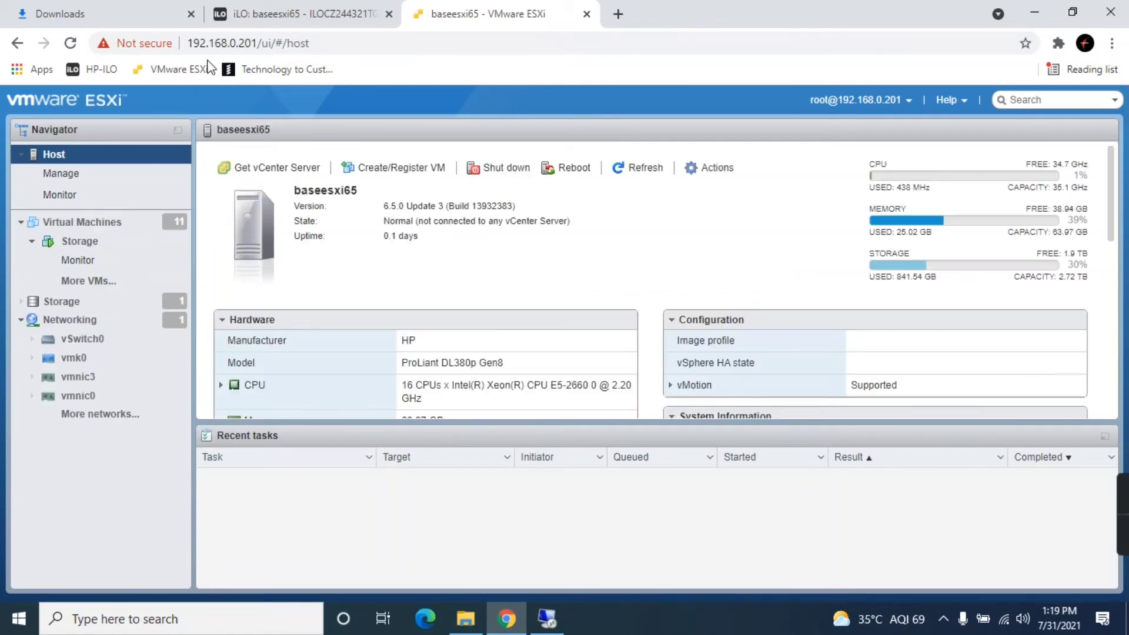
# - Open the Storage virtual machine's edit settings from the Virtual Machines list
pyautogui.click(112, 222)
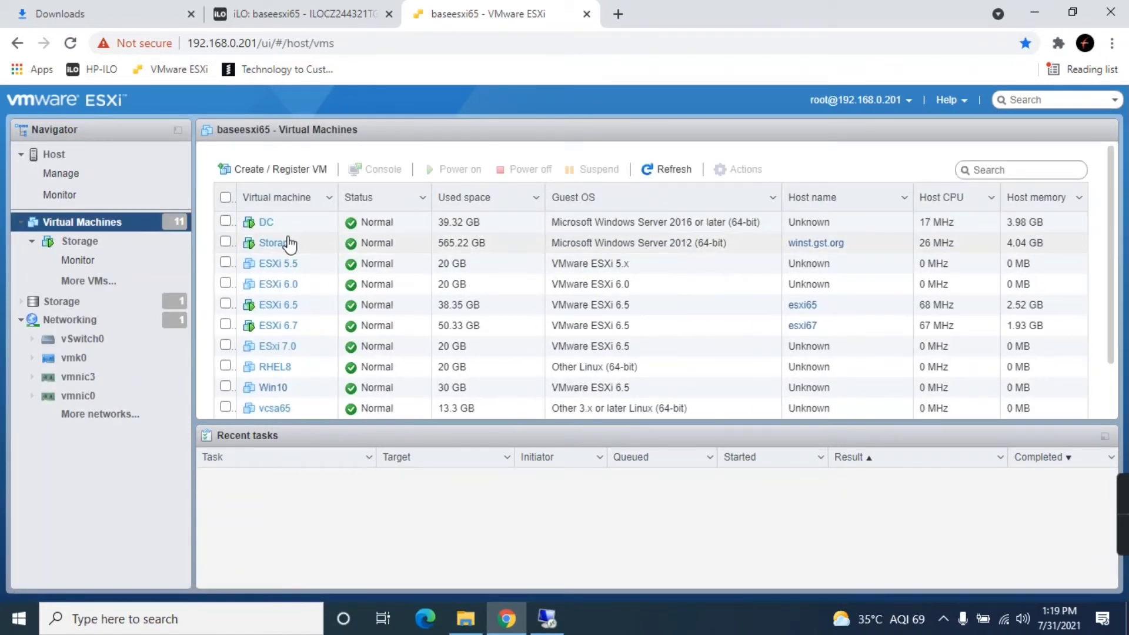
pyautogui.click(285, 242)
pyautogui.scroll(-1, 284, 243)
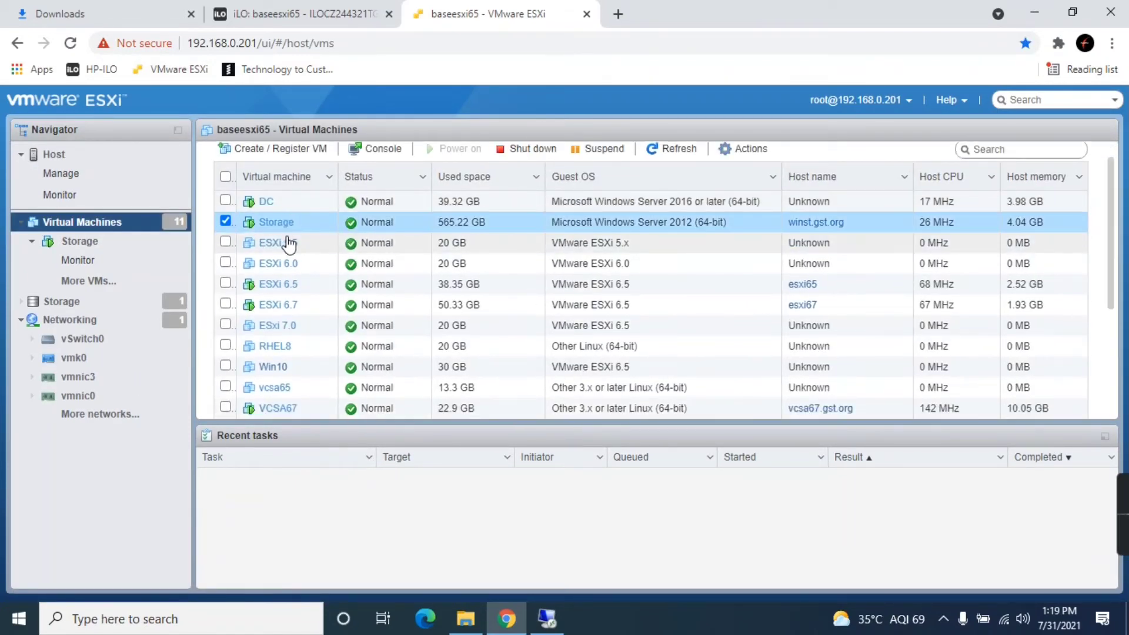
pyautogui.click(262, 223)
pyautogui.click(639, 174)
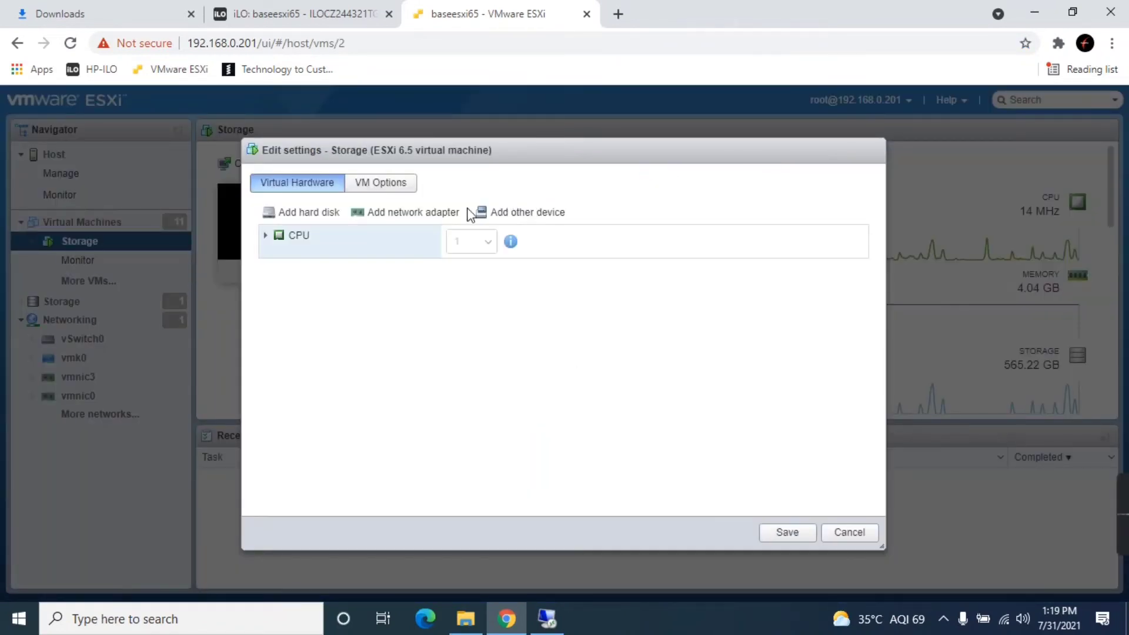
# - Add a new 5 GB standard hard disk to the Storage VM and save
pyautogui.click(313, 213)
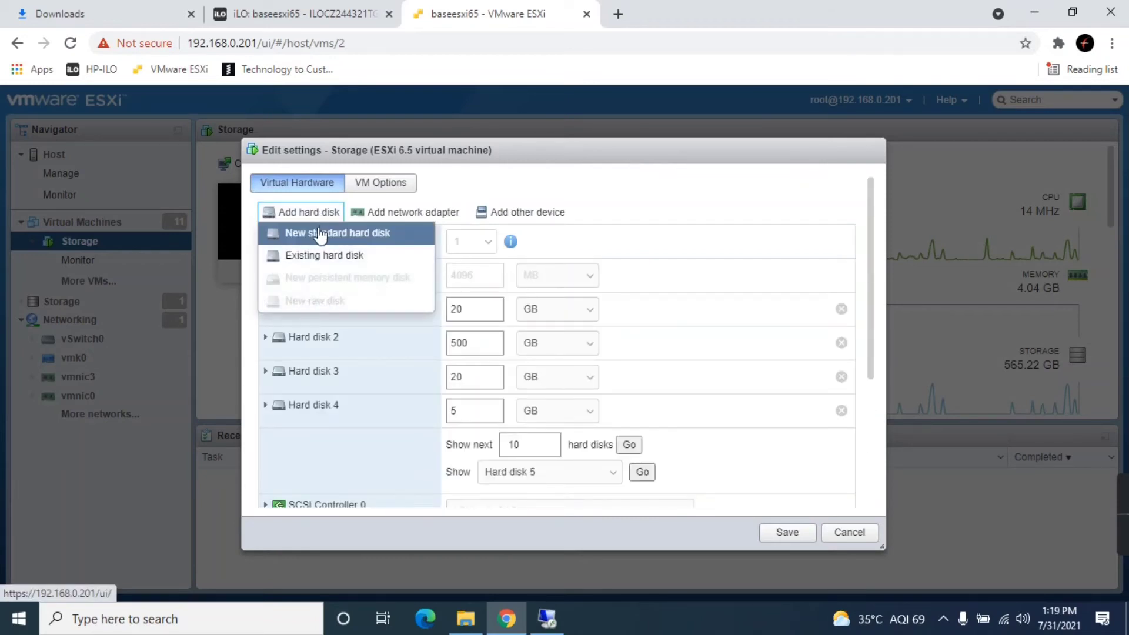
pyautogui.click(296, 233)
pyautogui.scroll(-1, 534, 379)
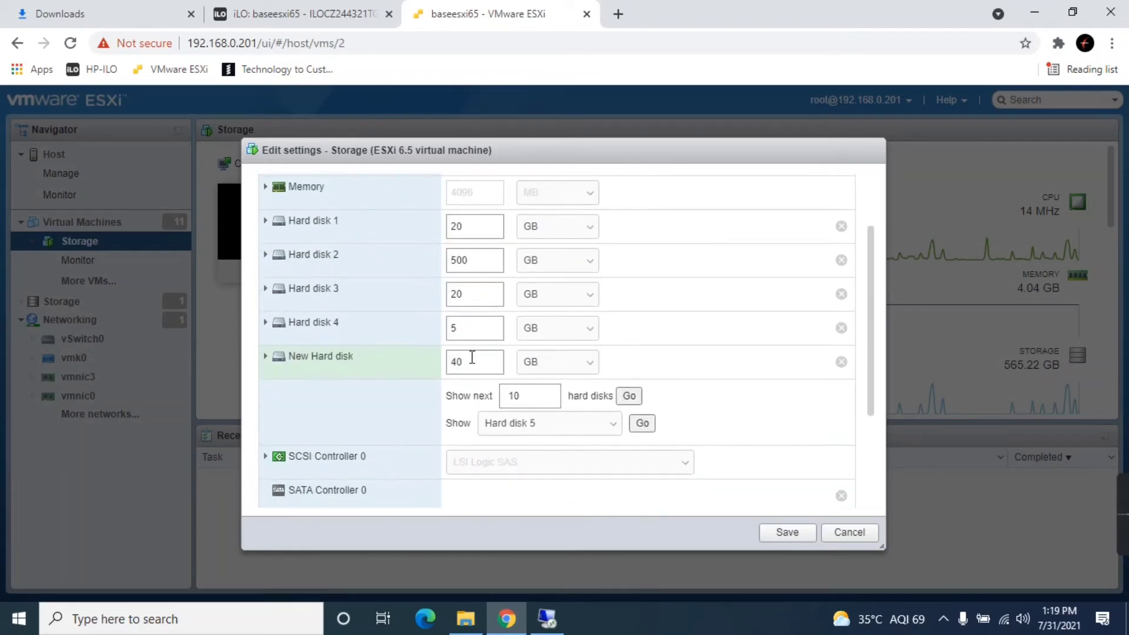
pyautogui.doubleClick(452, 356)
pyautogui.write('5')
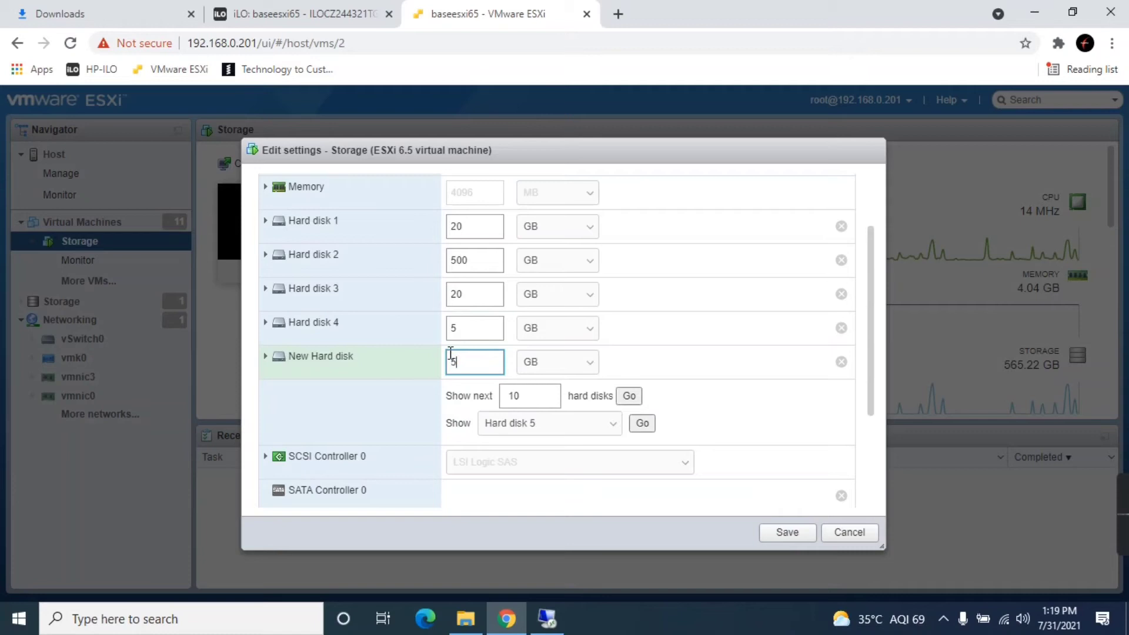
pyautogui.click(793, 535)
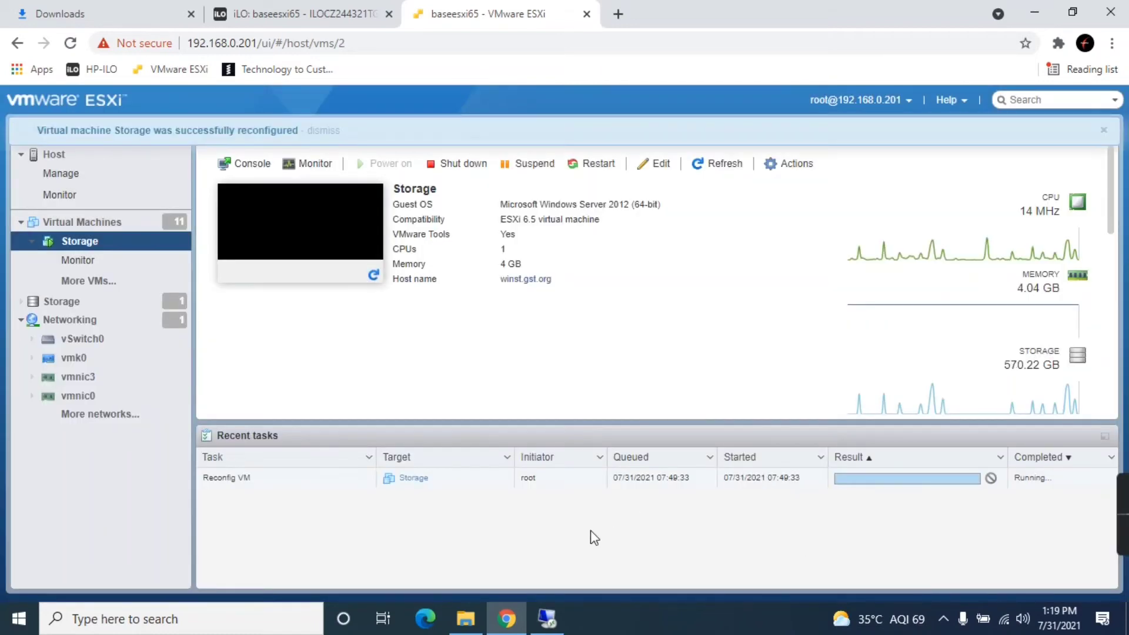
pyautogui.click(547, 619)
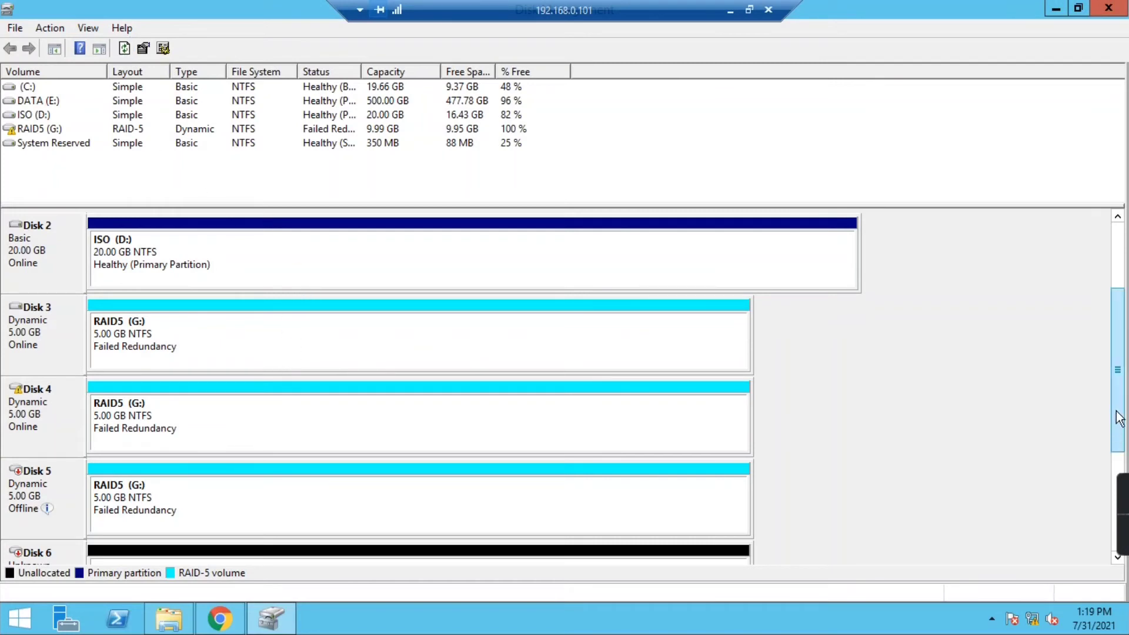
# - Bring Disk 6 online and initialize it with an MBR partition style
pyautogui.moveTo(1116, 412); pyautogui.dragTo(1123, 479)
pyautogui.click(157, 442)
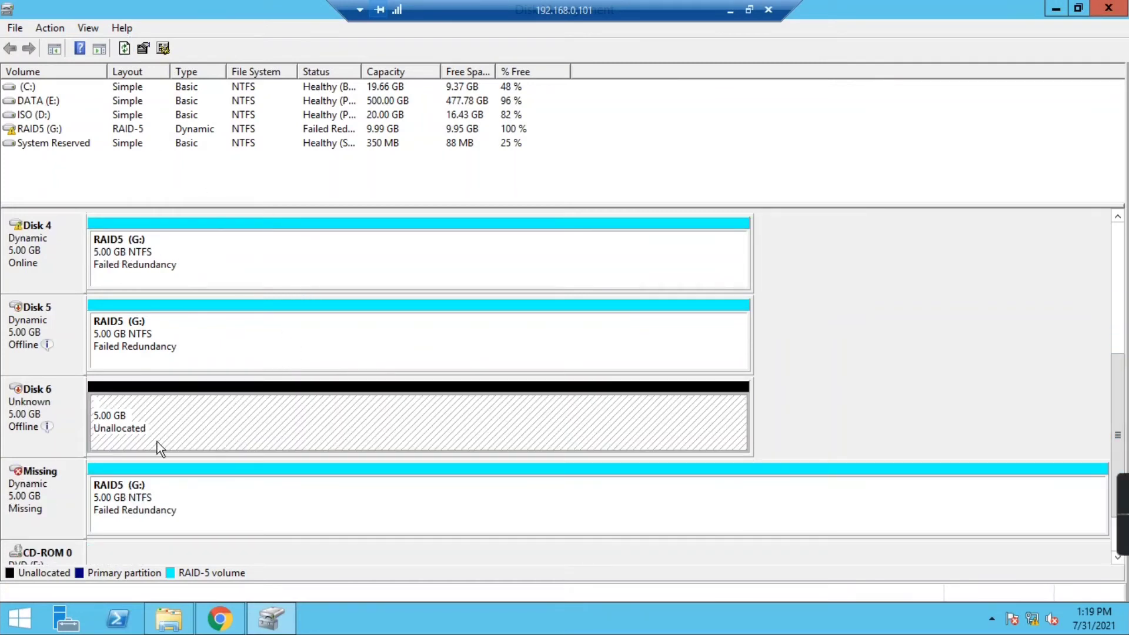
pyautogui.rightClick(41, 405)
pyautogui.click(109, 407)
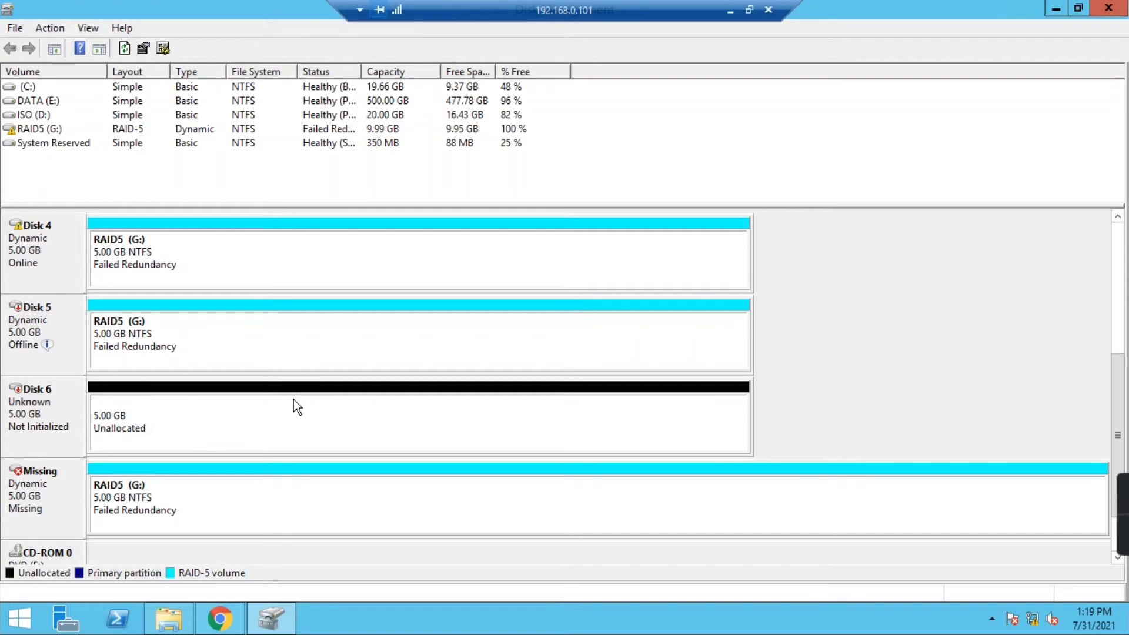
pyautogui.rightClick(45, 396)
pyautogui.click(65, 404)
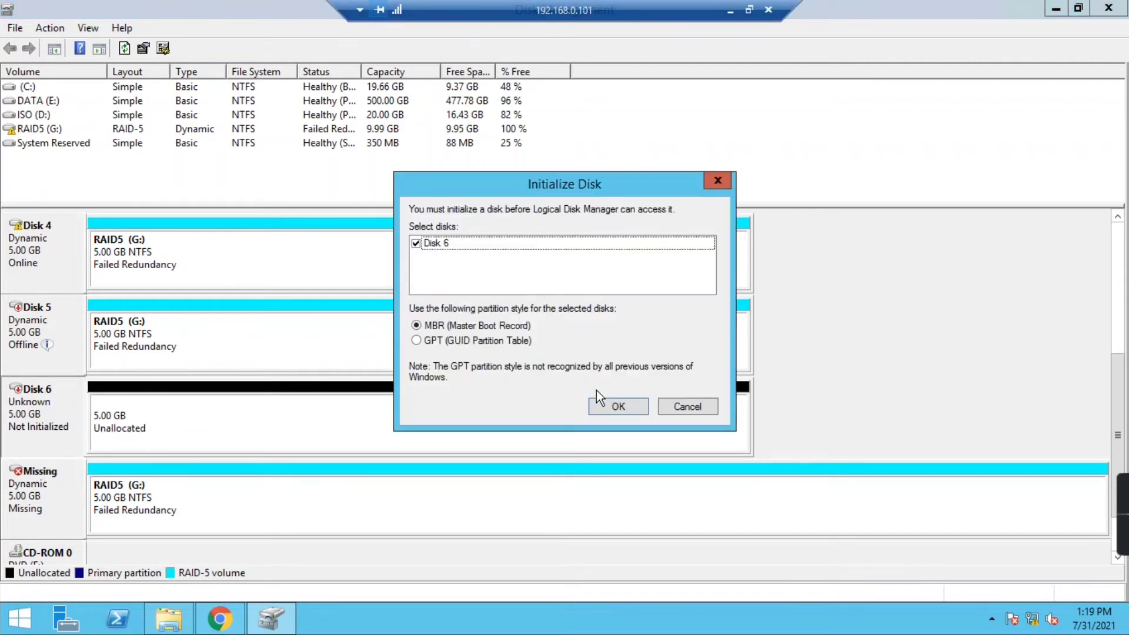
pyautogui.click(596, 406)
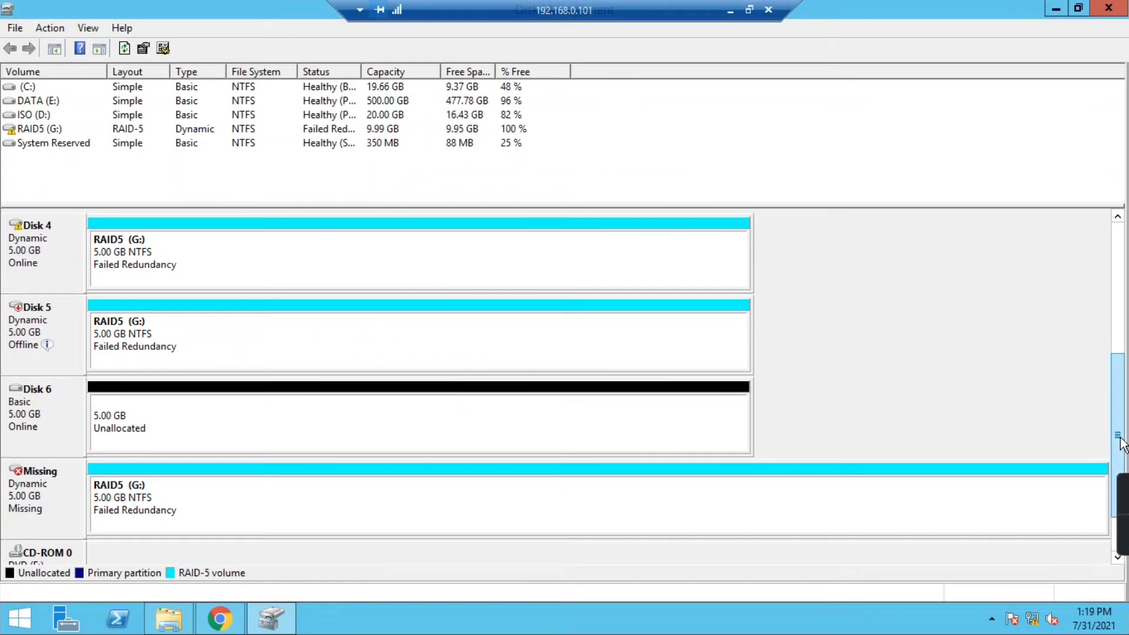
pyautogui.moveTo(1120, 435); pyautogui.dragTo(1119, 377)
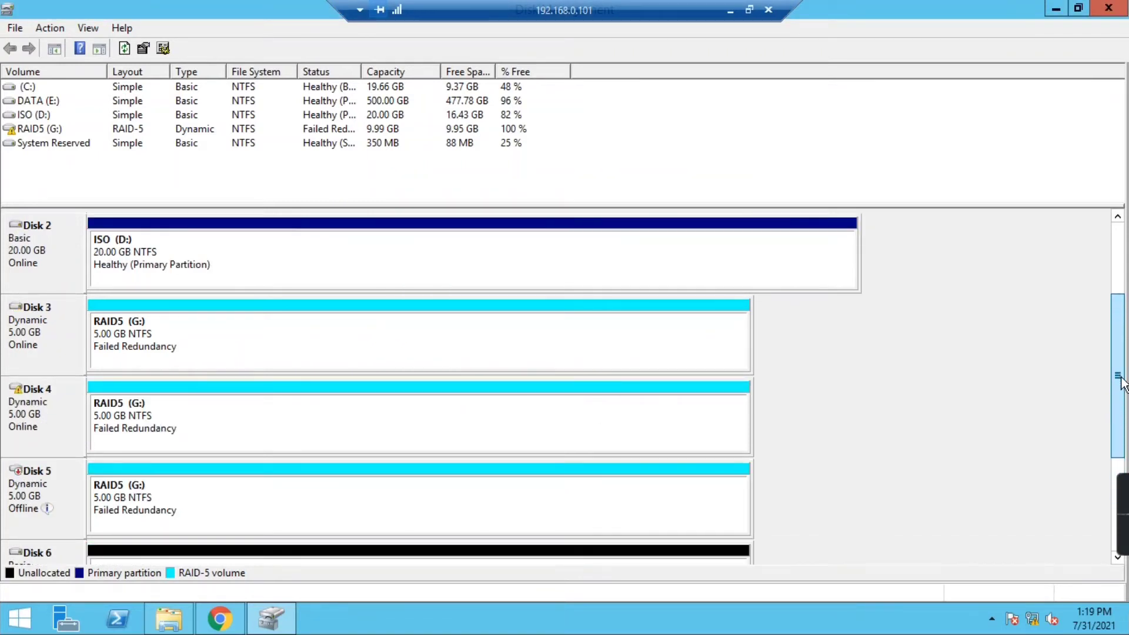
pyautogui.click(121, 496)
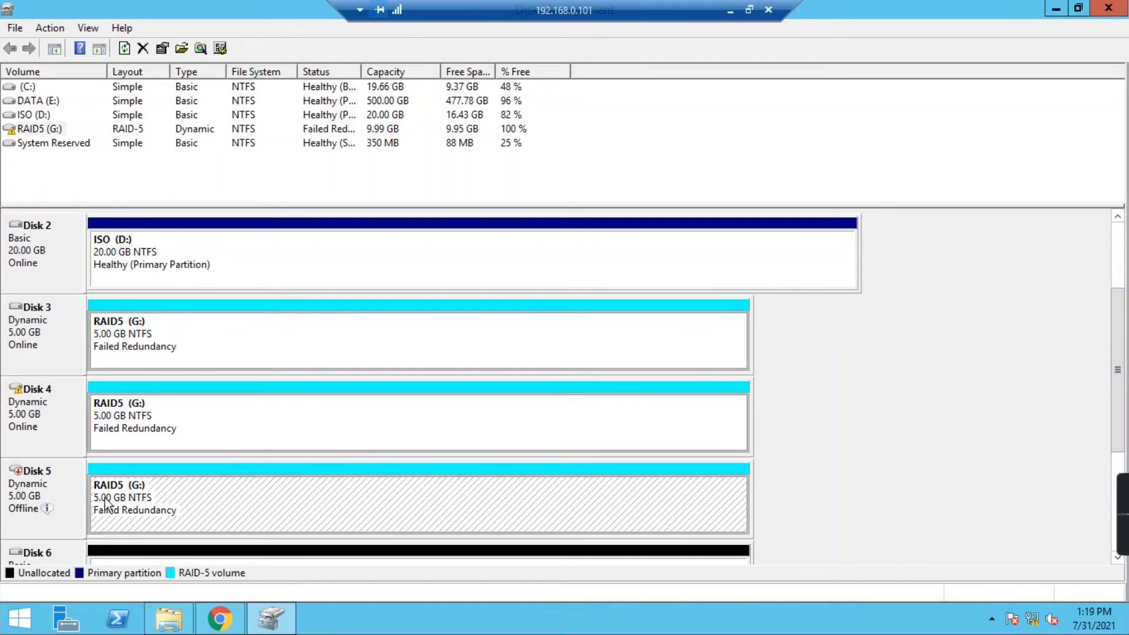
pyautogui.click(131, 422)
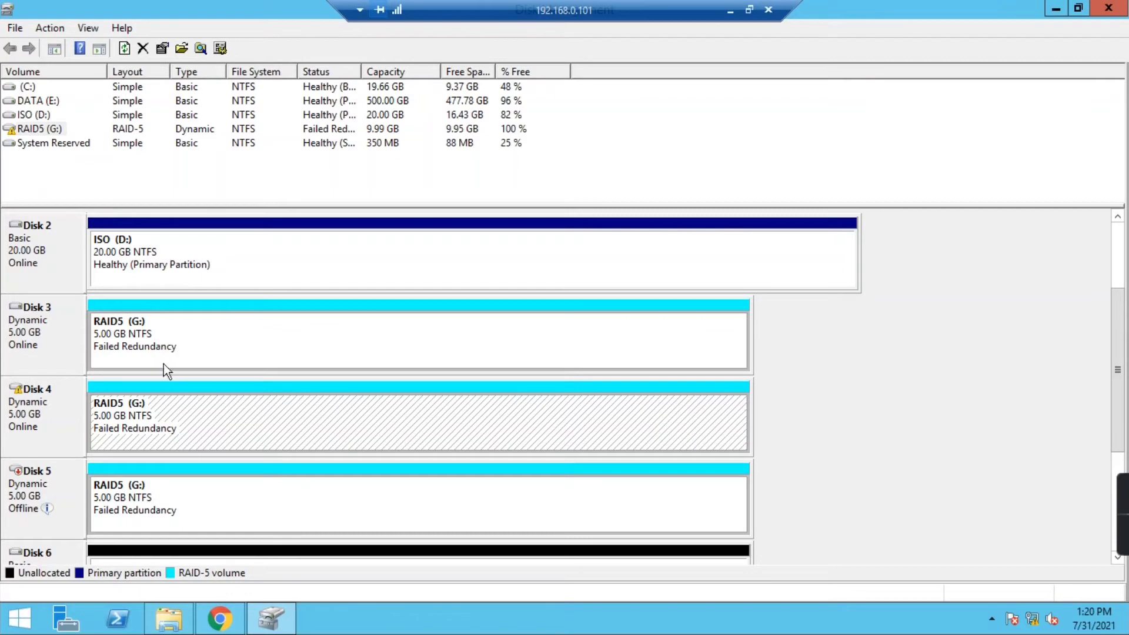
pyautogui.click(168, 619)
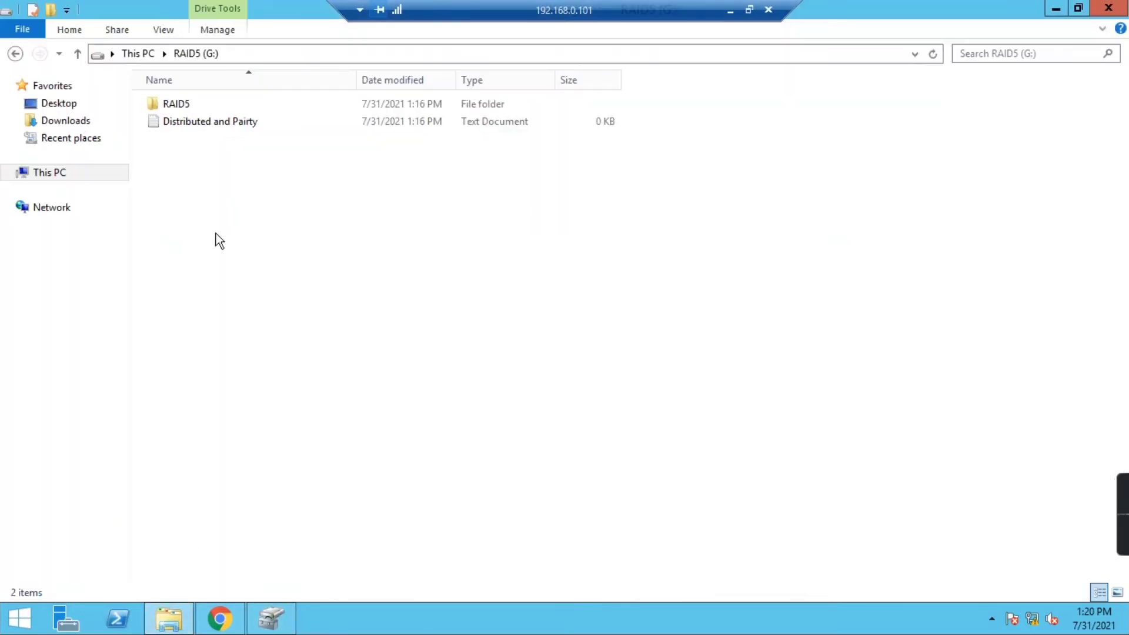
pyautogui.click(58, 172)
pyautogui.click(270, 618)
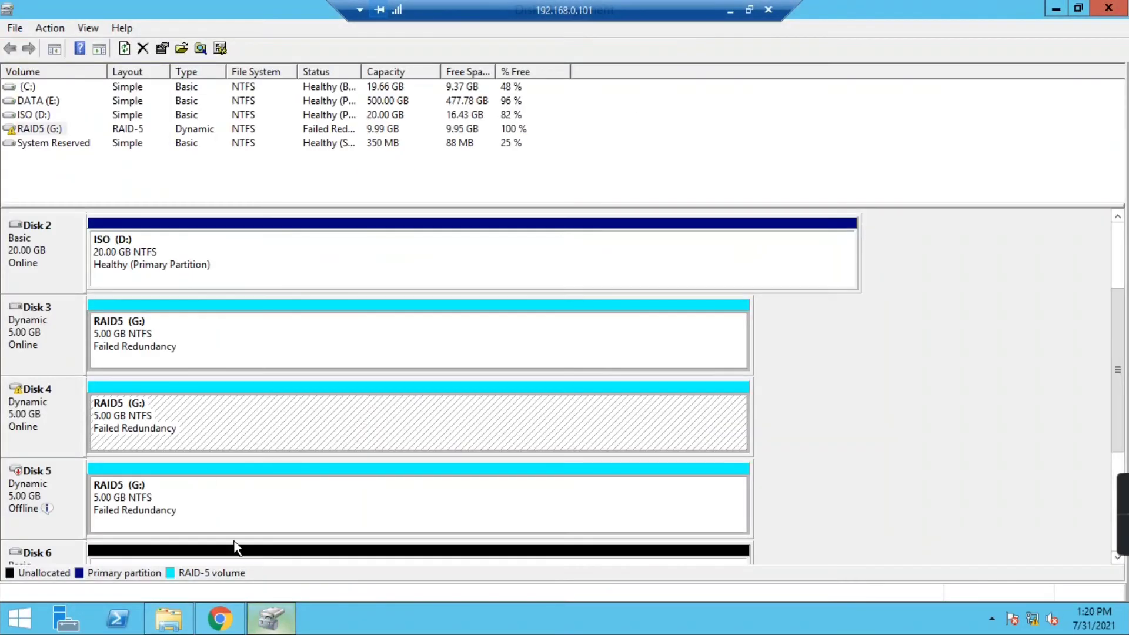
pyautogui.click(174, 346)
pyautogui.rightClick(184, 328)
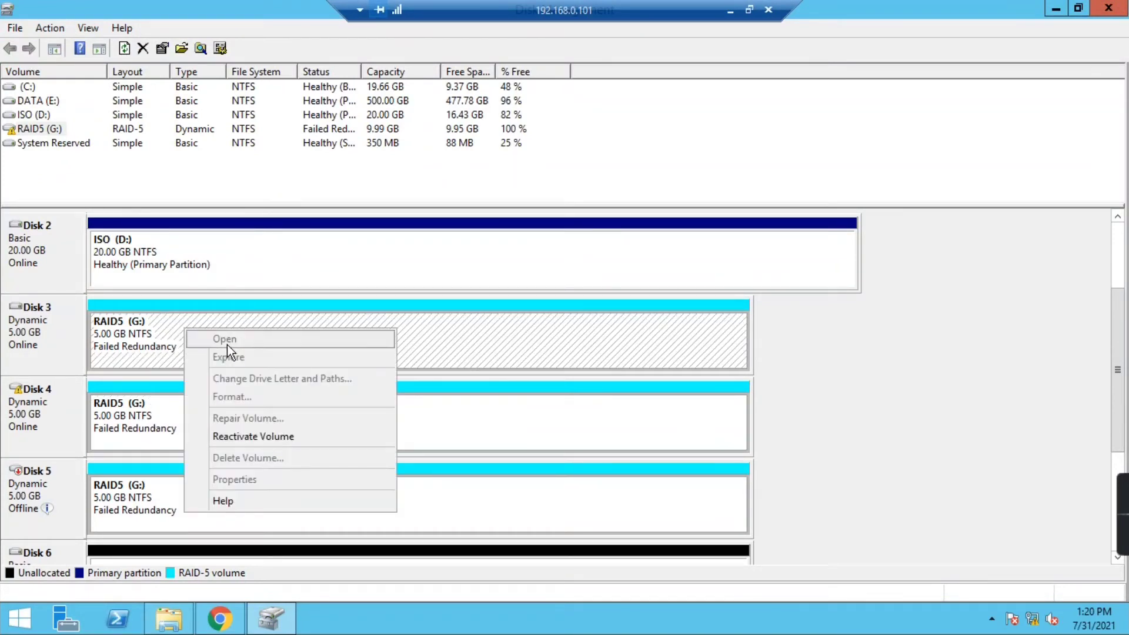
pyautogui.click(147, 415)
pyautogui.rightClick(147, 415)
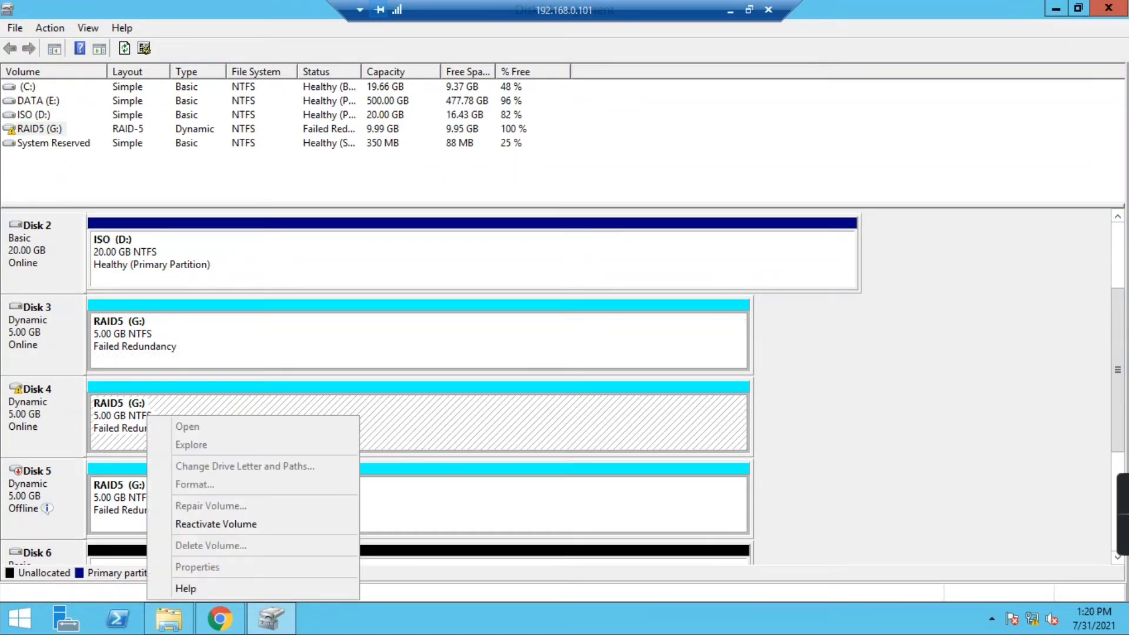
pyautogui.scroll(-2, 218, 435)
# - Inspect the context options for Disk 6's unallocated space and Disk 5's RAID5 region
pyautogui.click(132, 410)
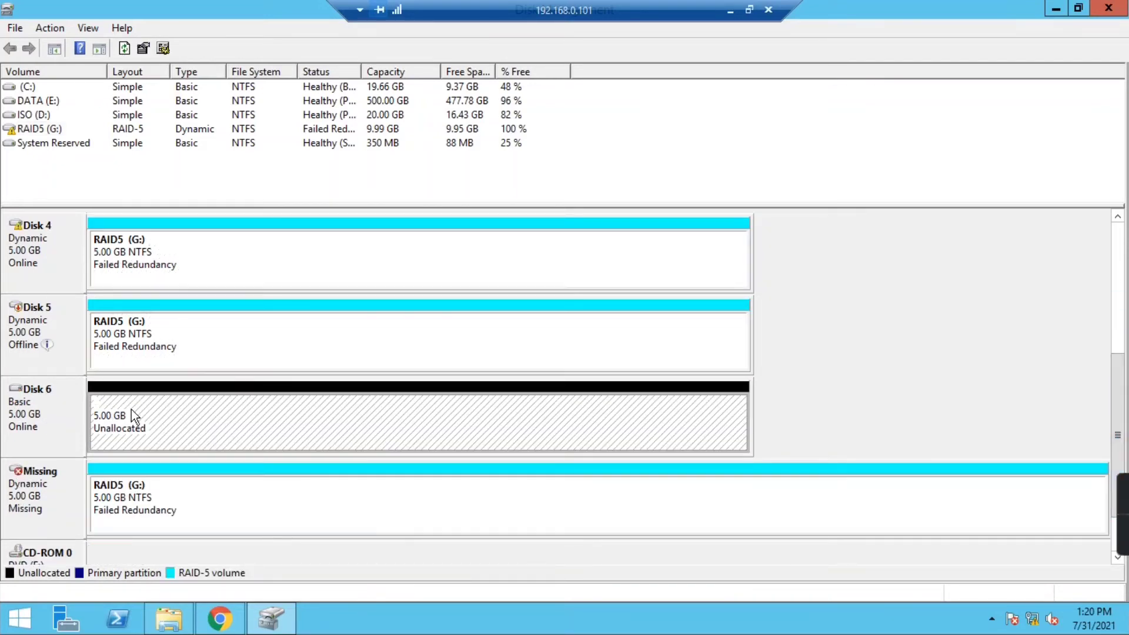
pyautogui.rightClick(131, 409)
pyautogui.click(156, 327)
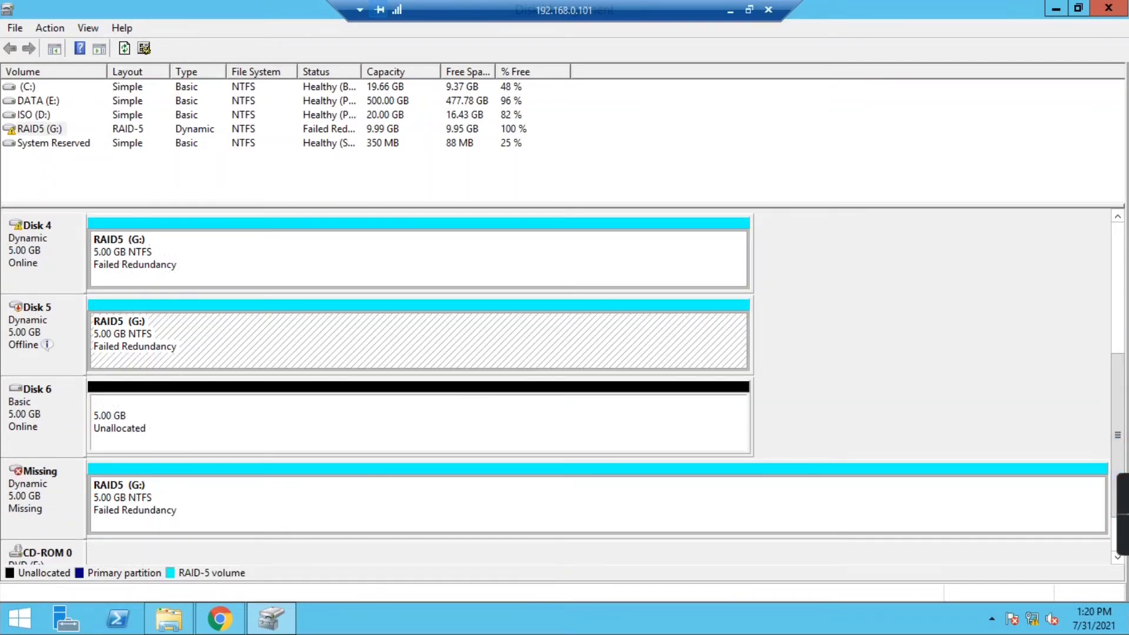
pyautogui.scroll(1, 1110, 382)
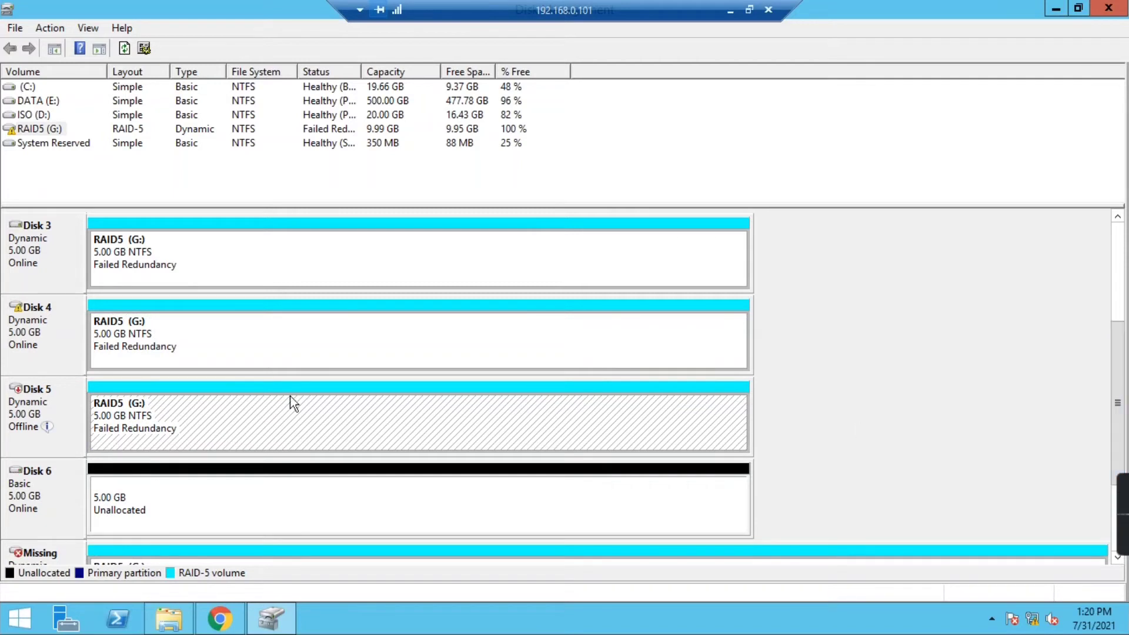
pyautogui.rightClick(127, 421)
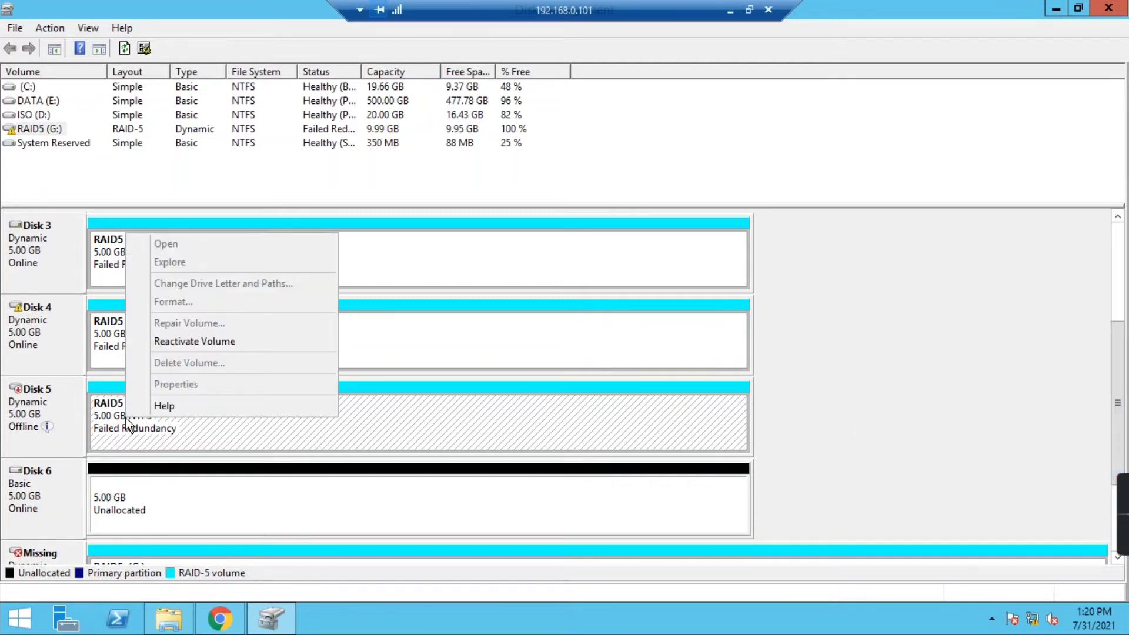
pyautogui.click(1118, 382)
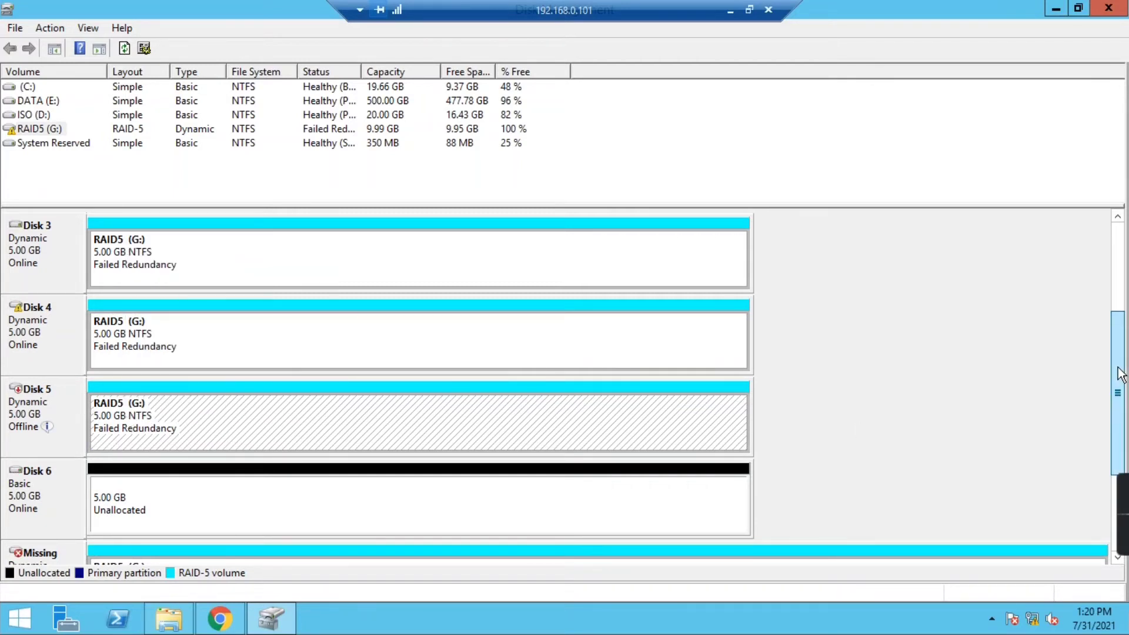
# - Bring Disk 5 online and reactivate the RAID5 (G:) volume, accepting the chkdsk prompt
pyautogui.rightClick(35, 393)
pyautogui.click(53, 400)
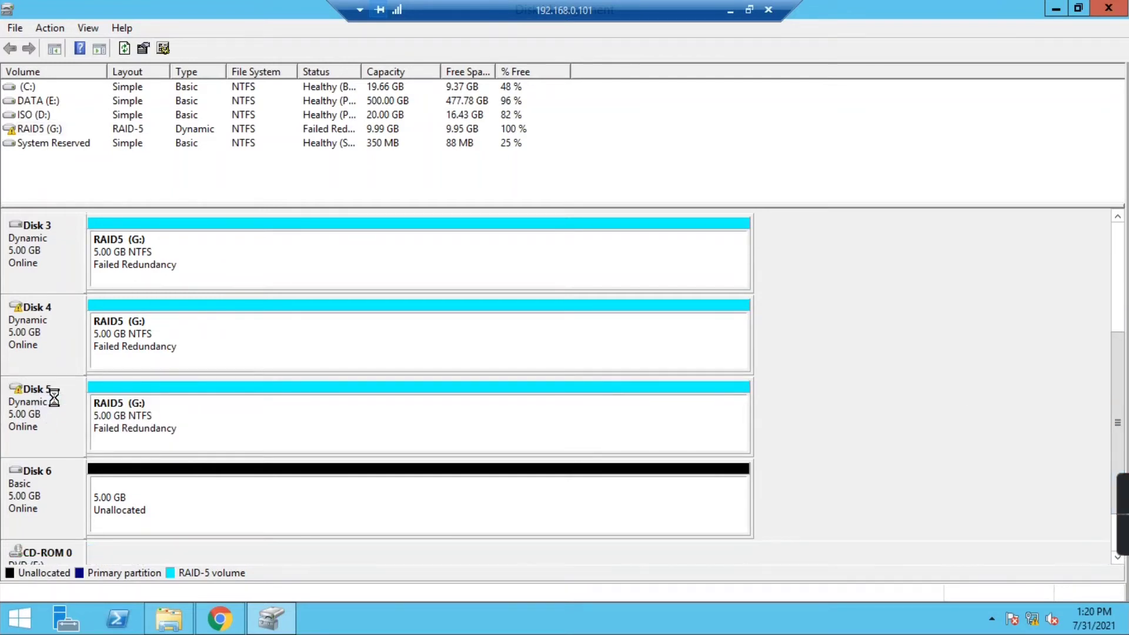
pyautogui.rightClick(161, 418)
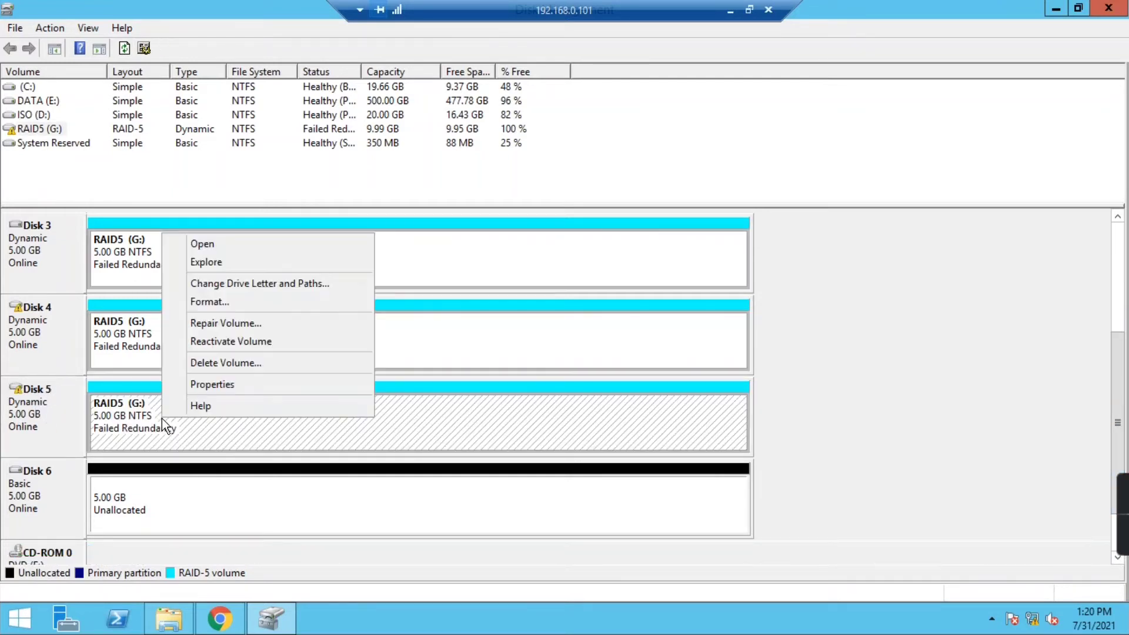
pyautogui.click(222, 339)
pyautogui.click(641, 371)
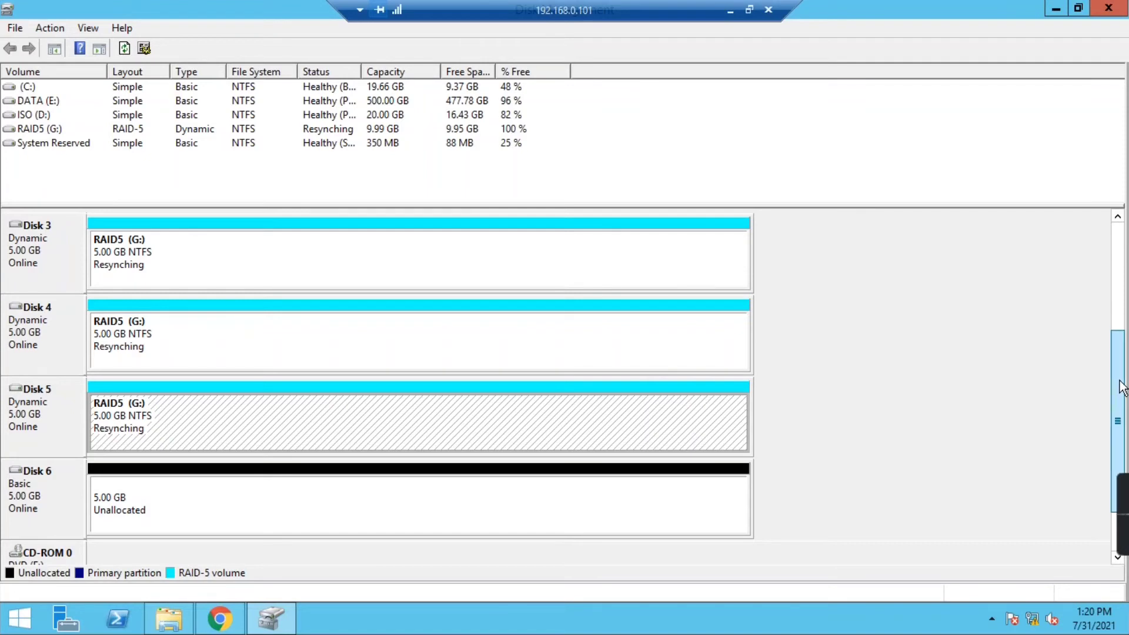
# - Scroll the disk pane to watch RAID5 (G:) resynching, now at 65% on Disks 3, 4 and 5
pyautogui.moveTo(1120, 389); pyautogui.dragTo(1124, 378)
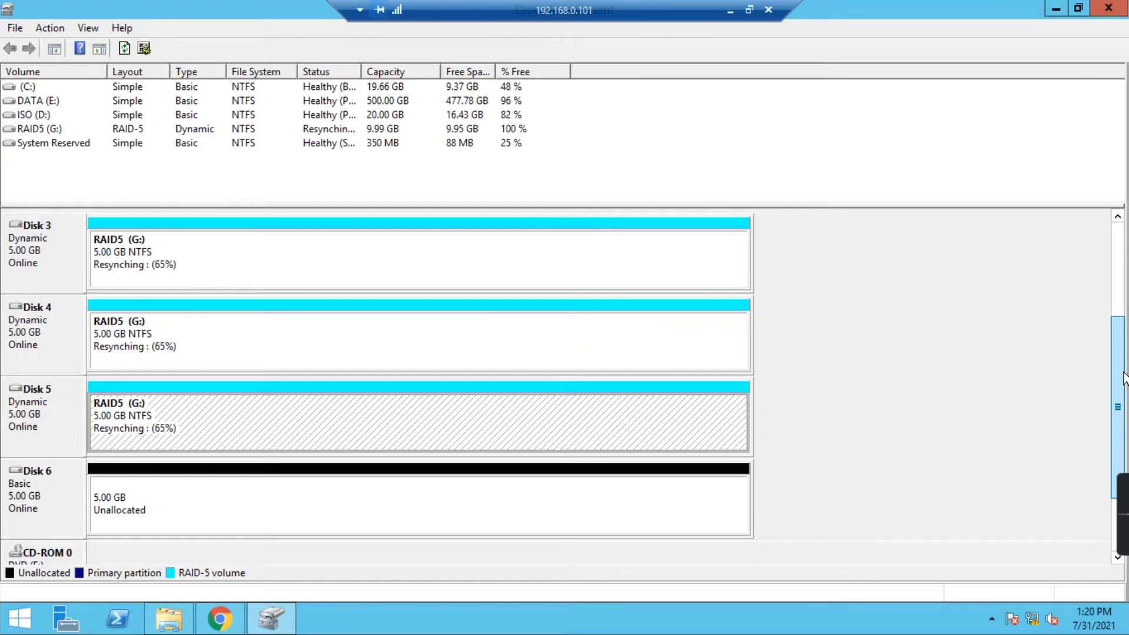
pyautogui.moveTo(1124, 377); pyautogui.dragTo(1124, 374)
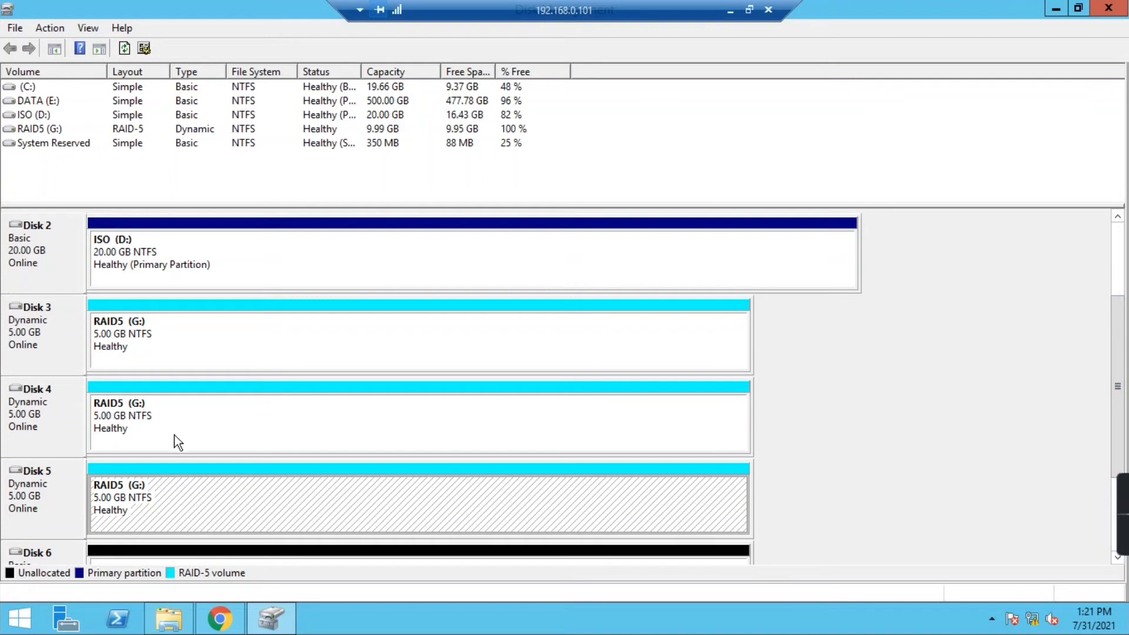
# - Review the RAID5 volume actions available on Disks 3 and 5 without choosing any
pyautogui.click(214, 338)
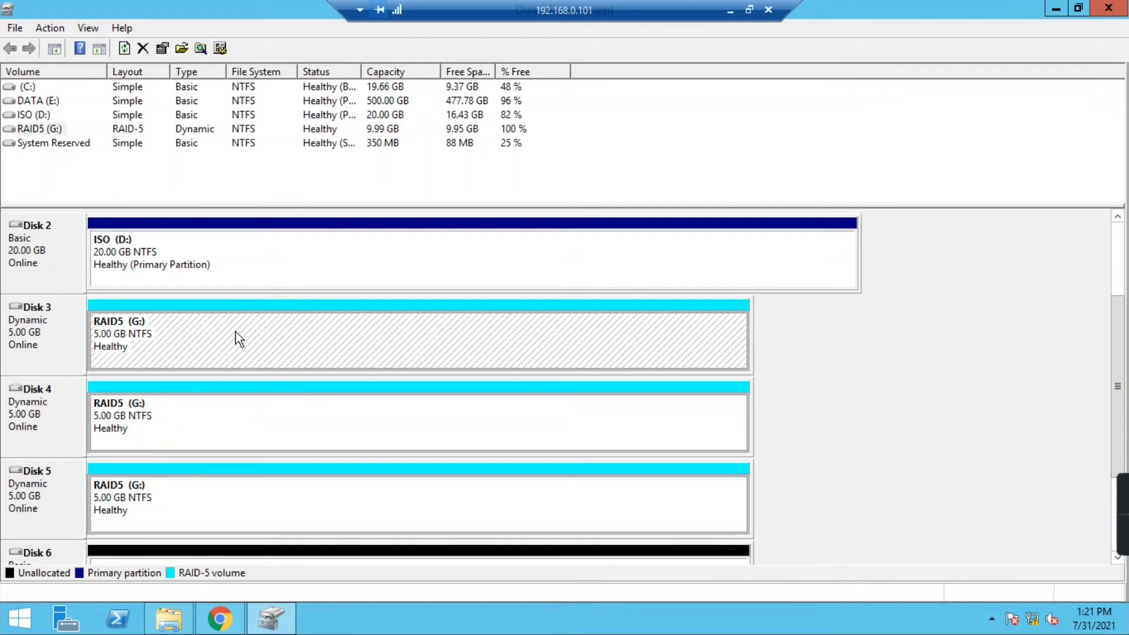
pyautogui.rightClick(238, 338)
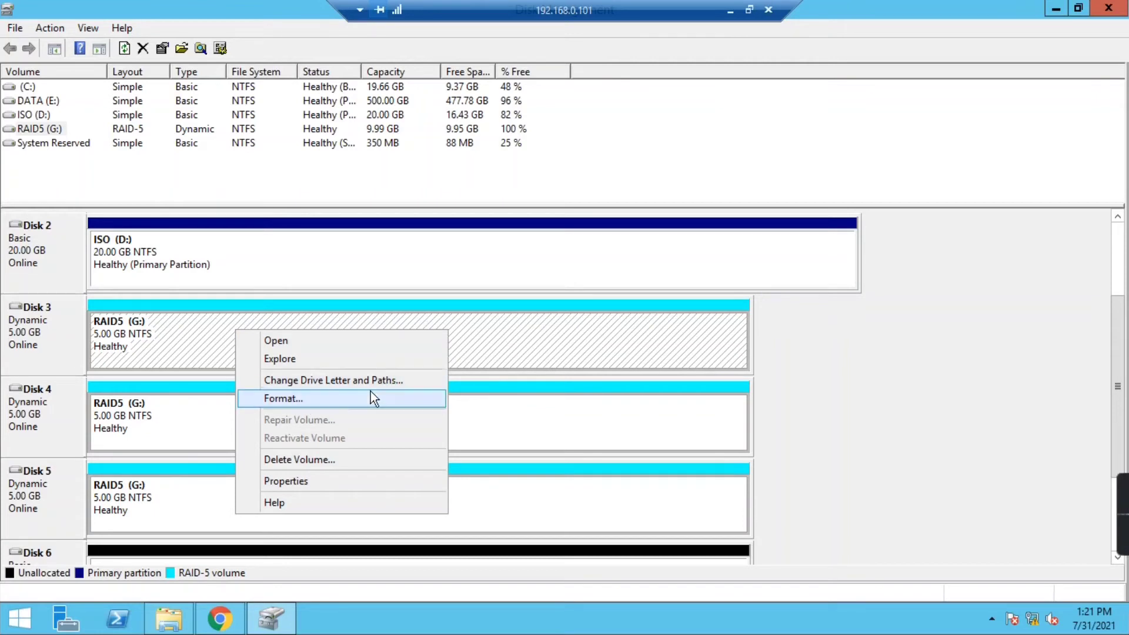
pyautogui.click(823, 440)
pyautogui.moveTo(1116, 387); pyautogui.dragTo(1117, 422)
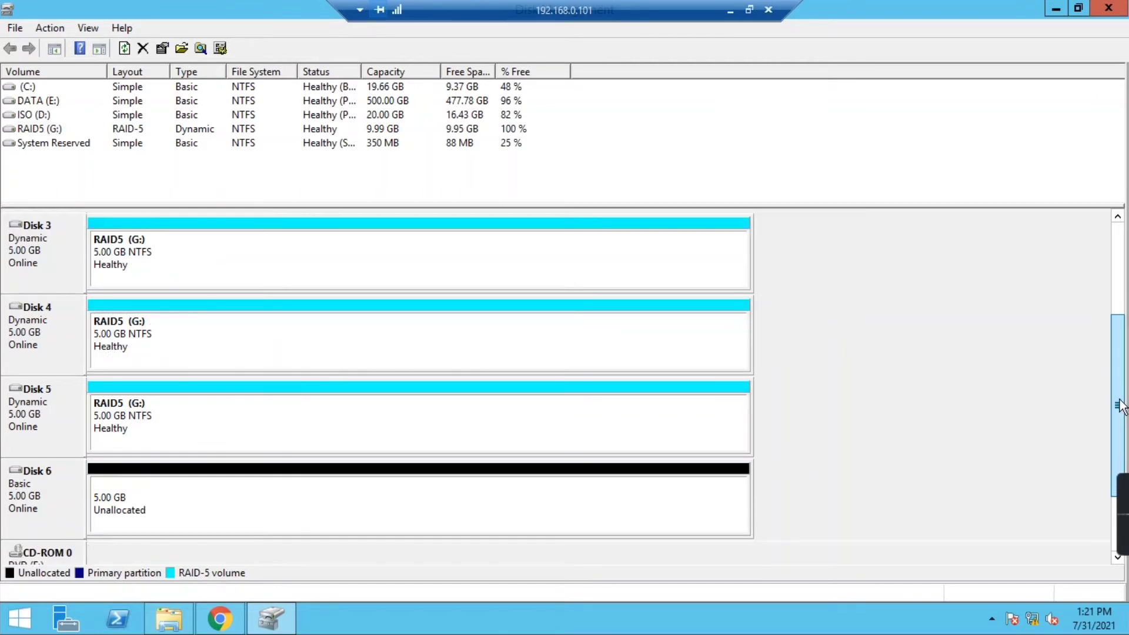
pyautogui.rightClick(219, 413)
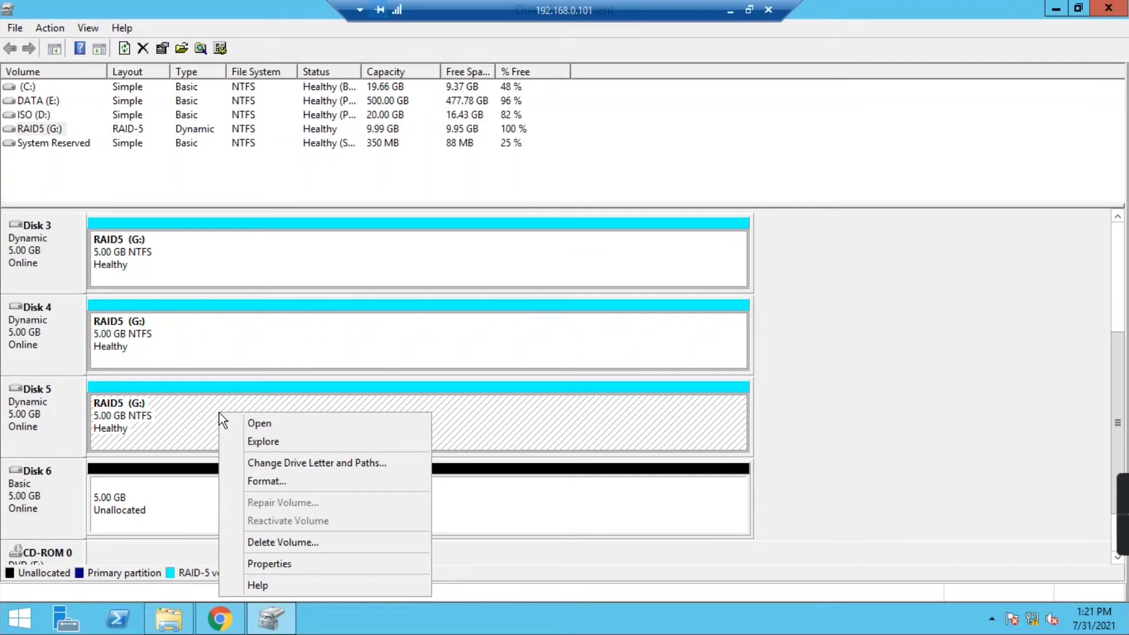
# - Take Disk 4 offline, leaving RAID5 (G:) in Failed Redundancy with a Missing member
pyautogui.rightClick(147, 497)
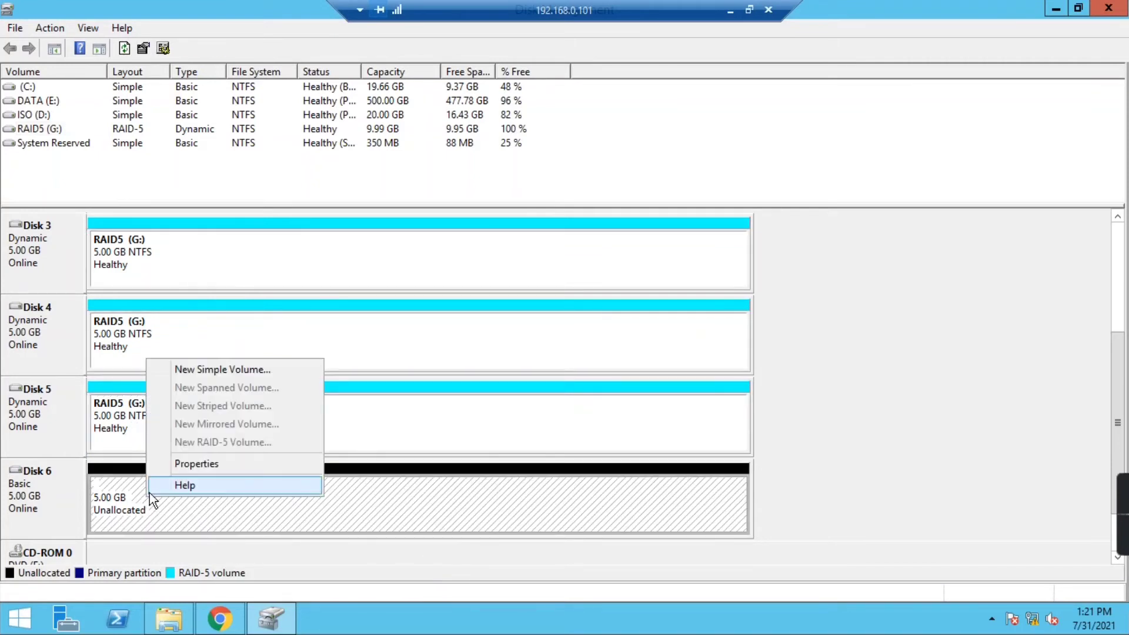
pyautogui.click(423, 414)
pyautogui.rightClick(199, 339)
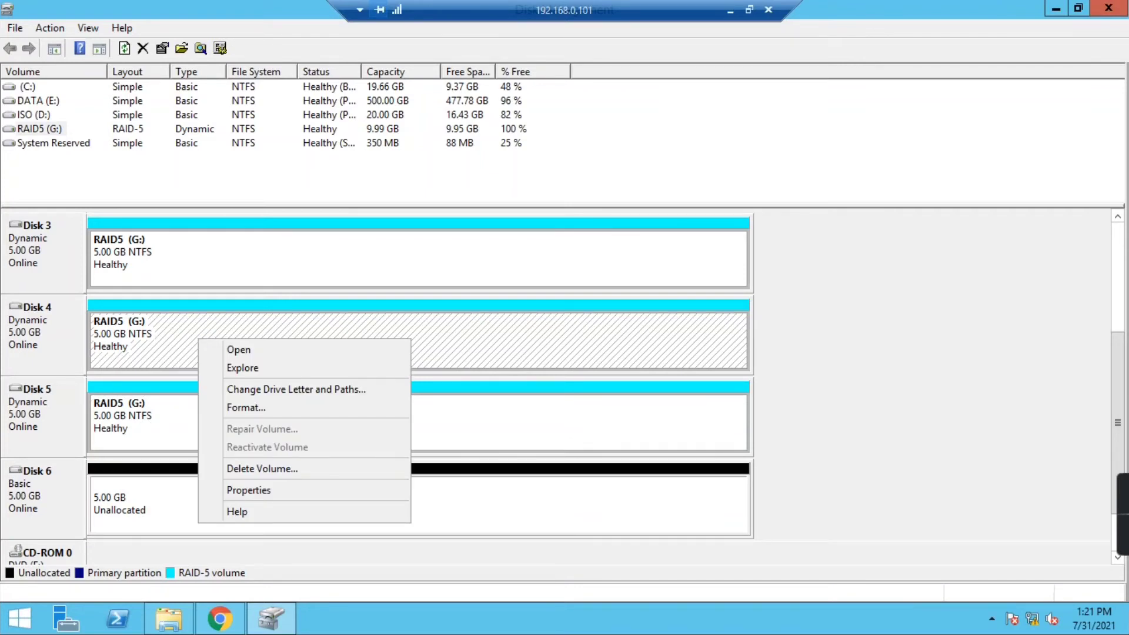
pyautogui.click(14, 400)
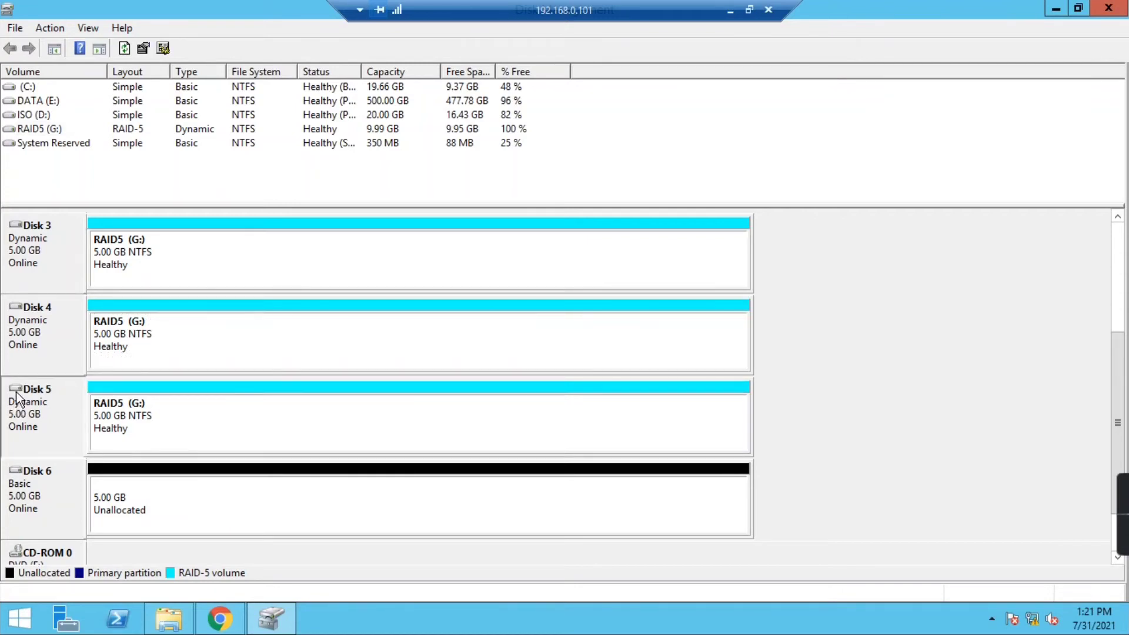
pyautogui.rightClick(16, 343)
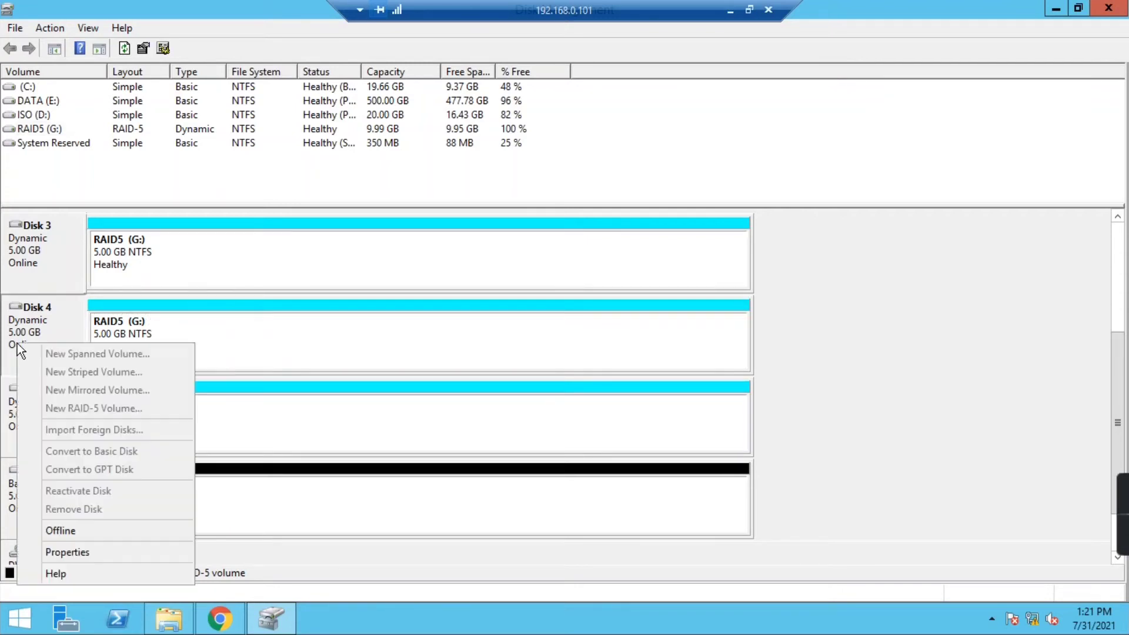
pyautogui.click(60, 523)
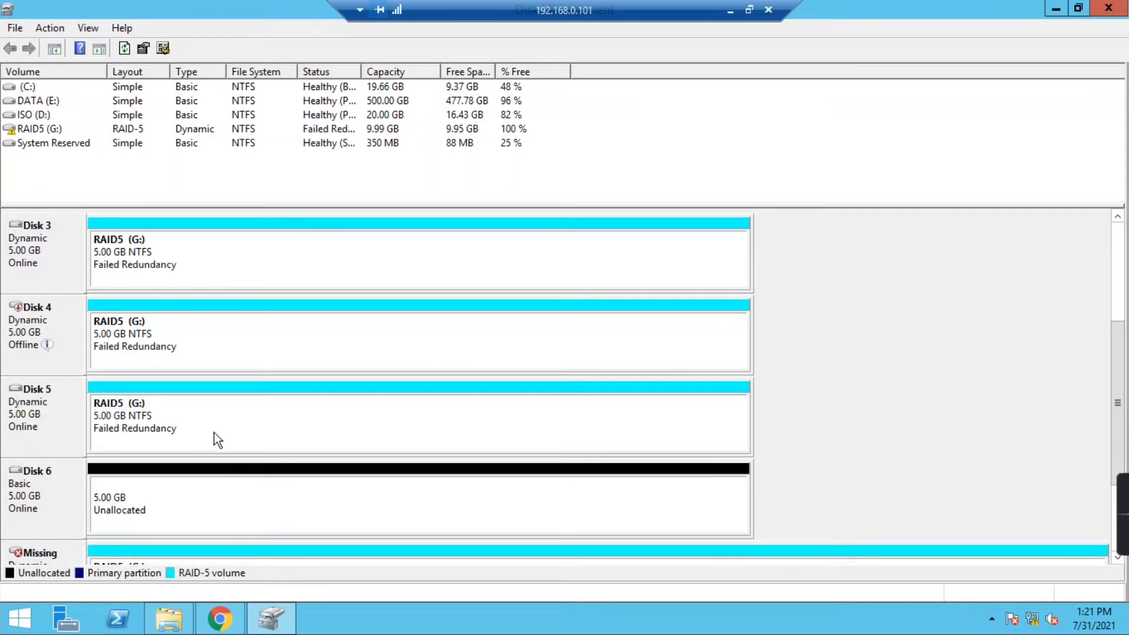
# - Review the RAID5 volume actions on Disks 5 and 3 without choosing any
pyautogui.rightClick(208, 401)
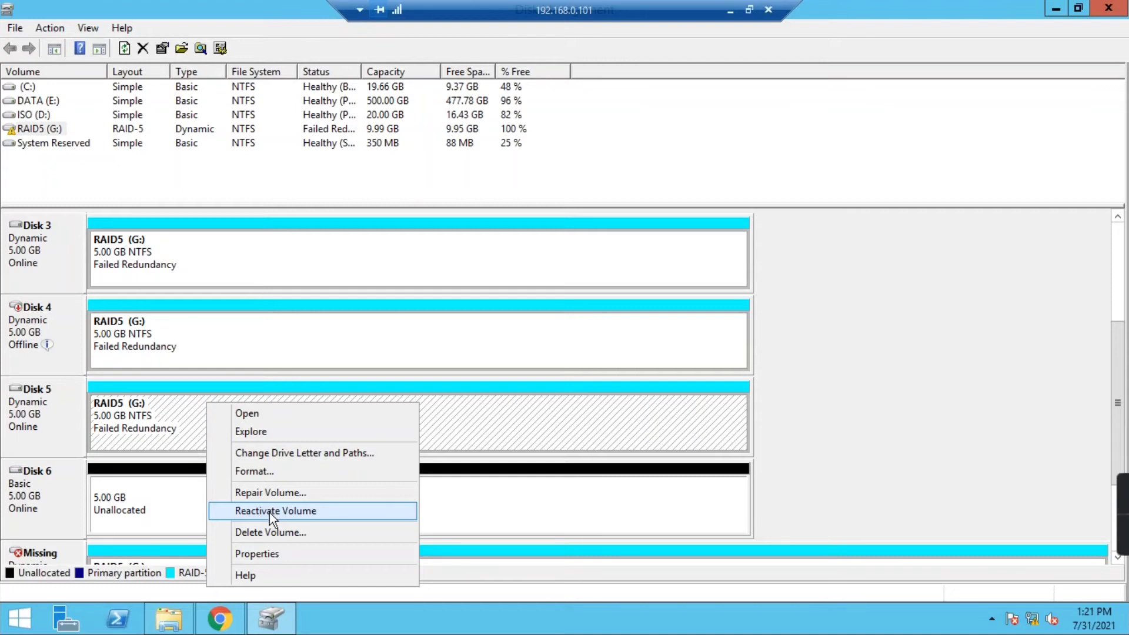
pyautogui.click(848, 358)
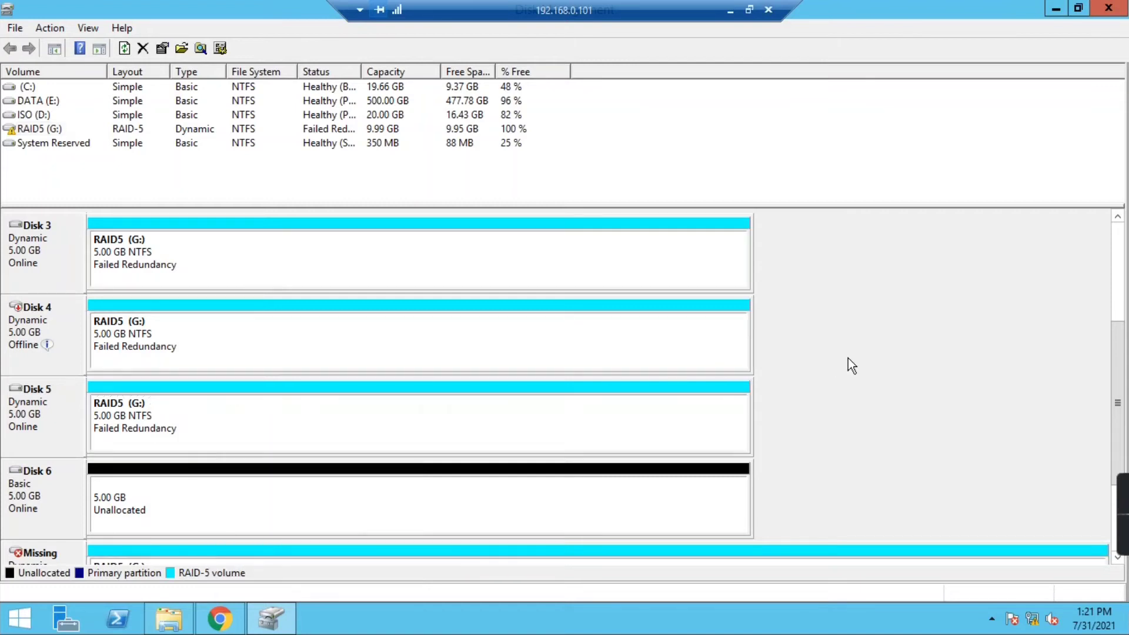
pyautogui.moveTo(1120, 406); pyautogui.dragTo(1118, 365)
pyautogui.rightClick(202, 339)
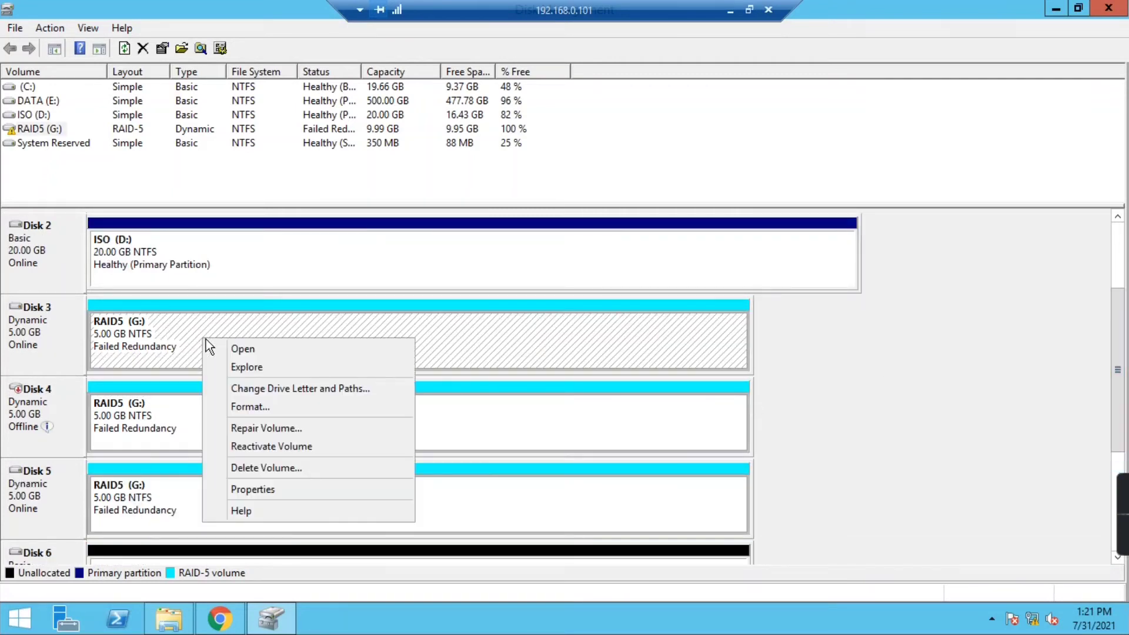
pyautogui.click(45, 405)
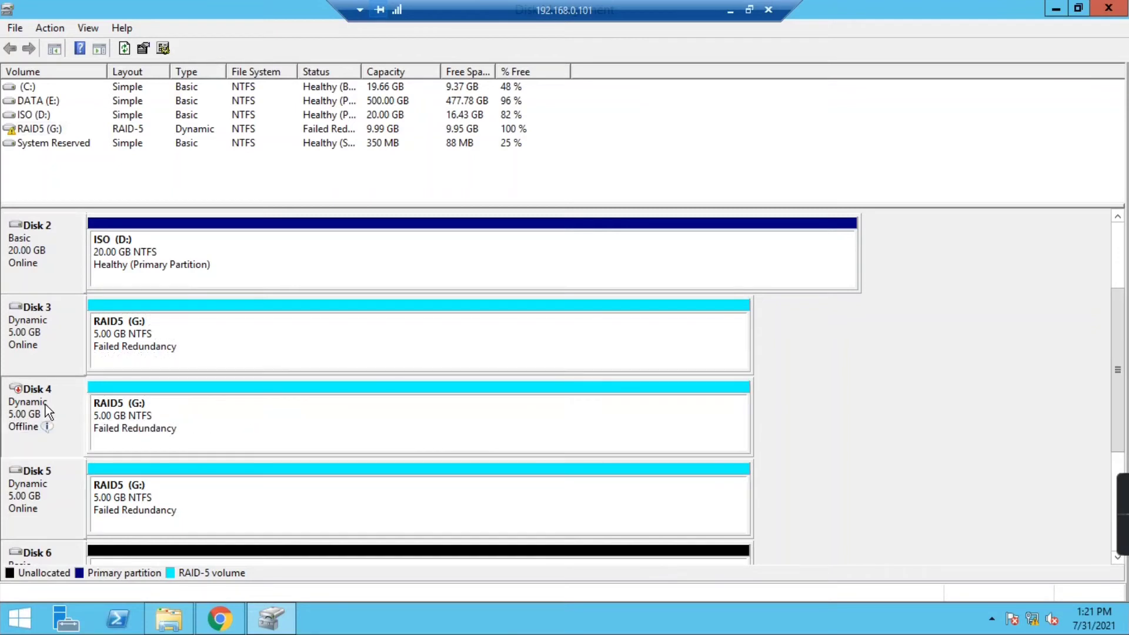
# - Bring Disk 4 online and reactivate RAID5 (G:), accepting the chkdsk advice to start resync
pyautogui.rightClick(46, 405)
pyautogui.click(82, 412)
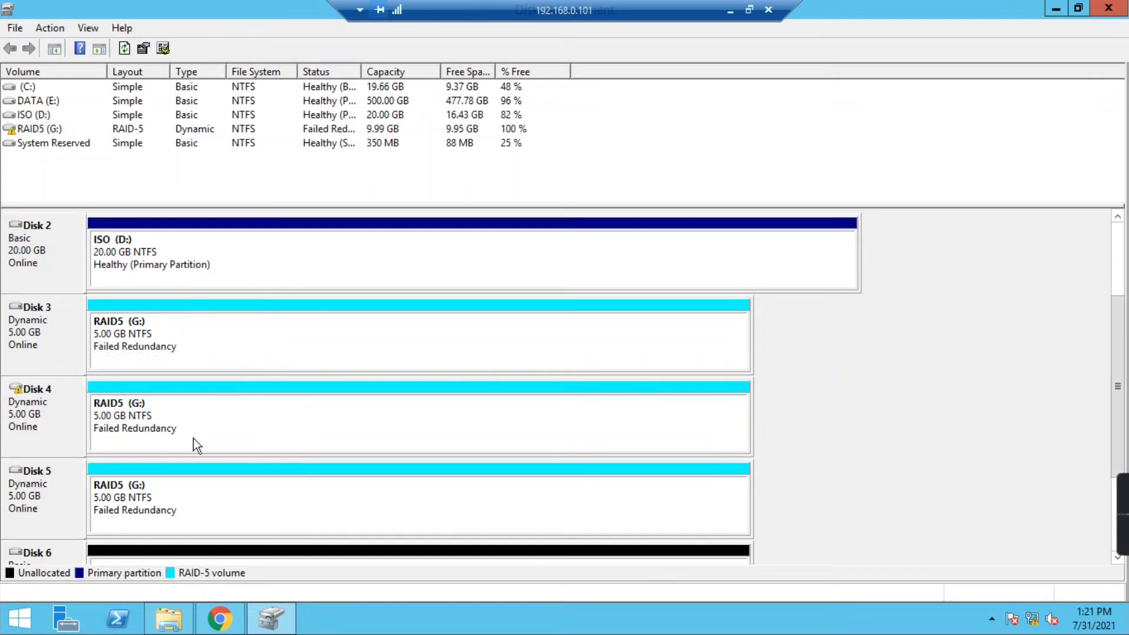
pyautogui.rightClick(178, 424)
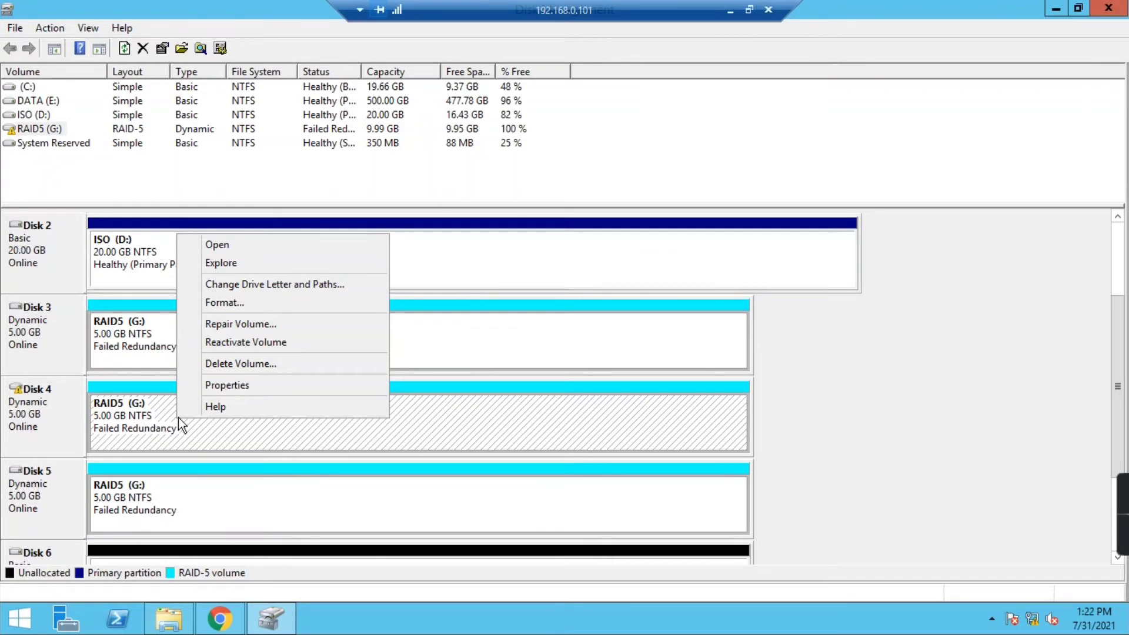
pyautogui.click(228, 344)
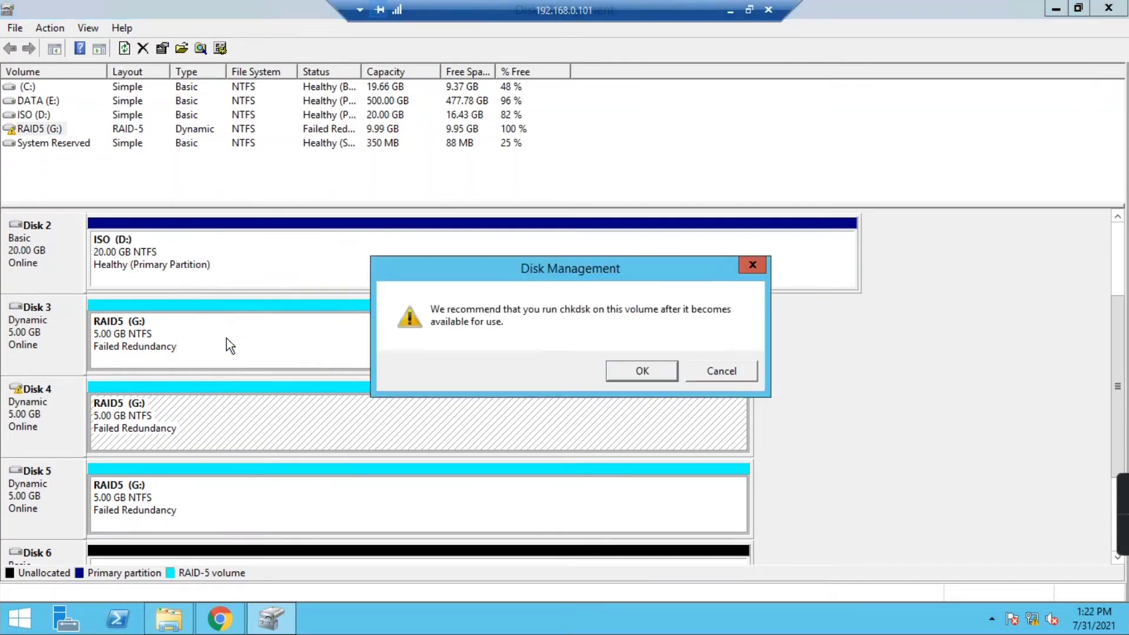
pyautogui.click(645, 372)
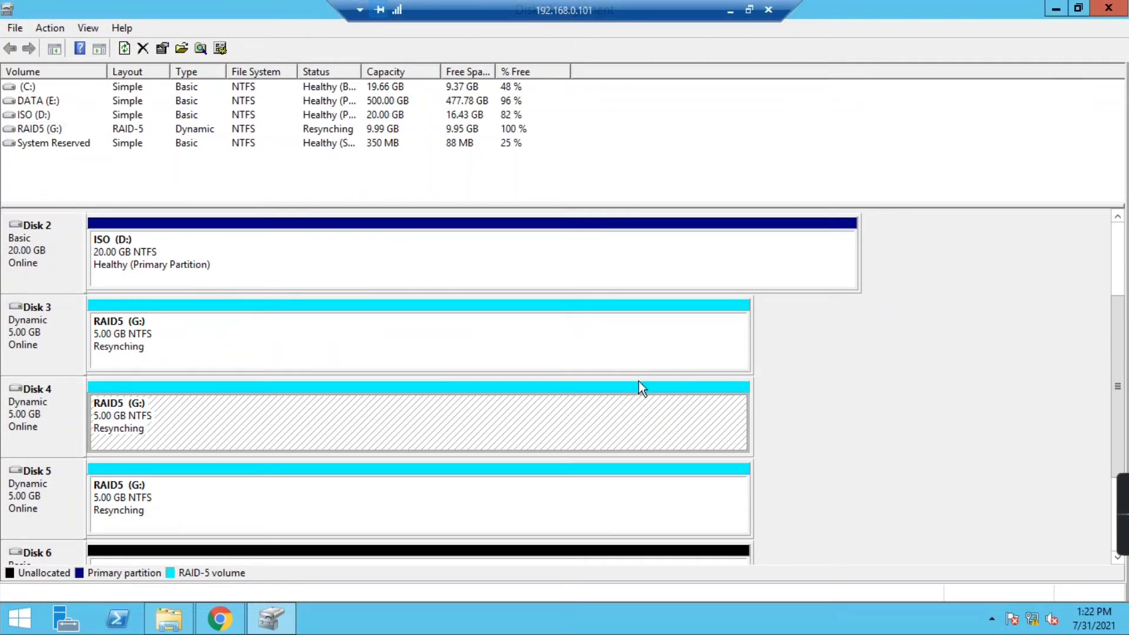
# - Watch RAID5 (G:) resync to 100% and Healthy on Disks 3, 4 and 5, inspecting Disks 5 and 6 meanwhile
pyautogui.moveTo(1120, 392); pyautogui.dragTo(1120, 427)
pyautogui.click(62, 425)
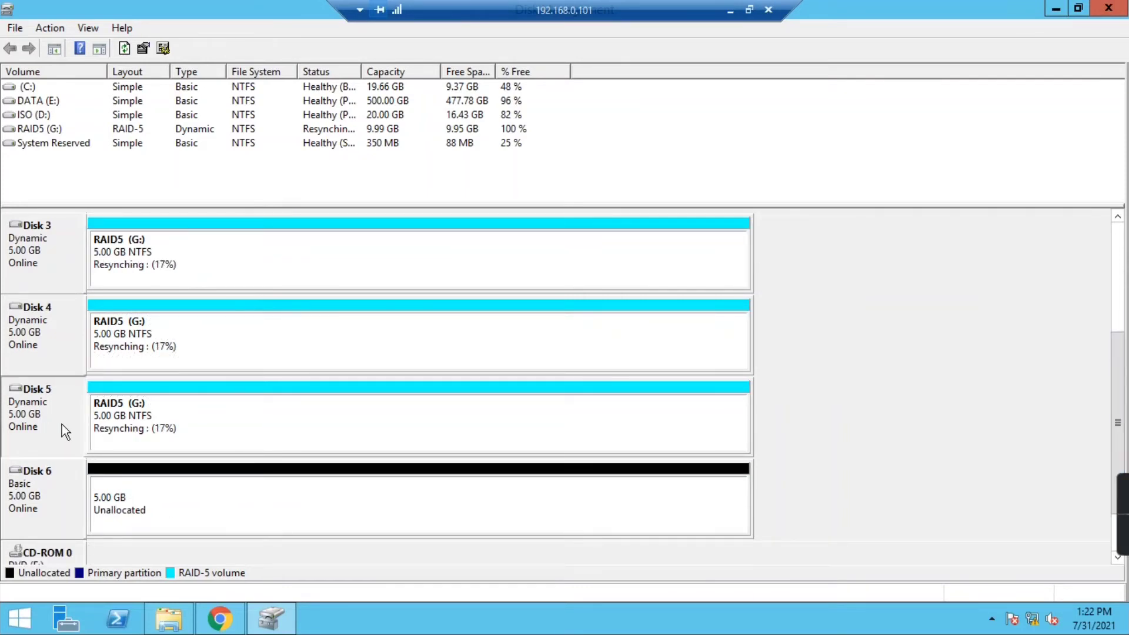
pyautogui.click(118, 498)
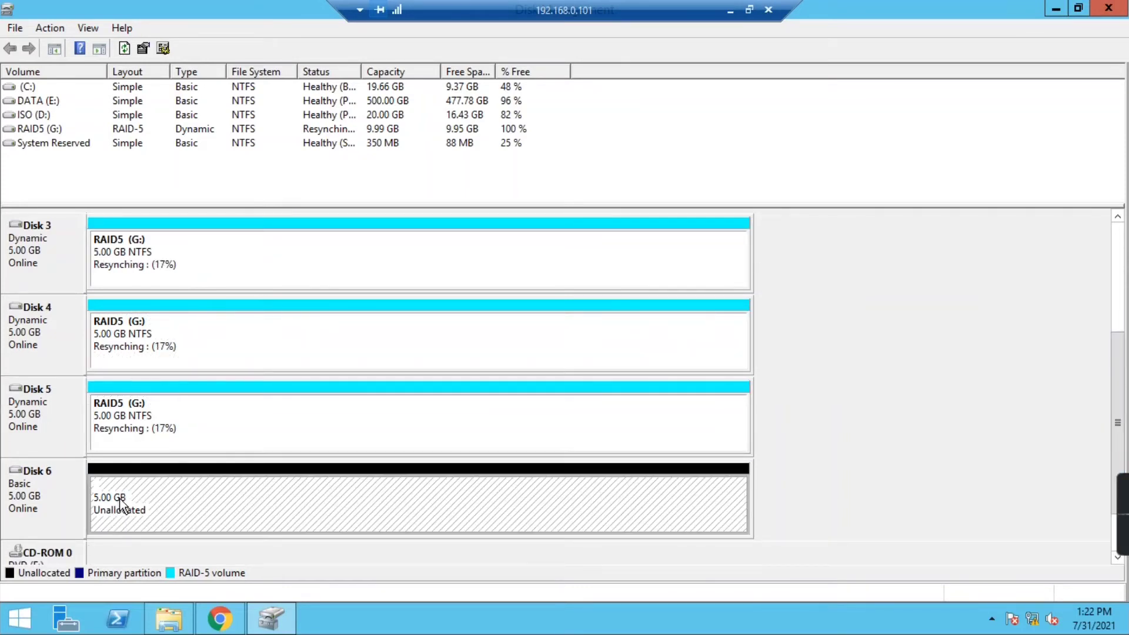
pyautogui.click(50, 492)
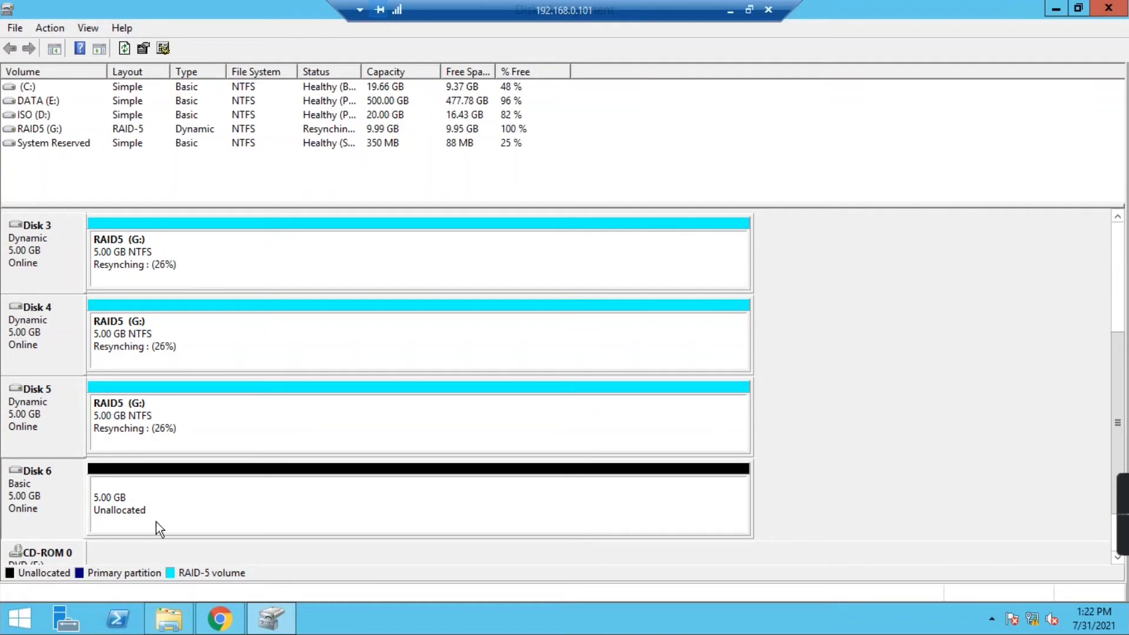
pyautogui.rightClick(158, 506)
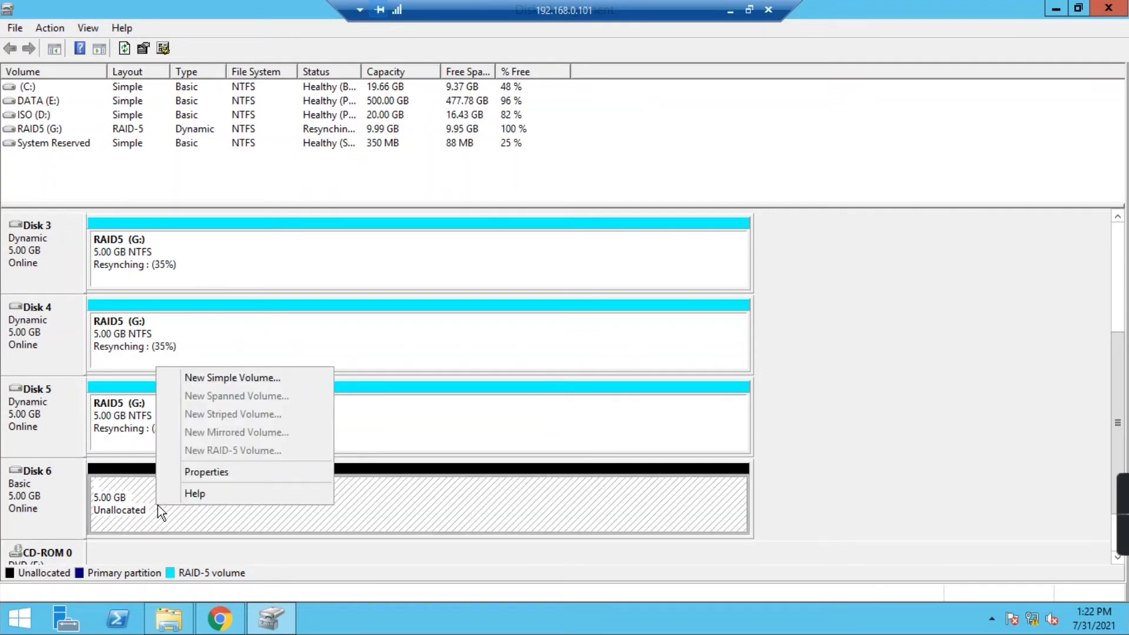
pyautogui.click(849, 384)
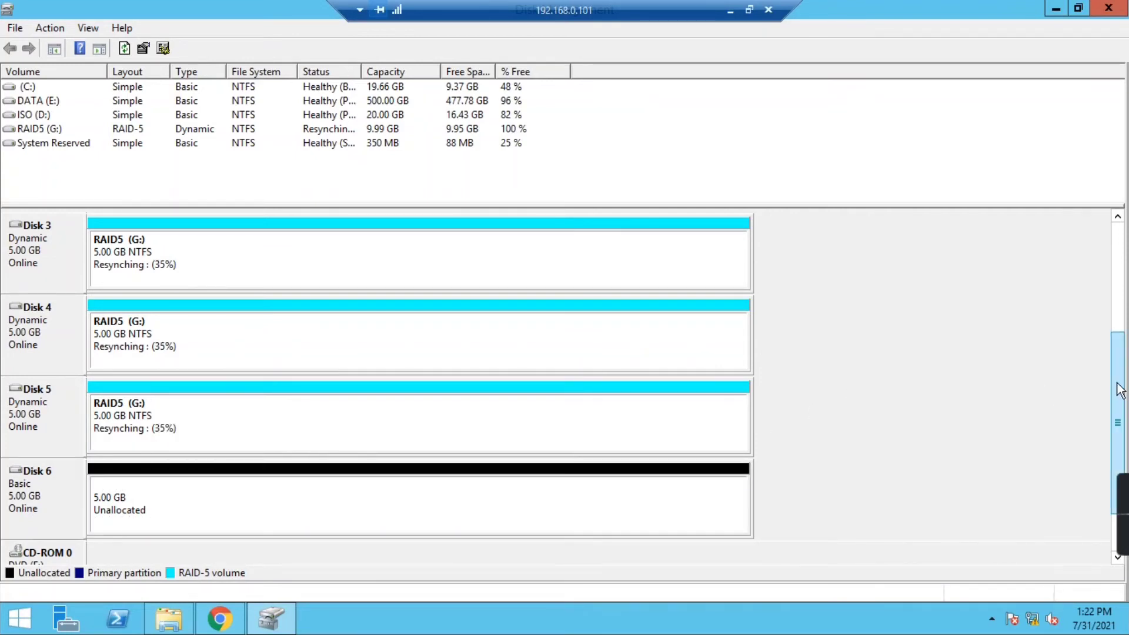
pyautogui.moveTo(1116, 382); pyautogui.dragTo(1117, 363)
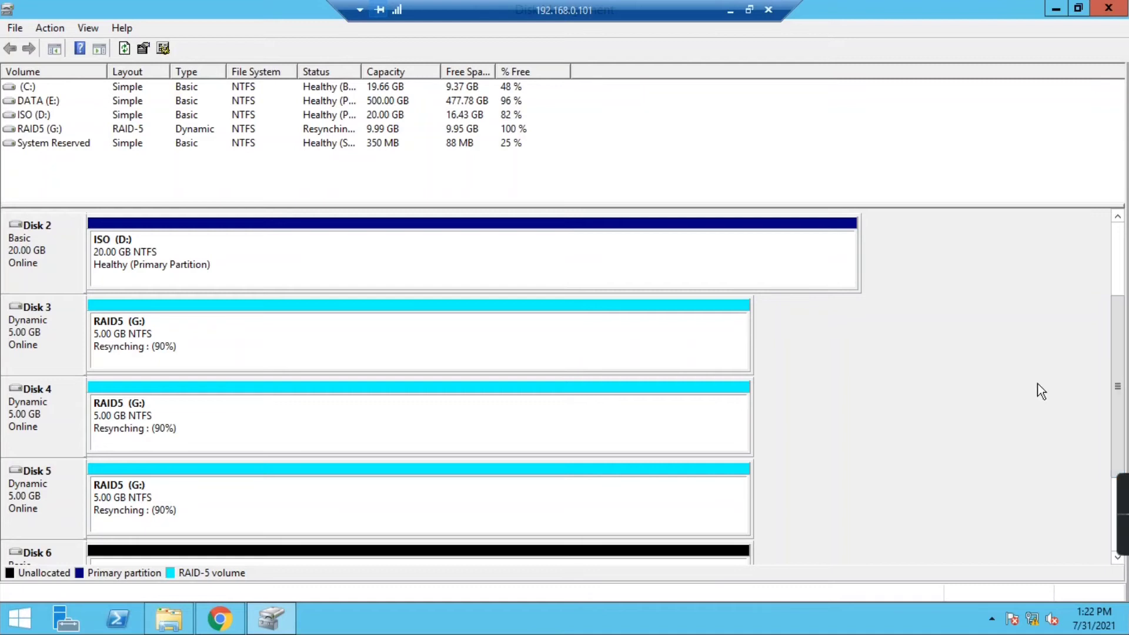
pyautogui.click(137, 340)
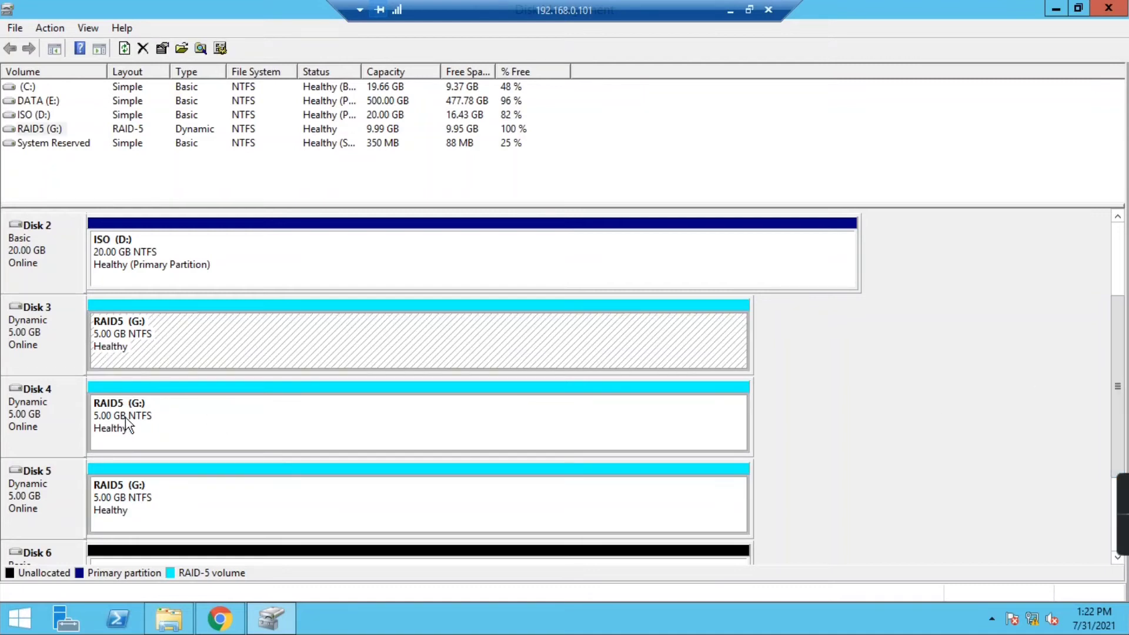
# - Take Disk 5 offline after reviewing Disk 4's RAID5 volume actions
pyautogui.click(116, 501)
pyautogui.click(139, 413)
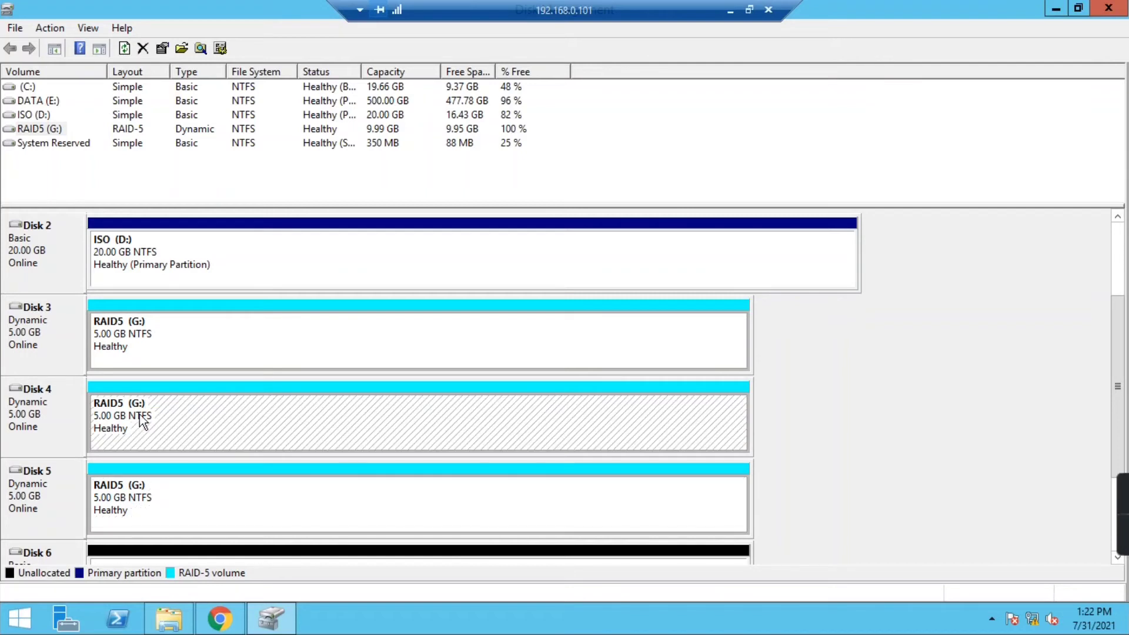
pyautogui.rightClick(143, 408)
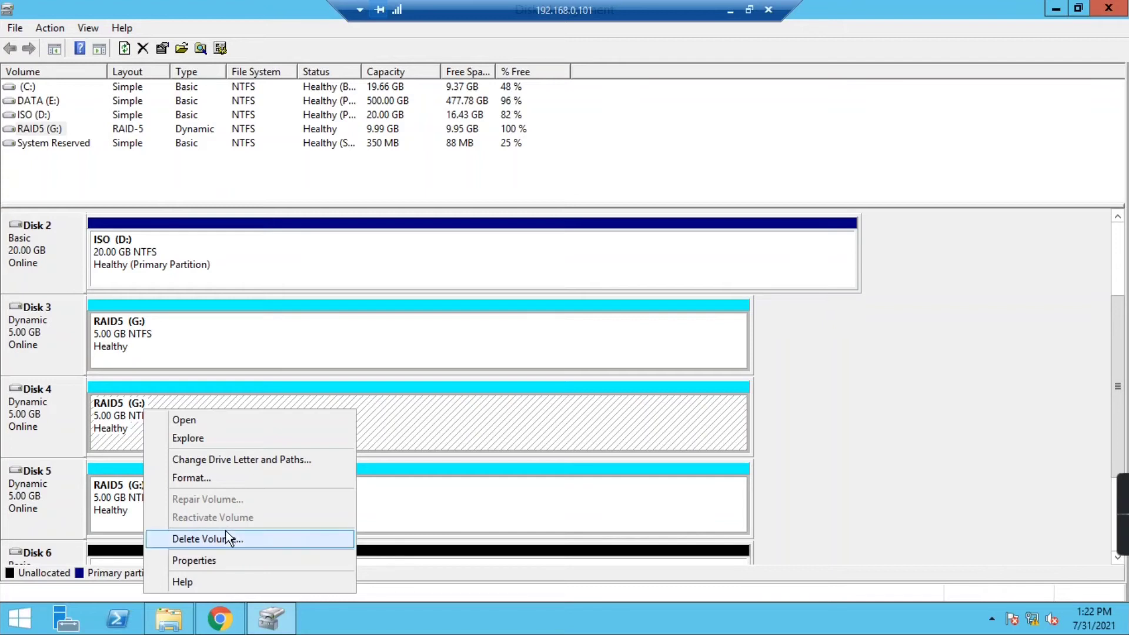
pyautogui.click(1116, 430)
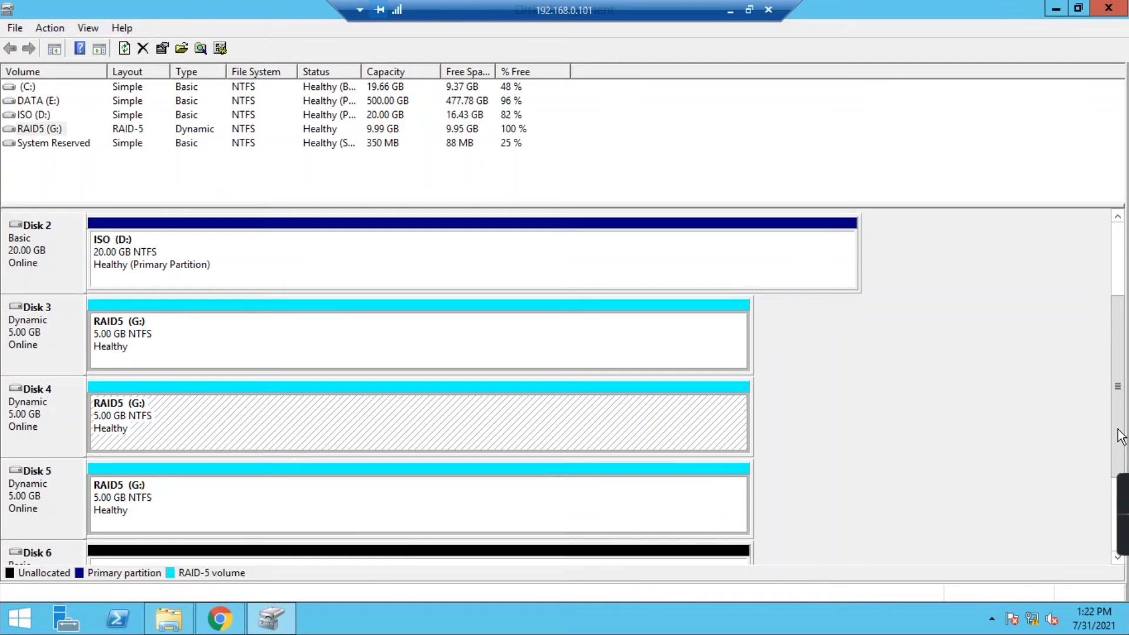
pyautogui.moveTo(1117, 430); pyautogui.dragTo(1120, 446)
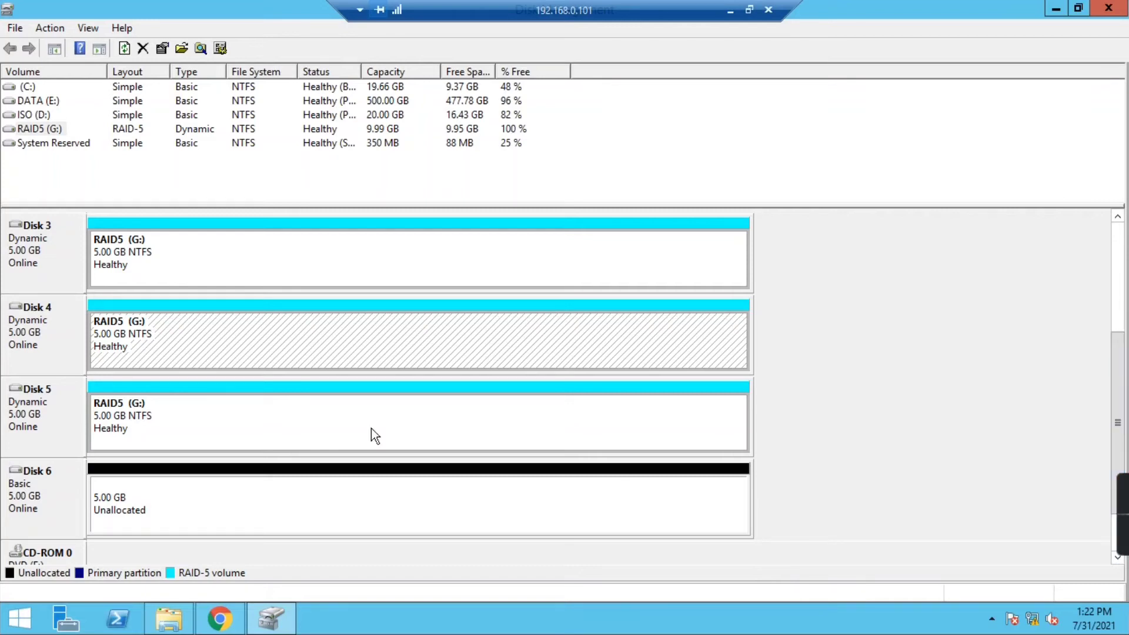
pyautogui.rightClick(48, 422)
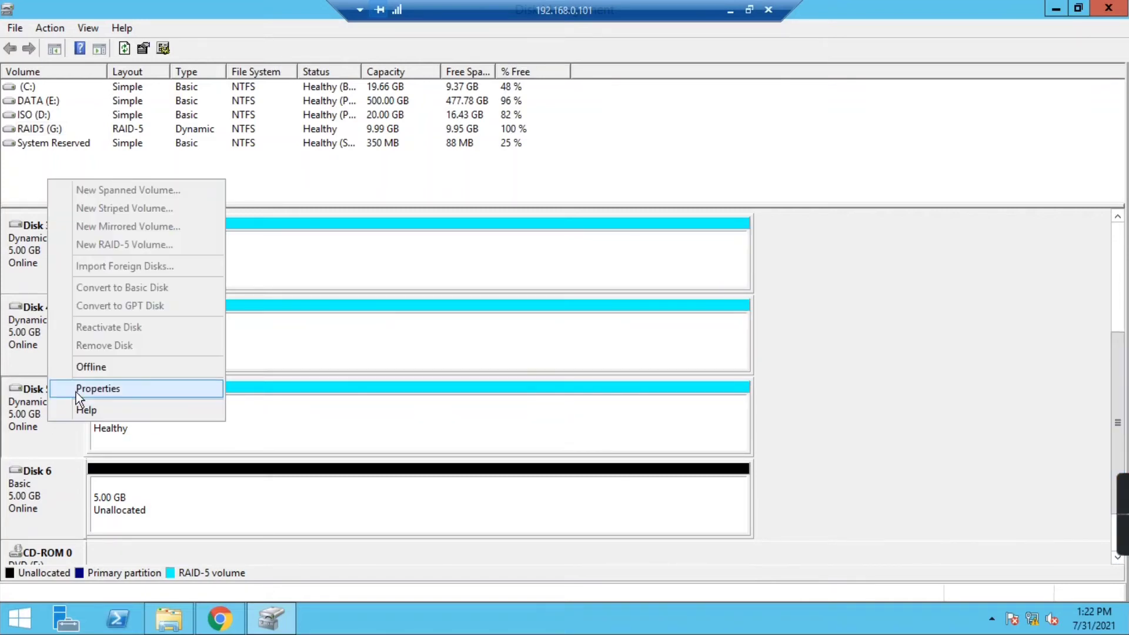
pyautogui.click(88, 370)
# - Take Disk 4 offline as well, leaving the RAID-5 volume Failed
pyautogui.click(136, 412)
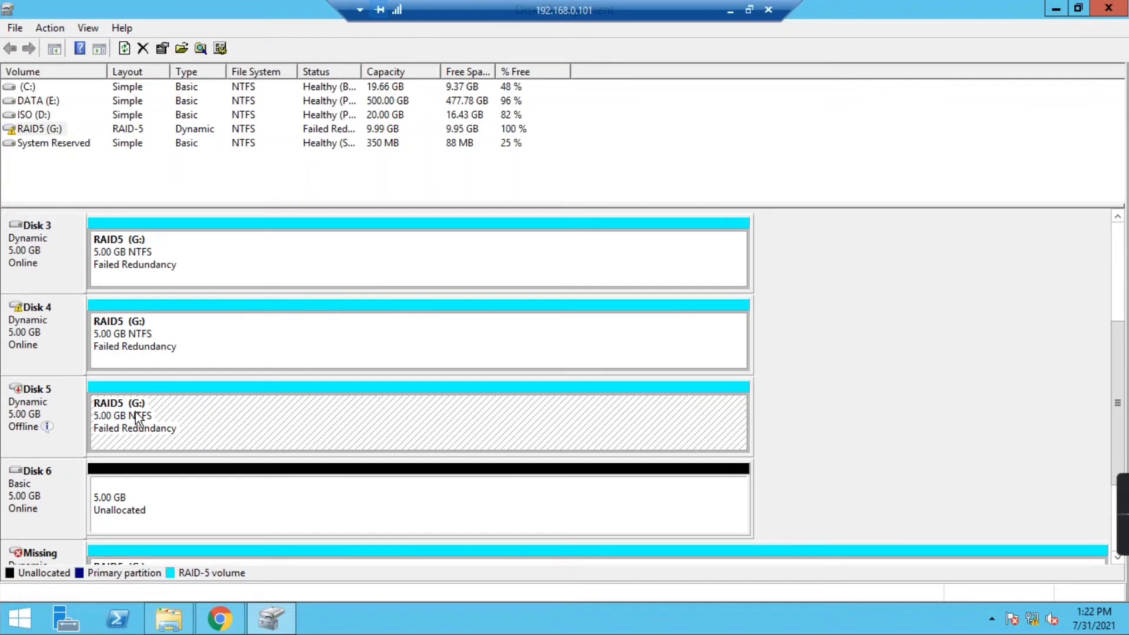
pyautogui.rightClick(137, 412)
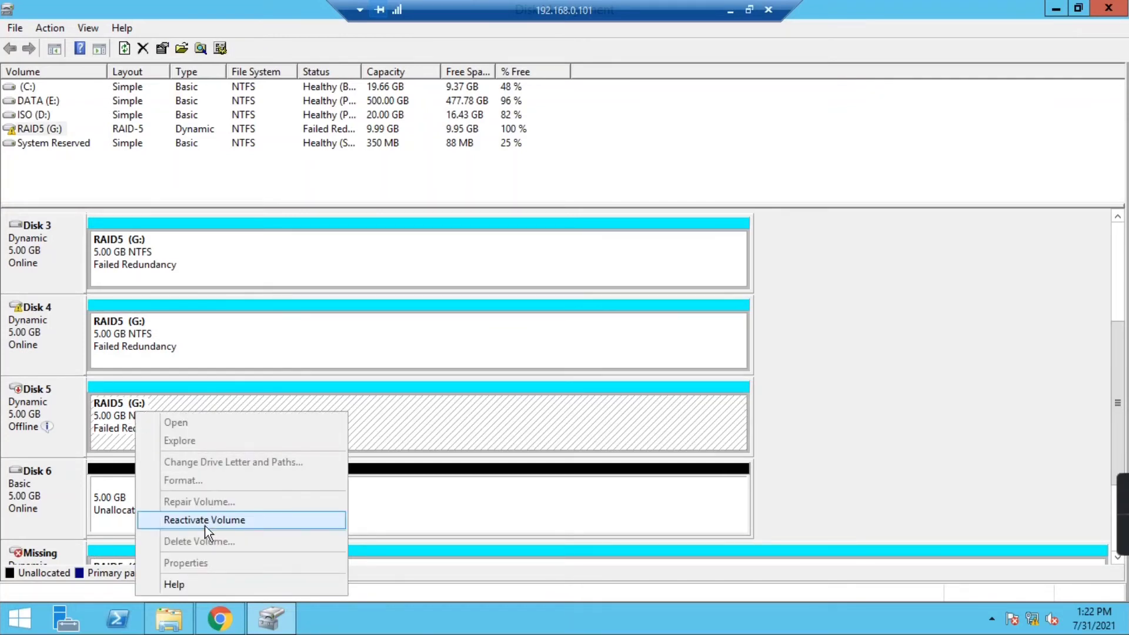
pyautogui.click(45, 348)
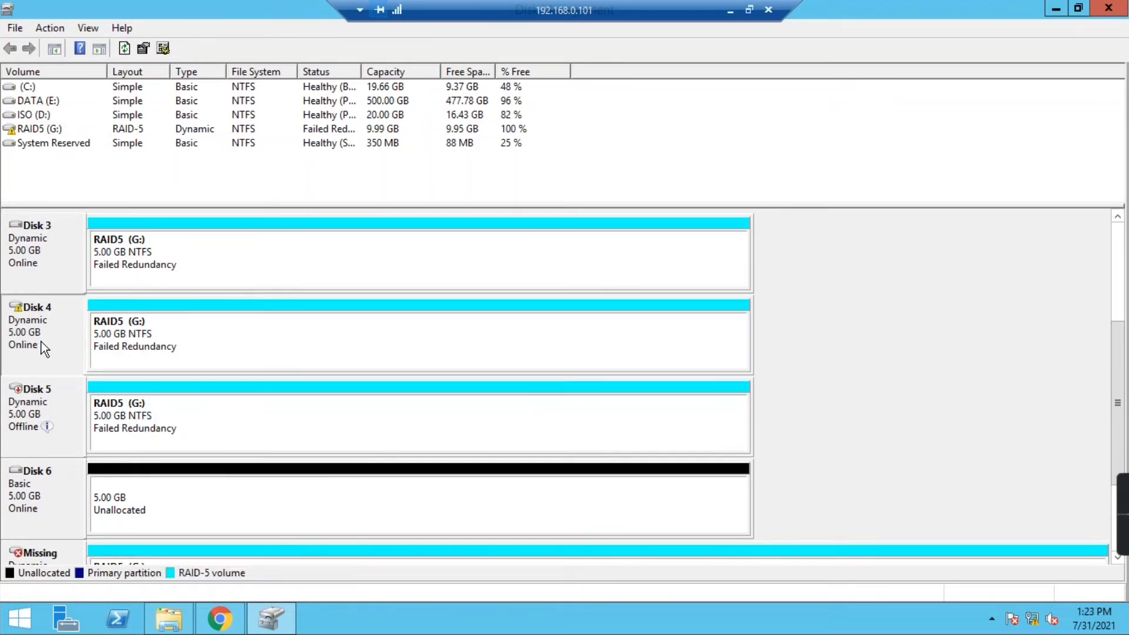
pyautogui.rightClick(41, 341)
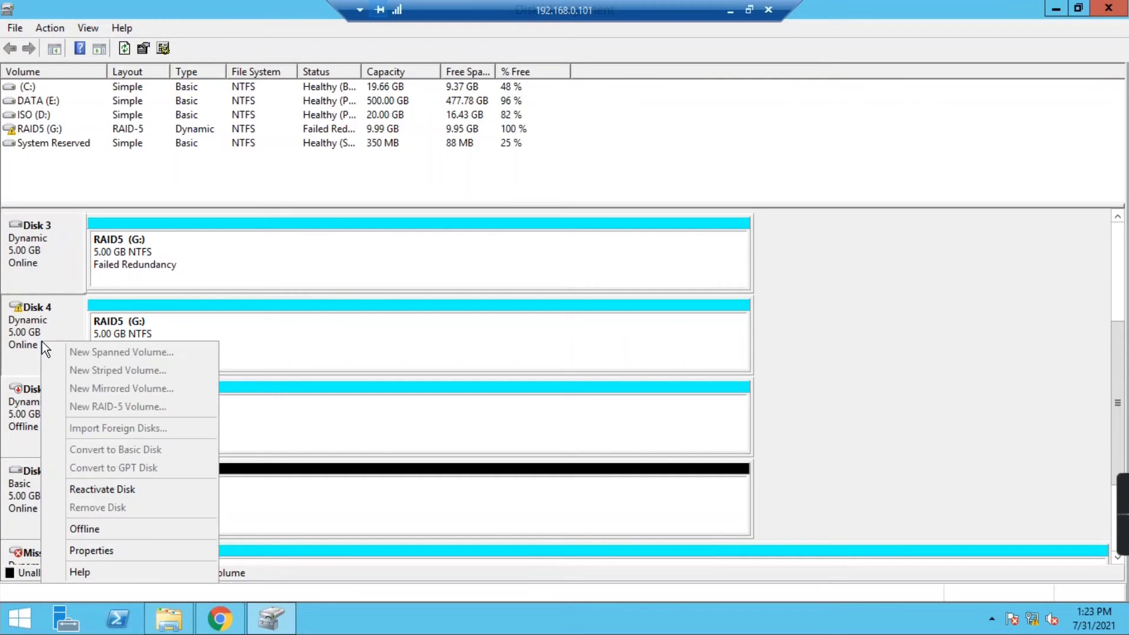
pyautogui.click(81, 531)
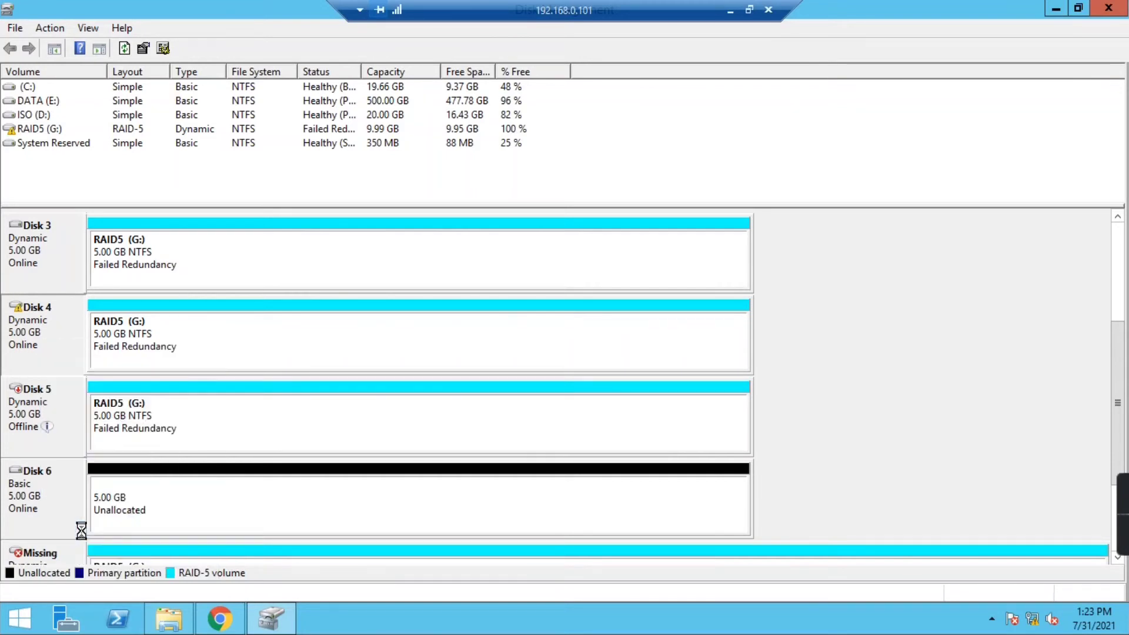
# - Inspect the failed volumes on Disks 4 and 5 and check the drives visible in File Explorer
pyautogui.click(108, 331)
pyautogui.click(117, 421)
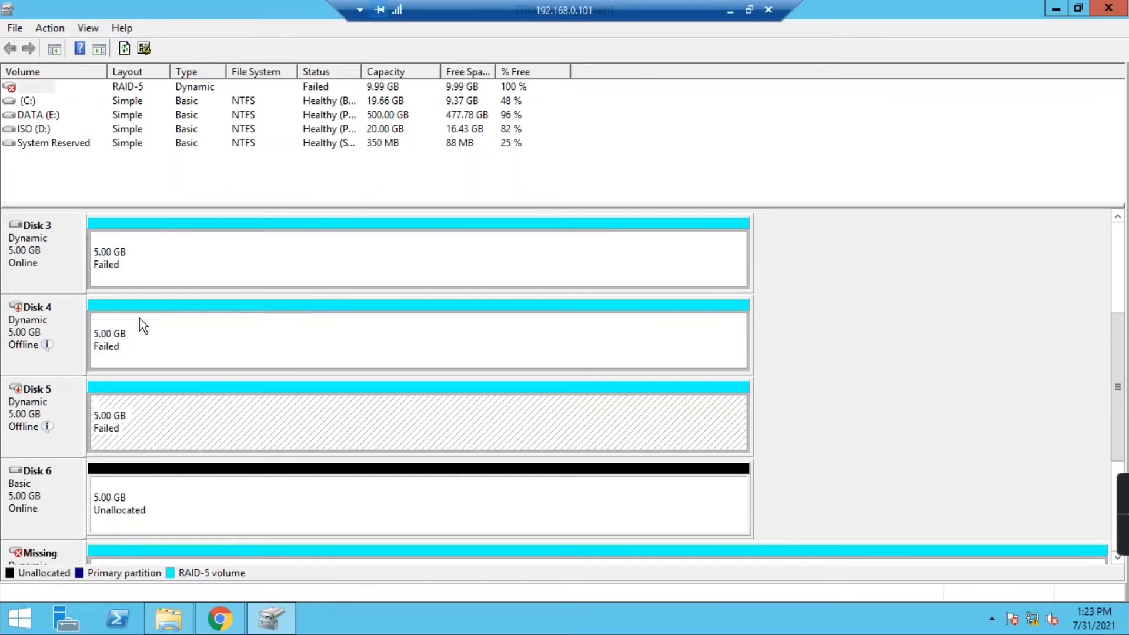
pyautogui.click(141, 323)
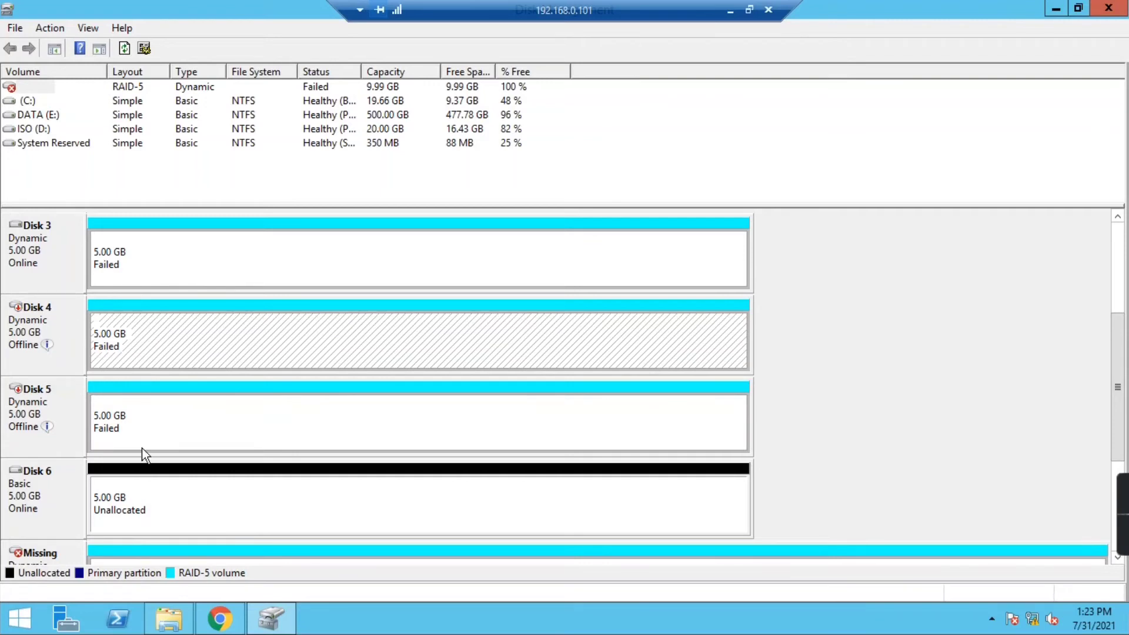
pyautogui.click(169, 618)
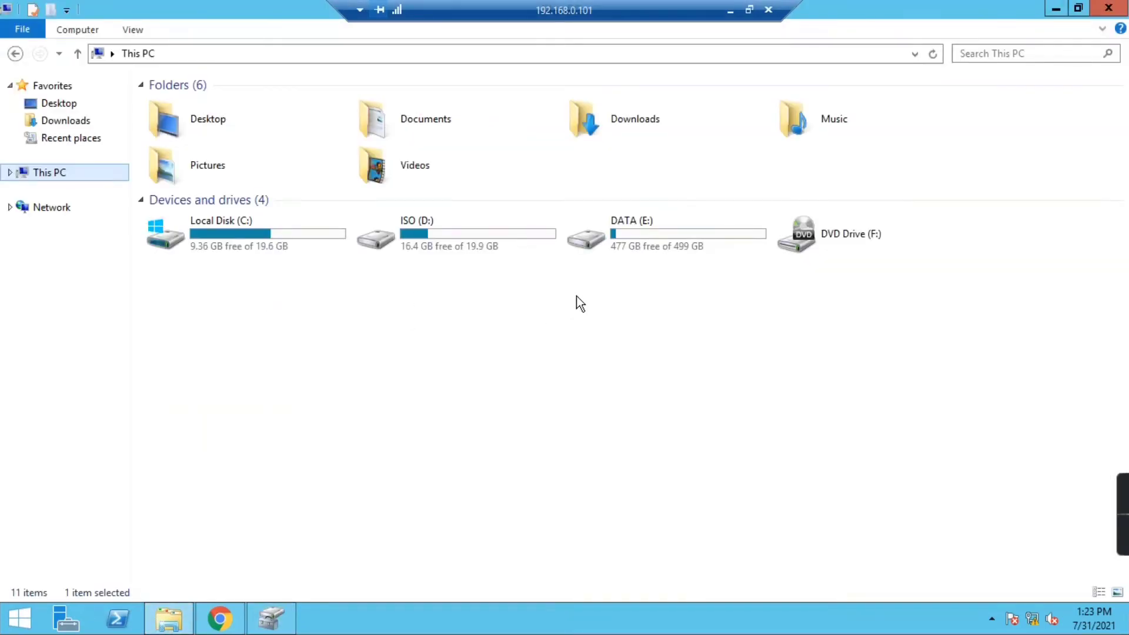
pyautogui.click(267, 623)
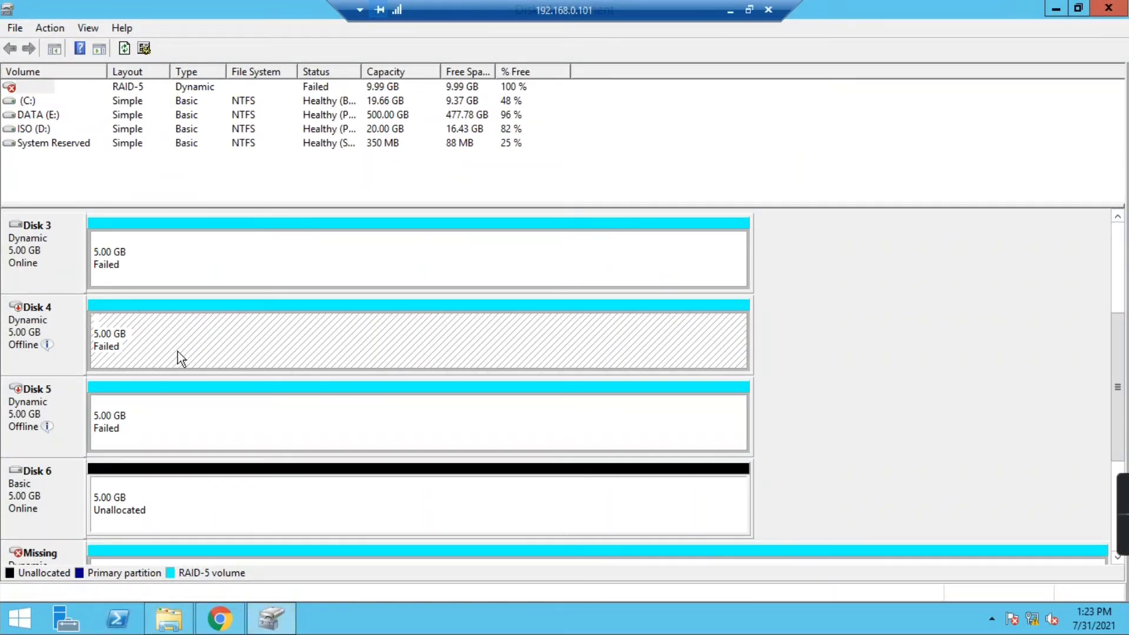
pyautogui.click(113, 404)
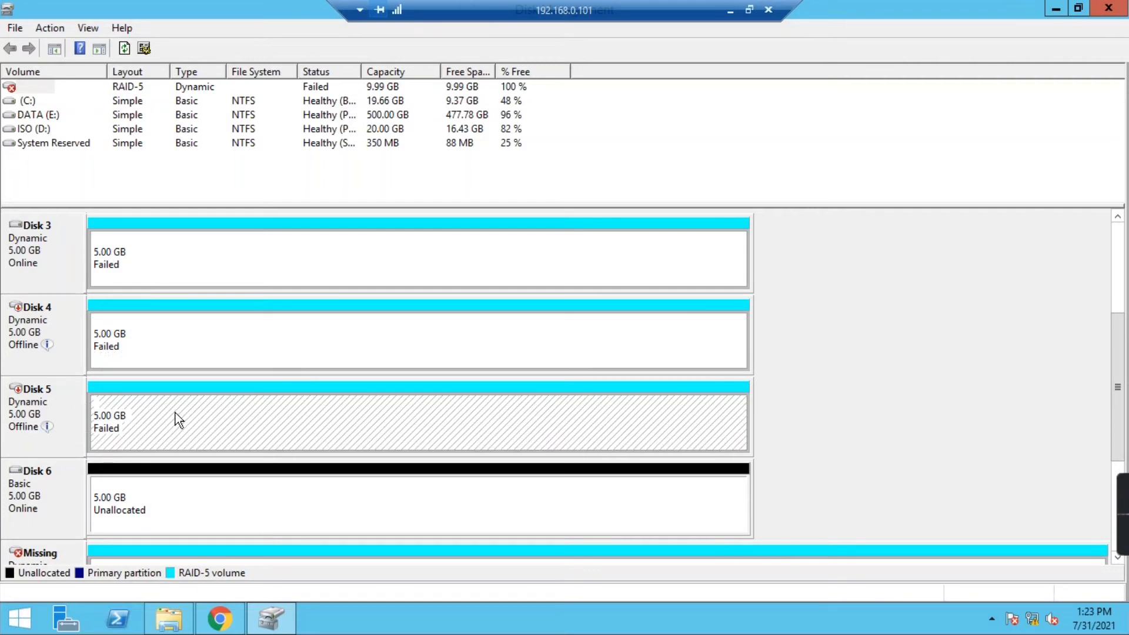
pyautogui.click(105, 502)
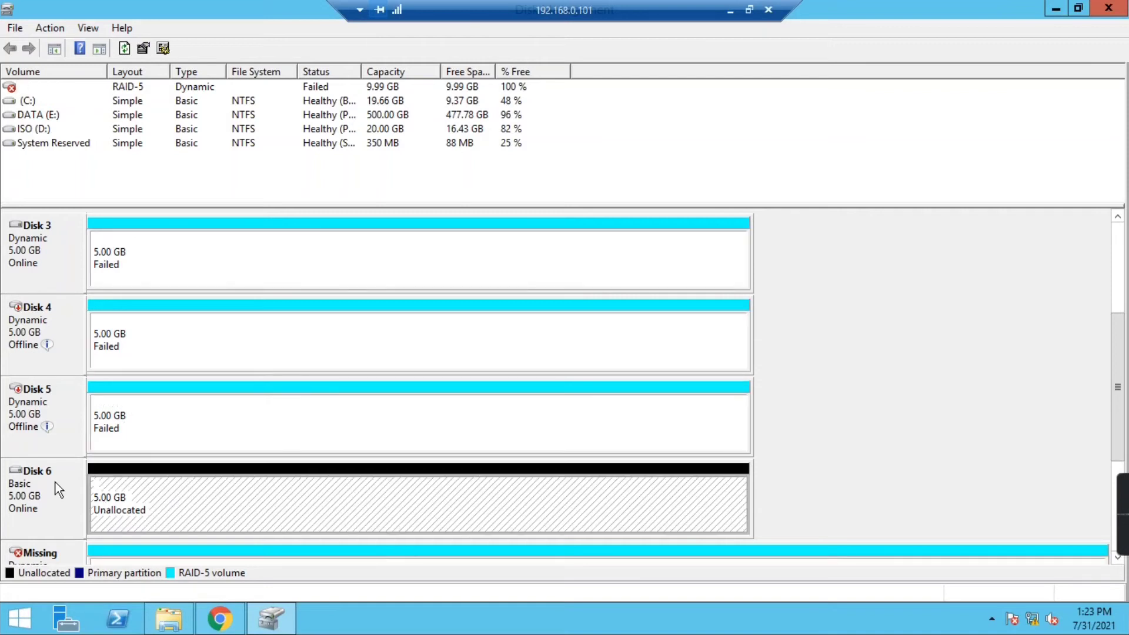
pyautogui.click(133, 417)
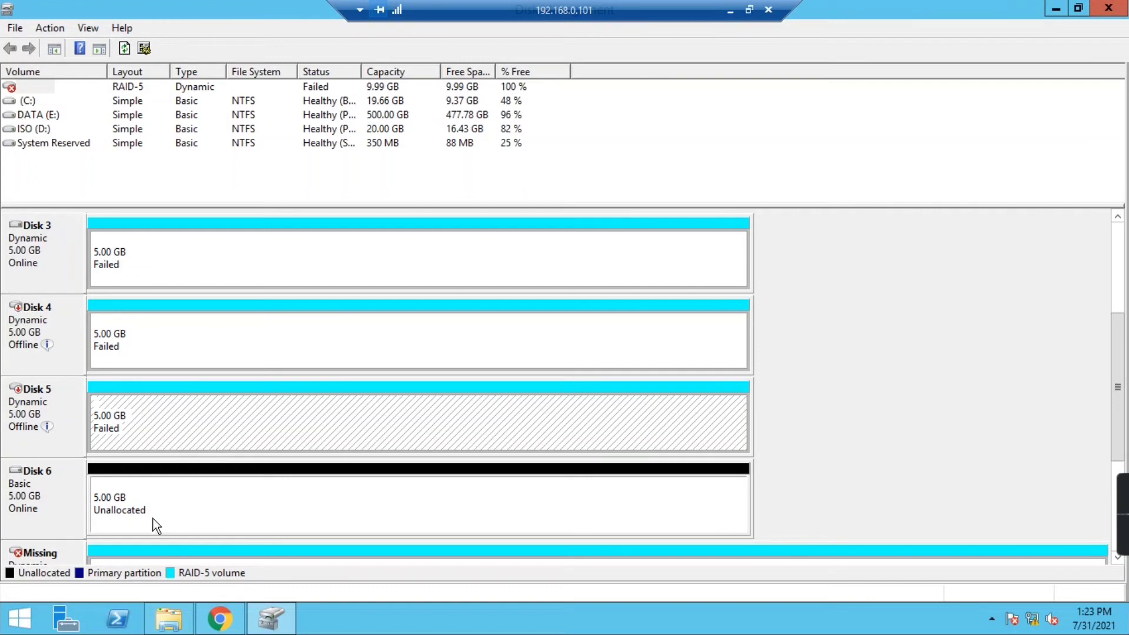
# - Delete the failed RAID-5 volume, confirming and dismissing the out-of-date view error
pyautogui.rightClick(169, 435)
pyautogui.click(226, 379)
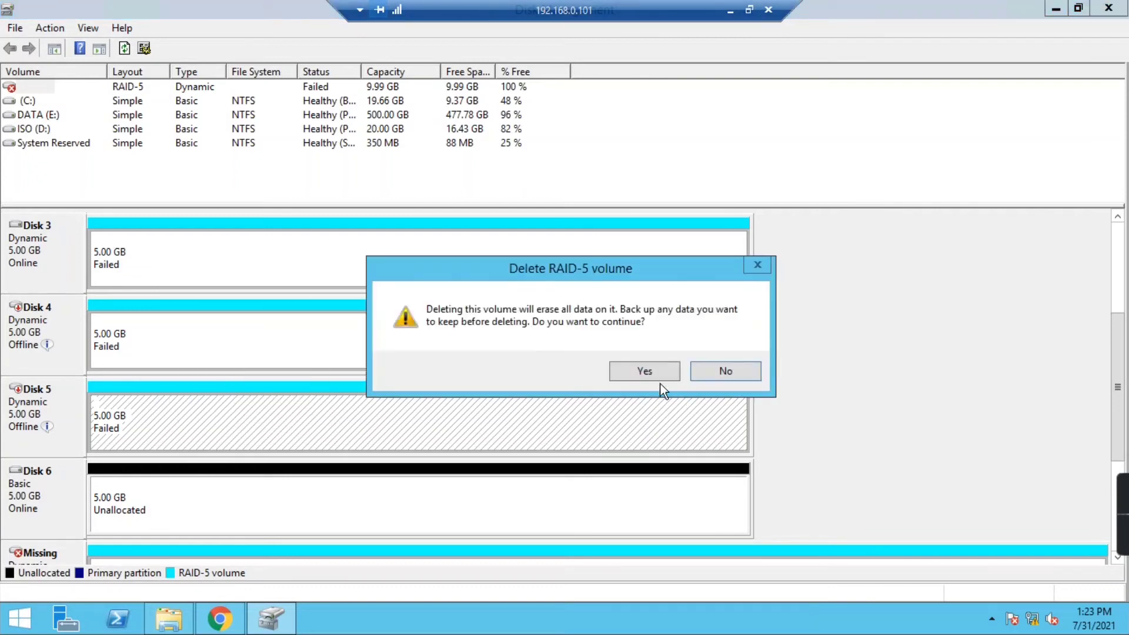
pyautogui.click(641, 372)
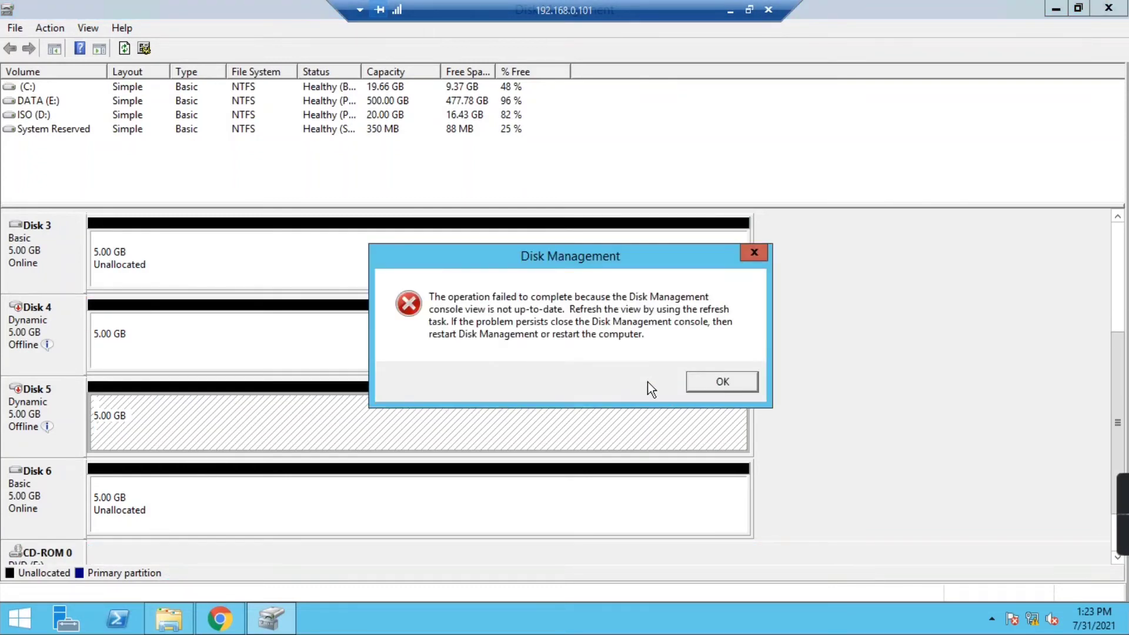
pyautogui.click(699, 383)
# - Bring Disks 4 and 5 back online, now Foreign, and rescan disks
pyautogui.click(51, 323)
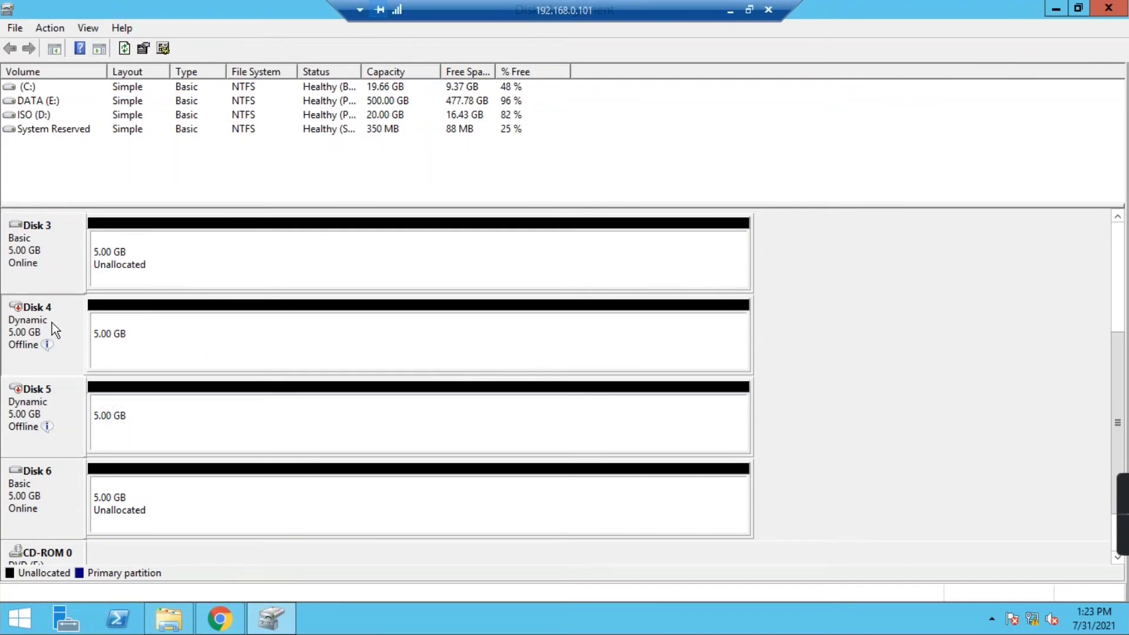
pyautogui.rightClick(56, 322)
pyautogui.click(69, 329)
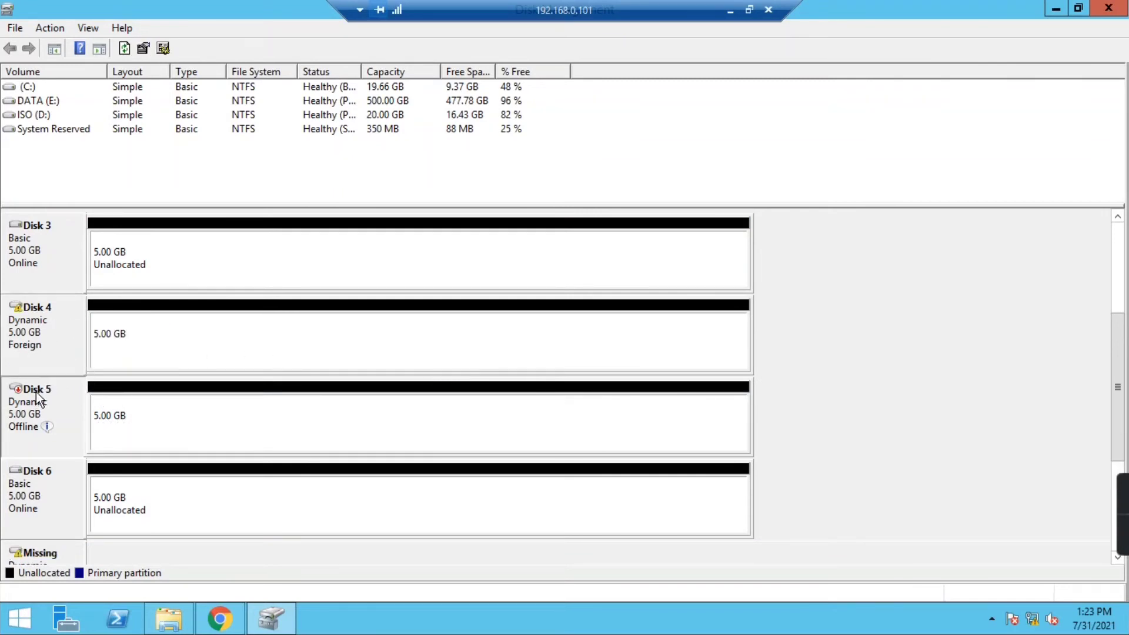
pyautogui.rightClick(37, 392)
pyautogui.click(54, 398)
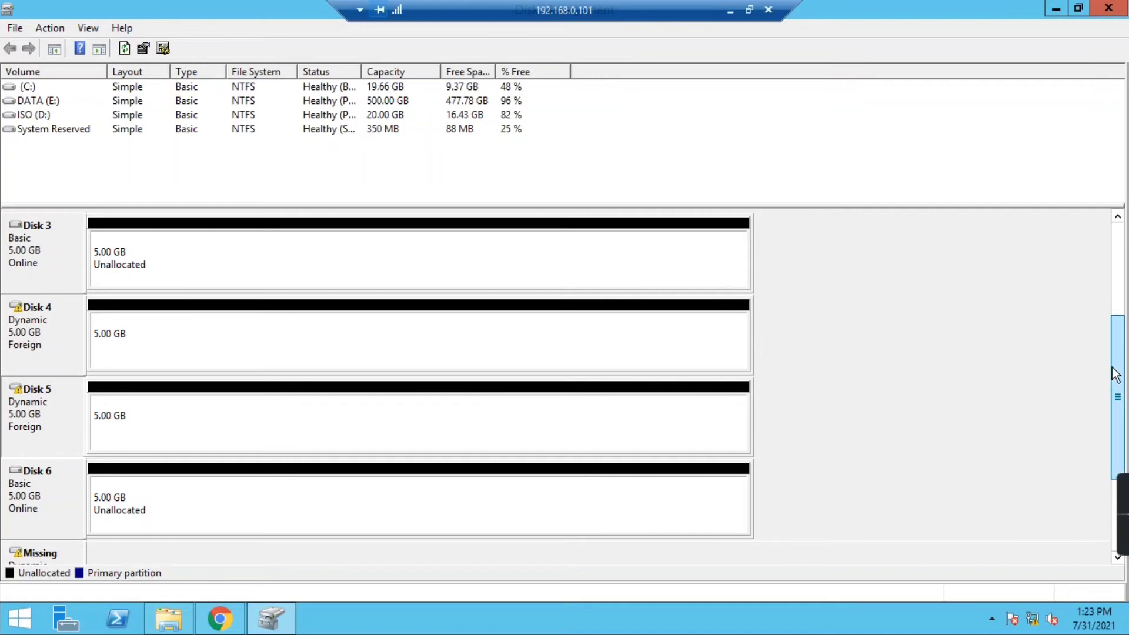
pyautogui.moveTo(1115, 373); pyautogui.dragTo(1114, 347)
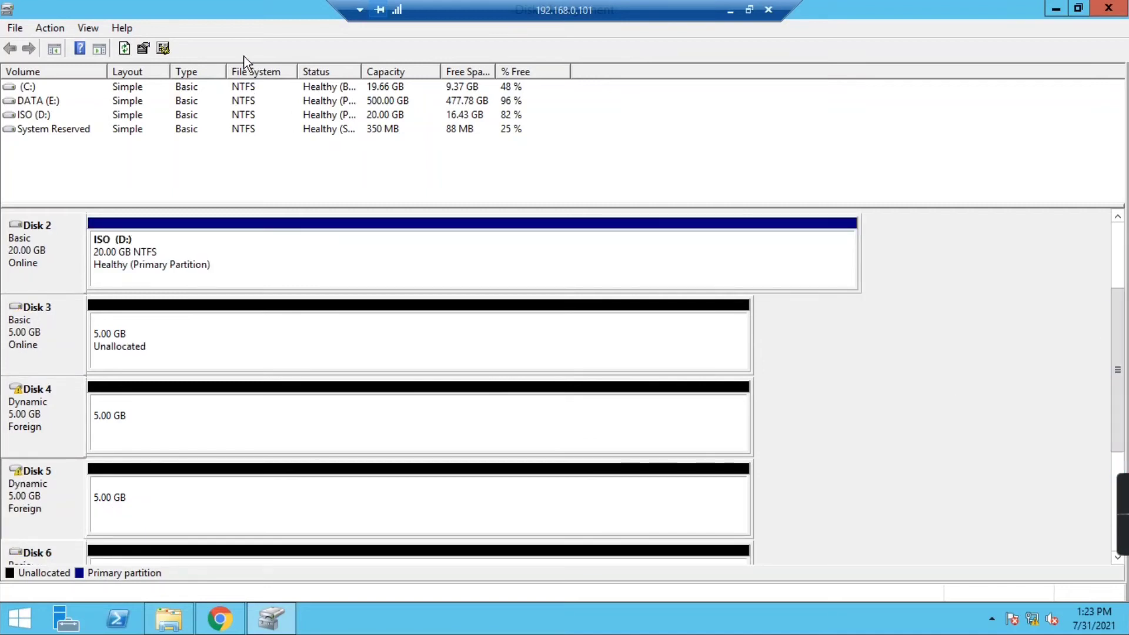
pyautogui.click(124, 49)
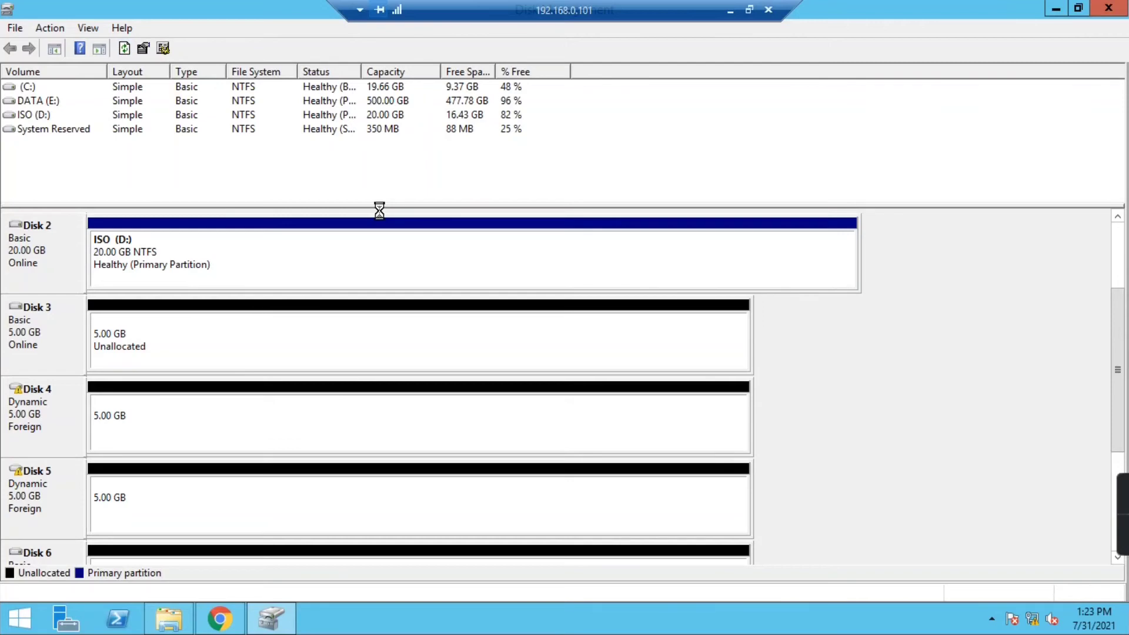
pyautogui.click(729, 11)
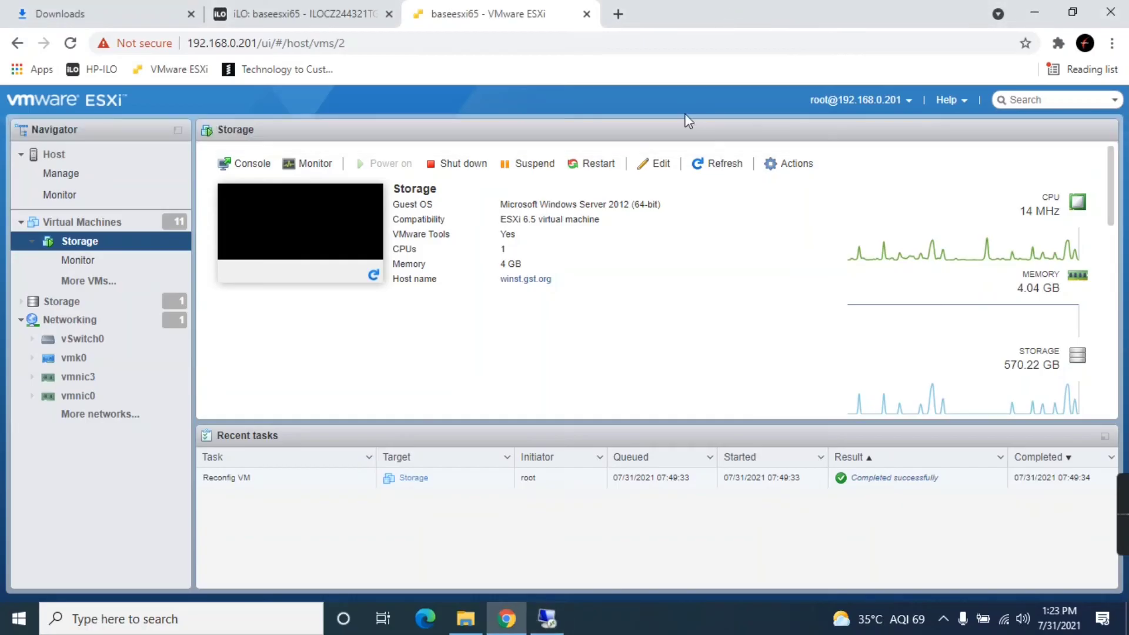
# - Mark hard disks 4 through 7 of the Storage VM for removal
pyautogui.click(662, 164)
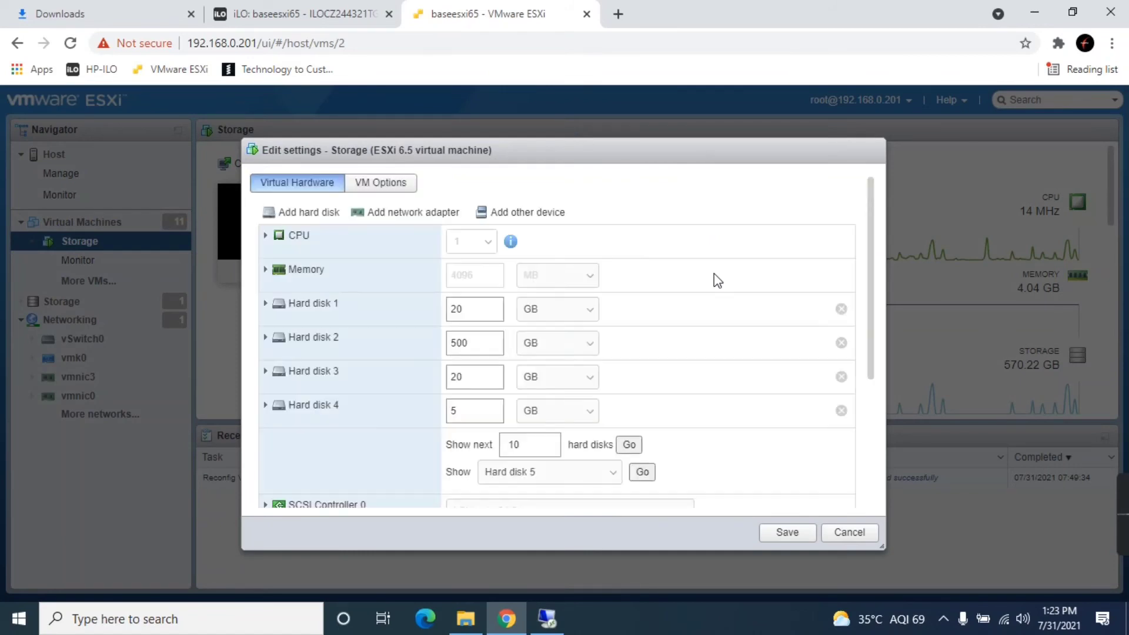
pyautogui.scroll(-3, 711, 358)
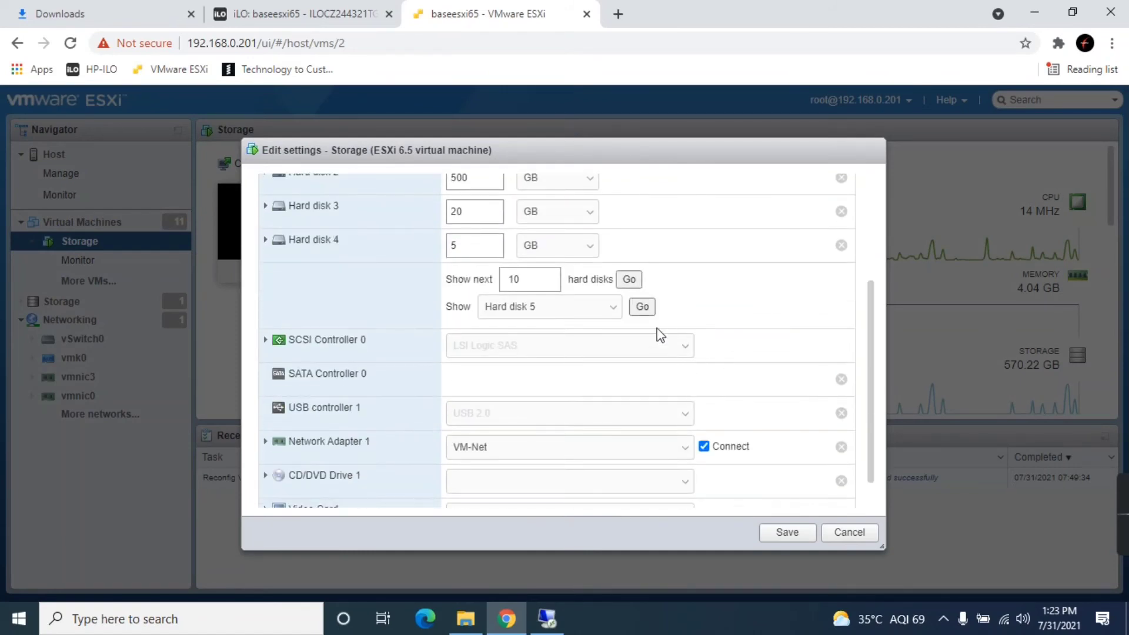
pyautogui.click(645, 310)
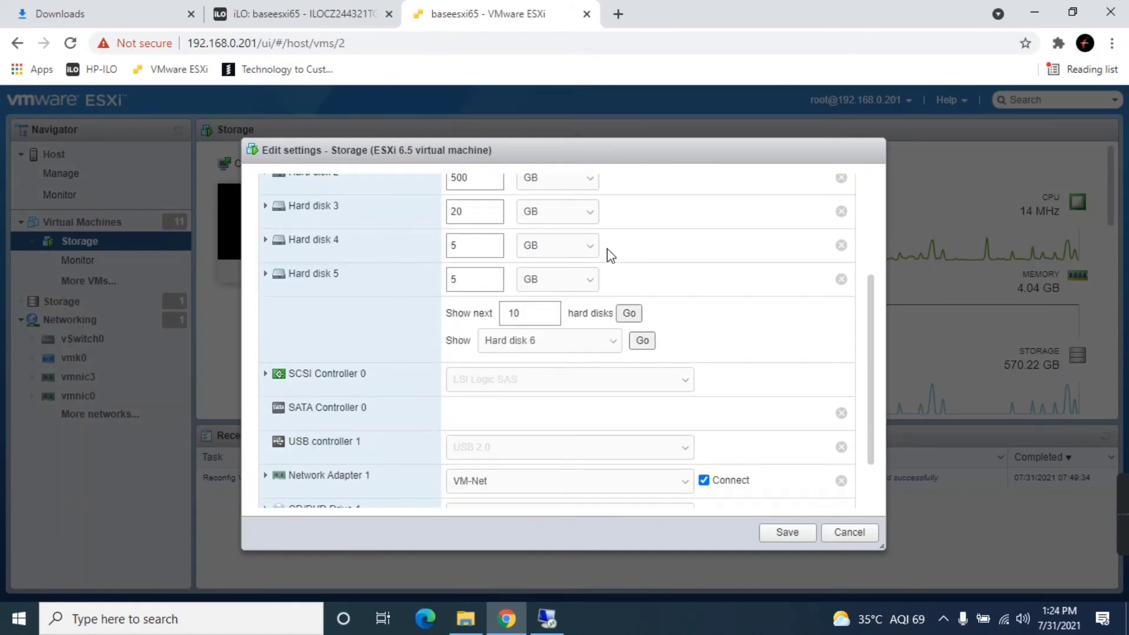
pyautogui.scroll(2, 695, 319)
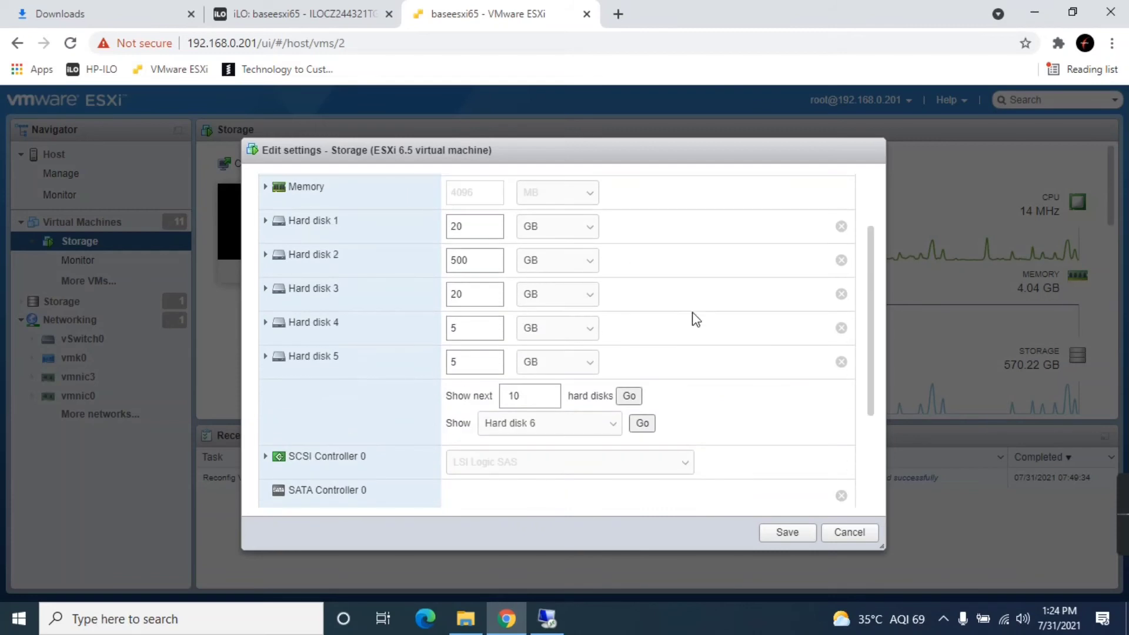
pyautogui.click(630, 395)
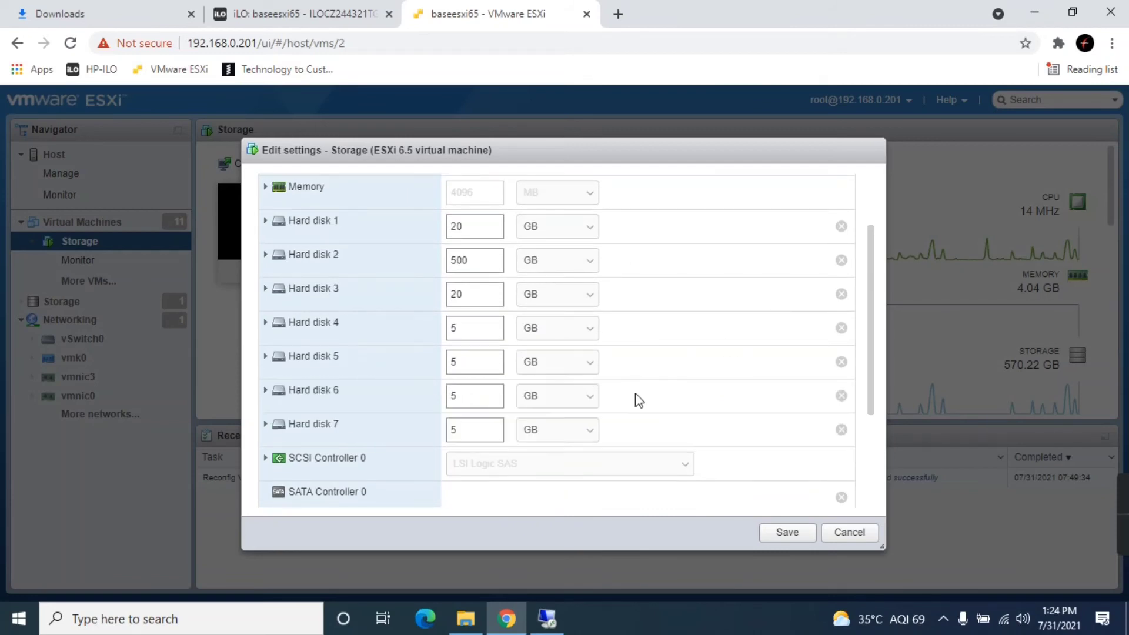
pyautogui.click(841, 328)
pyautogui.click(841, 362)
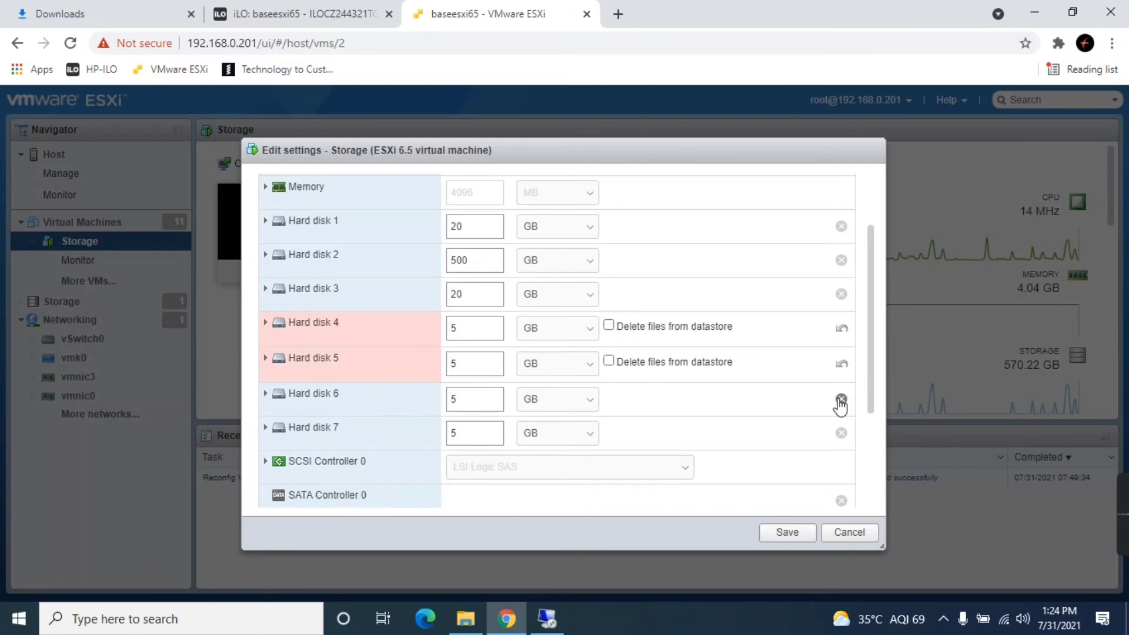
pyautogui.click(841, 400)
pyautogui.click(841, 435)
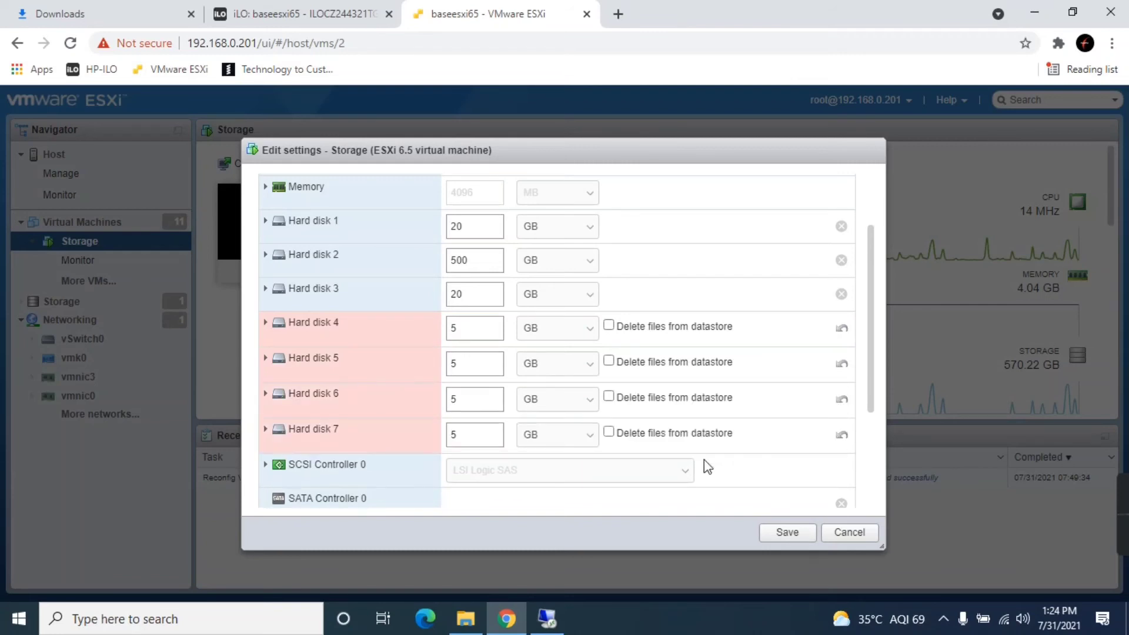
# - Delete hard disks 4–7 files from the datastore, save, and rescan disks in Disk Management
pyautogui.click(609, 432)
pyautogui.click(608, 396)
pyautogui.click(608, 361)
pyautogui.click(608, 326)
pyautogui.click(787, 532)
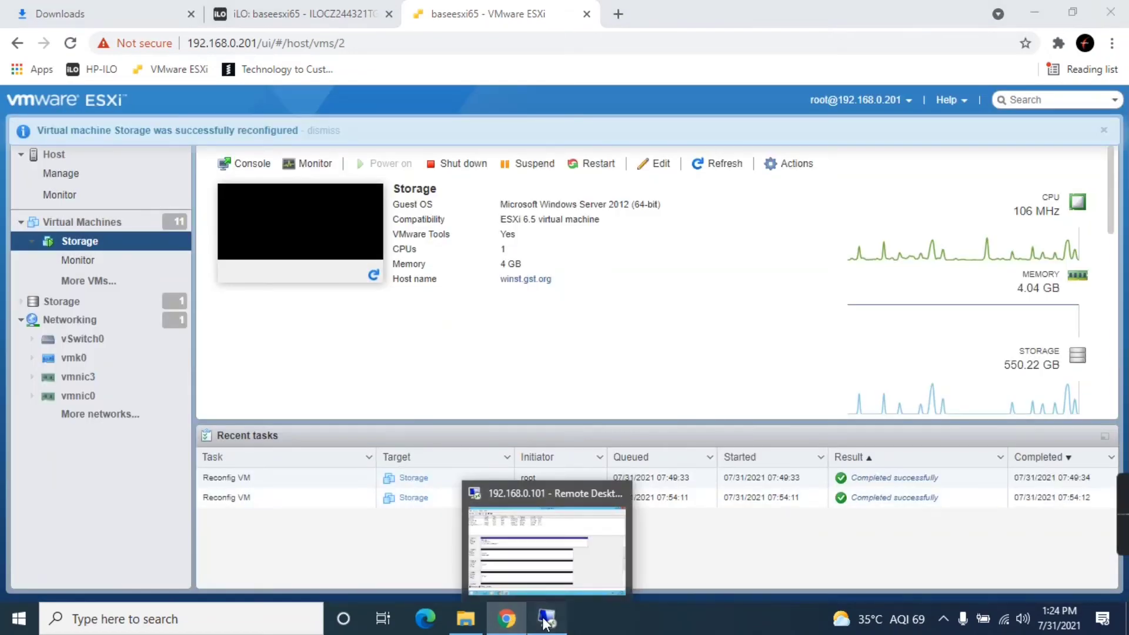
pyautogui.click(546, 622)
pyautogui.click(124, 48)
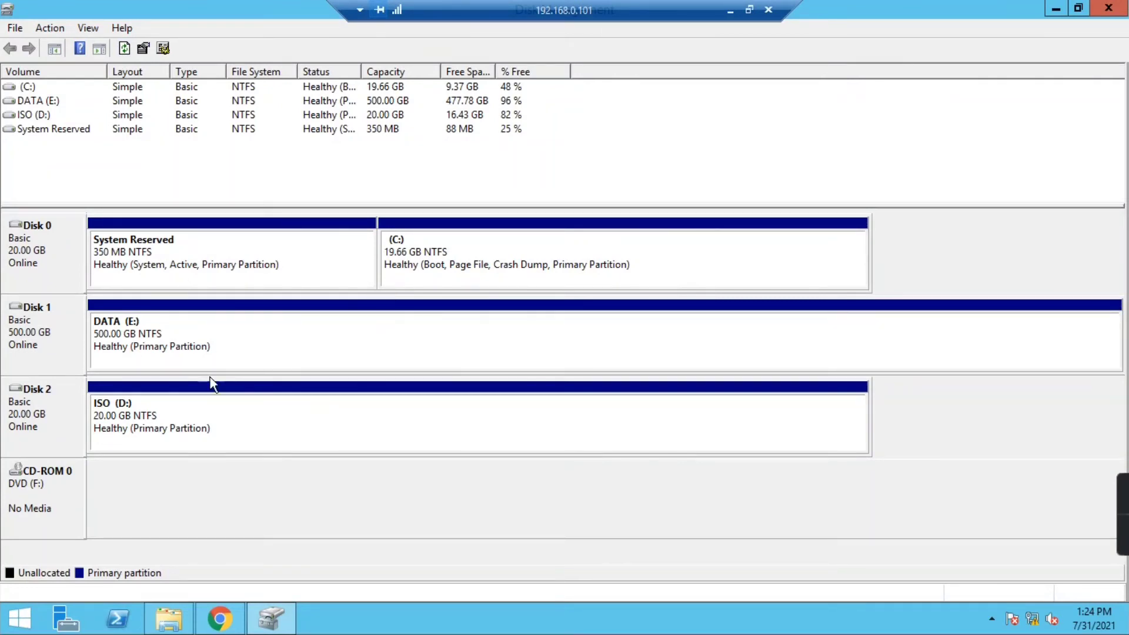
# - Close Disk Management and This PC, then disconnect the Remote Desktop session
pyautogui.click(1108, 8)
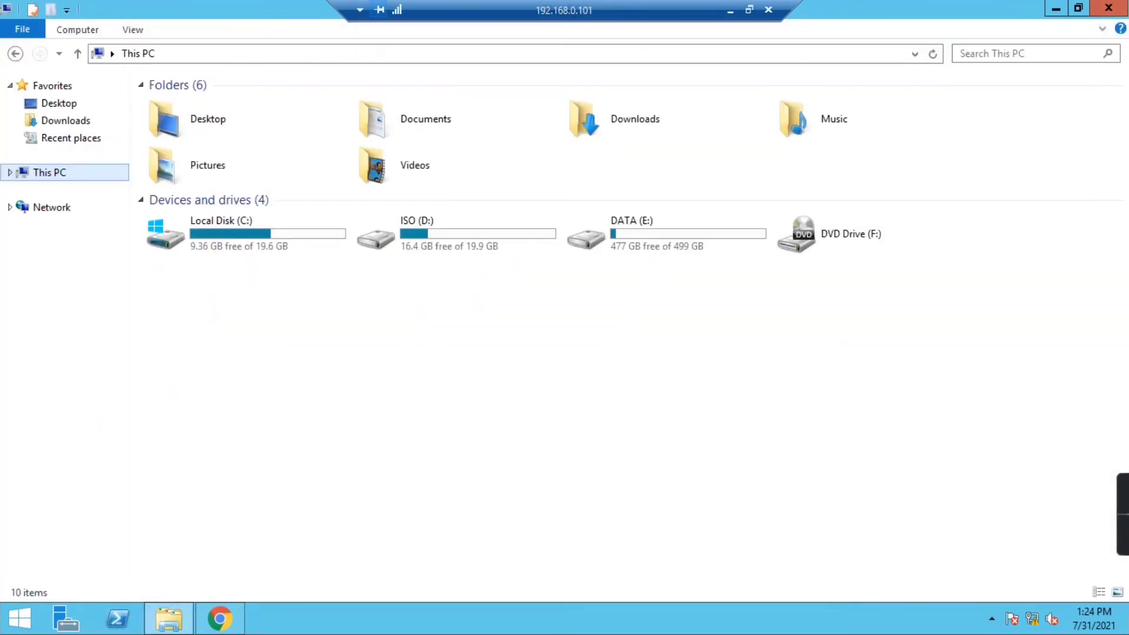
pyautogui.click(1108, 7)
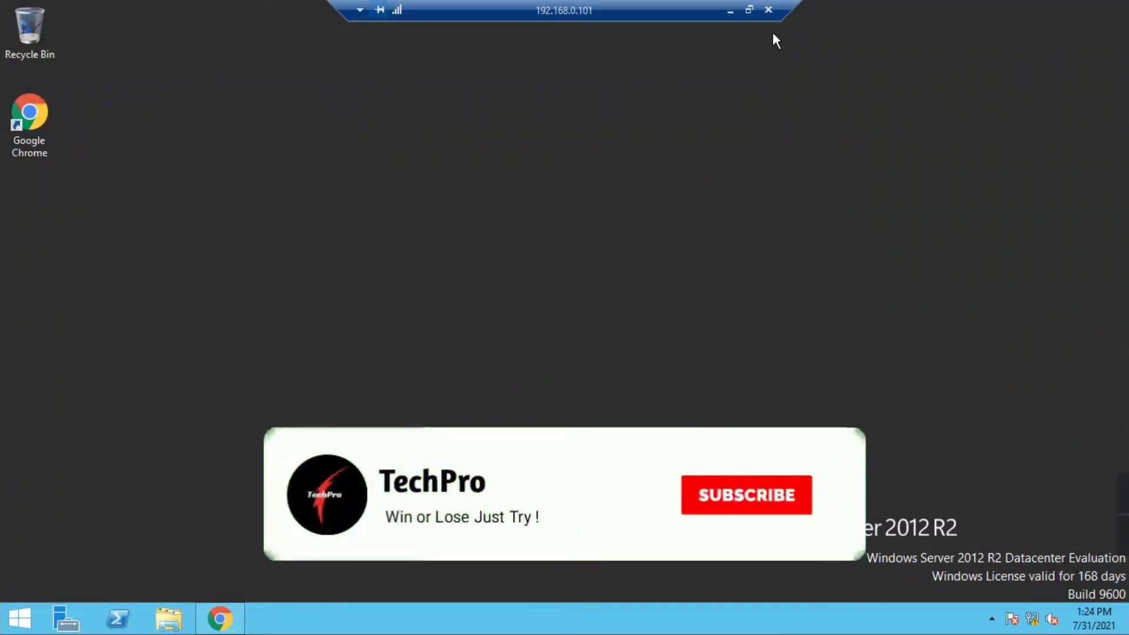
pyautogui.click(768, 10)
pyautogui.click(606, 344)
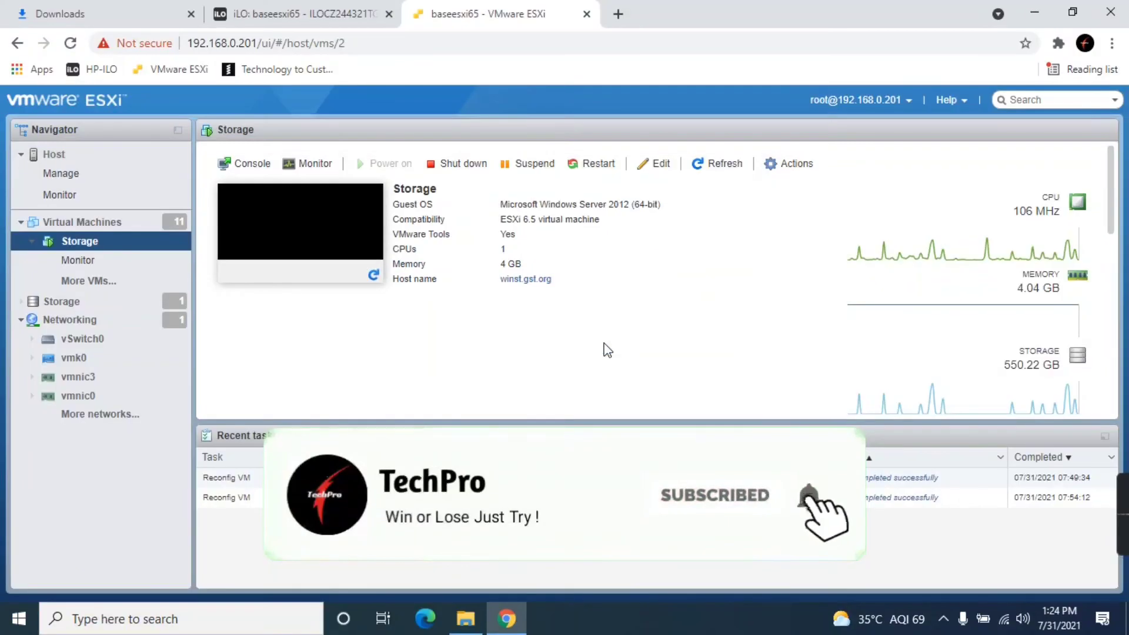
# - Sign in to the iLO 4 web interface with the local administrator account
pyautogui.click(296, 24)
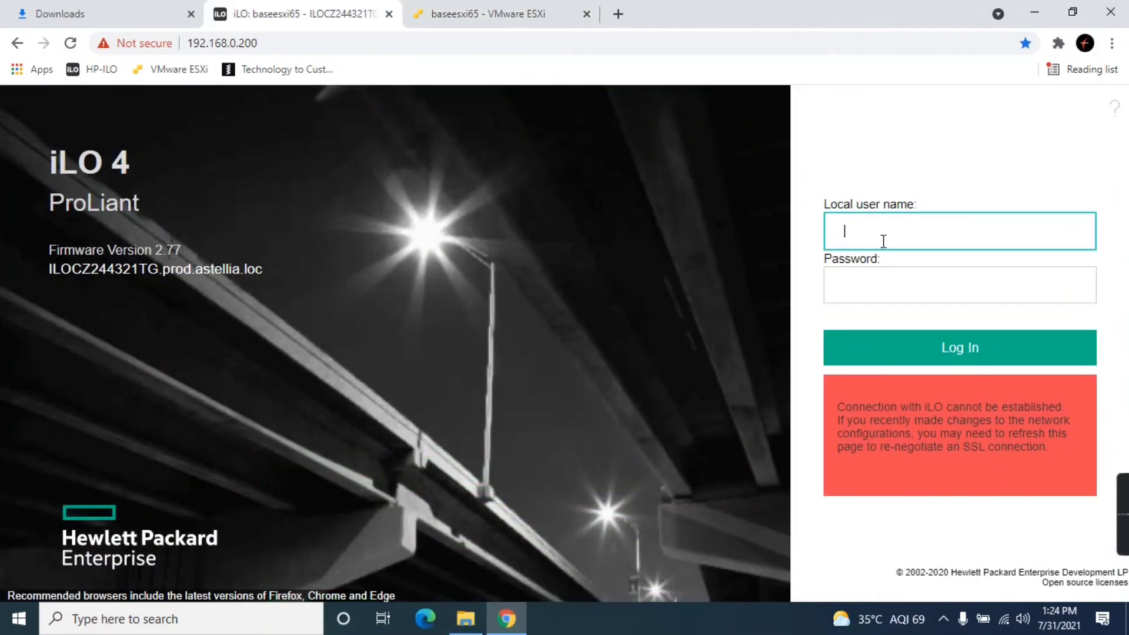
pyautogui.write('admin')
pyautogui.press('Tab')
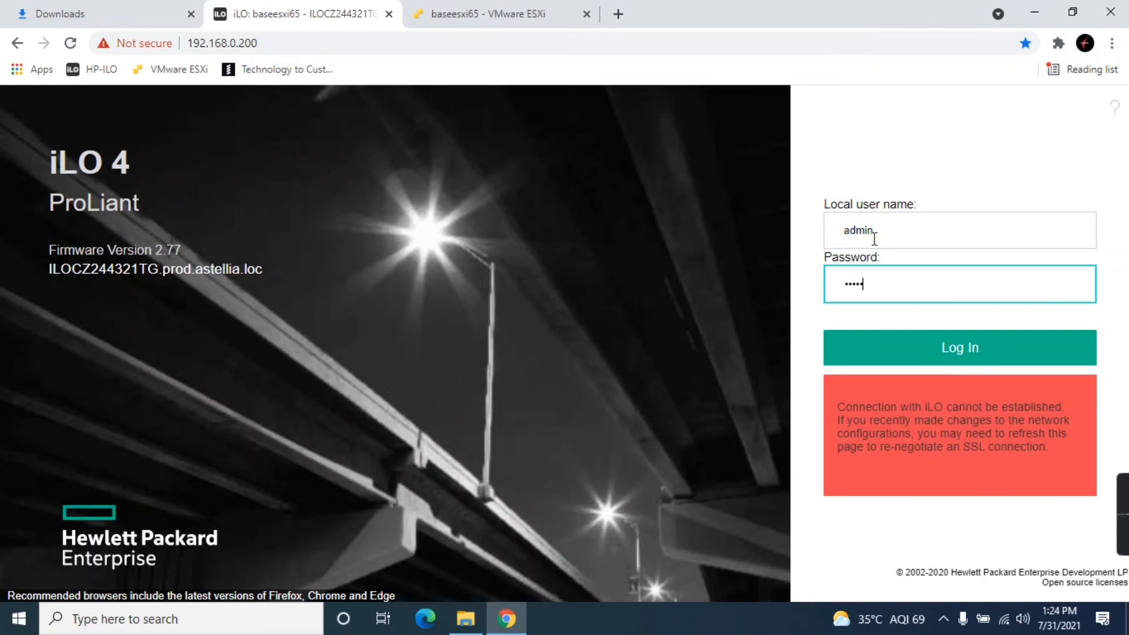
pyautogui.press('Return')
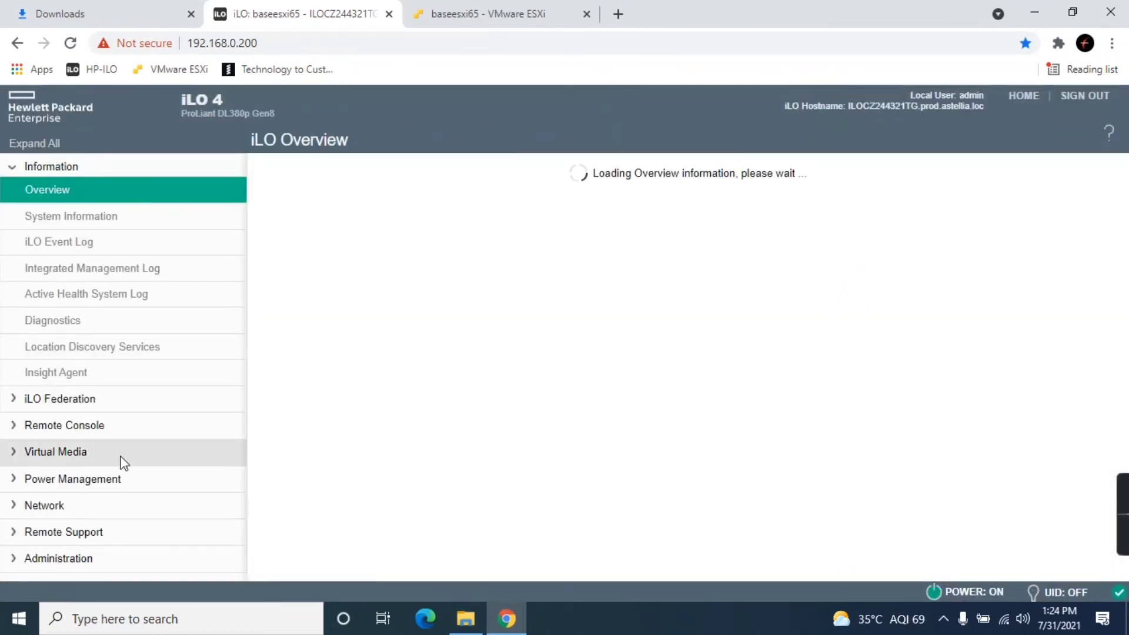
# - Launch the HTML5 Integrated Remote Console, then reload the iLO page
pyautogui.click(98, 434)
pyautogui.click(96, 450)
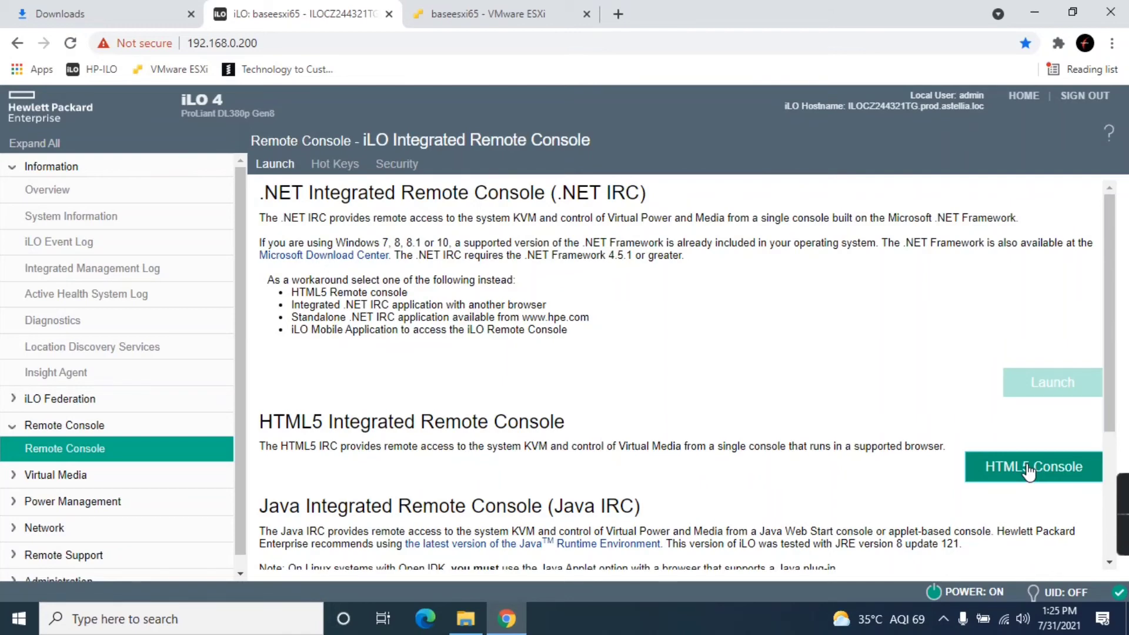
pyautogui.scroll(-1, 1027, 470)
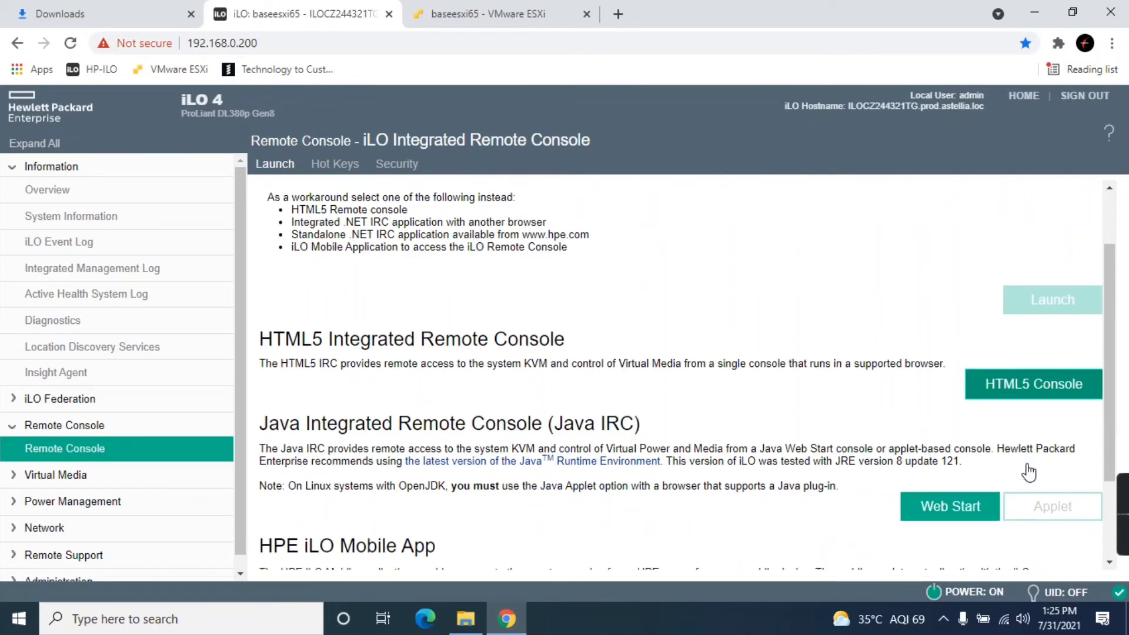
pyautogui.click(1020, 392)
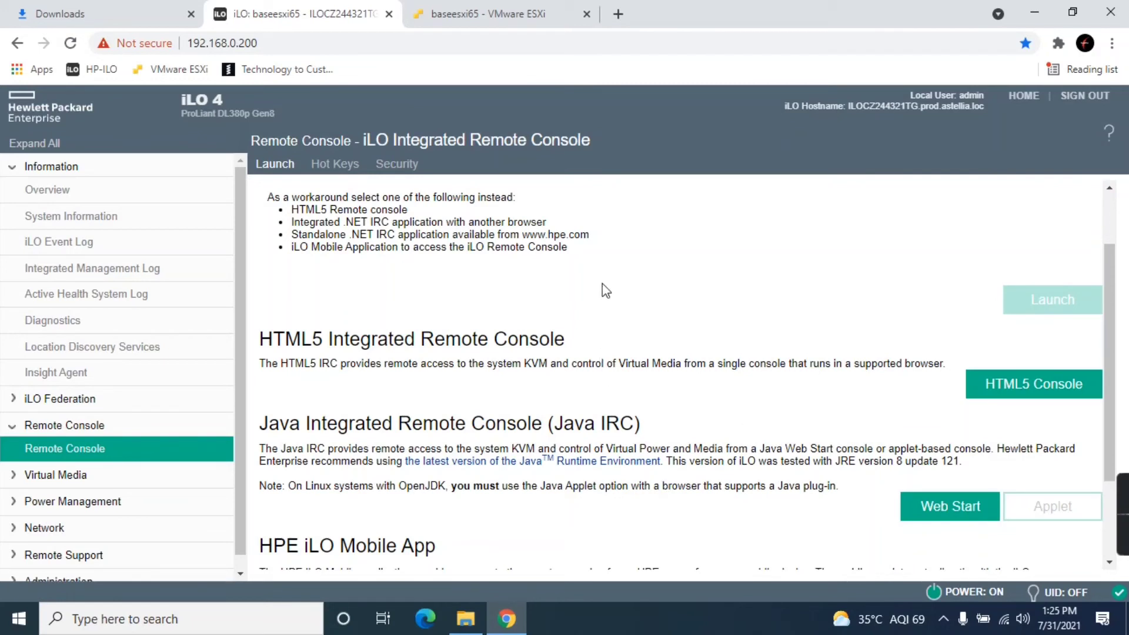
pyautogui.click(70, 44)
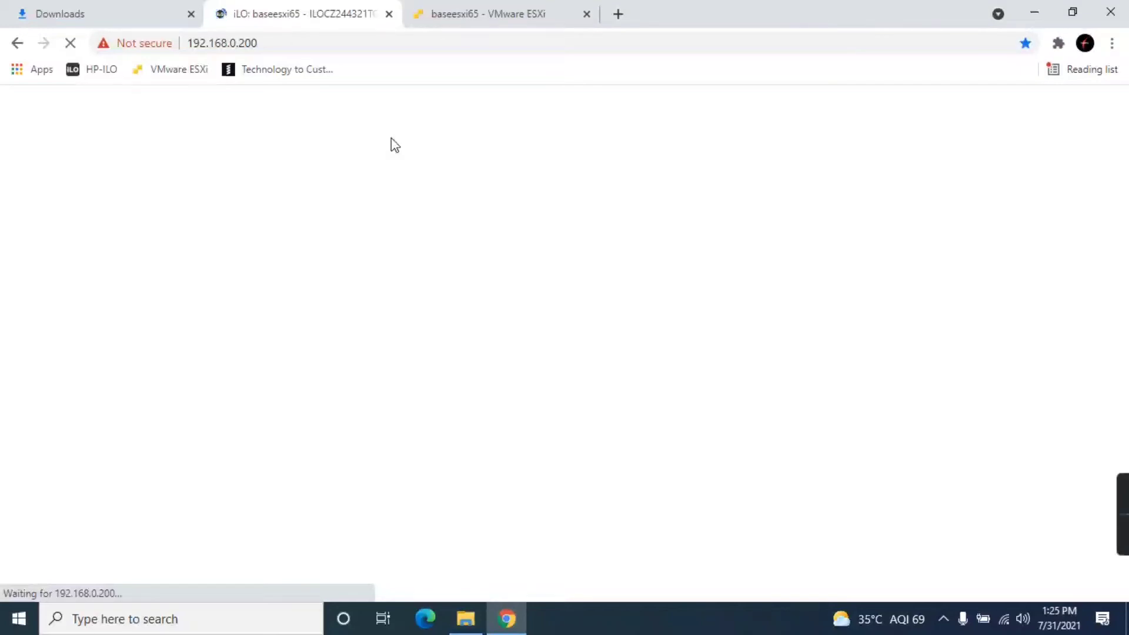
# - Check the virtual machine list in the ESXi host client, then return to iLO
pyautogui.click(466, 13)
pyautogui.click(117, 224)
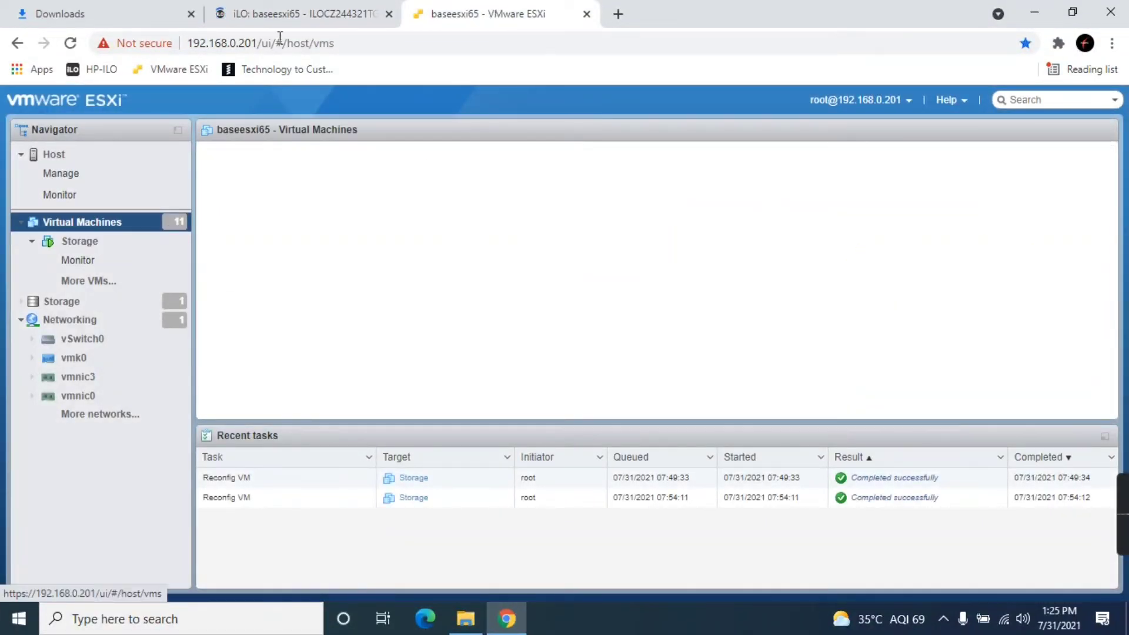
pyautogui.click(291, 16)
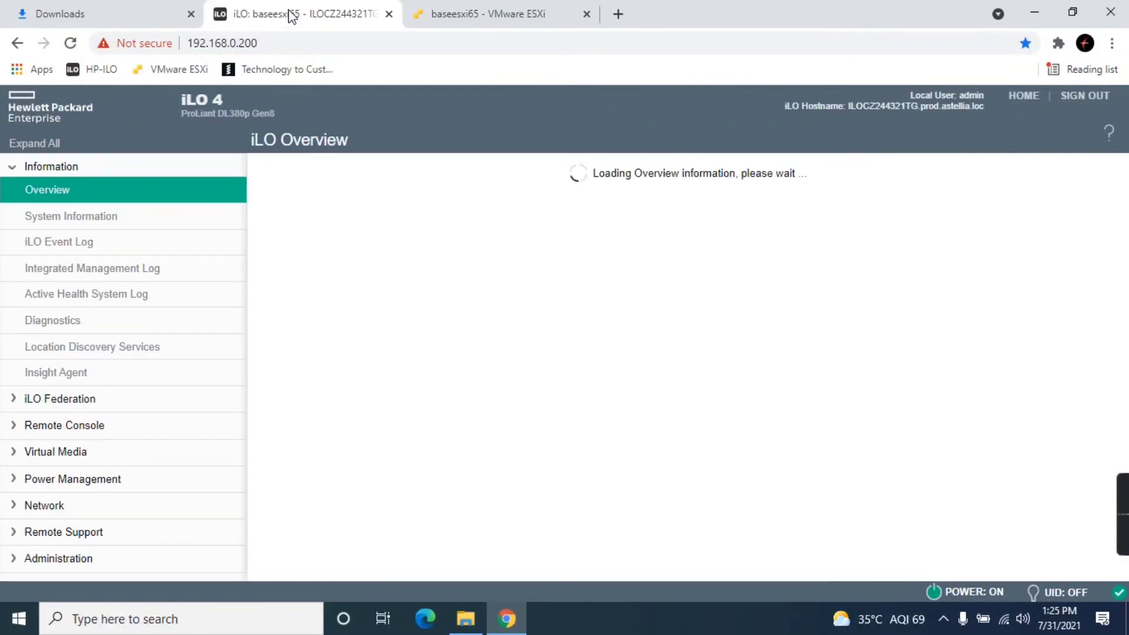
# - Launch the HTML5 remote console showing the ESXi 6.5.0 screen, then close it
pyautogui.click(50, 425)
pyautogui.click(77, 457)
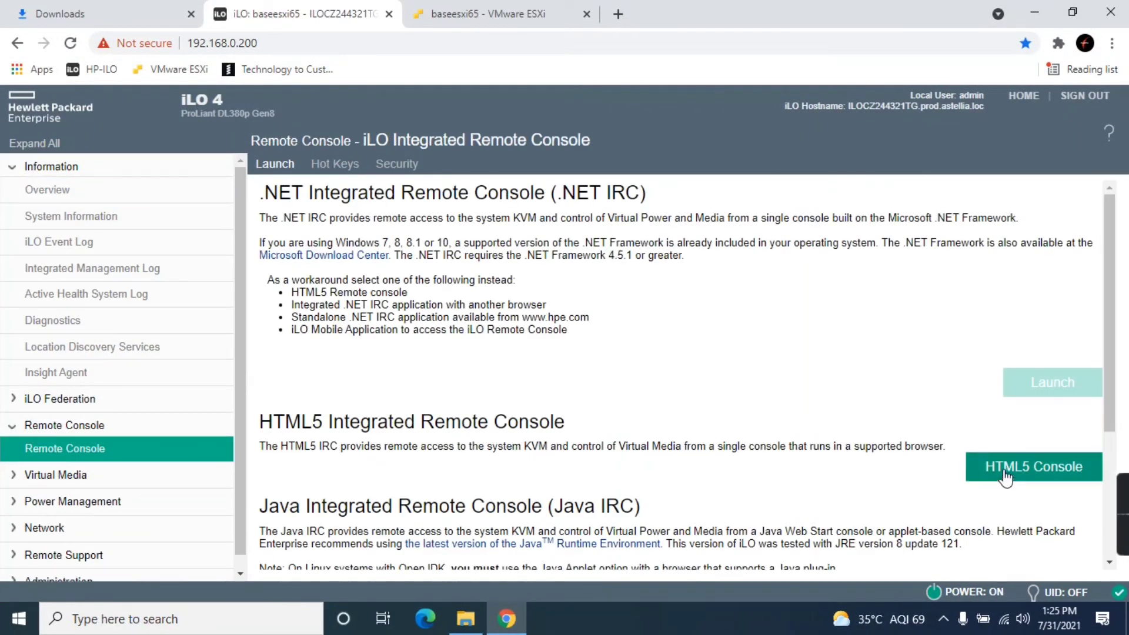
pyautogui.click(1007, 475)
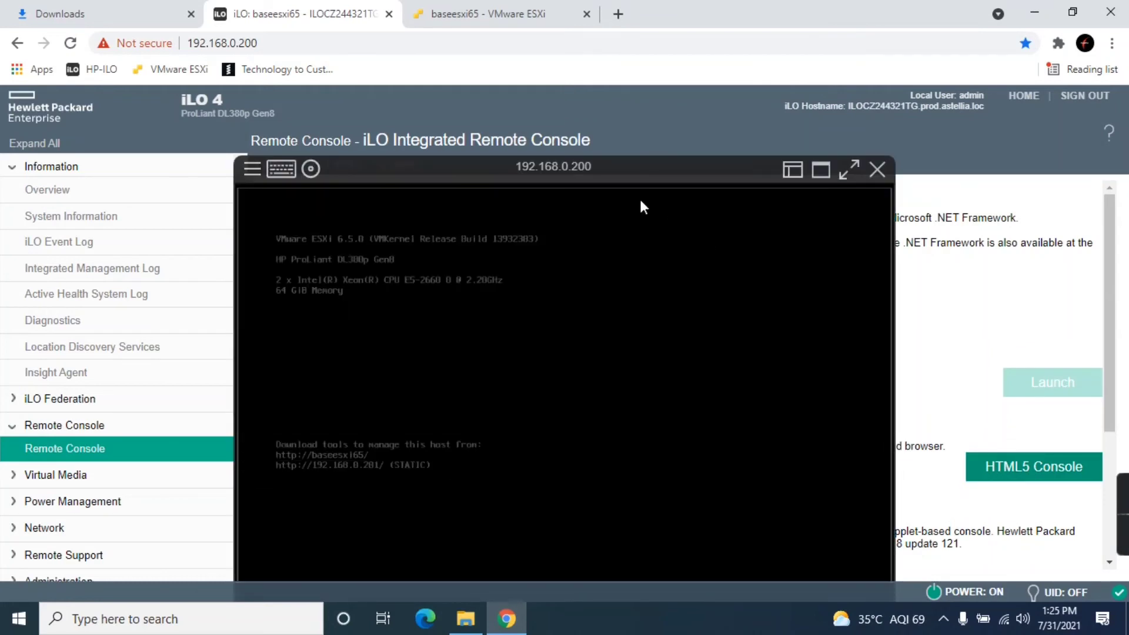
pyautogui.moveTo(580, 166); pyautogui.dragTo(578, 94)
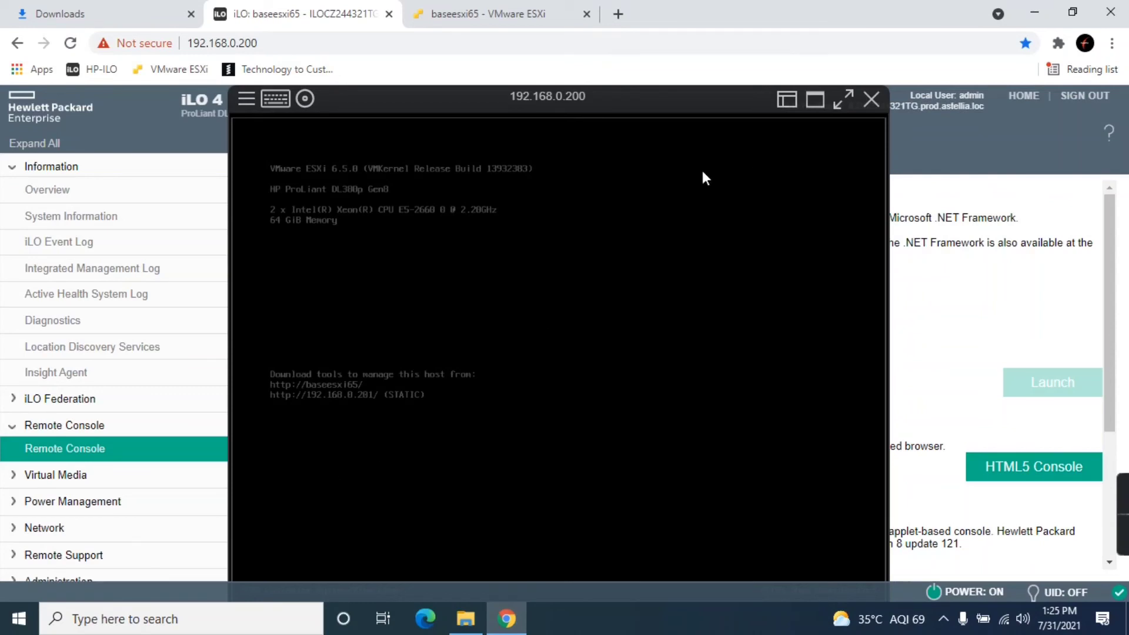
pyautogui.click(871, 99)
pyautogui.scroll(-2, 154, 397)
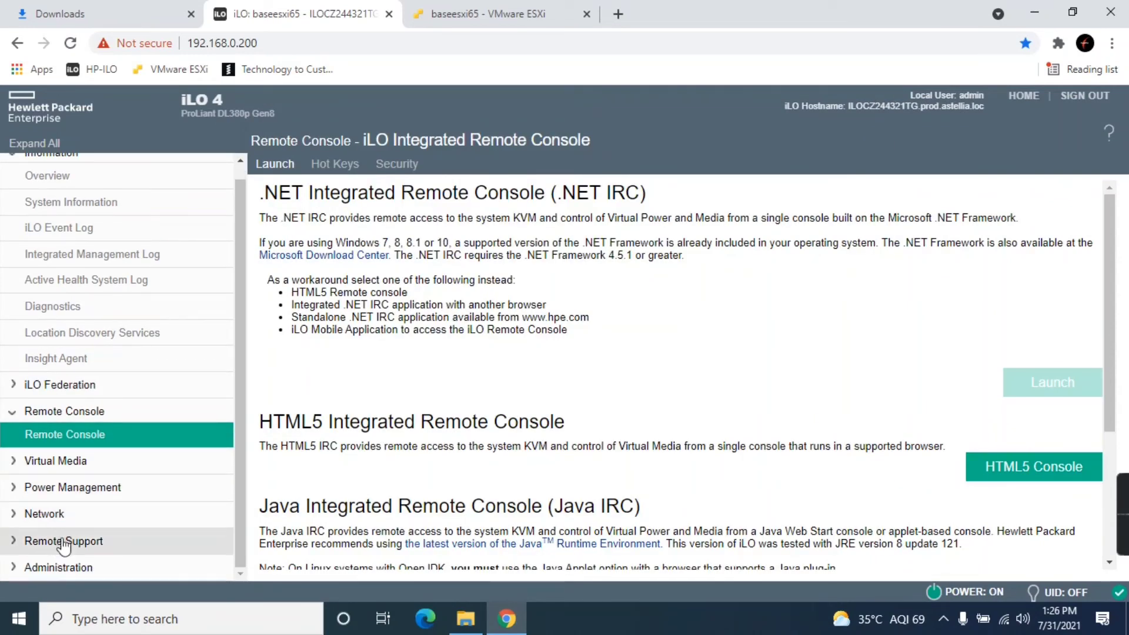
# - View iLO's Server Power page, then request a reboot from the ESXi host summary
pyautogui.click(76, 487)
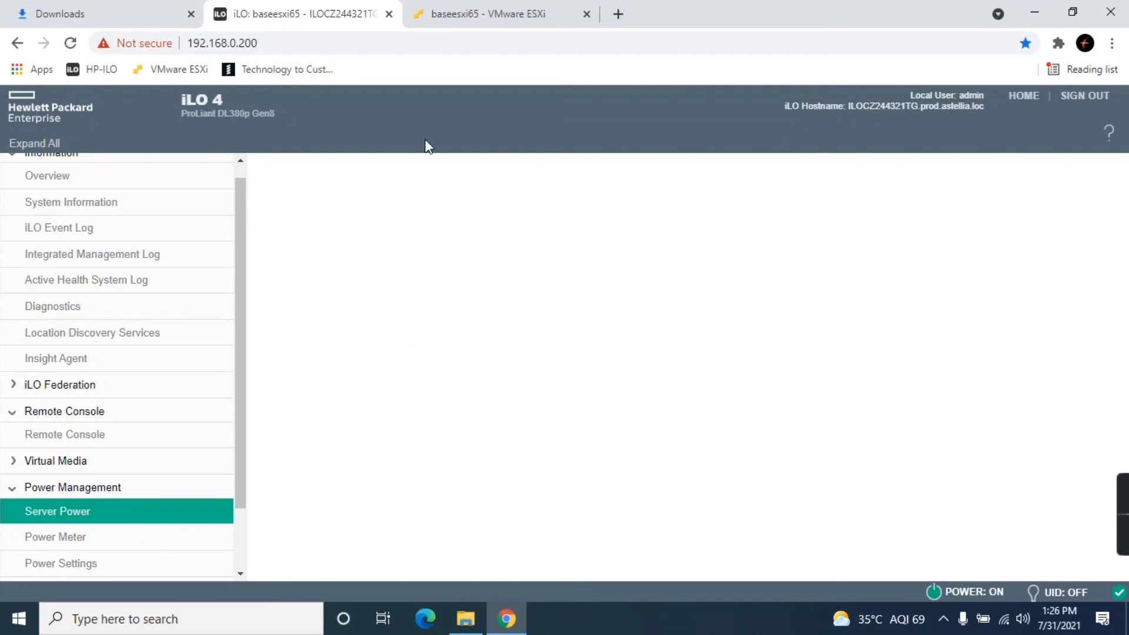
pyautogui.click(451, 13)
pyautogui.click(62, 156)
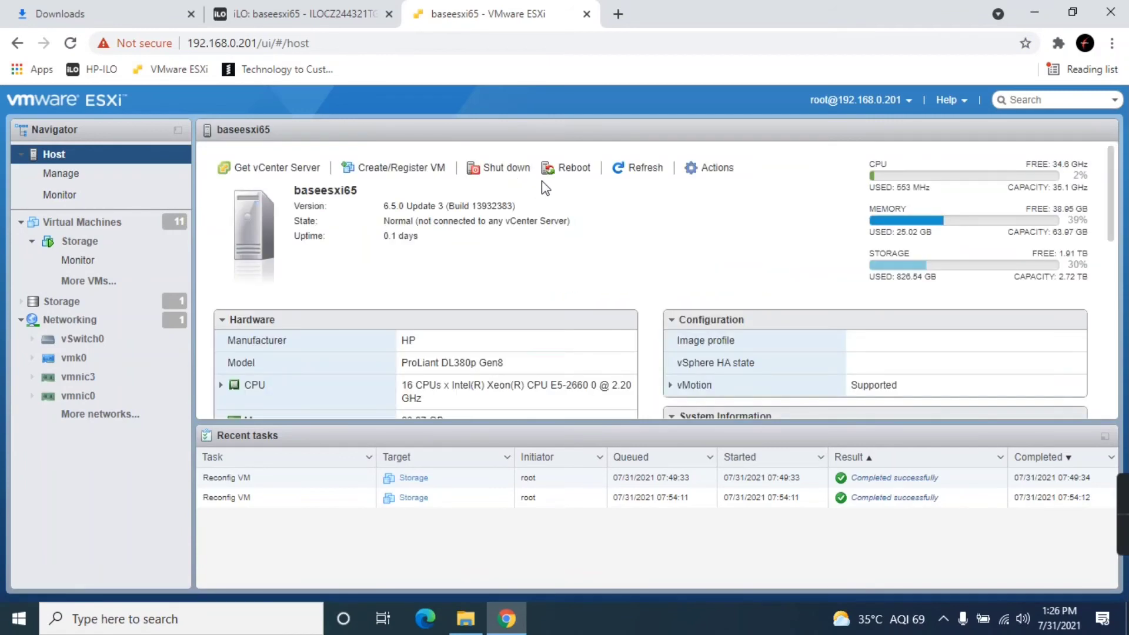
pyautogui.click(566, 168)
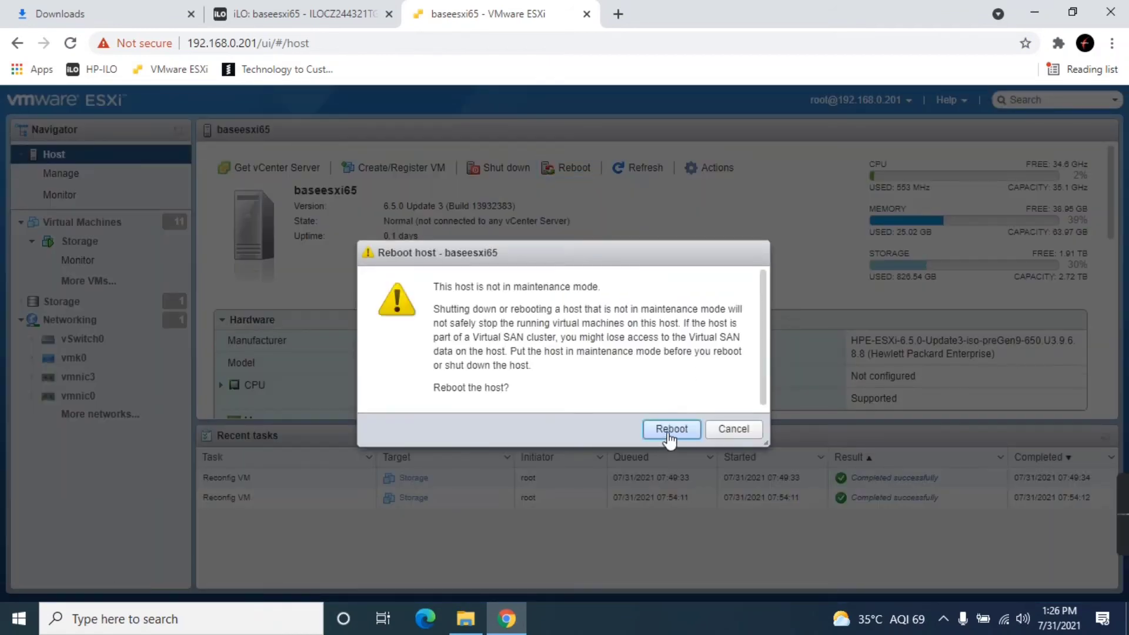
# - Confirm rebooting baseesxi65 and return to iLO's Remote Console page
pyautogui.click(671, 430)
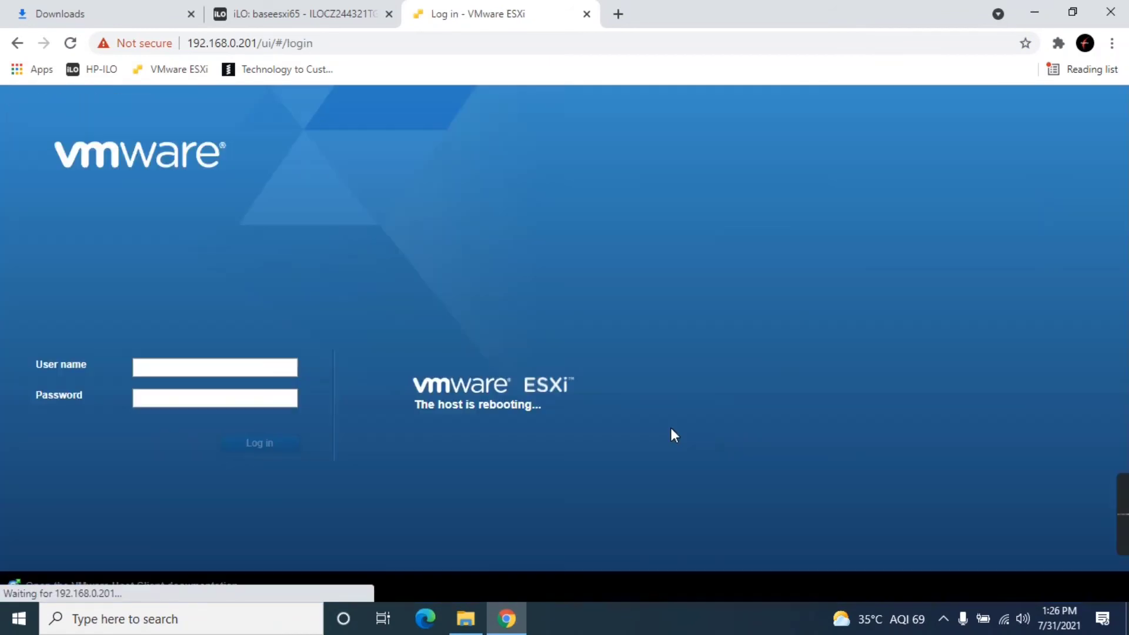
pyautogui.click(277, 11)
pyautogui.click(133, 429)
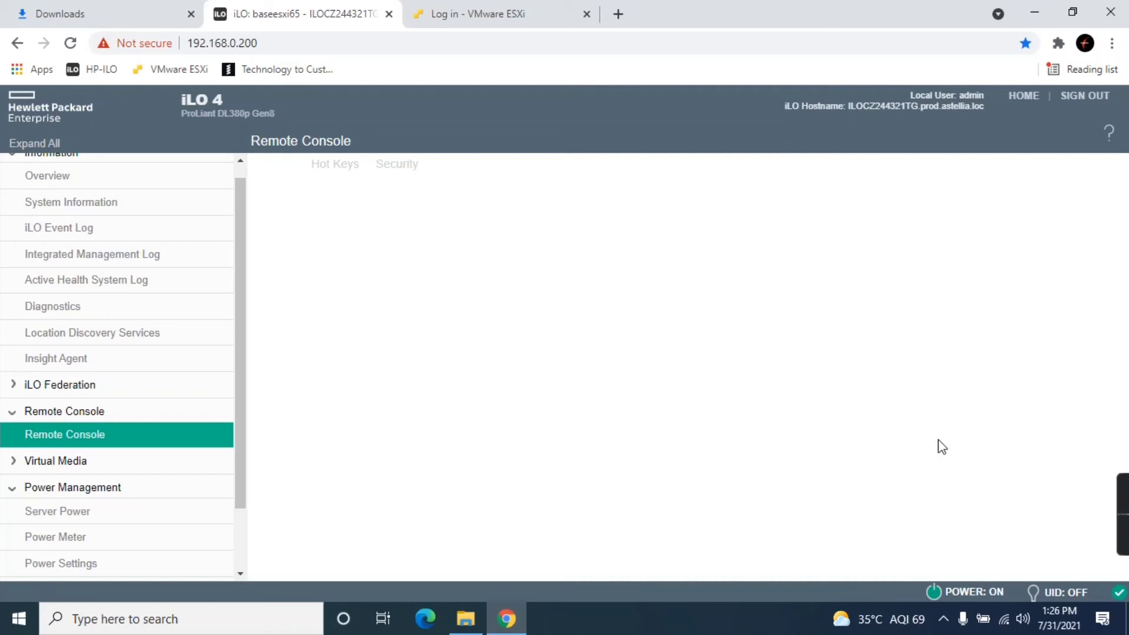
# - Cold boot the server from iLO's virtual power buttons
pyautogui.click(964, 591)
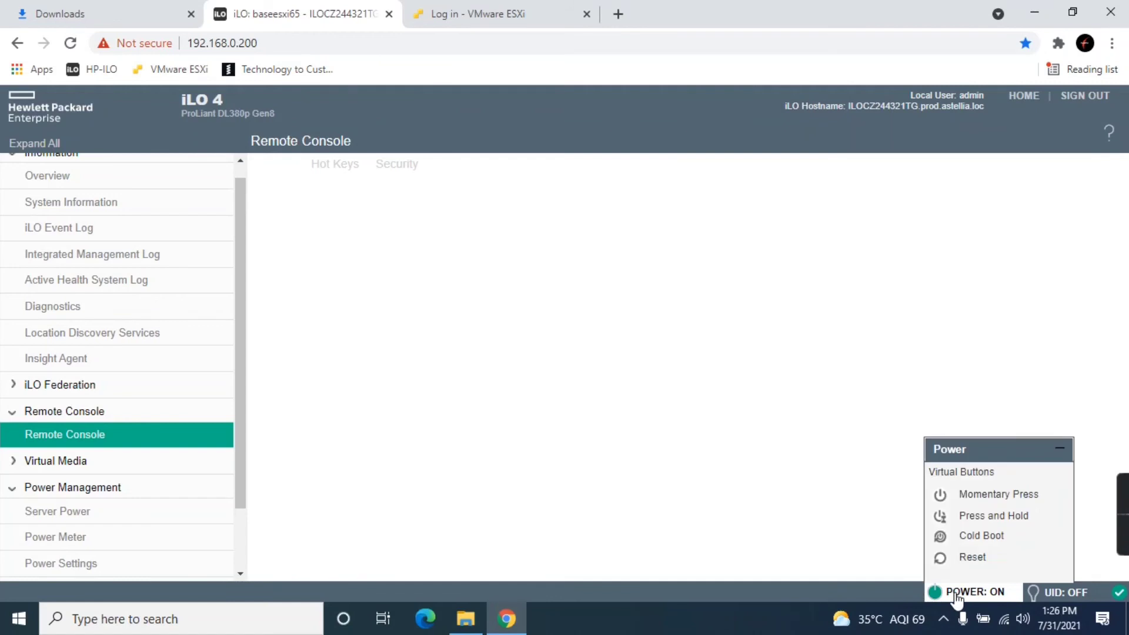
pyautogui.click(977, 536)
pyautogui.click(652, 395)
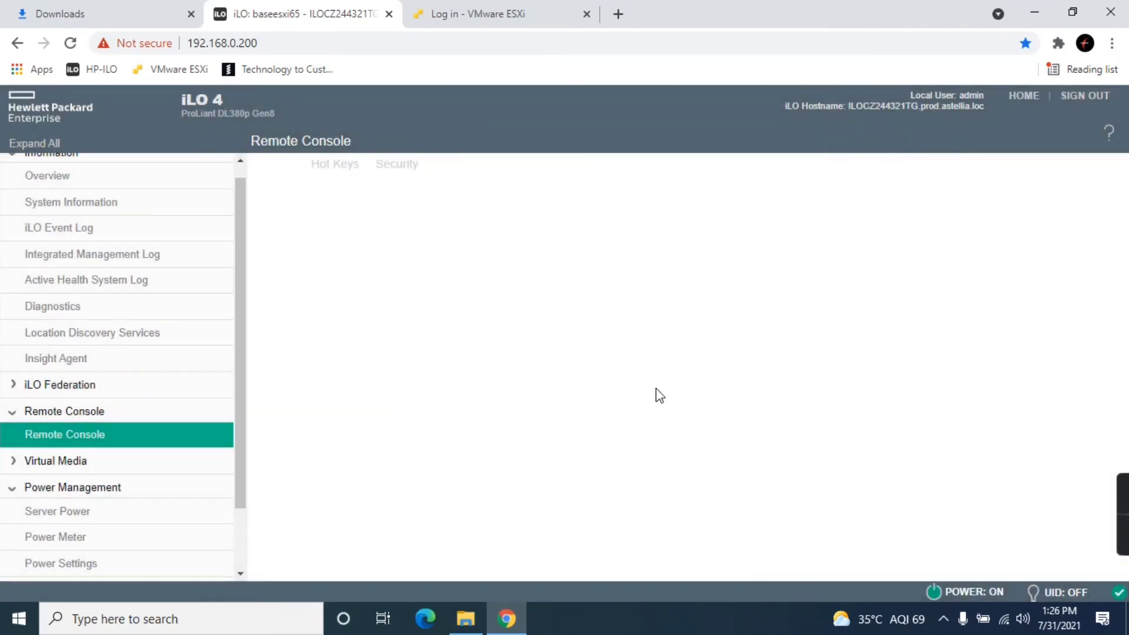
pyautogui.click(967, 591)
pyautogui.click(952, 536)
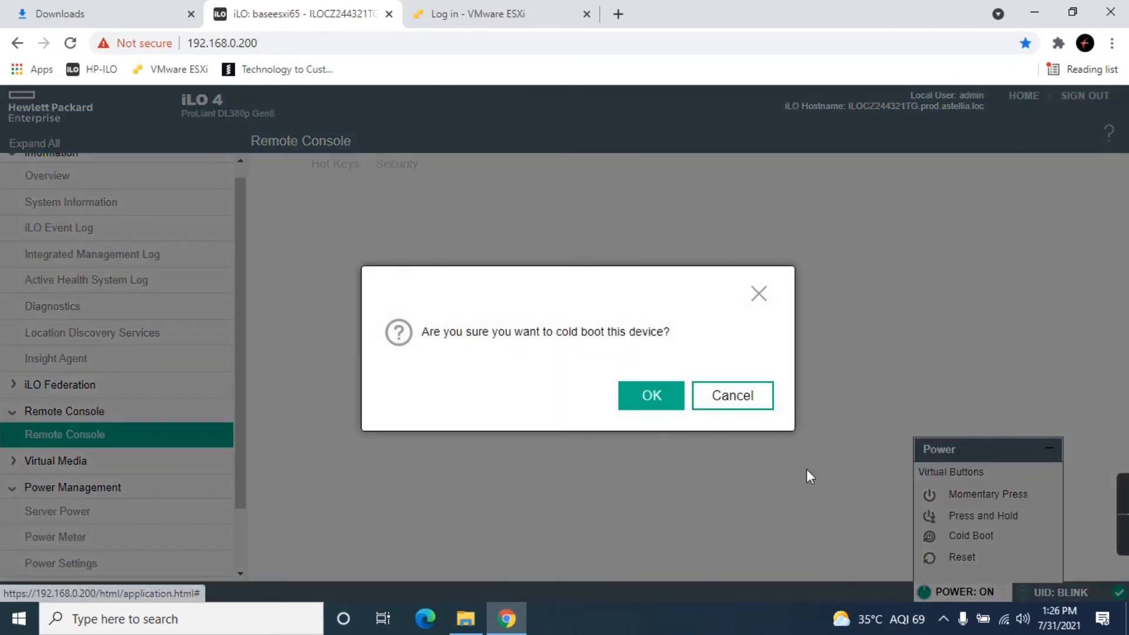
pyautogui.click(651, 395)
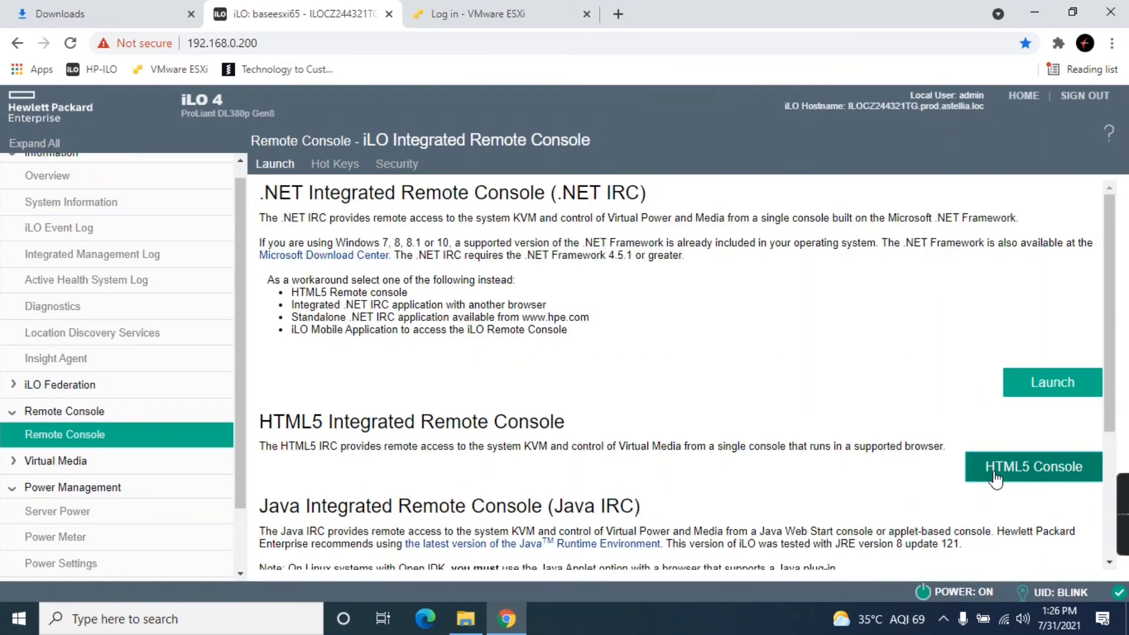
# - Launch the HTML5 console and power the server on with a Momentary Press
pyautogui.click(994, 474)
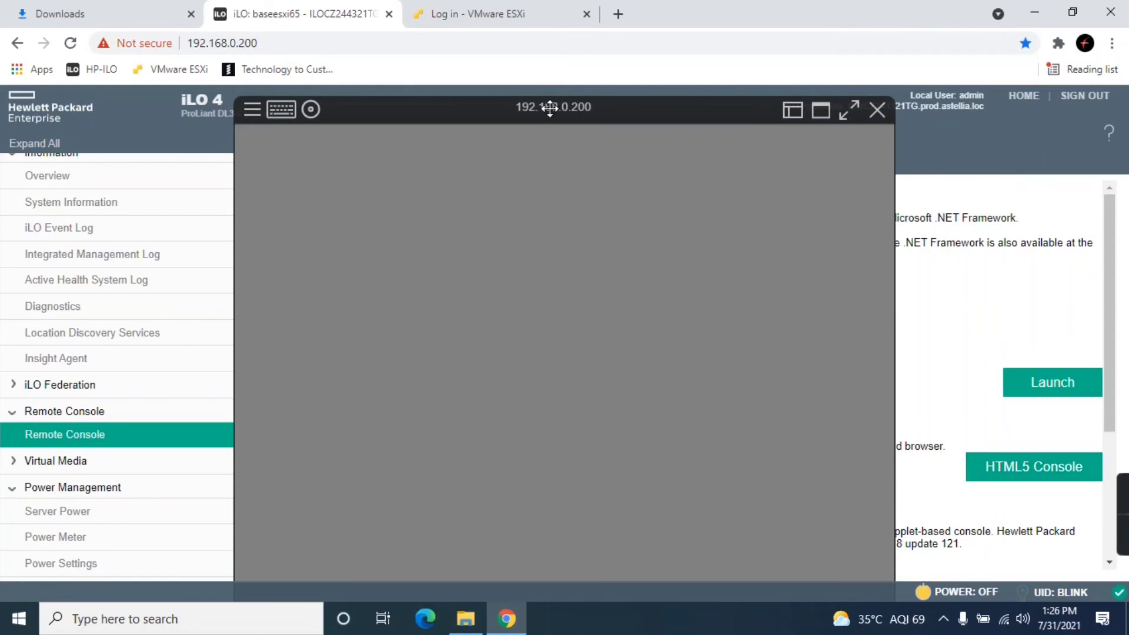
pyautogui.moveTo(550, 108); pyautogui.dragTo(544, 73)
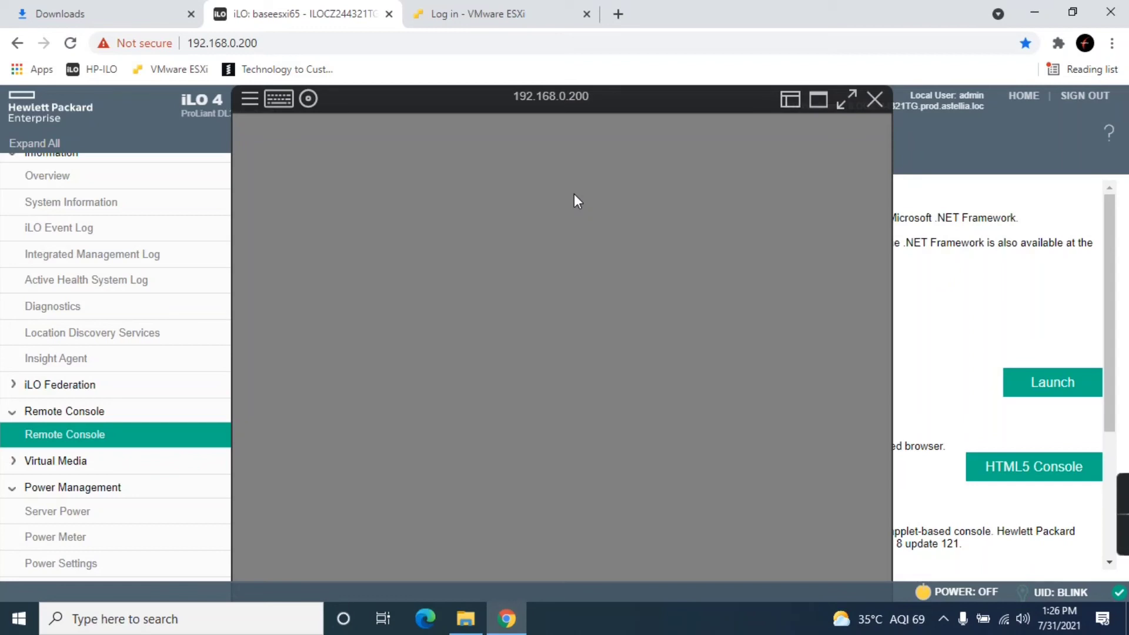
pyautogui.click(966, 590)
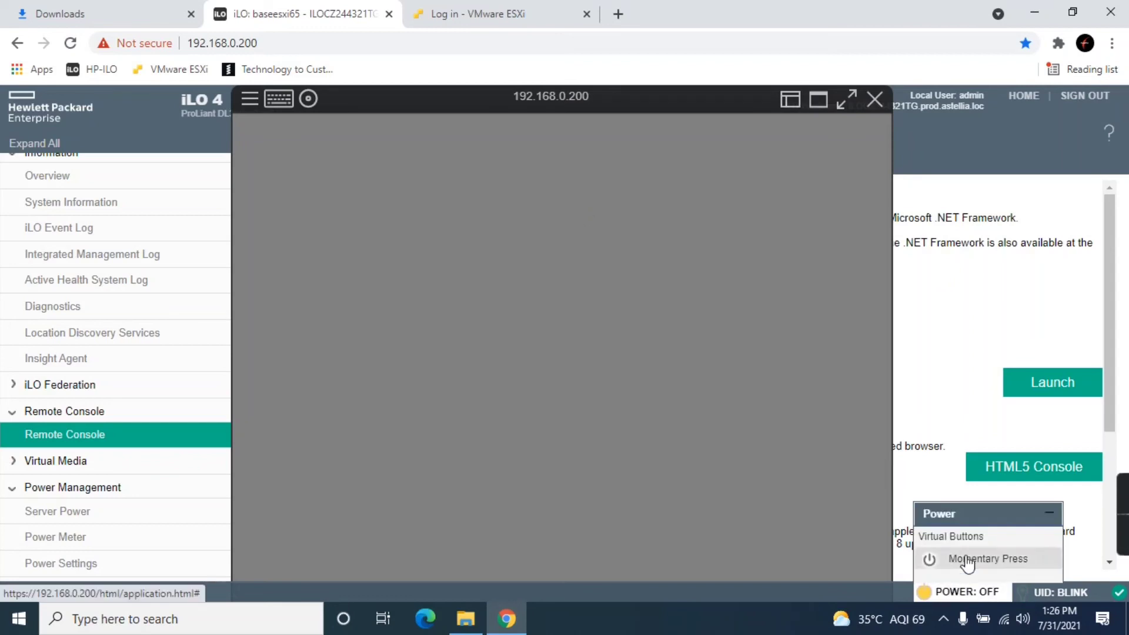
pyautogui.click(967, 559)
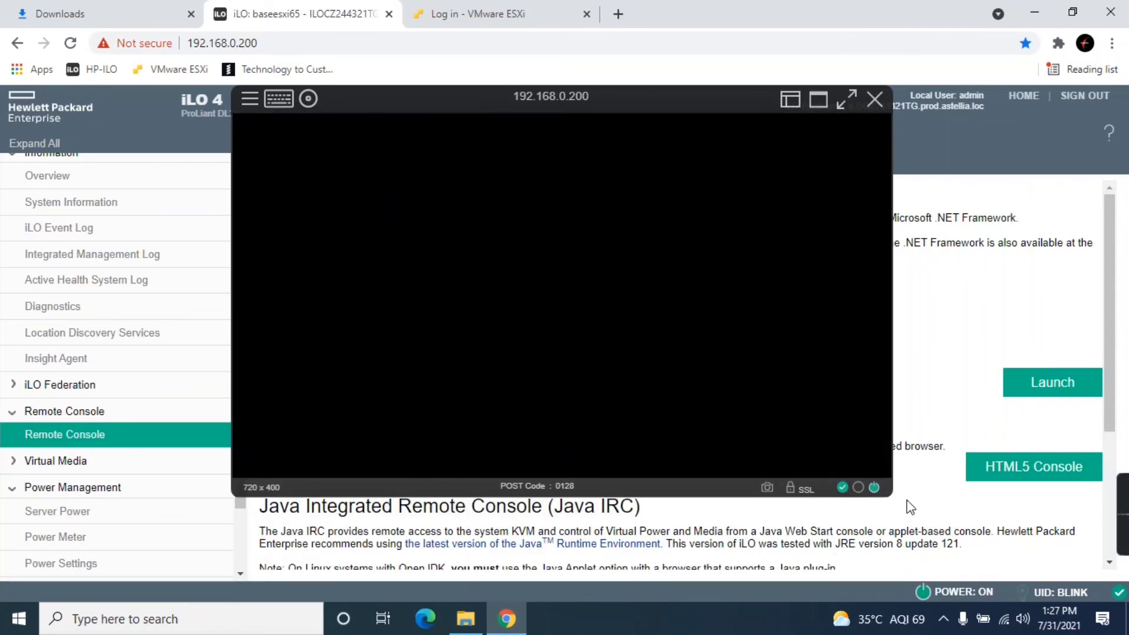
# - Enlarge the HTML5 console window and watch the server POST up to the iLO prompt
pyautogui.moveTo(890, 496); pyautogui.dragTo(948, 577)
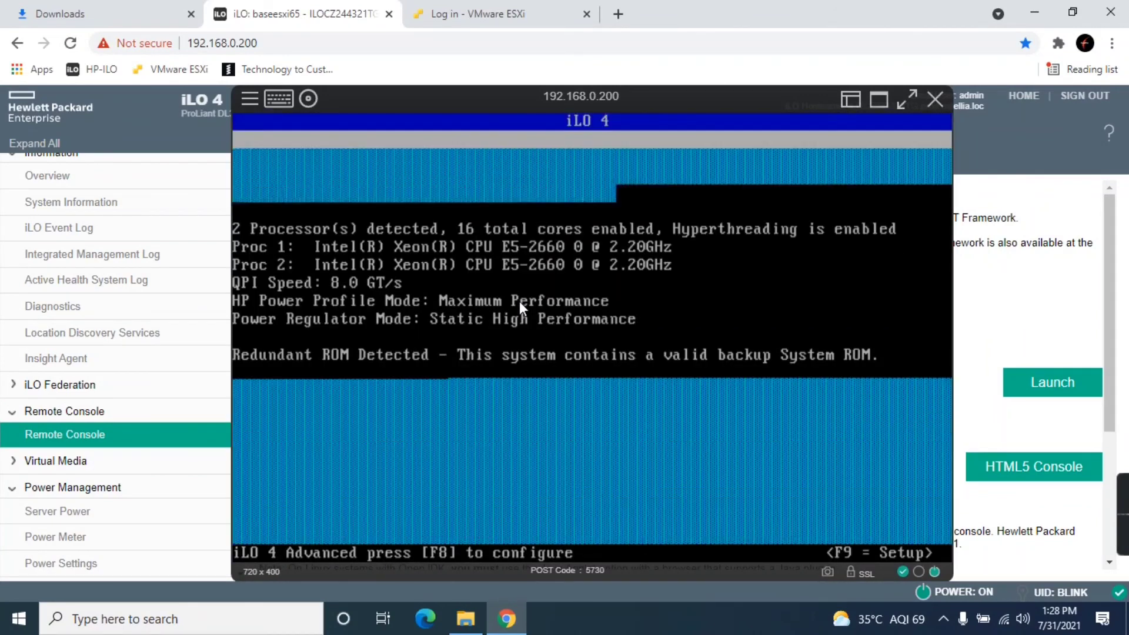
# - Enter and exit the iLO 4 configuration utility, then open and quit Broadcom CCM so ESXi loads
pyautogui.press('F8')
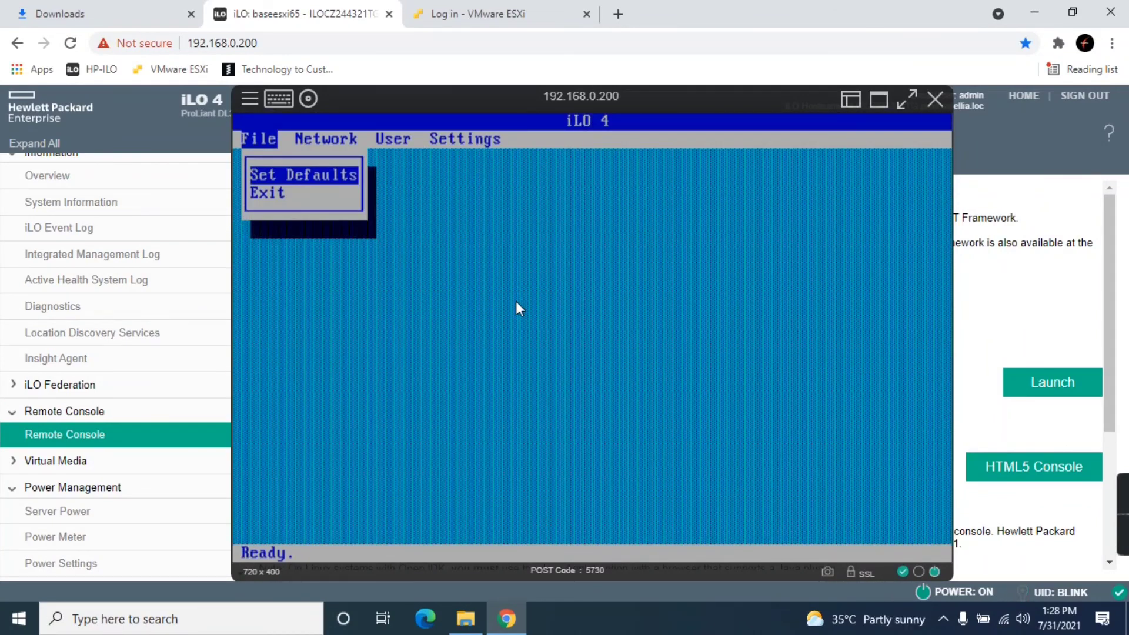
pyautogui.press('Down')
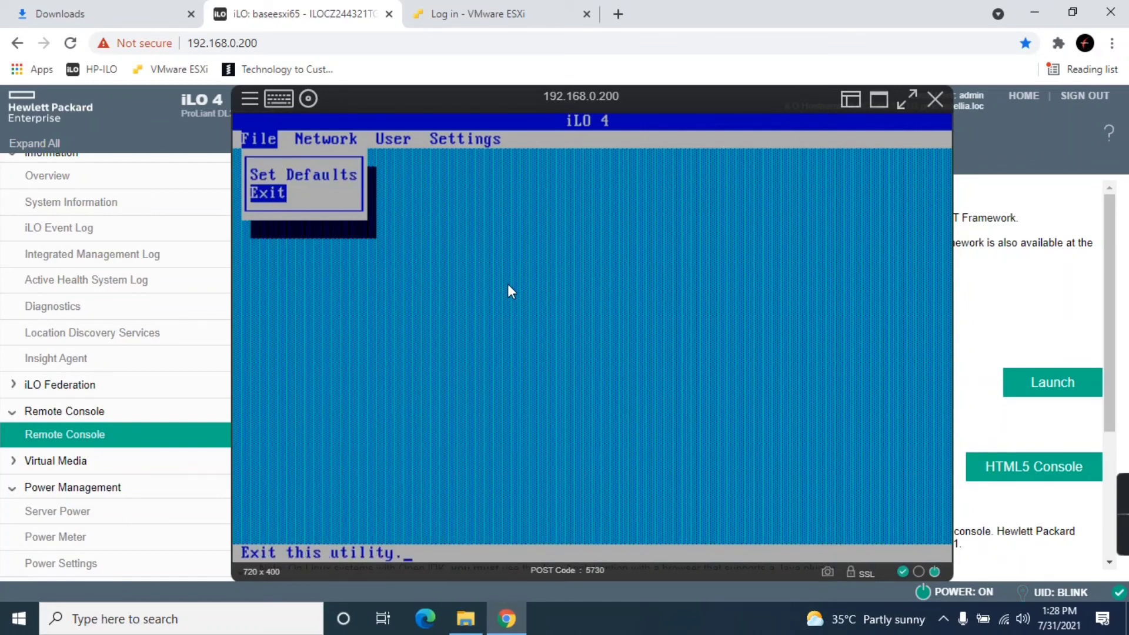
pyautogui.press('Return')
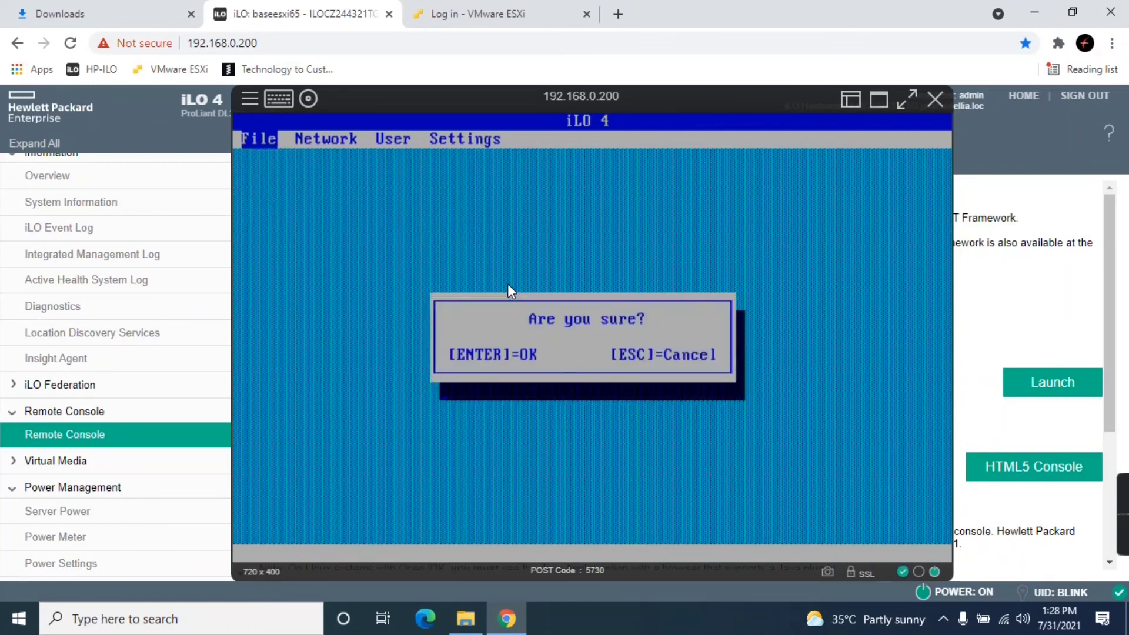
pyautogui.press('Return')
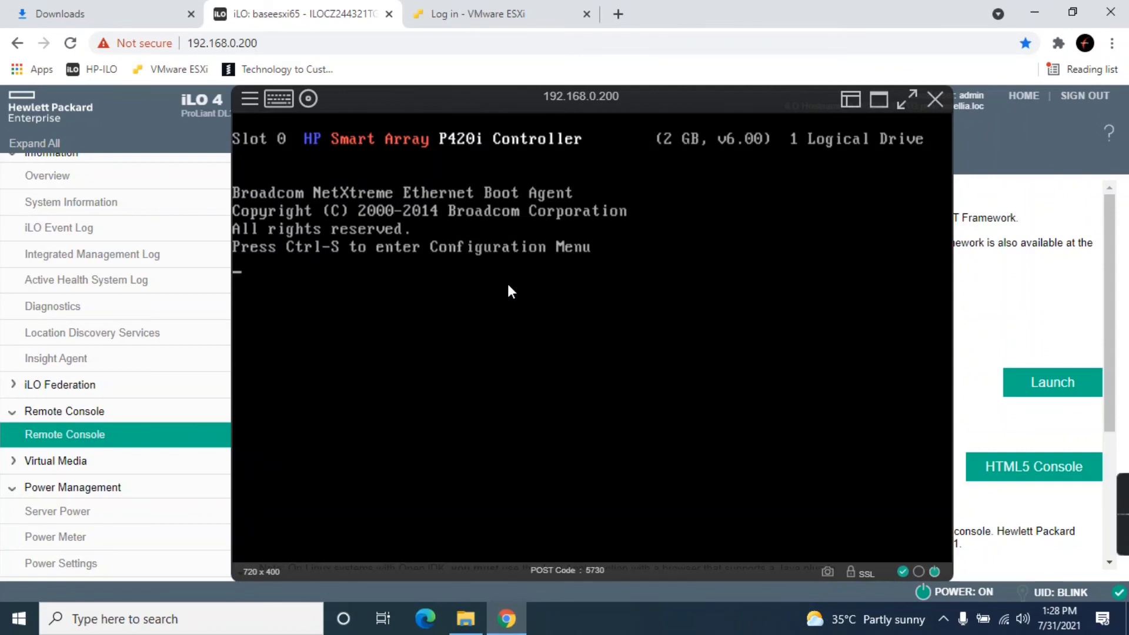
pyautogui.hotkey('ctrl', 's')
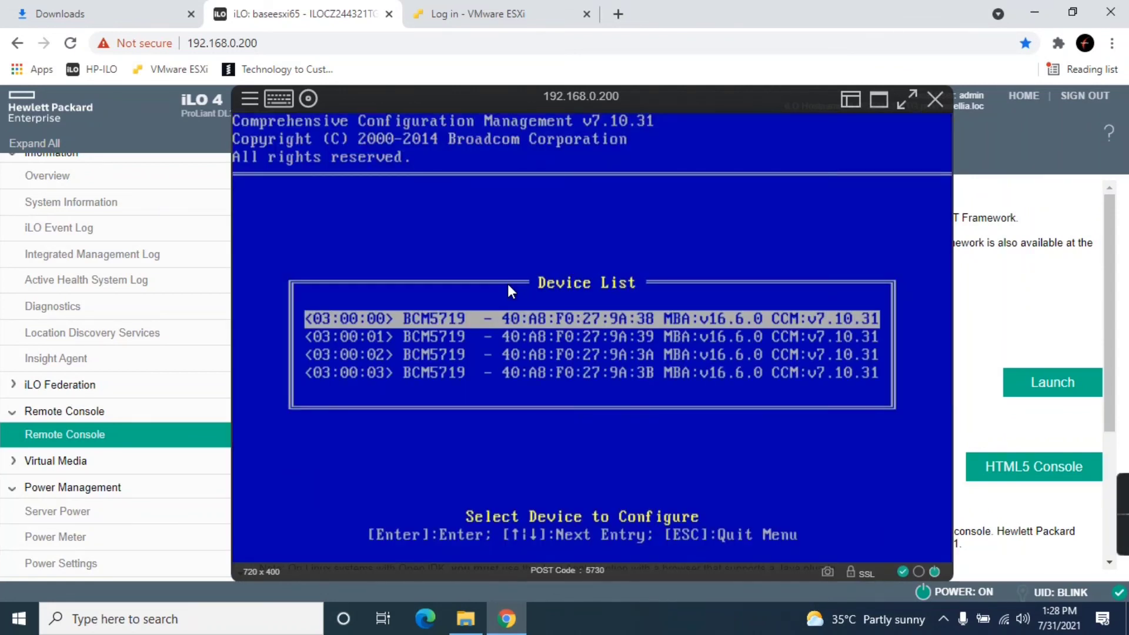
pyautogui.press('Escape')
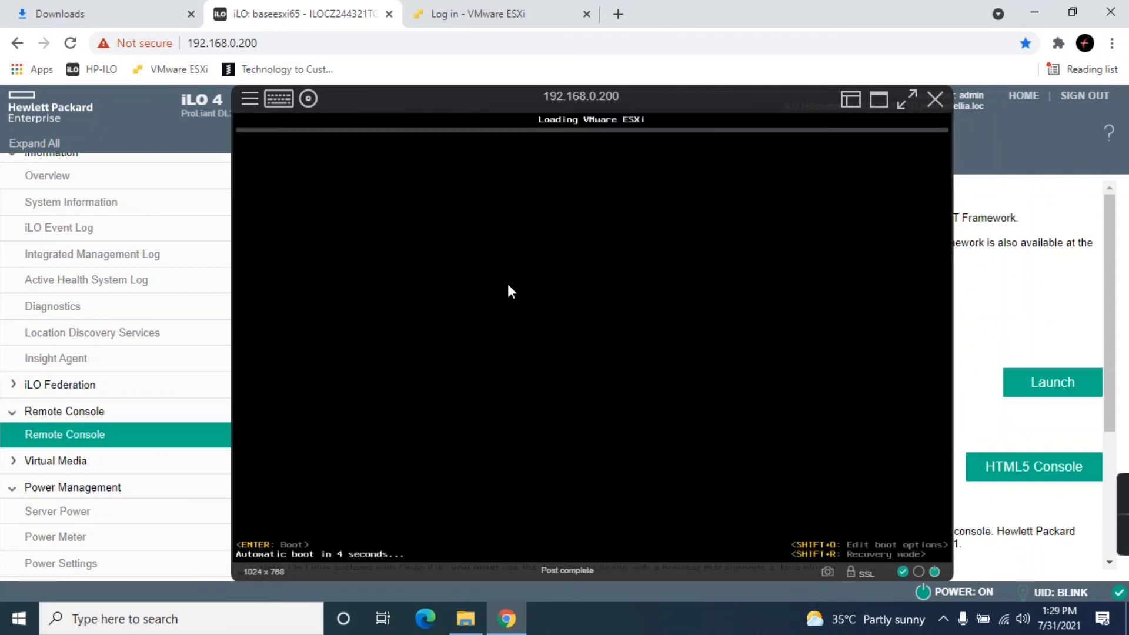
# - Cold boot the server again and wait for POST to list the Smart Array P420i with 1 logical drive
pyautogui.click(964, 592)
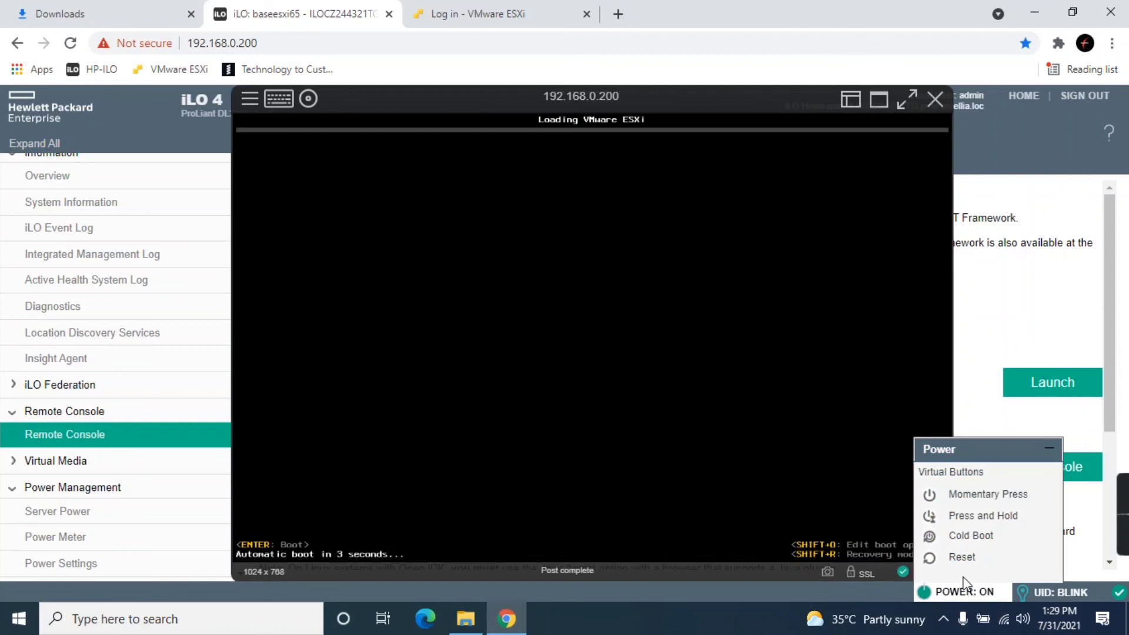
pyautogui.click(962, 536)
pyautogui.click(668, 395)
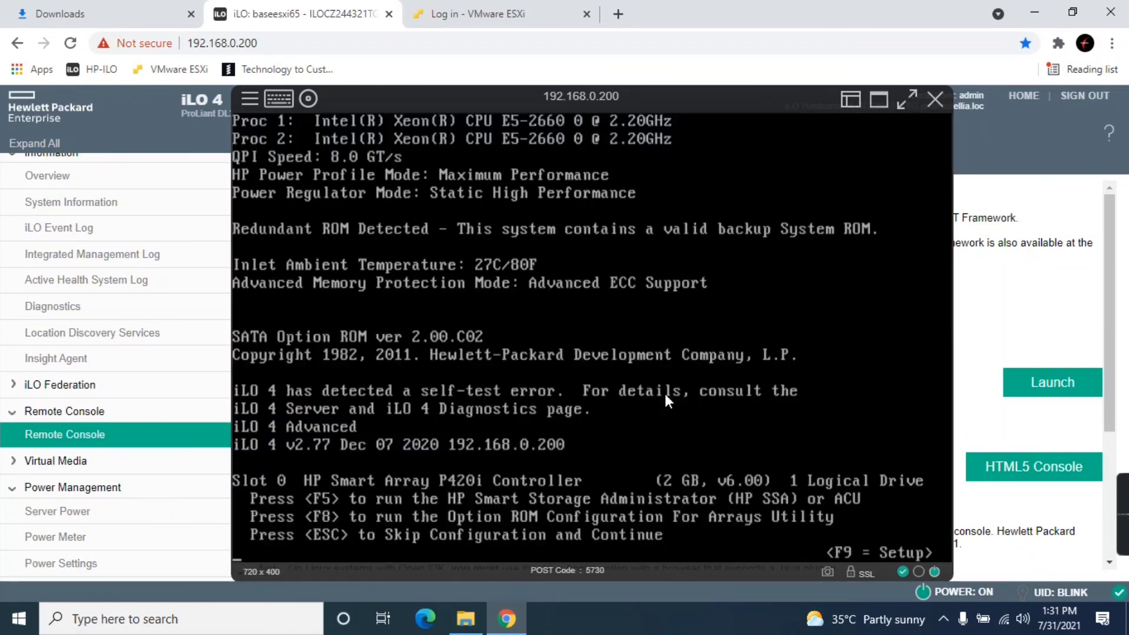
# - Open the array configuration utility and list the existing 3.00 TB RAID 0 logical drive
pyautogui.press('F8')
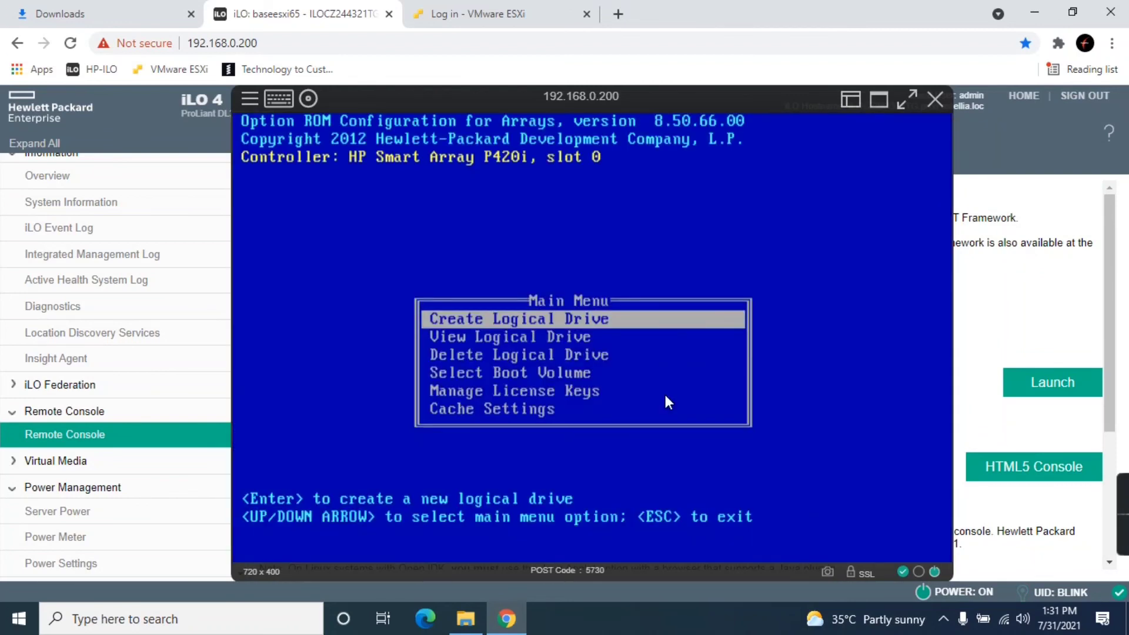
pyautogui.press('Down')
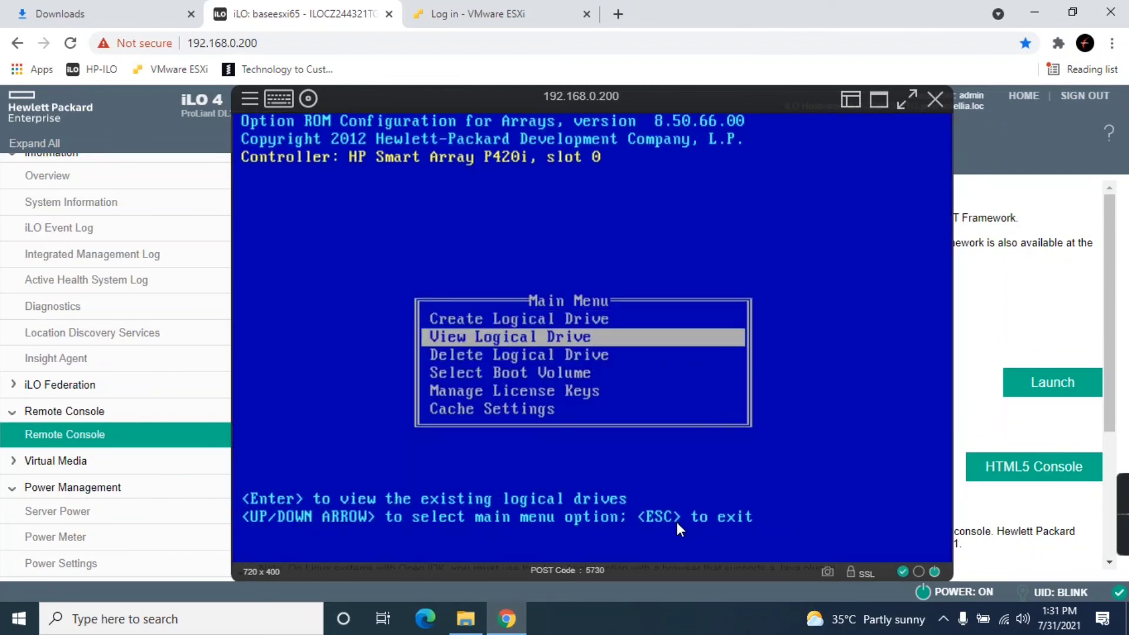
pyautogui.press('Return')
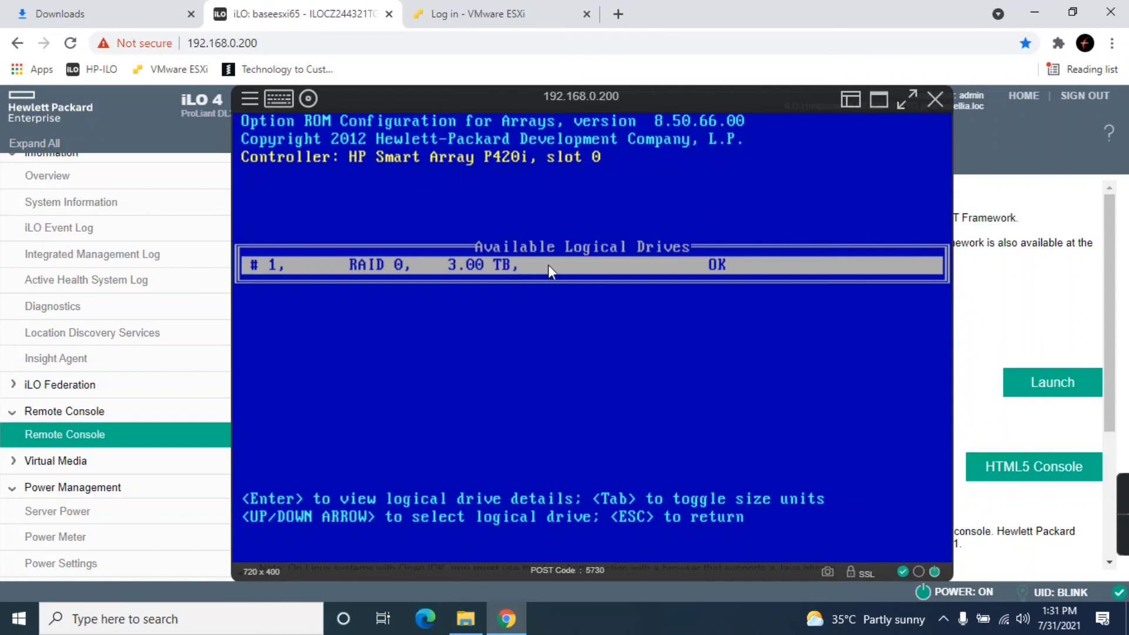
pyautogui.press('Escape')
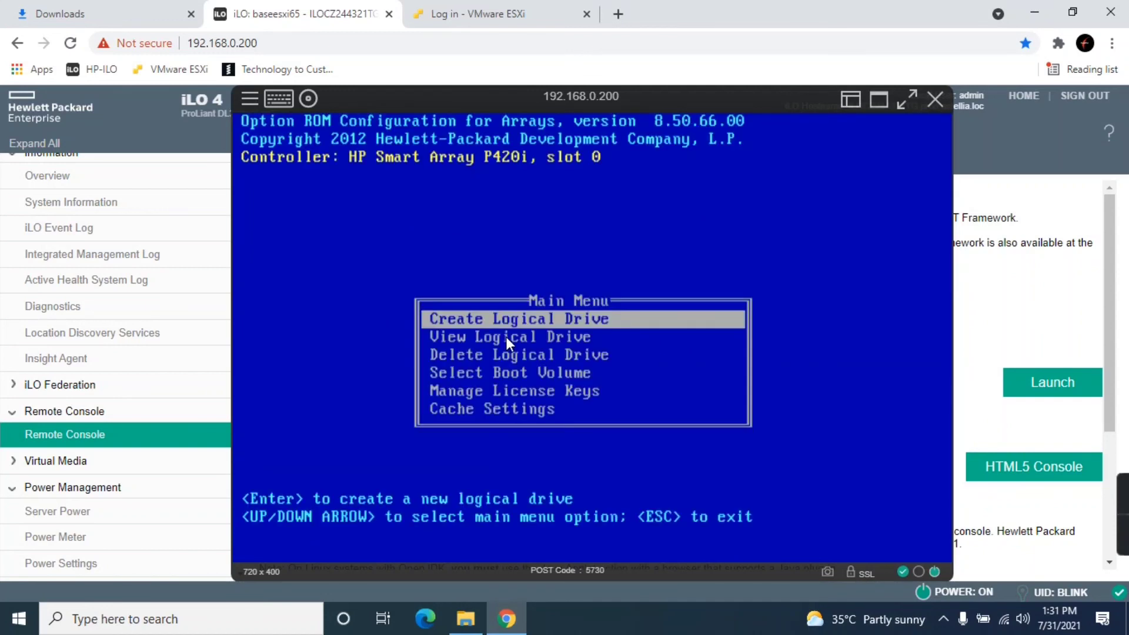
pyautogui.press('Down')
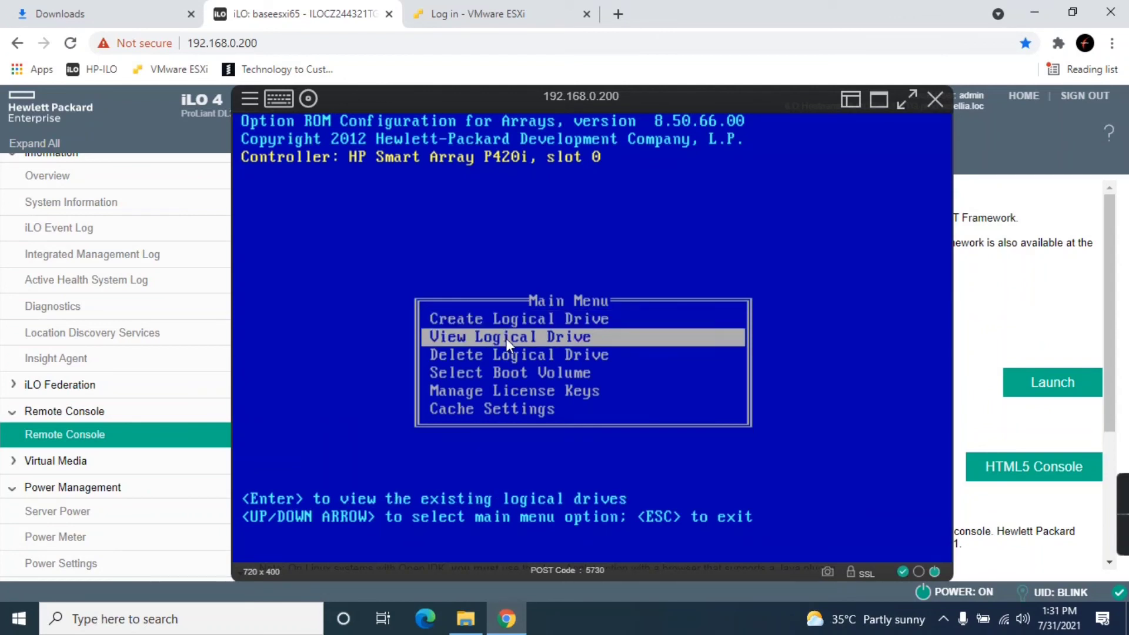
pyautogui.press('Return')
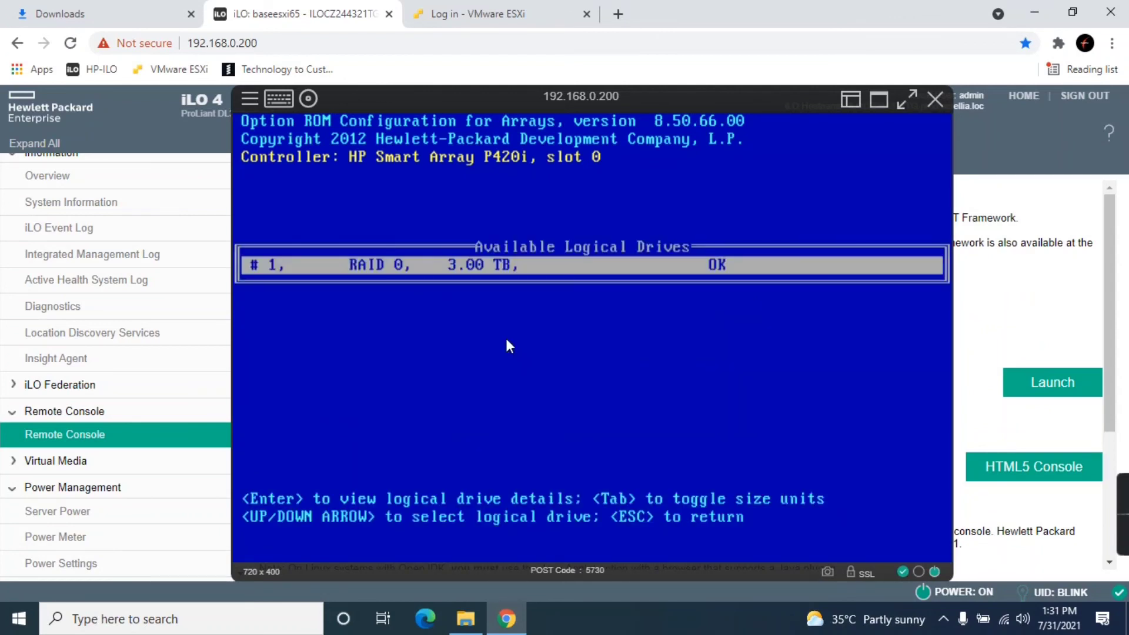
pyautogui.press('Escape')
# - Attempt to create a new logical drive and dismiss the no-physical-drives message
pyautogui.press('Down')
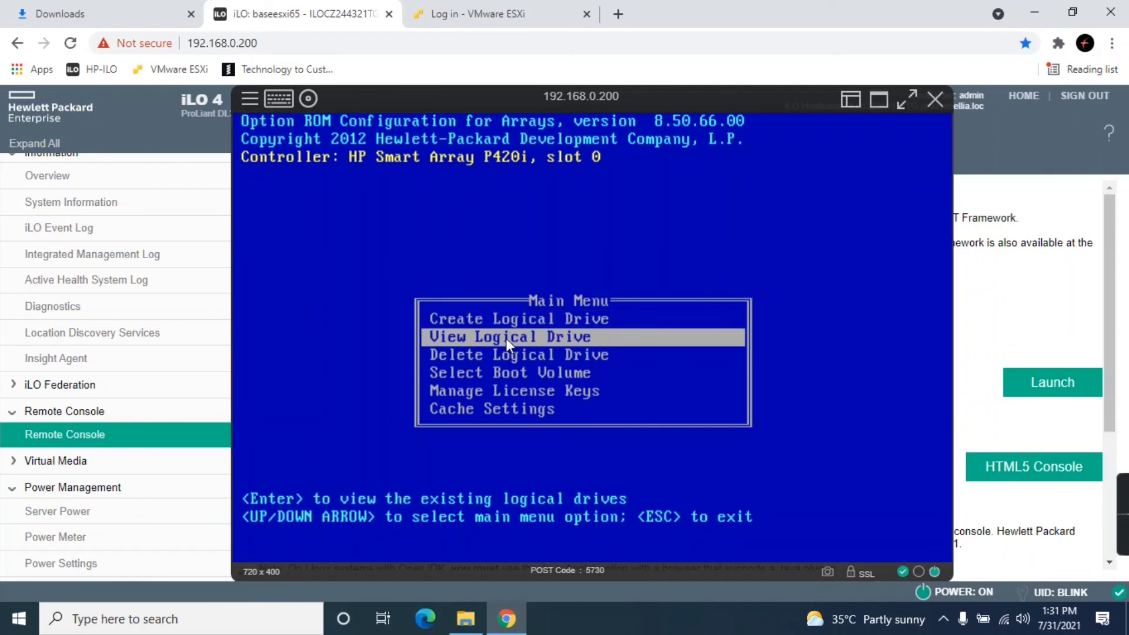
pyautogui.press('Down')
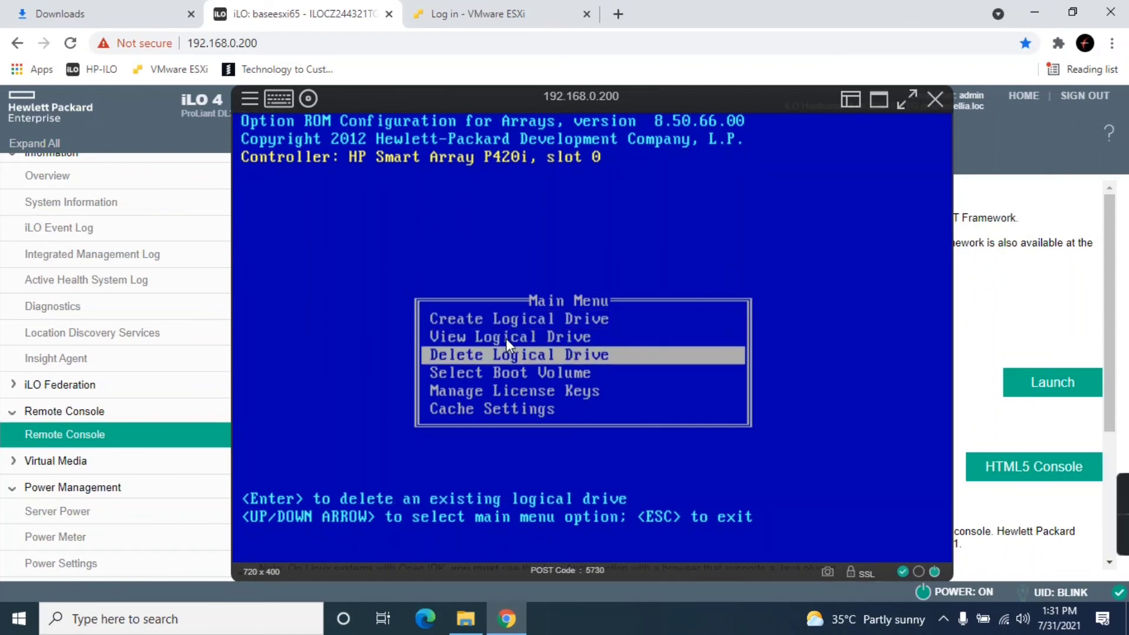
pyautogui.press('Up')
pyautogui.press('Up')
pyautogui.press('Return')
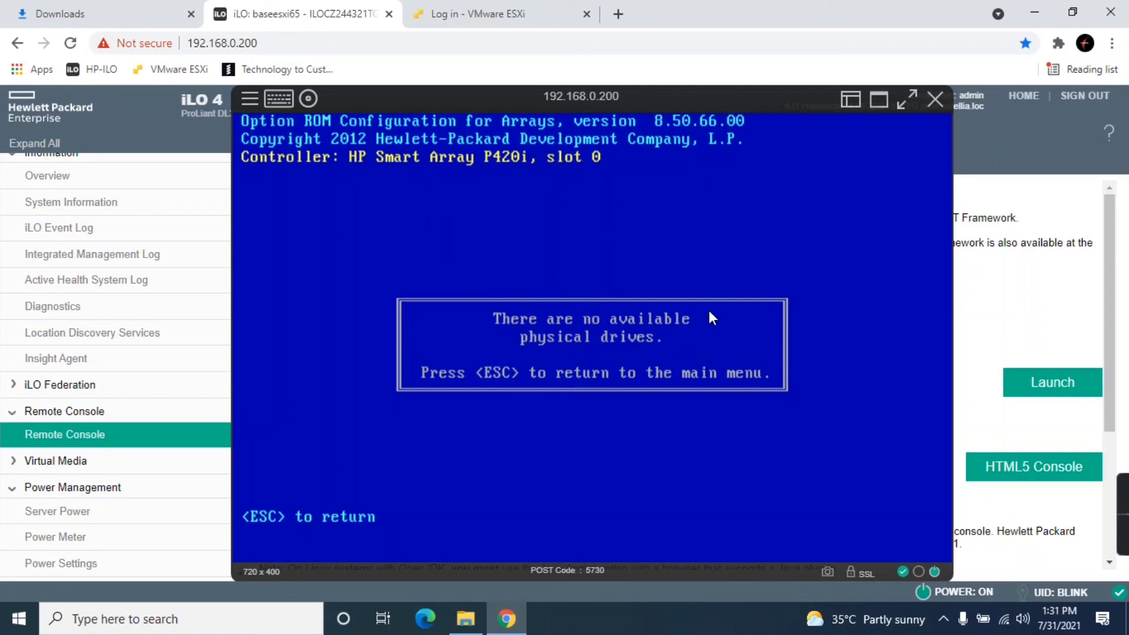
pyautogui.press('Escape')
# - Browse the main menu, re-view the logical drive, and back out of the deletion list without deleting
pyautogui.press('Down')
pyautogui.press('Down')
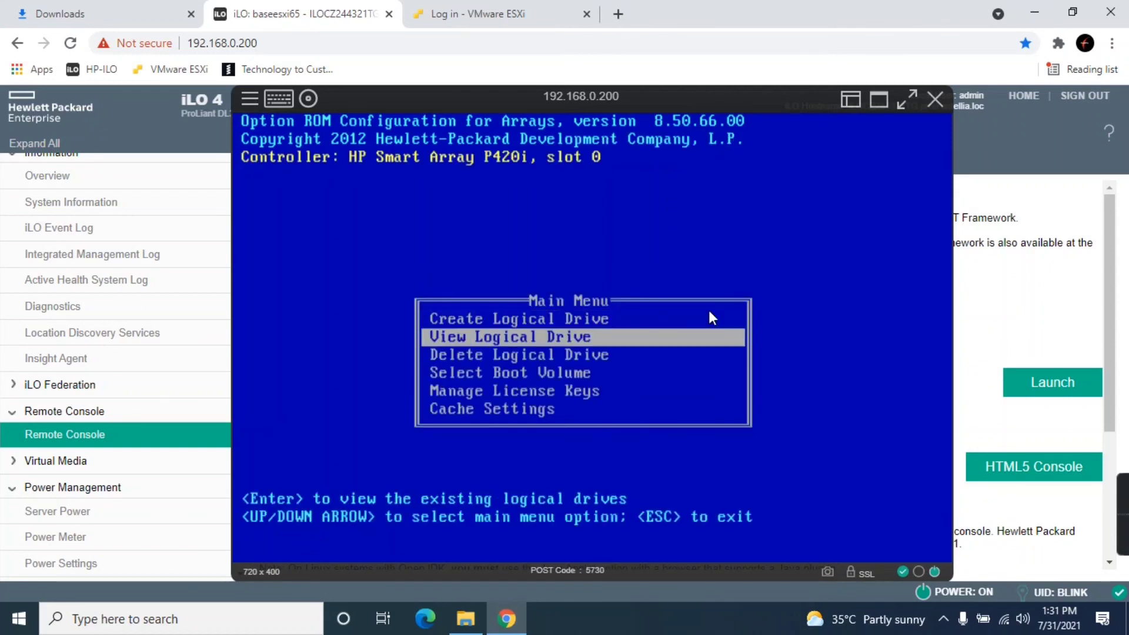
pyautogui.press('Down')
pyautogui.press('Down')
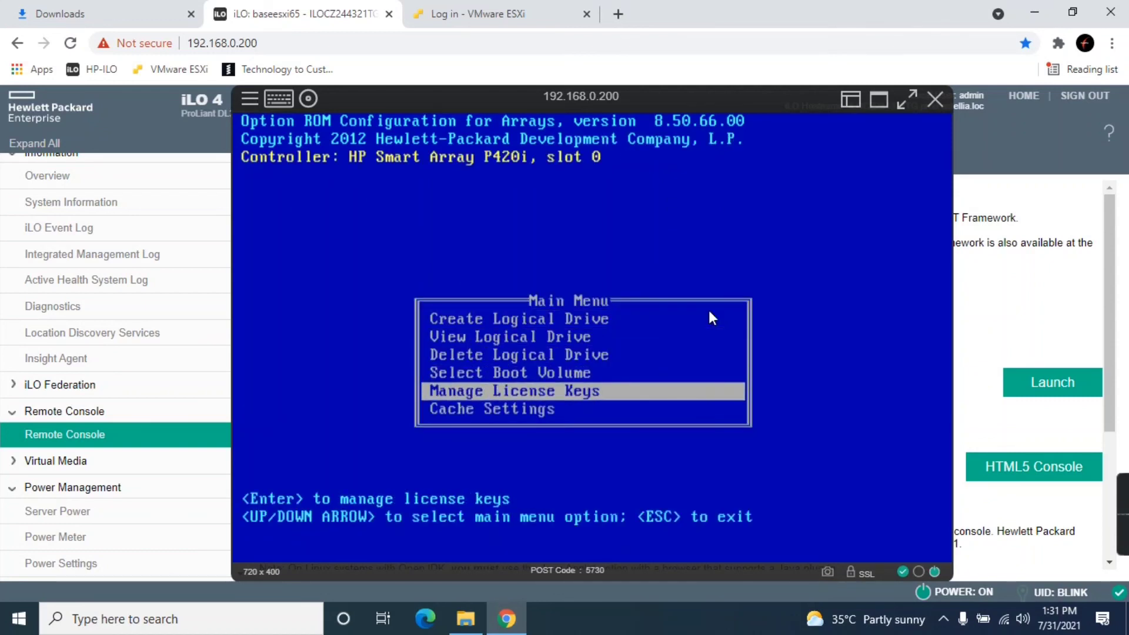
pyautogui.press('Up')
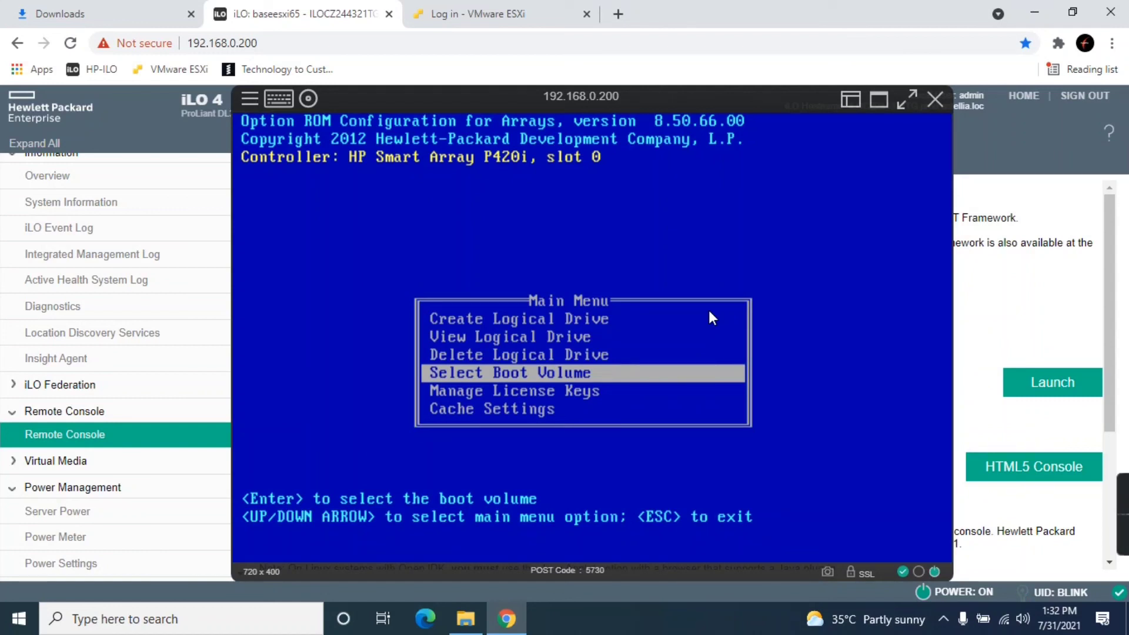
pyautogui.press('Up')
pyautogui.press('Up')
pyautogui.press('Down')
pyautogui.press('Return')
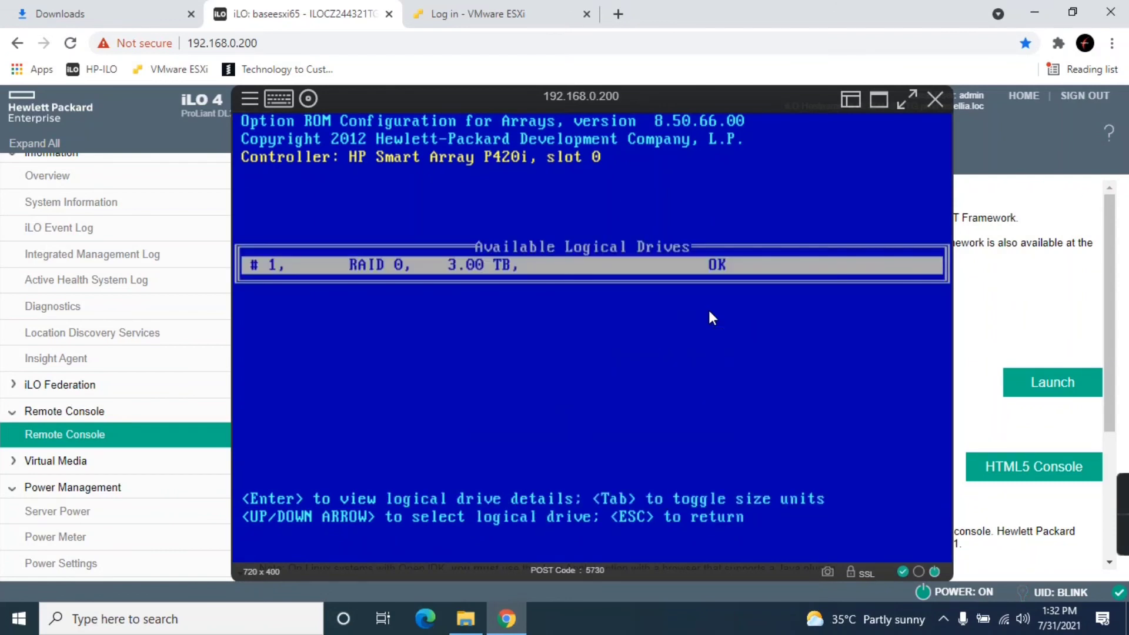
pyautogui.press('Escape')
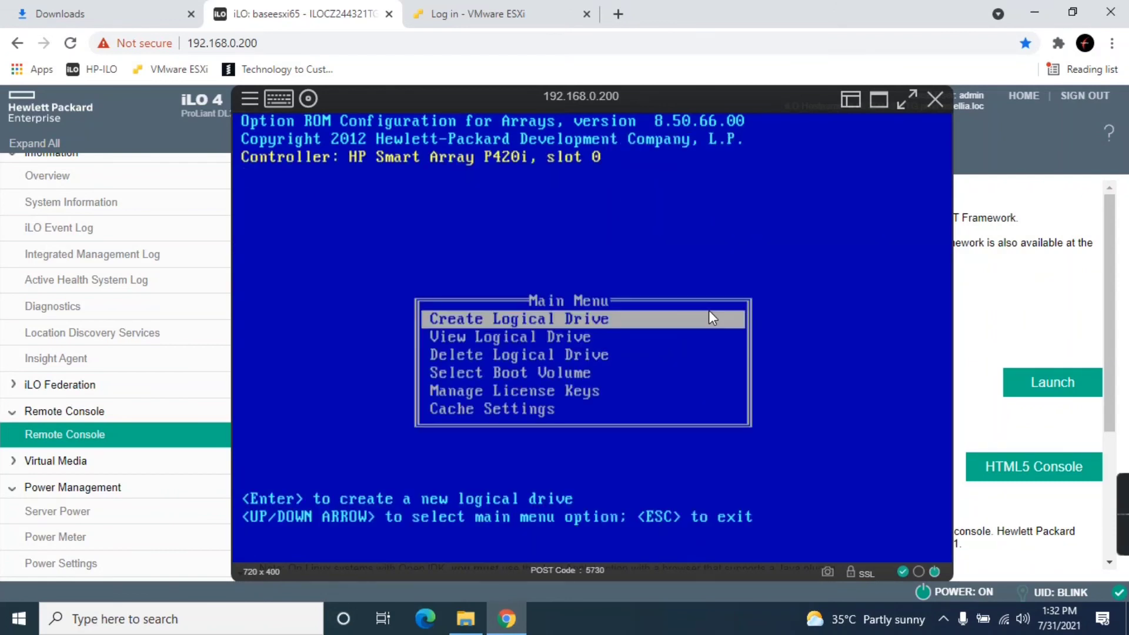
pyautogui.press('Down')
pyautogui.press('Down')
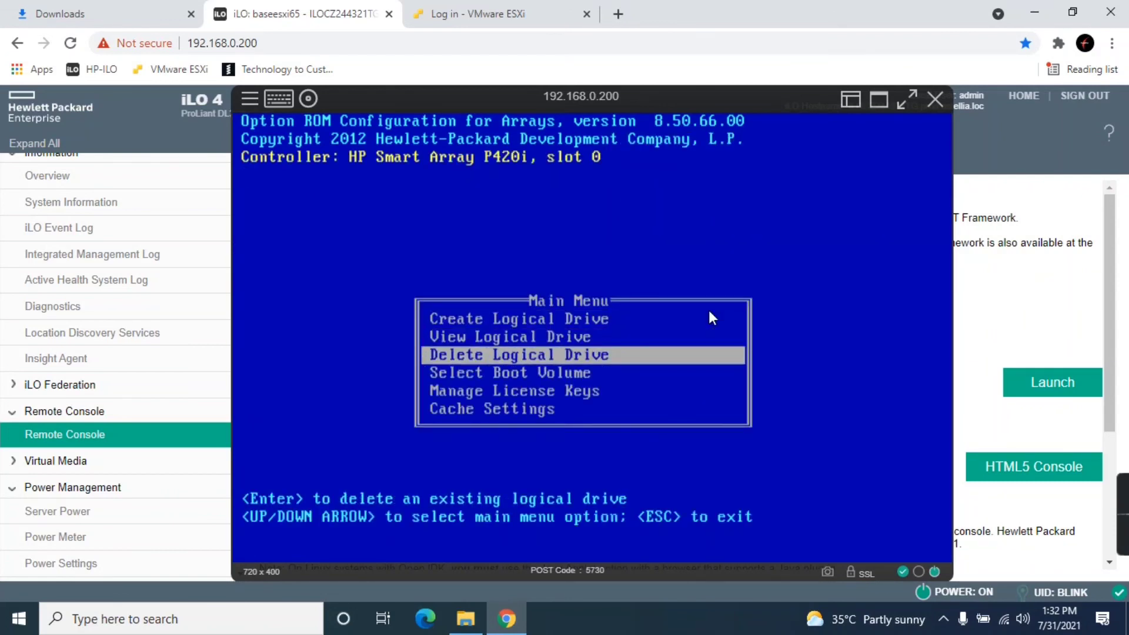
pyautogui.press('Return')
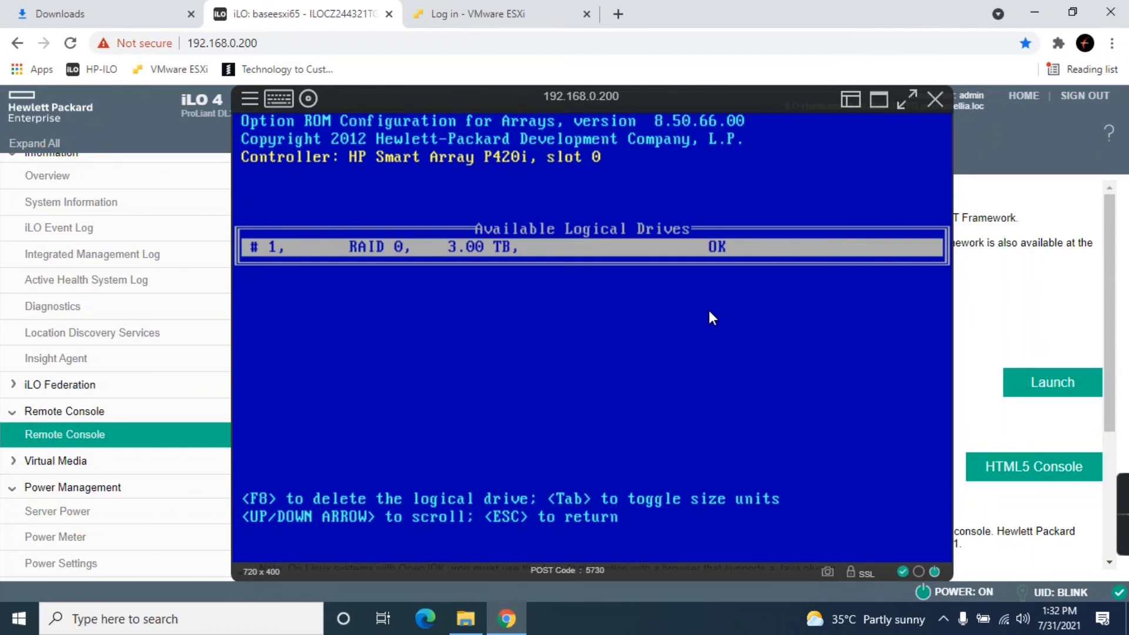
pyautogui.press('Escape')
# - Try creating a logical drive once more, then exit the utility so POST continues
pyautogui.press('Down')
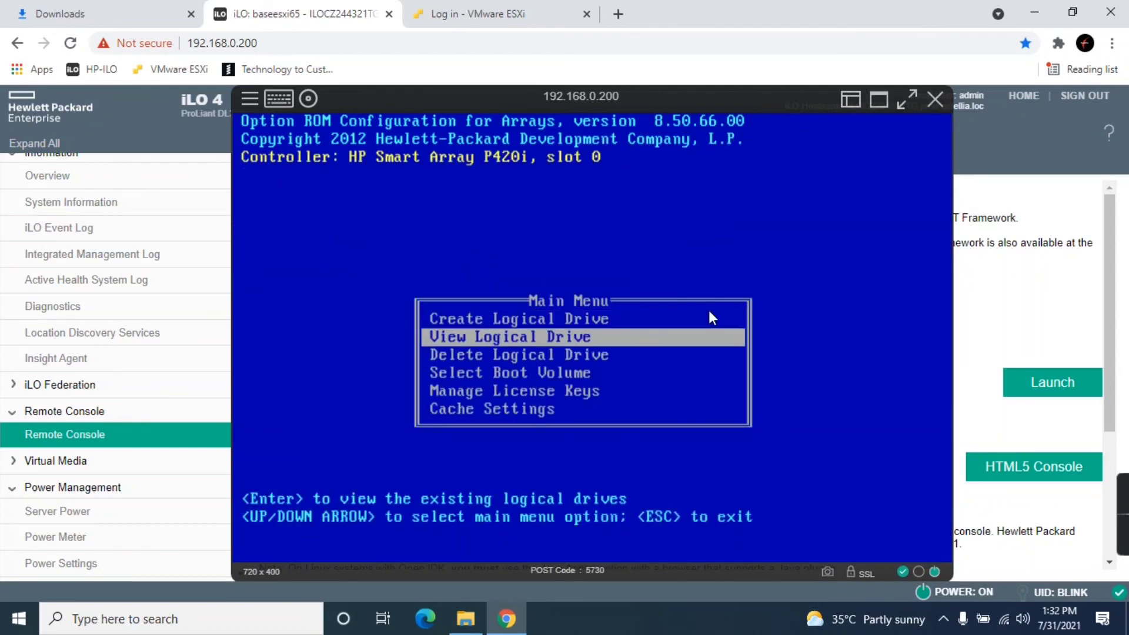
pyautogui.press('Up')
pyautogui.press('Return')
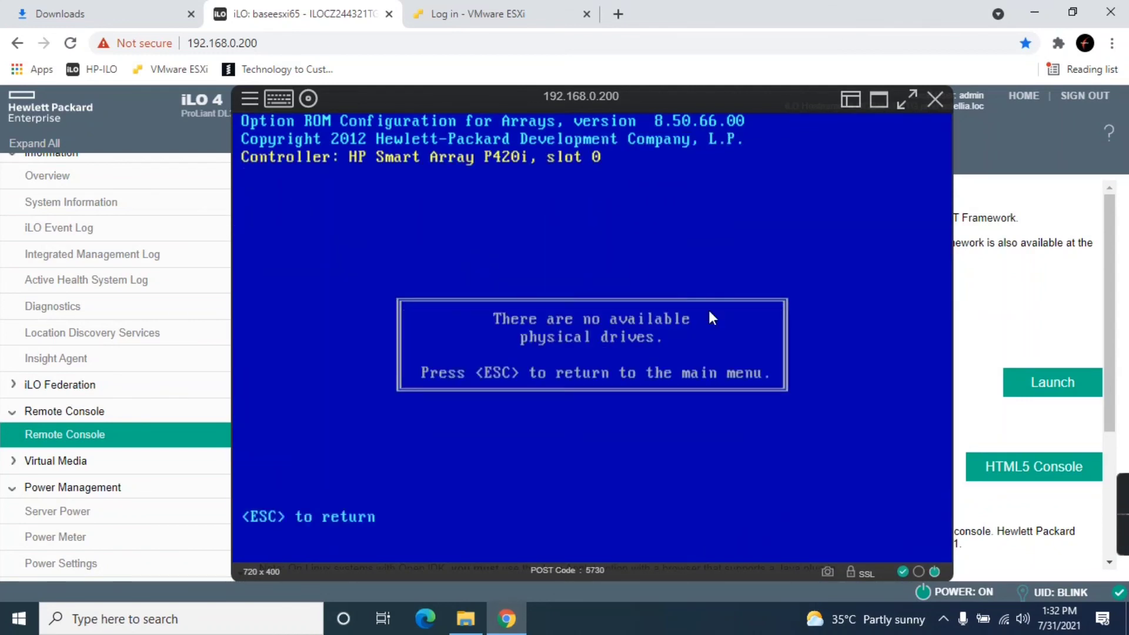
pyautogui.press('Escape')
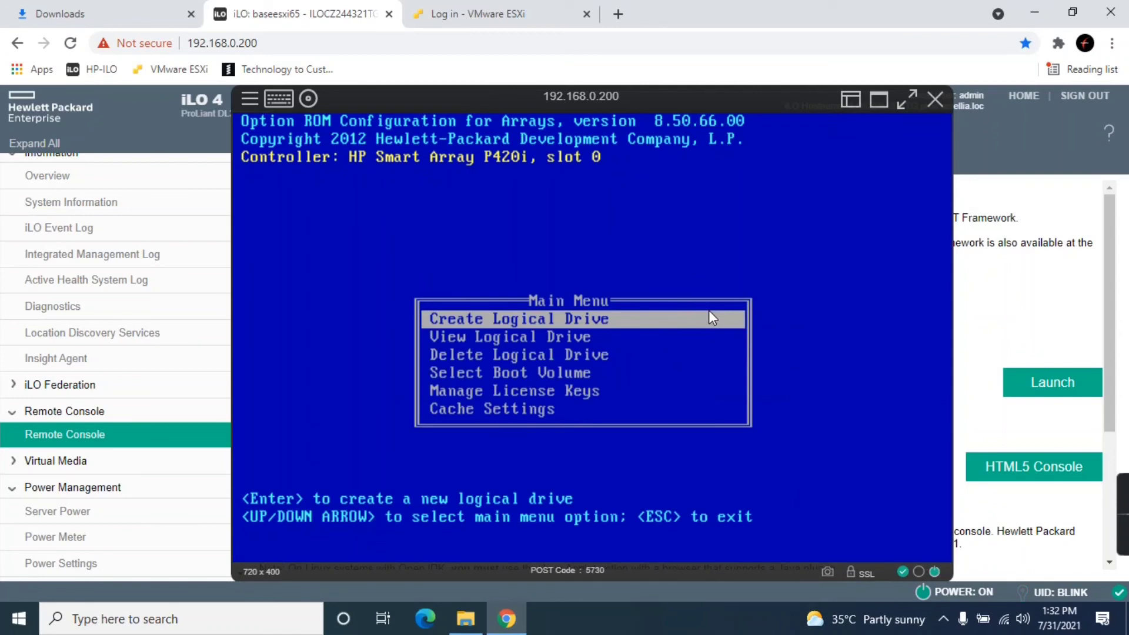
pyautogui.press('Escape')
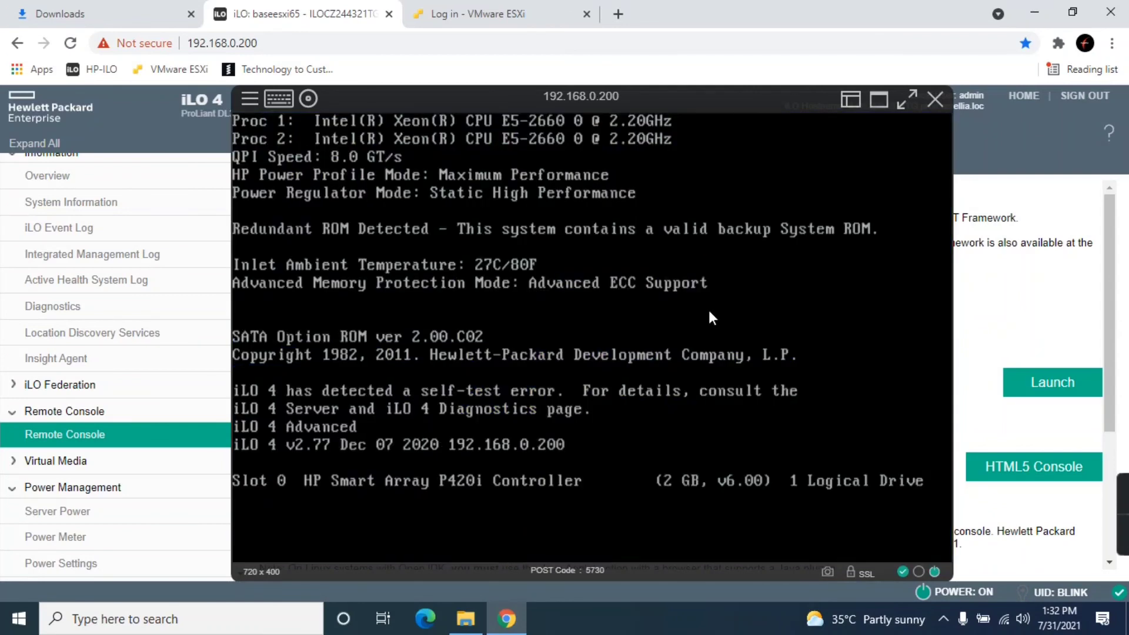